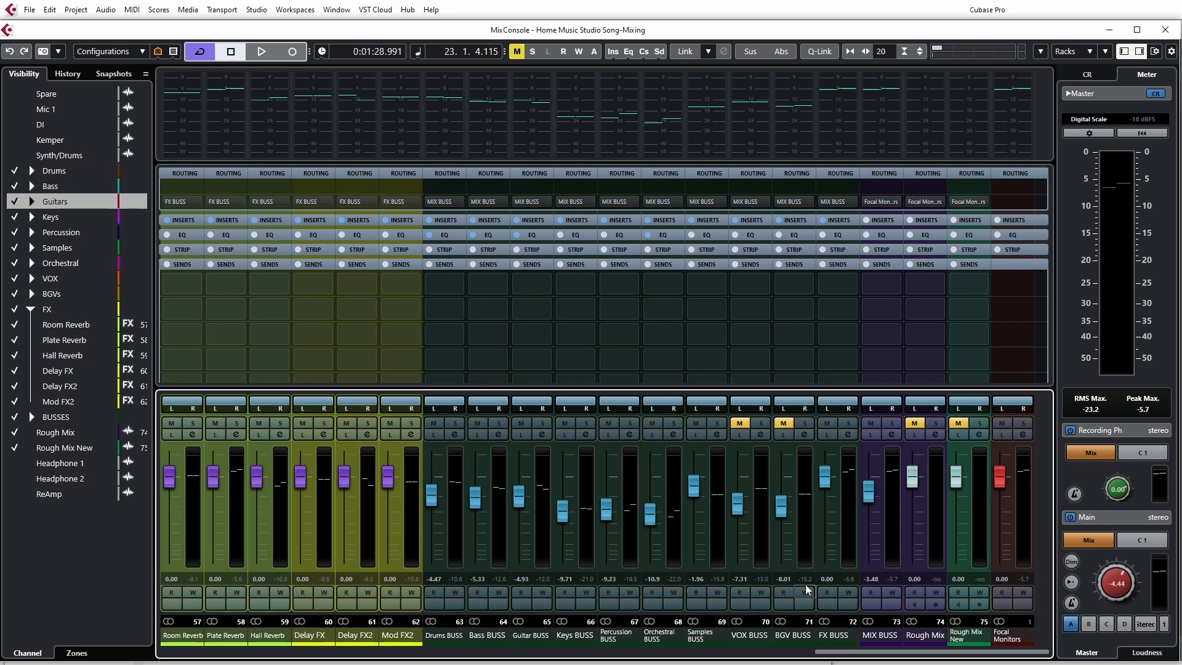
- Expand the channel inserts, inspect the Tube Compressor on the Drums BUSS, and collapse the inserts again
{"action": "left_click", "coordinate": [443, 220]}
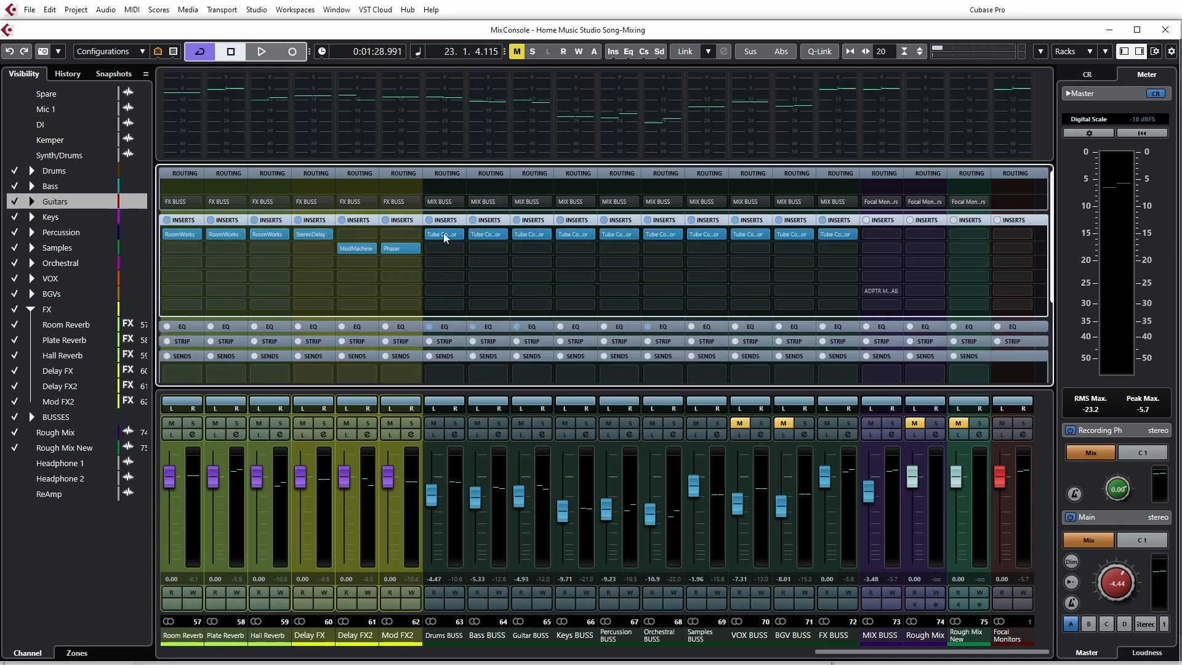
{"action": "left_click", "coordinate": [449, 233]}
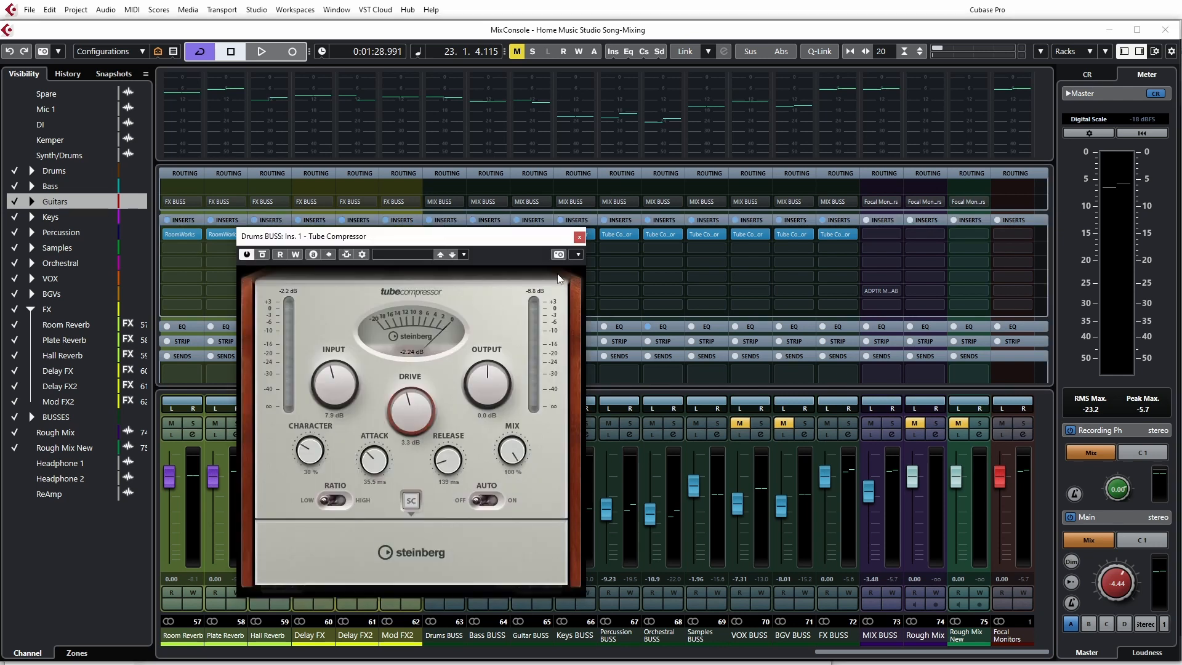
{"action": "left_click", "coordinate": [578, 237]}
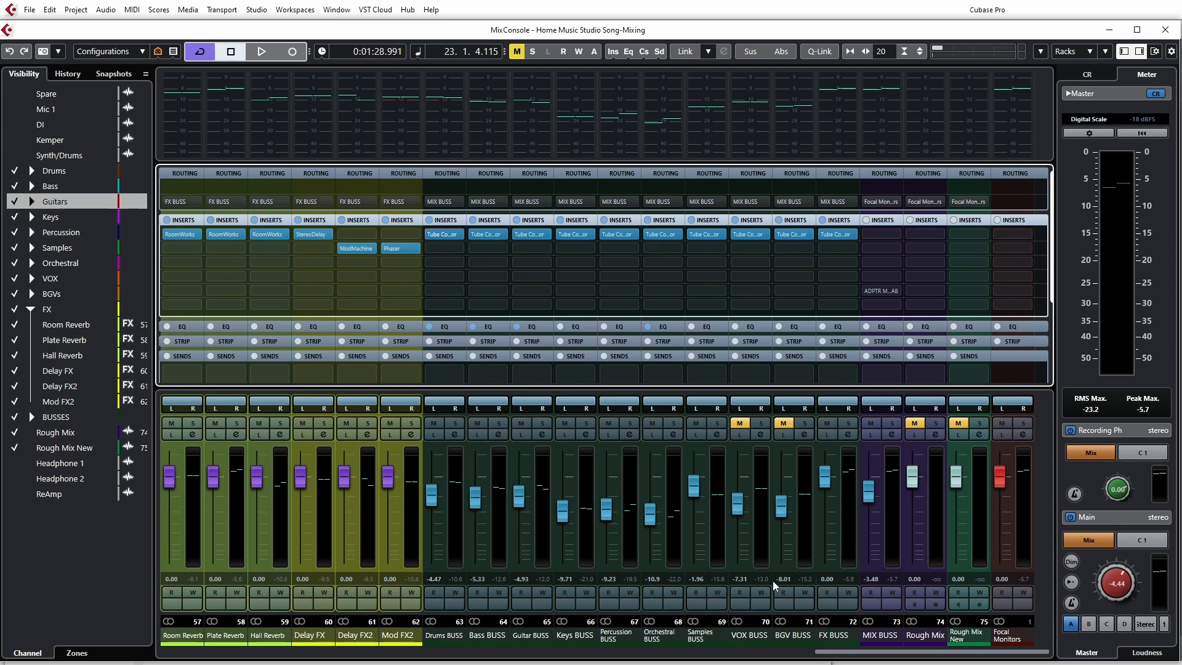
{"action": "left_click", "coordinate": [452, 220]}
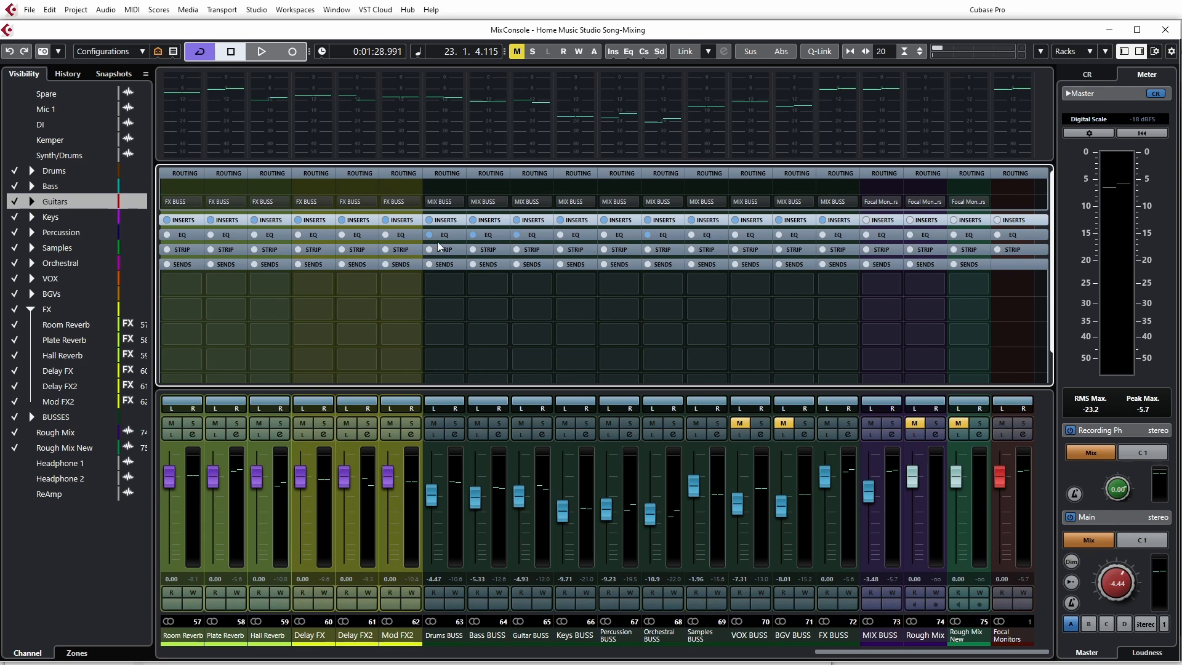
- Open the Drums BUSS channel settings and play the bus soloed with its equalizer curve in view
{"action": "left_click", "coordinate": [454, 434]}
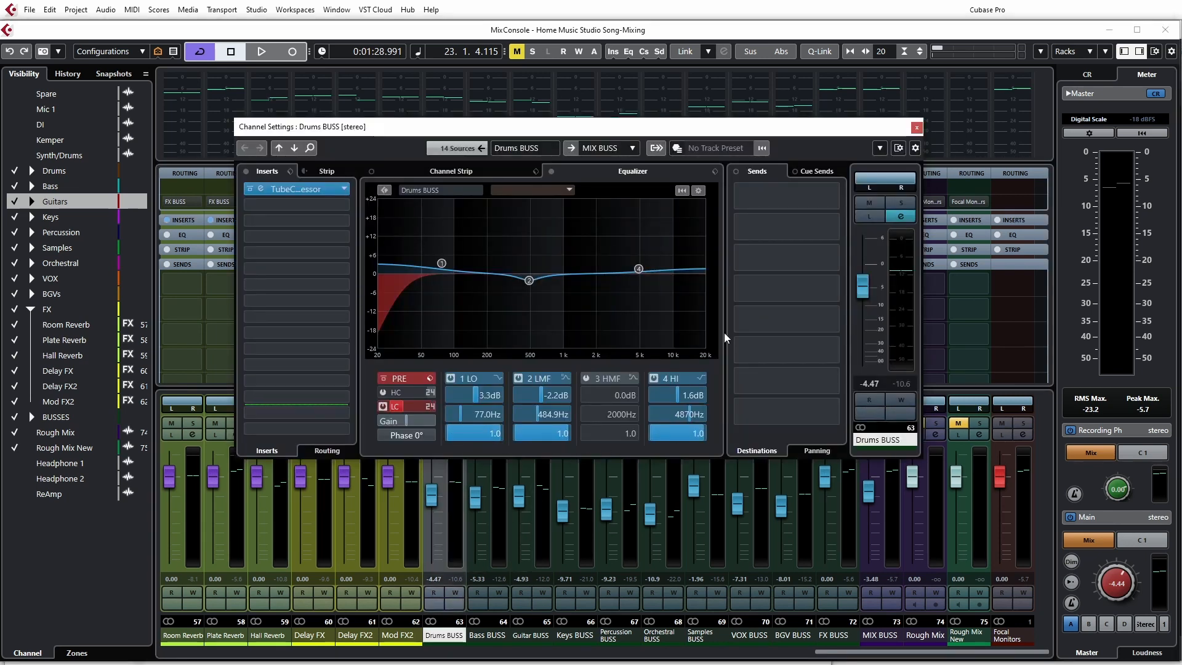
{"action": "left_click_drag", "start_coordinate": [556, 130], "coordinate": [605, 82]}
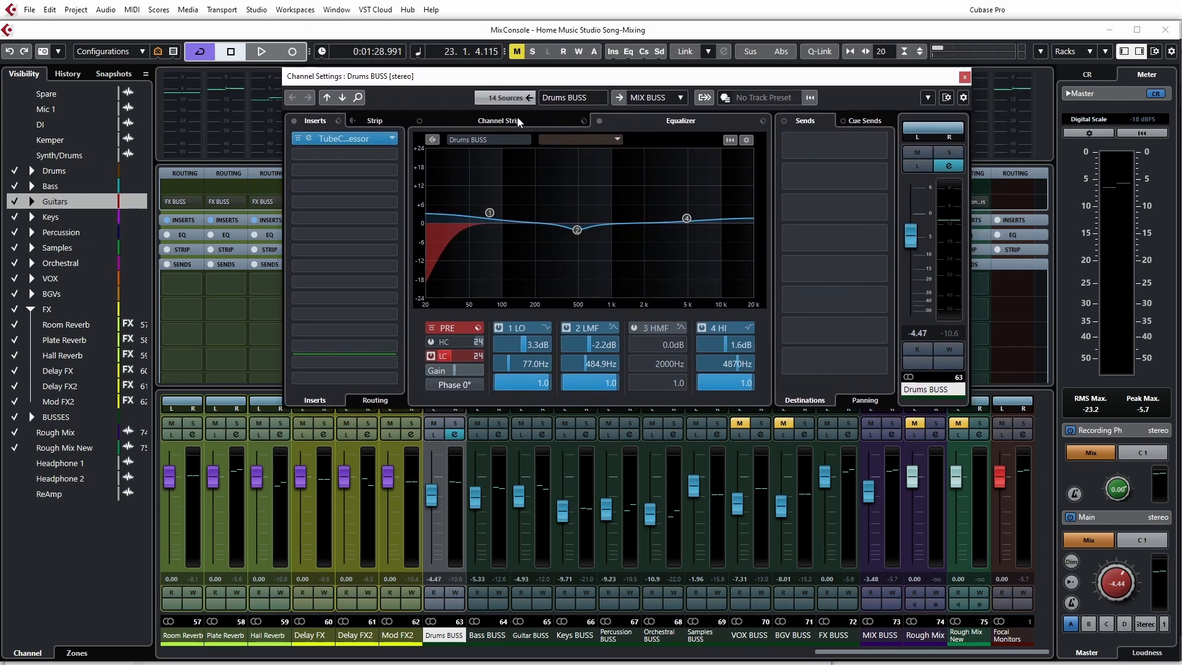
{"action": "left_click_drag", "start_coordinate": [528, 79], "coordinate": [662, 77]}
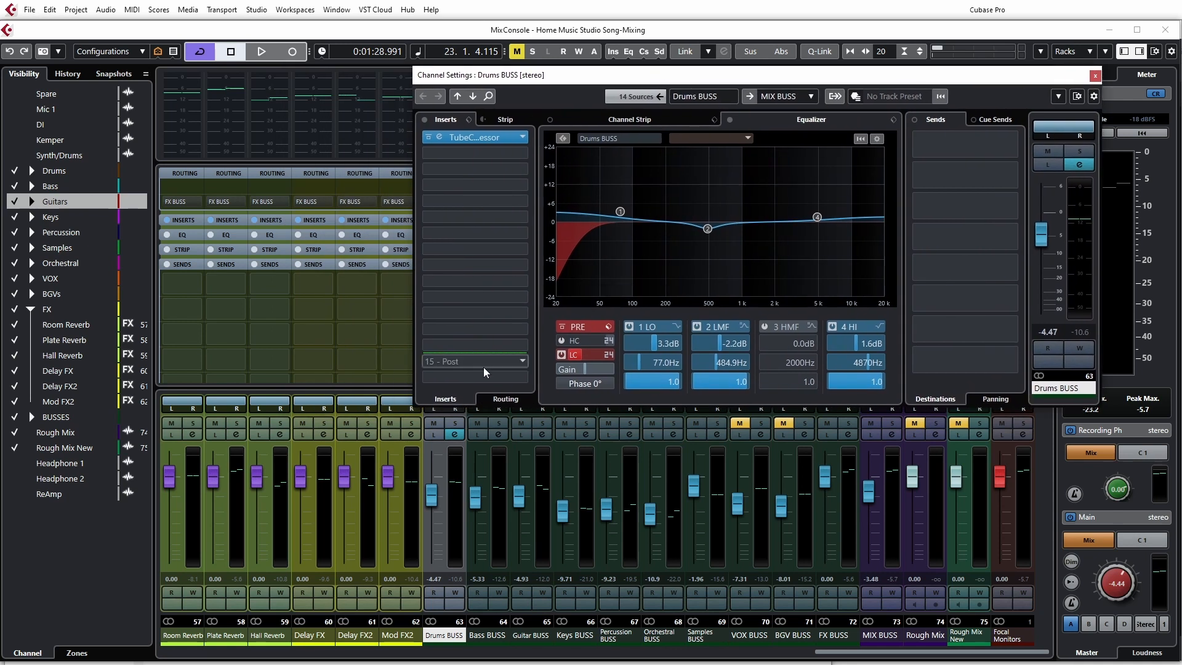
{"action": "left_click", "coordinate": [455, 425]}
{"action": "key", "text": "space"}
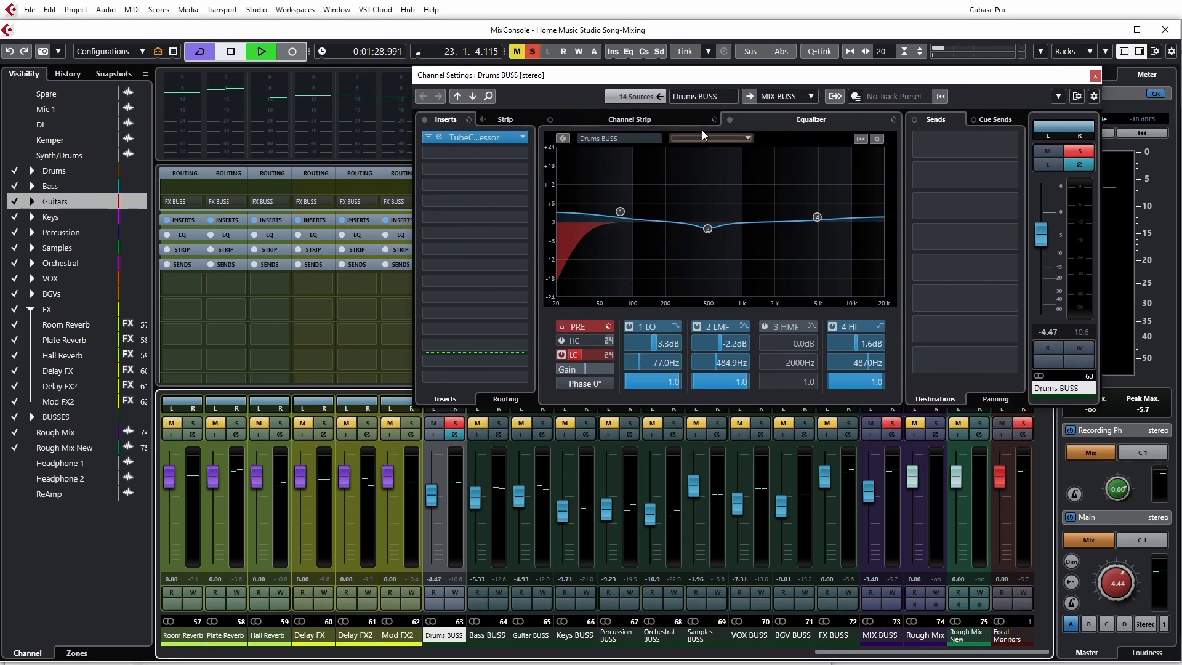
{"action": "left_click_drag", "start_coordinate": [683, 78], "coordinate": [575, 238]}
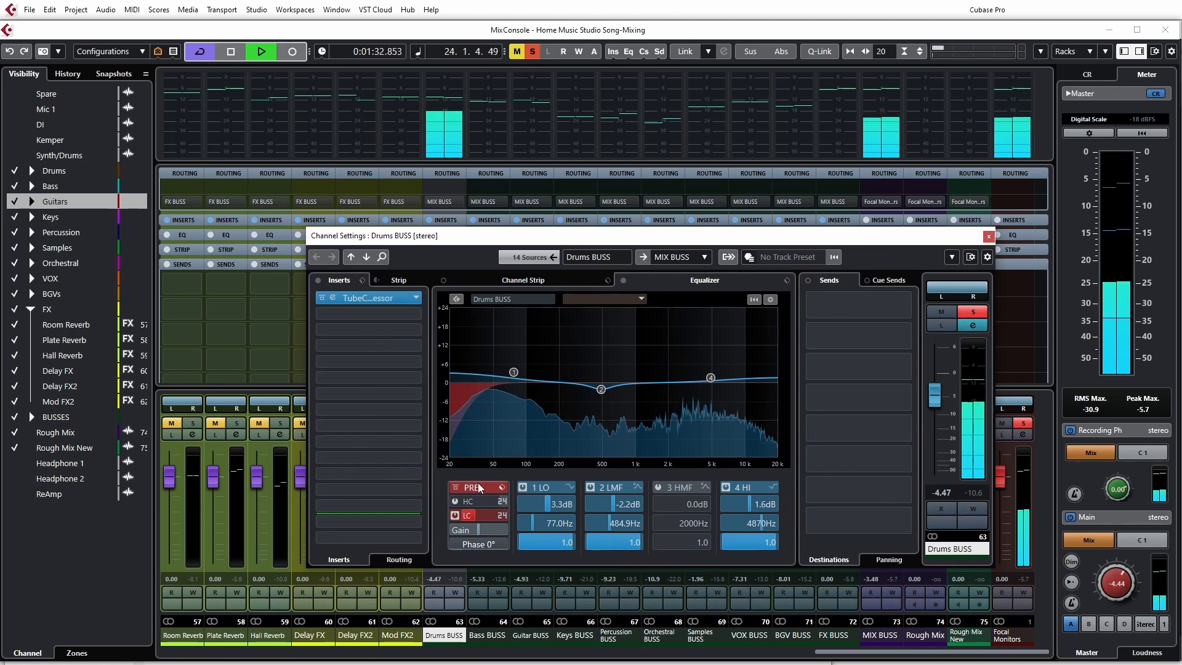
{"action": "mouse_move", "coordinate": [461, 500]}
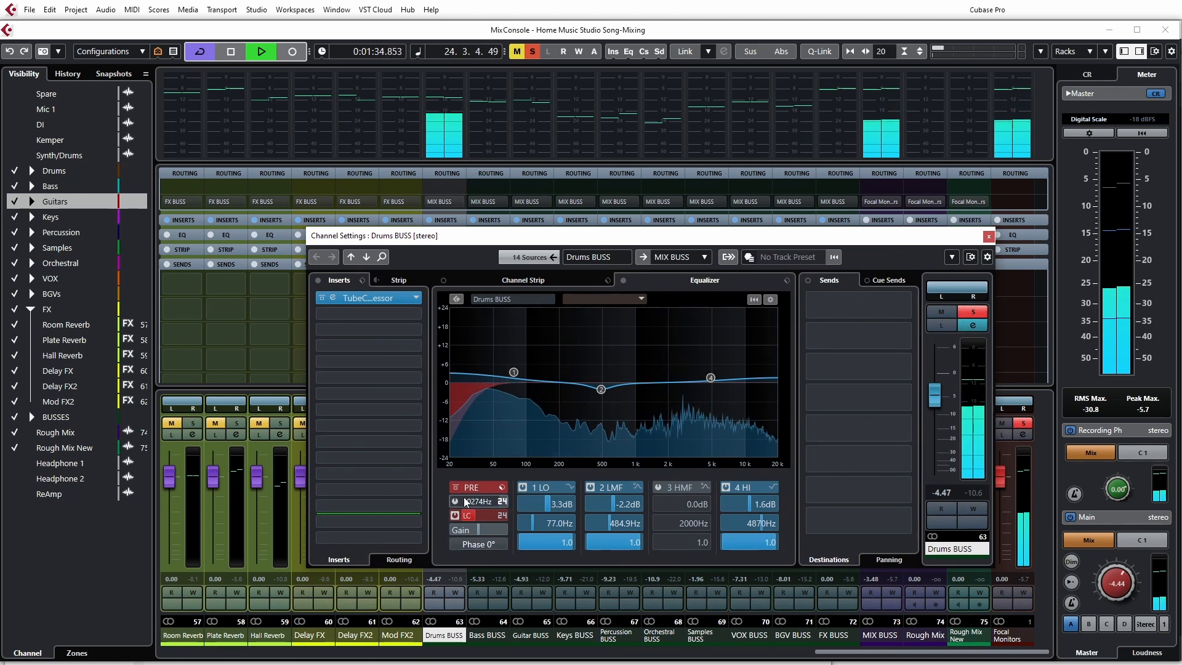
{"action": "mouse_move", "coordinate": [478, 237]}
{"action": "left_mouse_down"}
{"action": "mouse_move", "coordinate": [658, 251]}
{"action": "mouse_move", "coordinate": [469, 254]}
{"action": "left_mouse_up"}
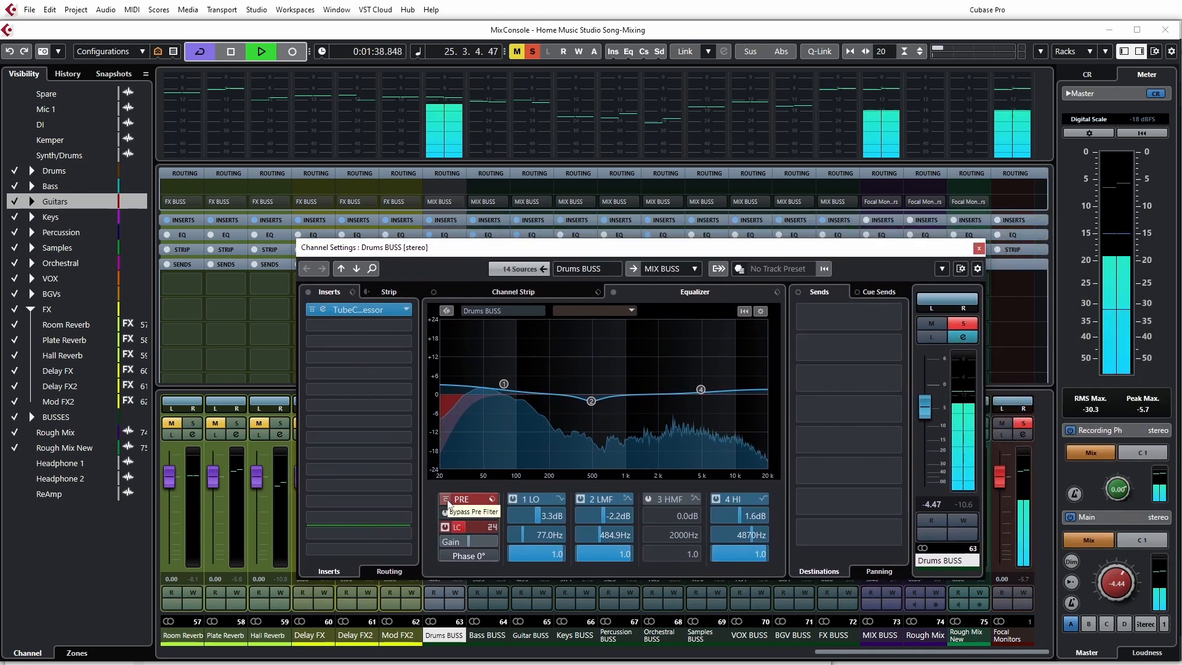
- Compare the soloed Drums BUSS with its equalizer and pre filter bypassed and active, leaving both active
{"action": "left_click", "coordinate": [613, 293]}
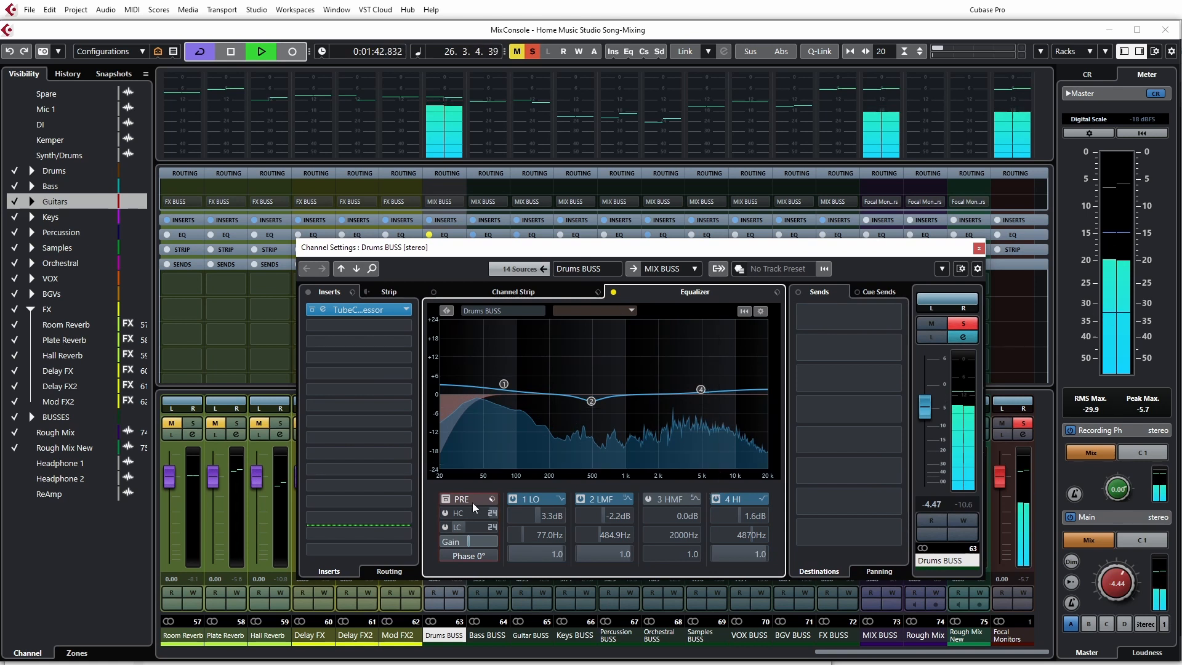
{"action": "left_click", "coordinate": [446, 502]}
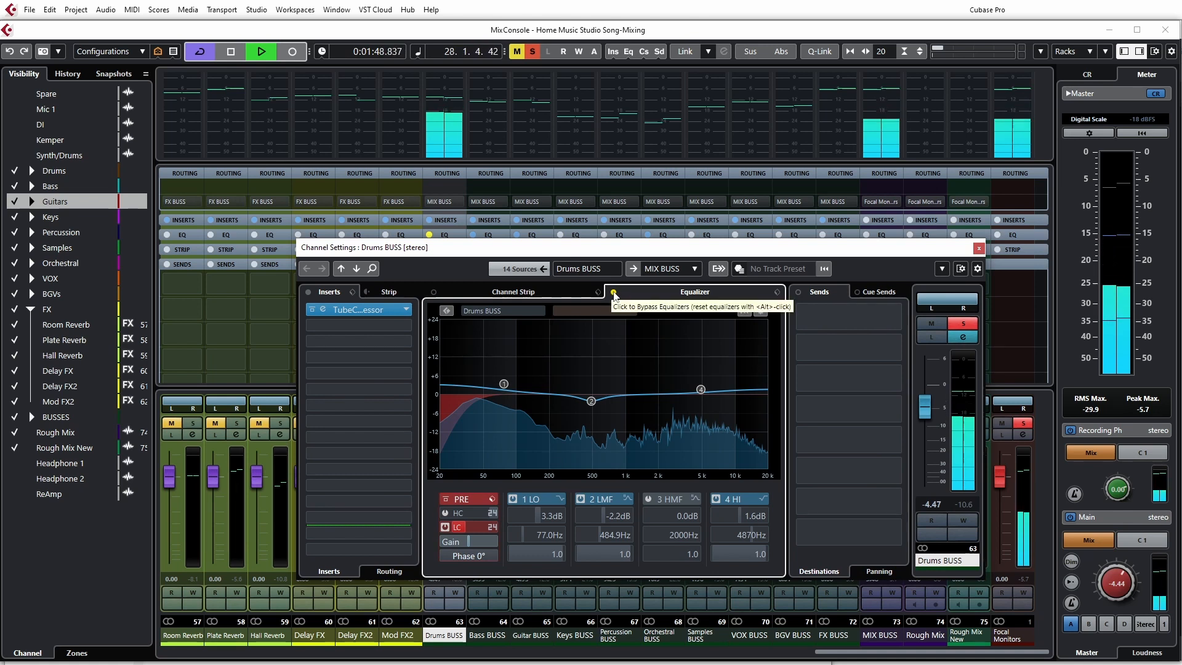
{"action": "left_click", "coordinate": [614, 293]}
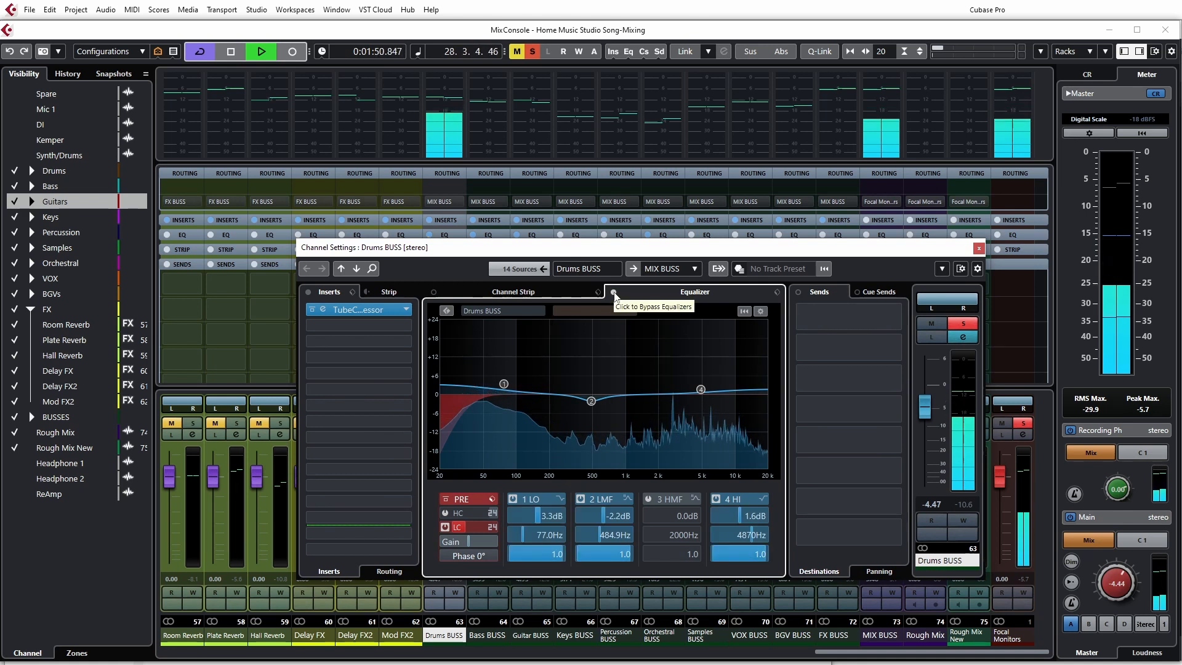
{"action": "left_click", "coordinate": [614, 293]}
{"action": "left_click", "coordinate": [614, 294]}
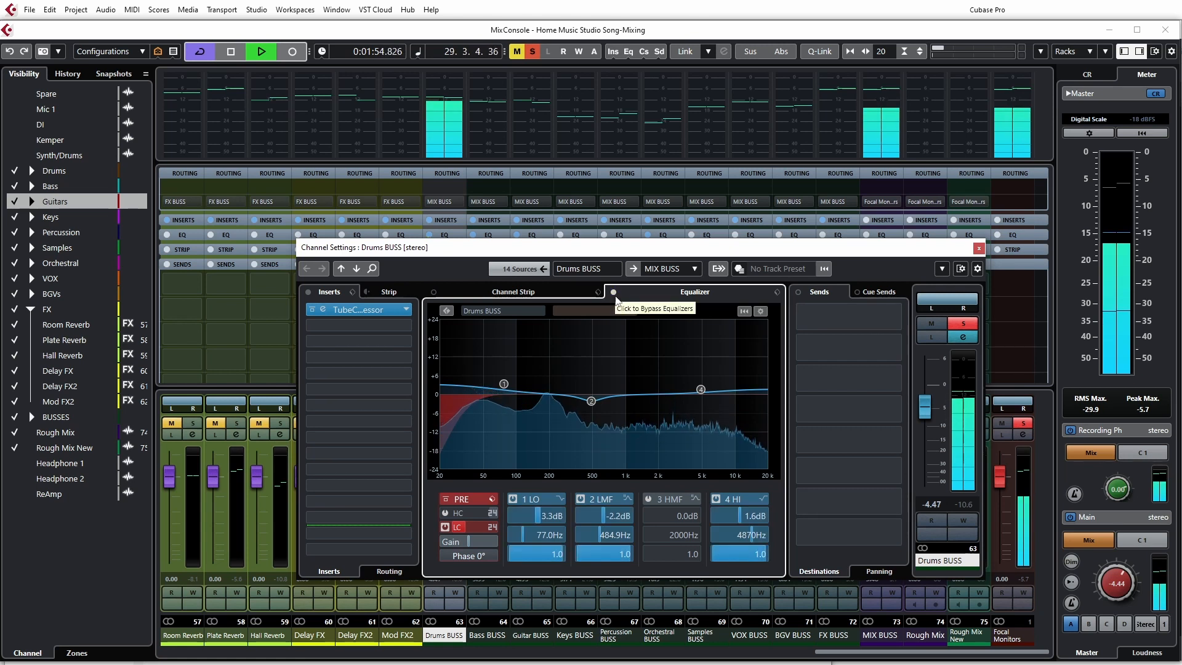
- Close the Drums BUSS channel settings and end its soloed playback
{"action": "left_click", "coordinate": [979, 250]}
{"action": "key", "text": "space"}
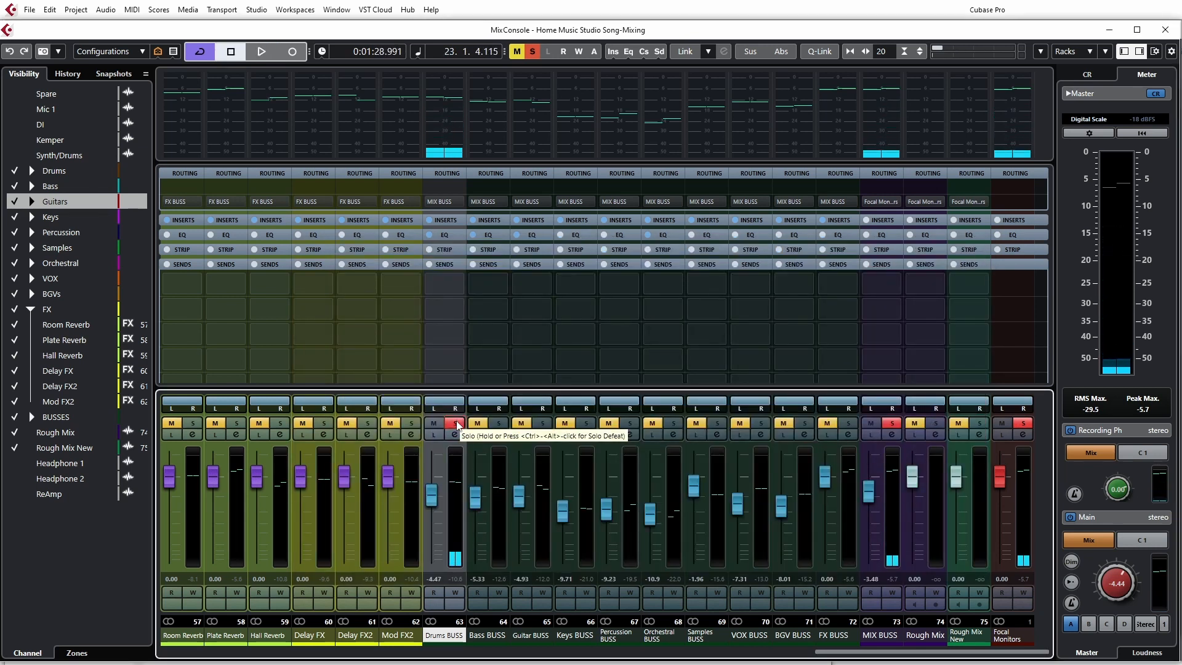
{"action": "left_click", "coordinate": [457, 424]}
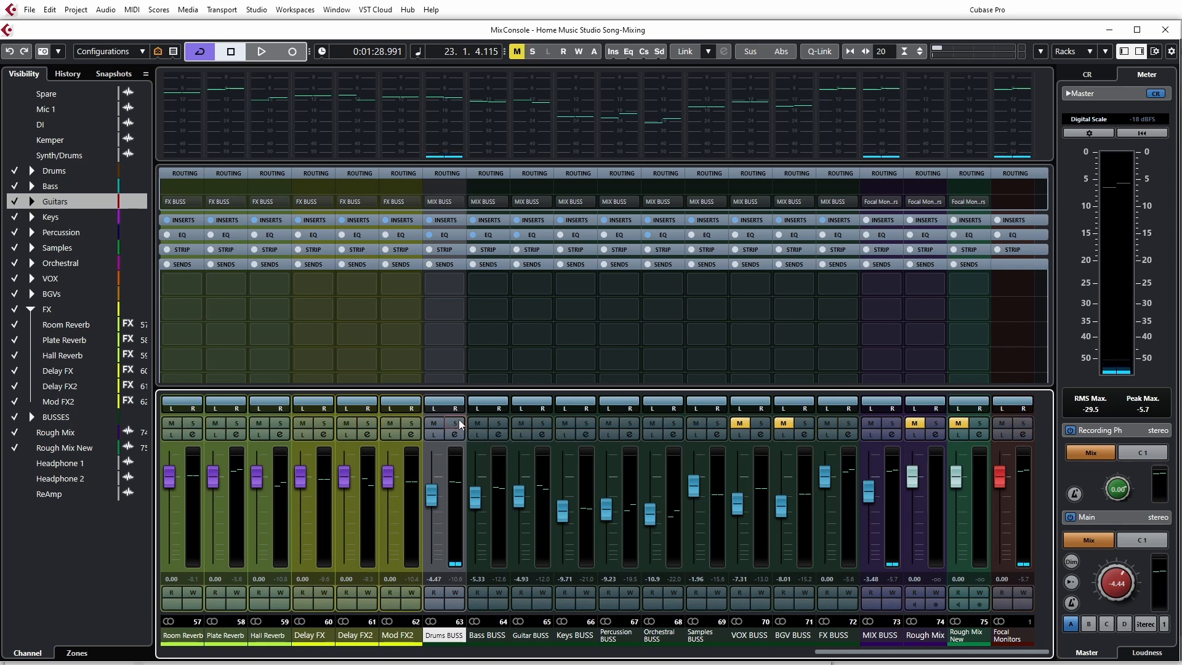
- Open the Bass BUSS channel settings and play the bus soloed
{"action": "left_click", "coordinate": [498, 435]}
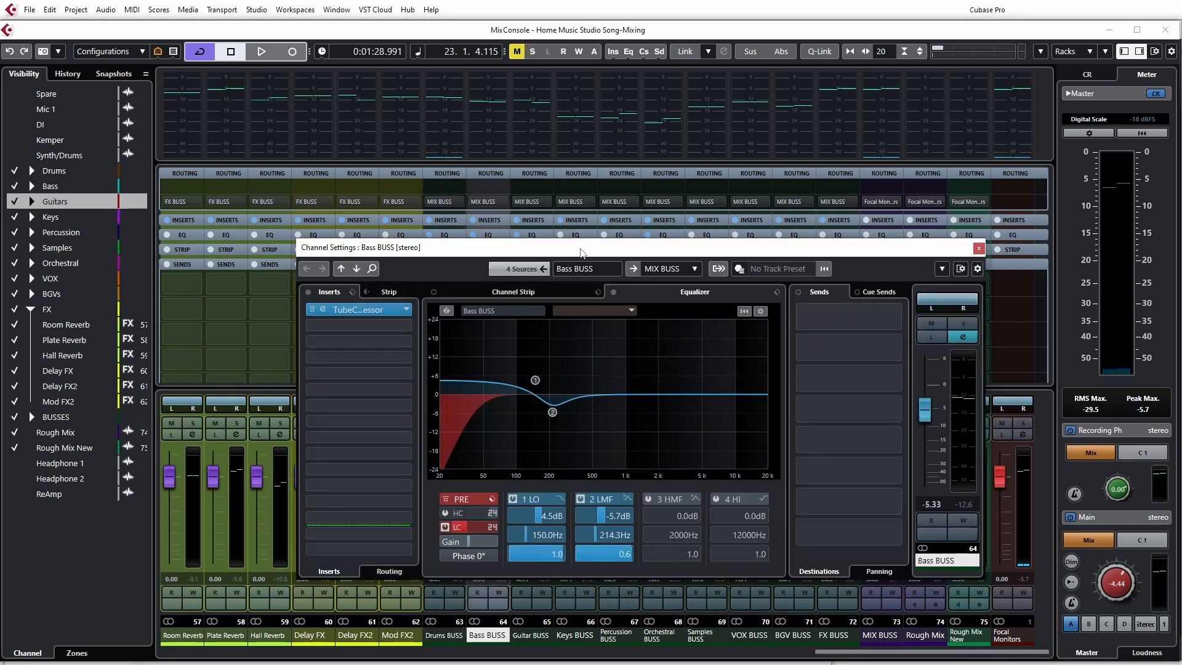
{"action": "left_click_drag", "start_coordinate": [581, 252], "coordinate": [578, 223]}
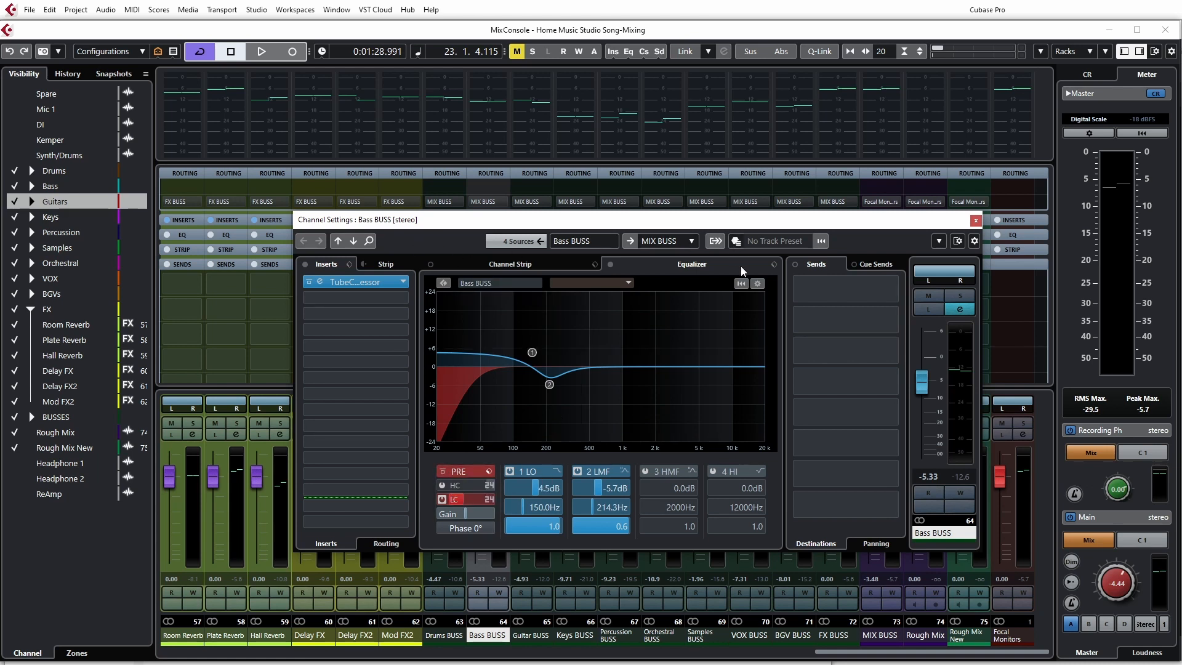
{"action": "left_click", "coordinate": [960, 295]}
{"action": "key", "text": "space"}
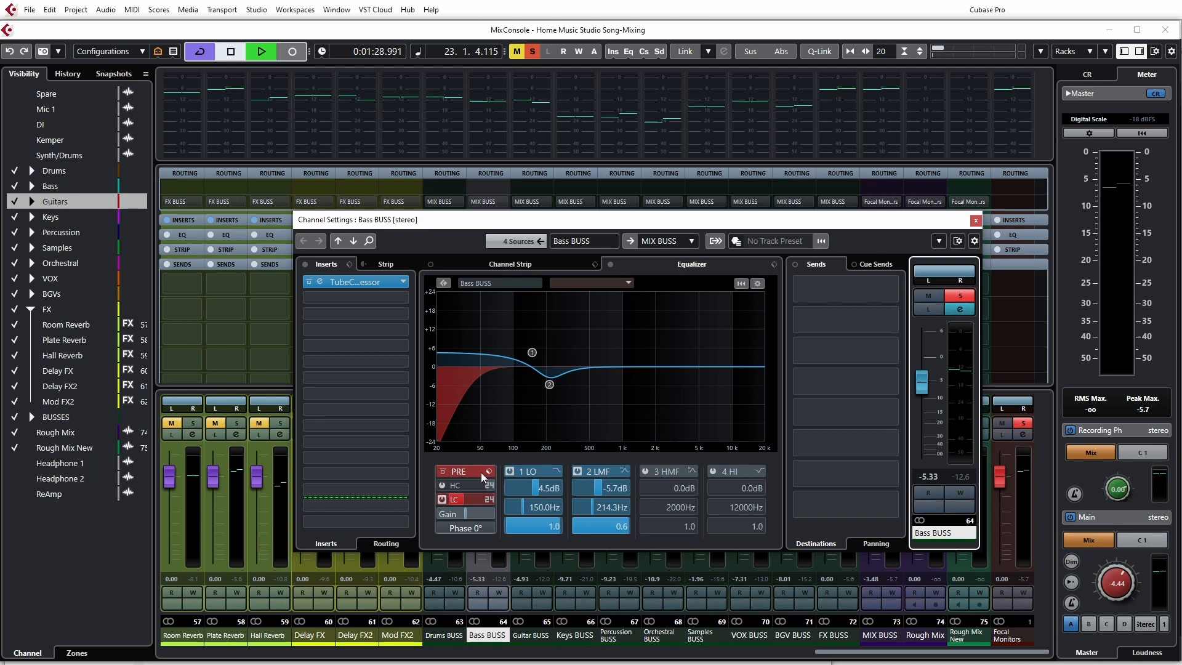
- Compare the soloed Bass BUSS with its equalizer and pre filter bypassed and active, leaving both active
{"action": "left_click", "coordinate": [443, 472]}
{"action": "left_click", "coordinate": [611, 265]}
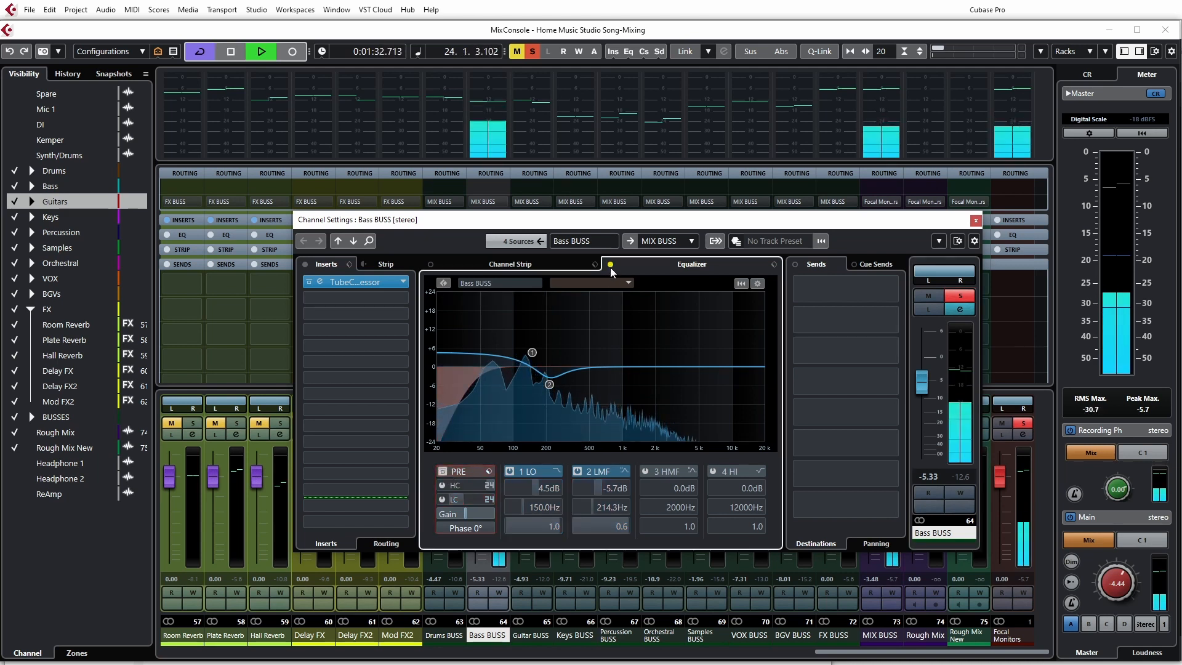
{"action": "left_click", "coordinate": [443, 471]}
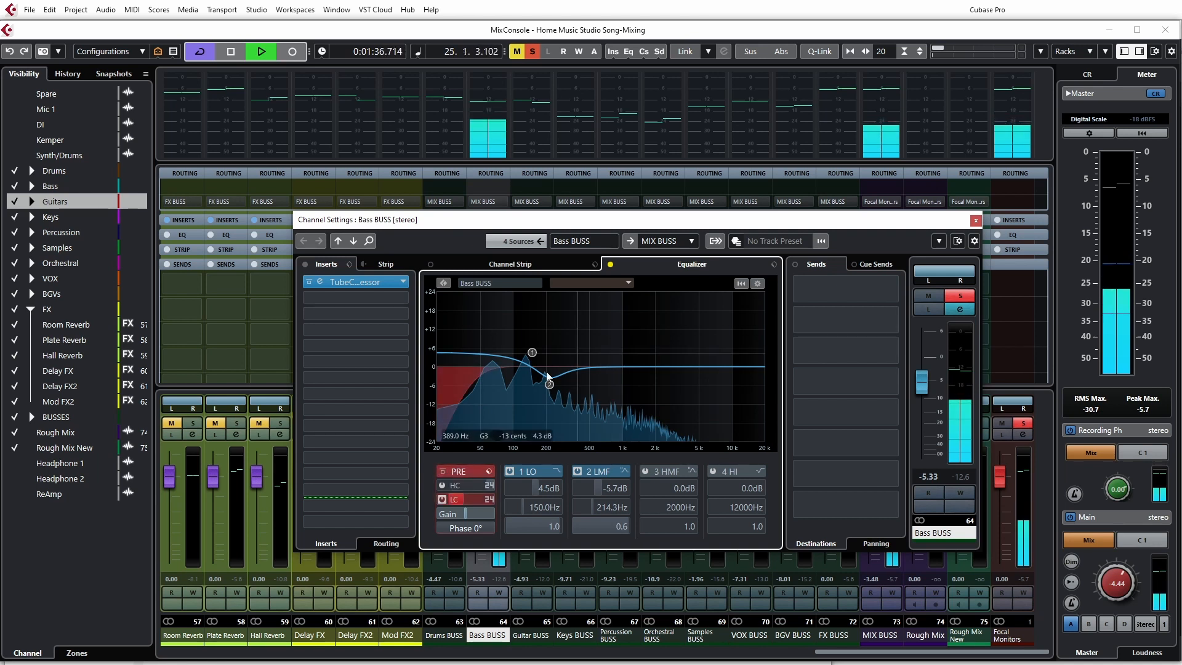
{"action": "left_click", "coordinate": [611, 265]}
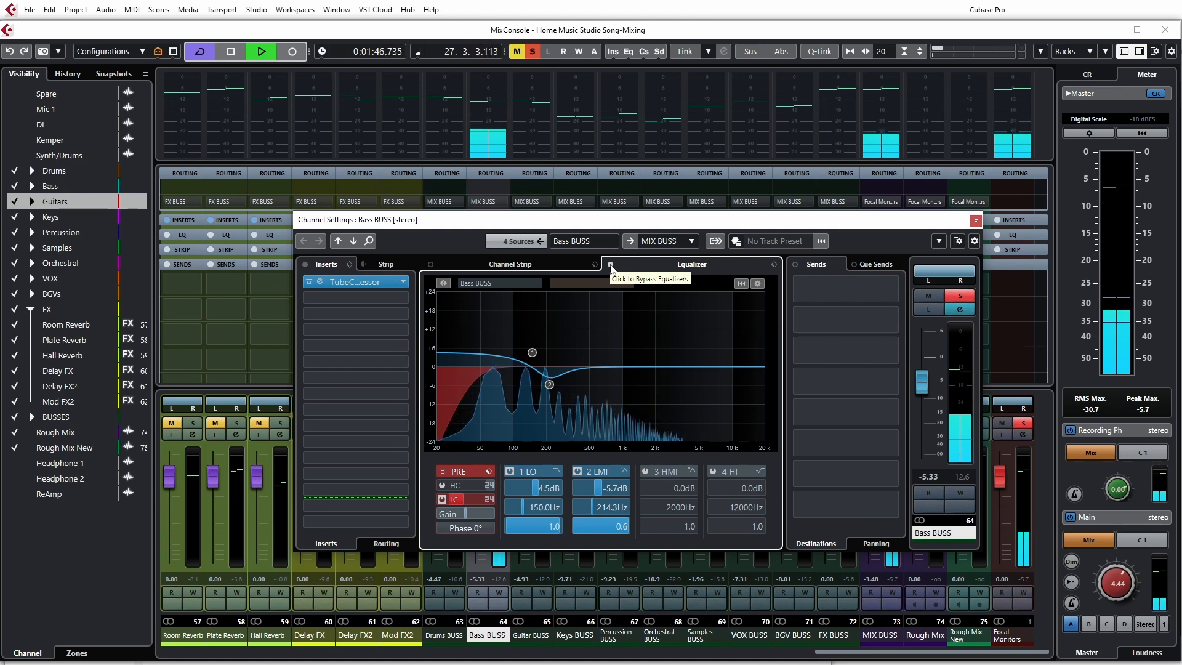
{"action": "left_click", "coordinate": [610, 265]}
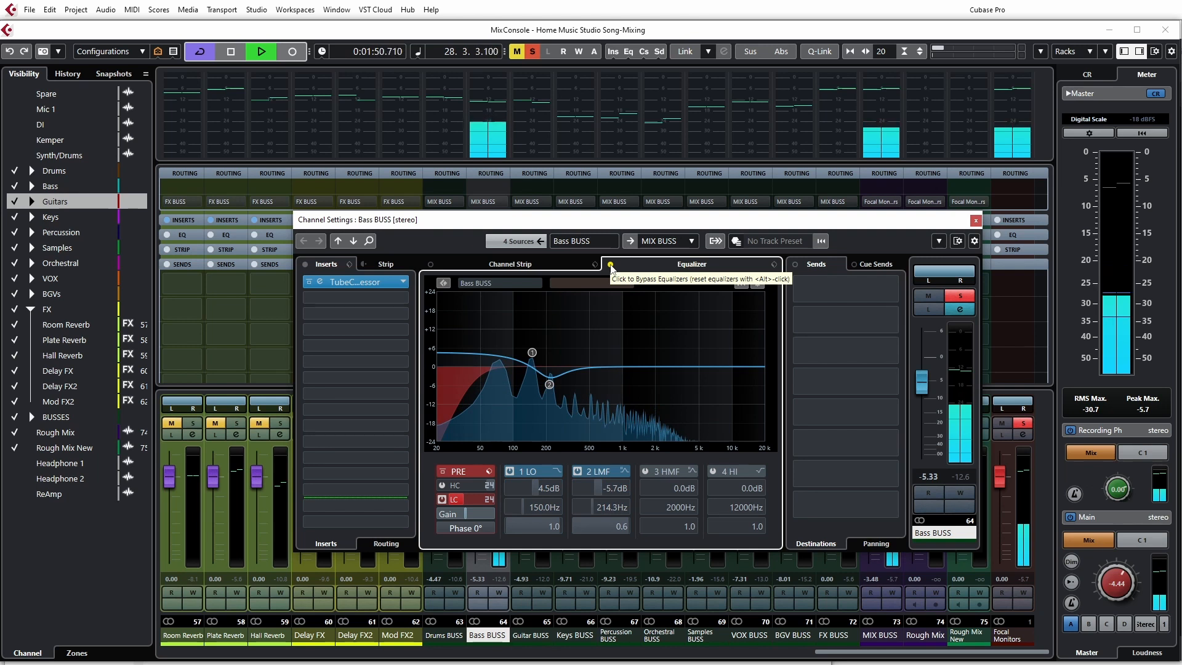
{"action": "left_click", "coordinate": [611, 266]}
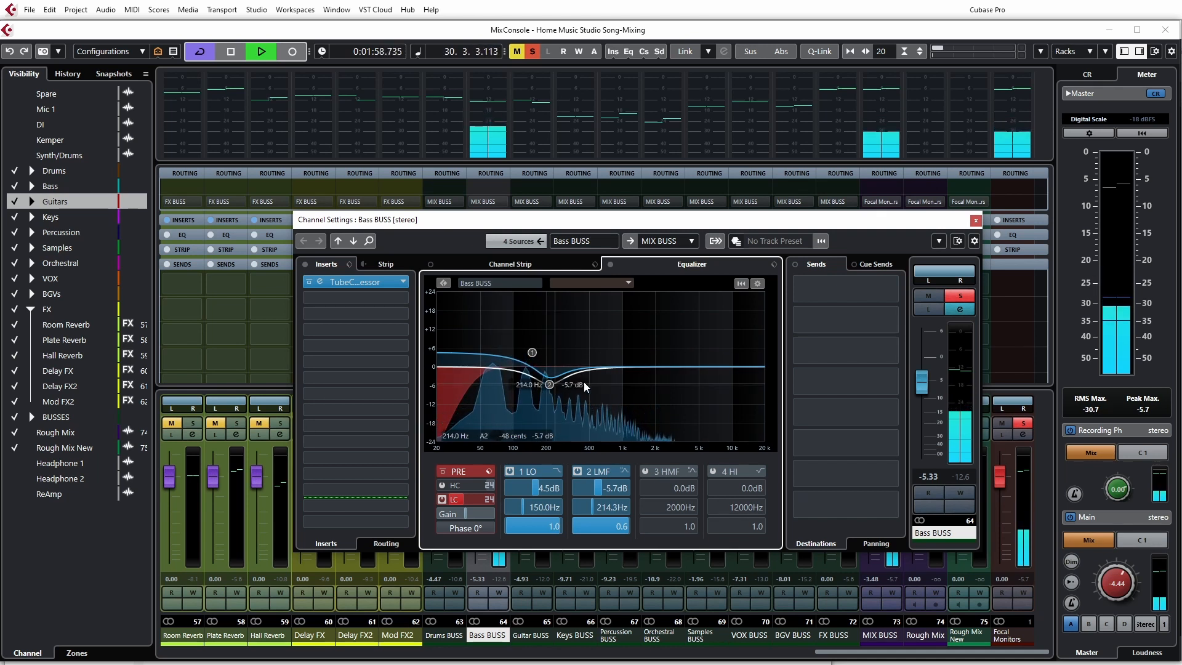
- Close the Bass BUSS channel settings and end its soloed playback
{"action": "left_click", "coordinate": [975, 220]}
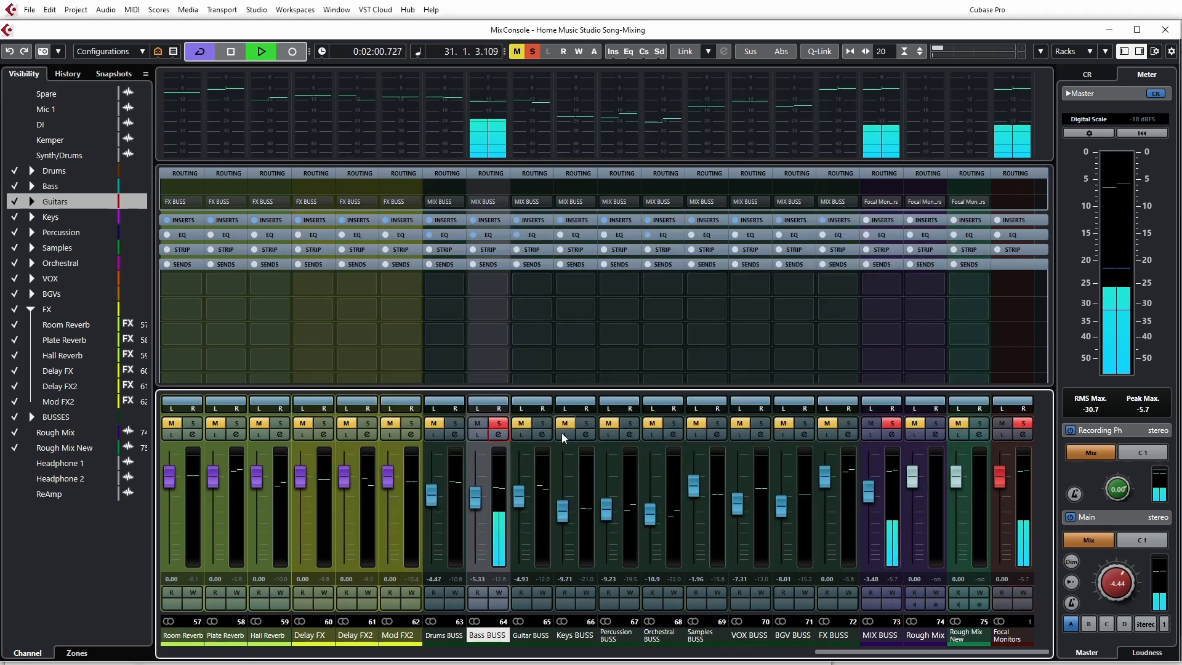
{"action": "key", "text": "space"}
{"action": "left_click", "coordinate": [498, 423]}
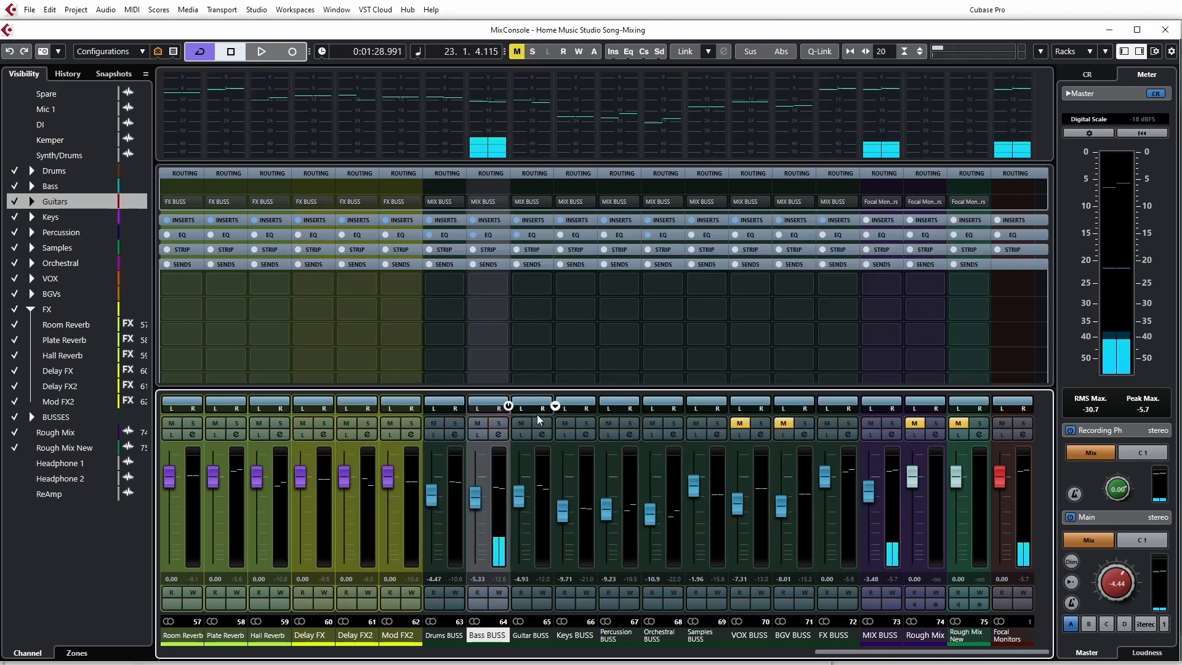
- Open the Guitar BUSS channel settings, solo it, and compare its playback with the equalizer bypassed and active
{"action": "left_click", "coordinate": [543, 434]}
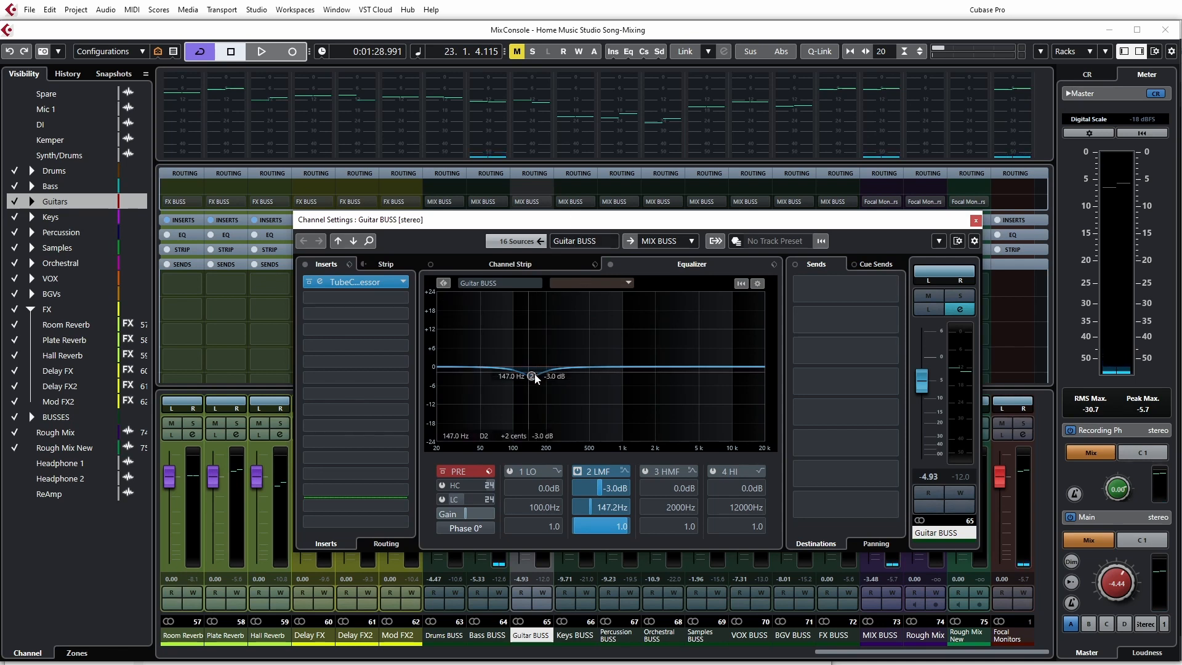
{"action": "left_click", "coordinate": [960, 295]}
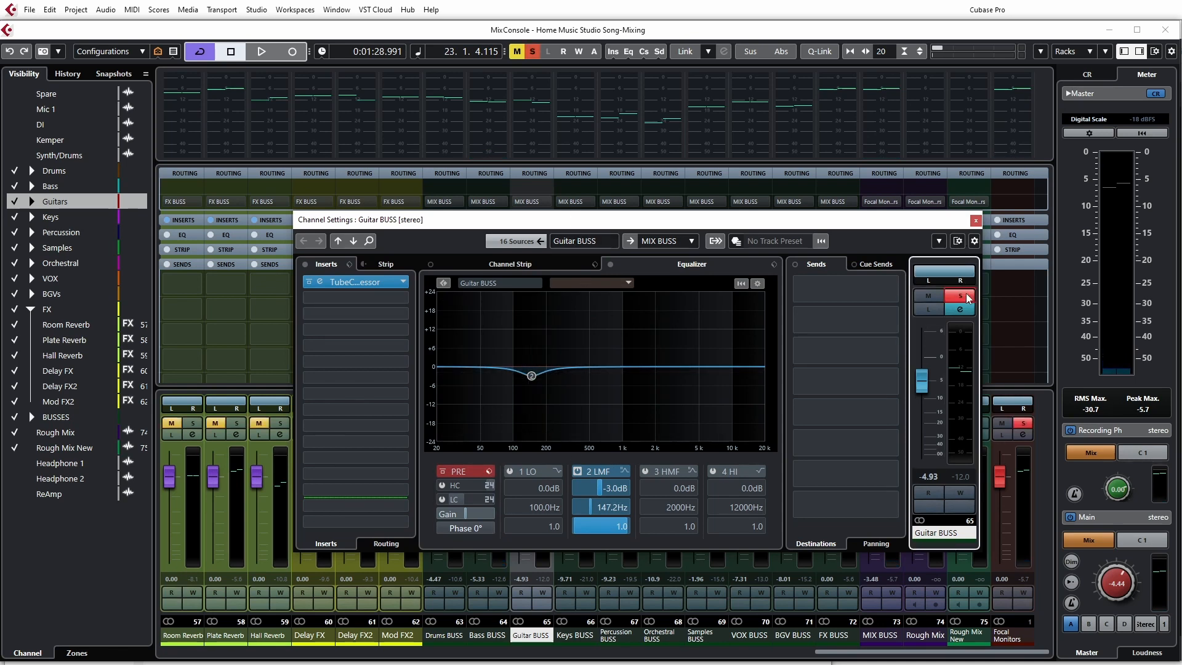
{"action": "key", "text": "space"}
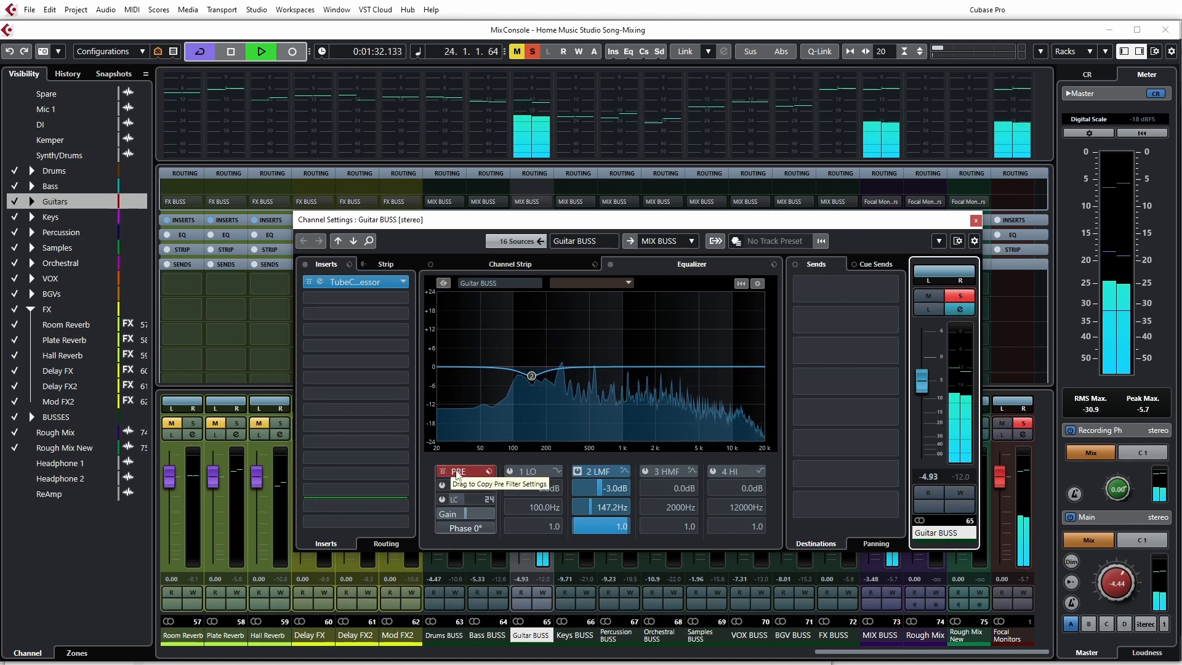
{"action": "left_click", "coordinate": [611, 264]}
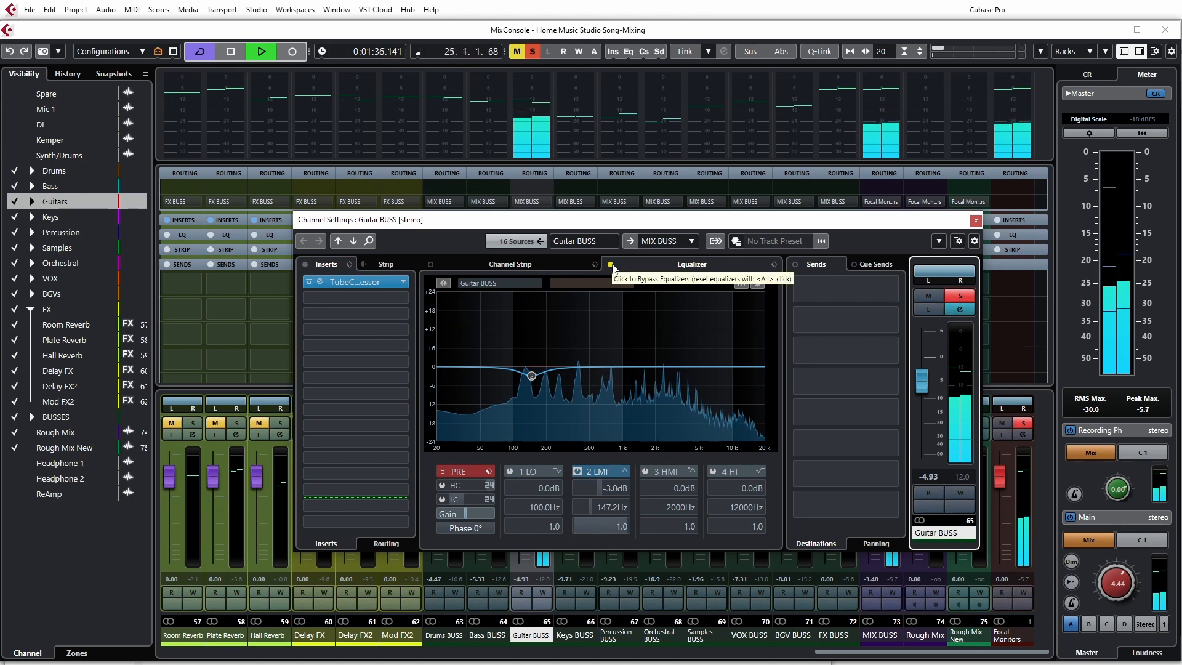
{"action": "left_click", "coordinate": [611, 265]}
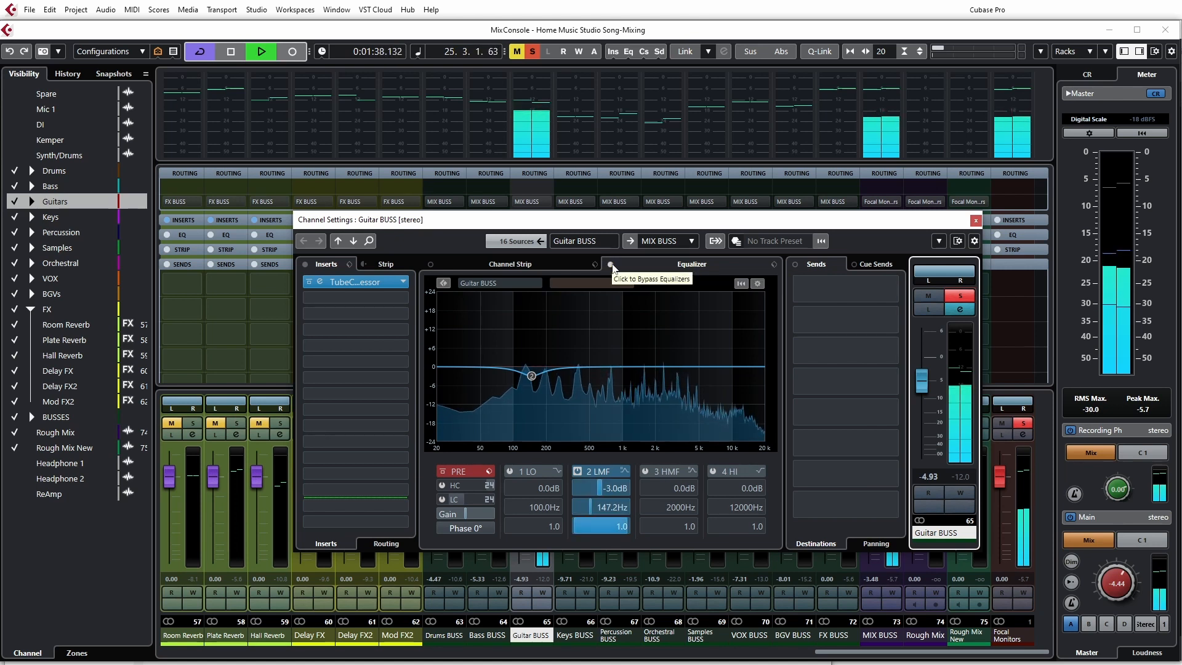
- Play the soloed Guitar BUSS from about 5:44 in the project and compare it with the equalizer bypassed and active
{"action": "mouse_move", "coordinate": [659, 220]}
{"action": "left_mouse_down"}
{"action": "mouse_move", "coordinate": [544, 211]}
{"action": "mouse_move", "coordinate": [639, 213]}
{"action": "left_mouse_up"}
{"action": "key", "text": "F3"}
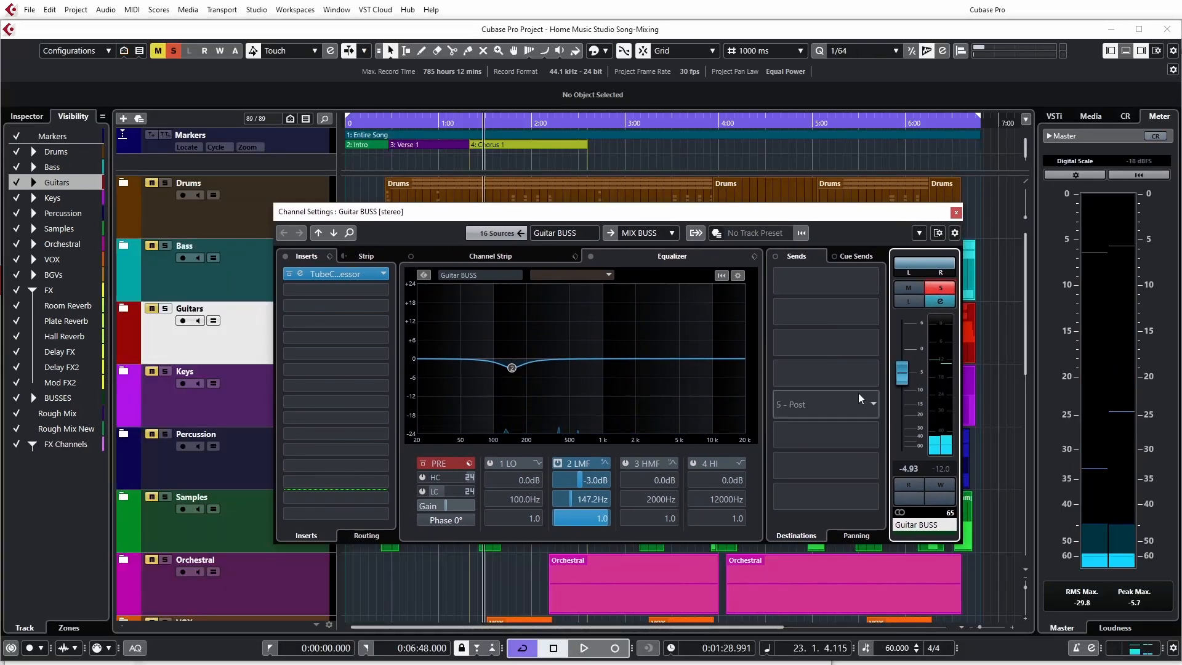
{"action": "left_click", "coordinate": [835, 161]}
{"action": "key", "text": "space"}
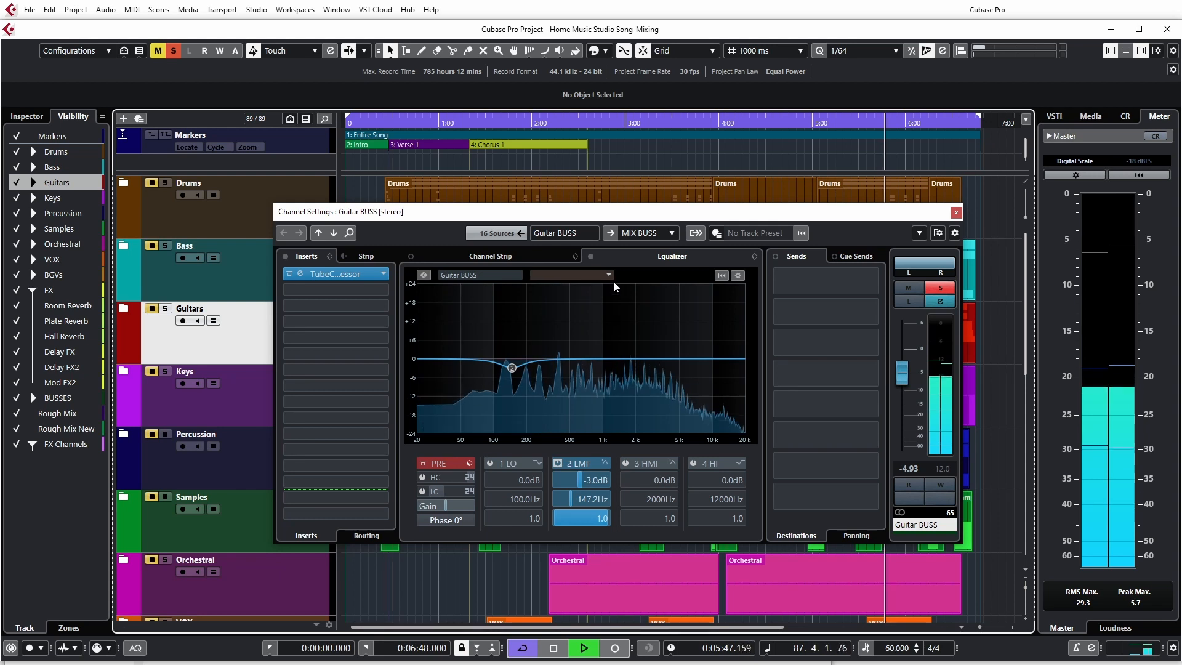
{"action": "left_click", "coordinate": [590, 256]}
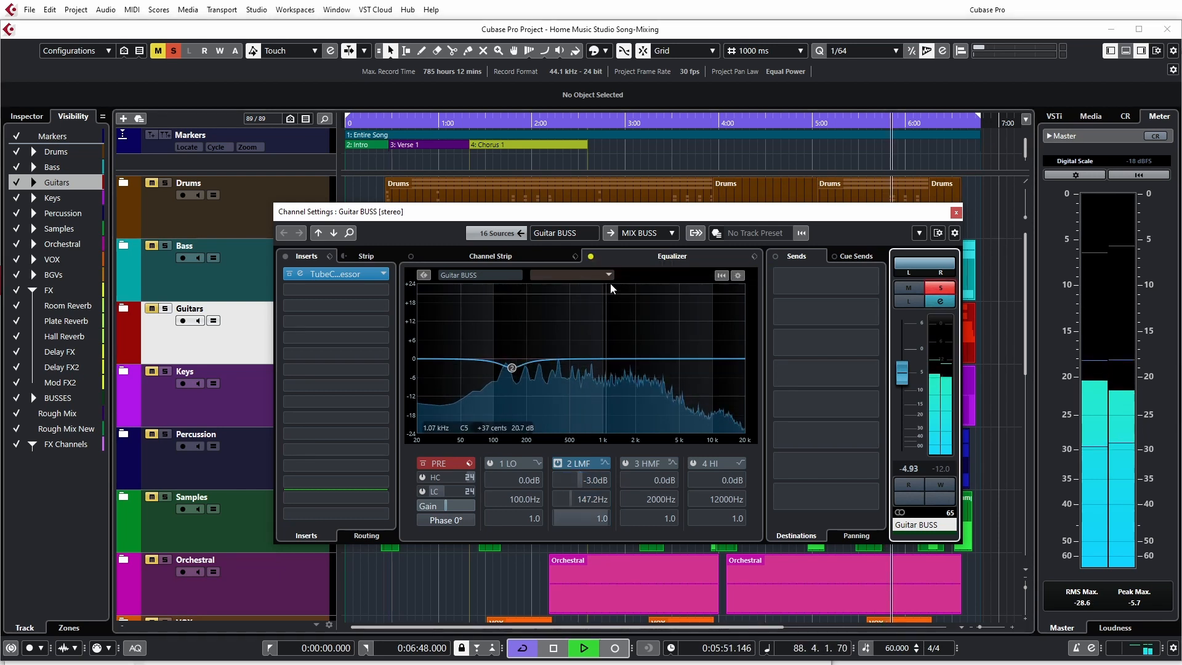
{"action": "left_click", "coordinate": [591, 257]}
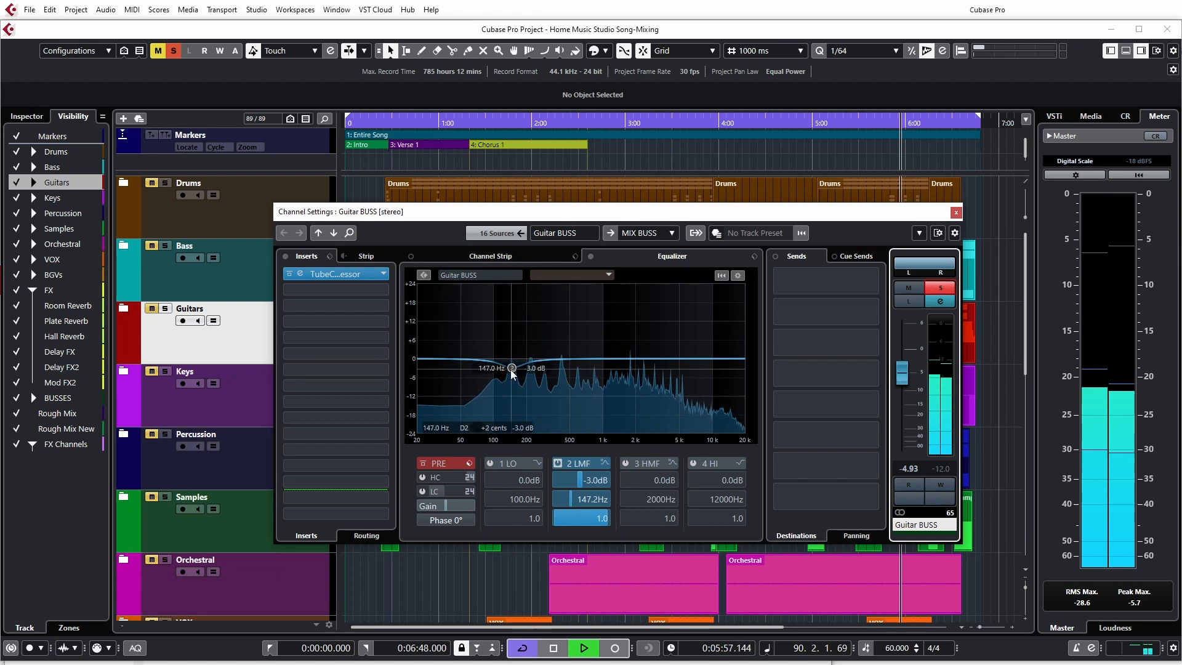
{"action": "key", "text": "space"}
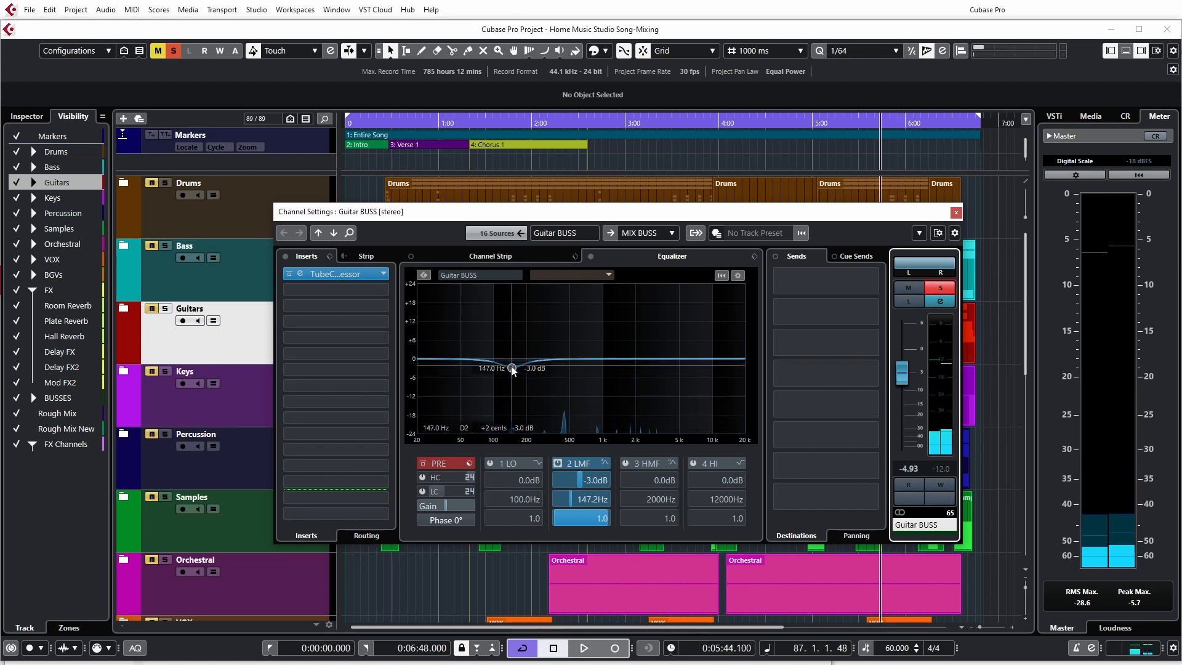
- Close the Guitar BUSS channel settings, return to the MixConsole, and unsolo the Guitar BUSS
{"action": "left_click", "coordinate": [955, 213]}
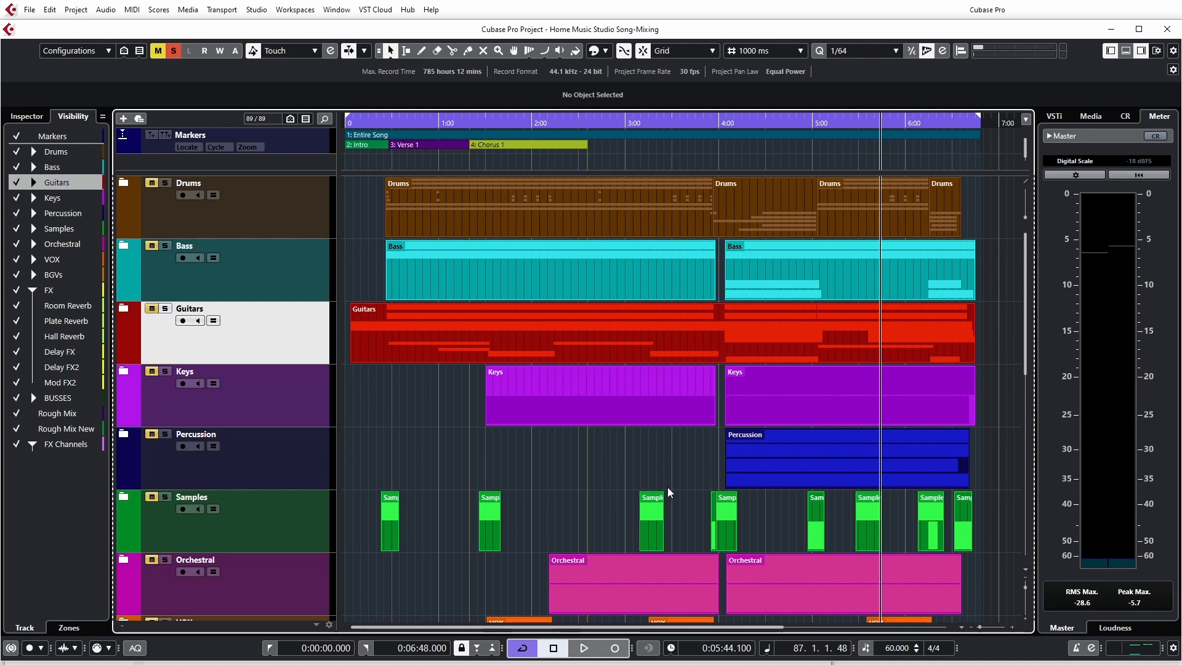
{"action": "key", "text": "F3"}
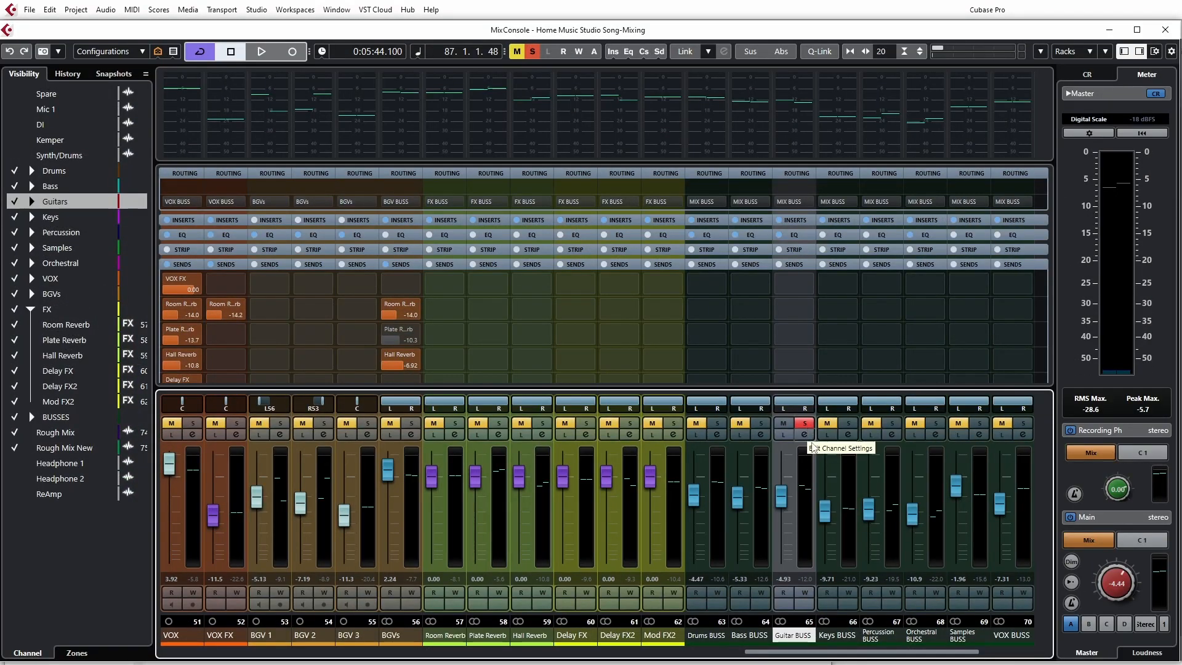
{"action": "left_click", "coordinate": [805, 423]}
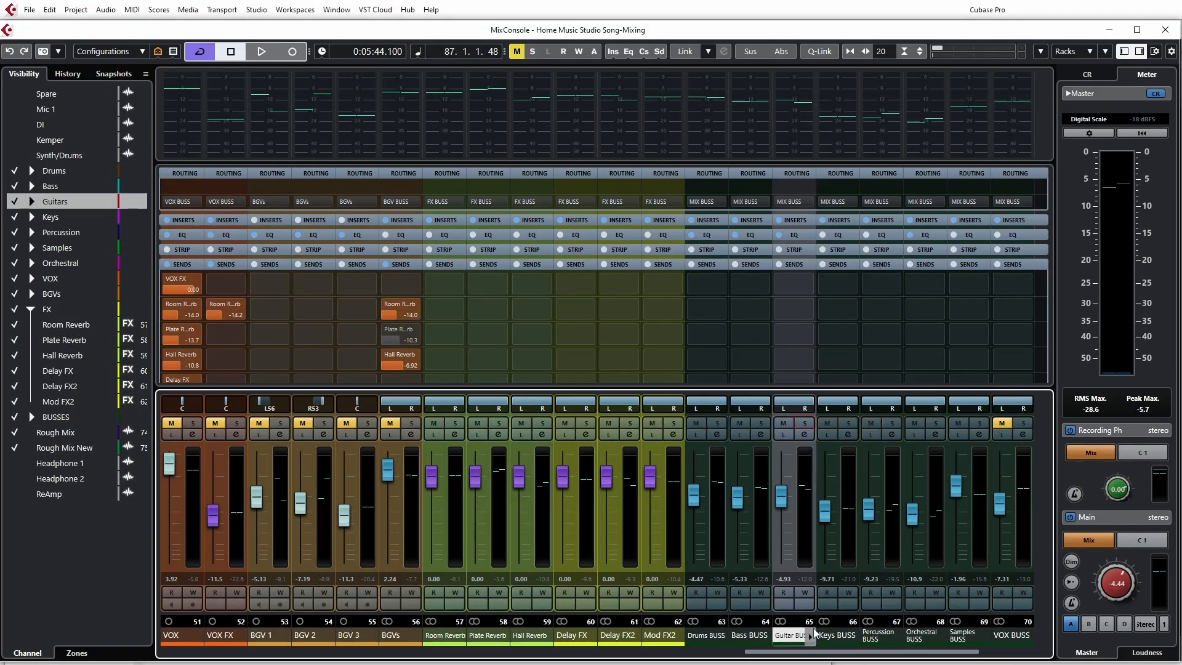
- Open the Orchestral BUSS channel settings, solo it, and compare its playback with the equalizer bypassed and active
{"action": "left_click_drag", "start_coordinate": [821, 653], "coordinate": [879, 654]}
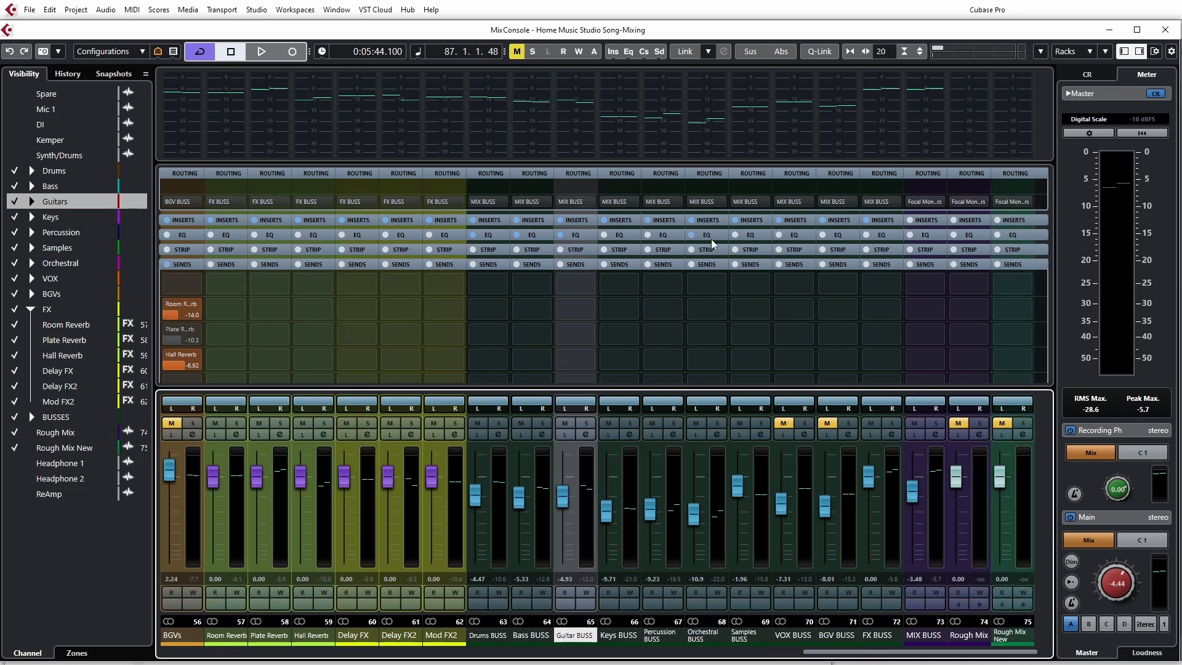
{"action": "left_click", "coordinate": [717, 435]}
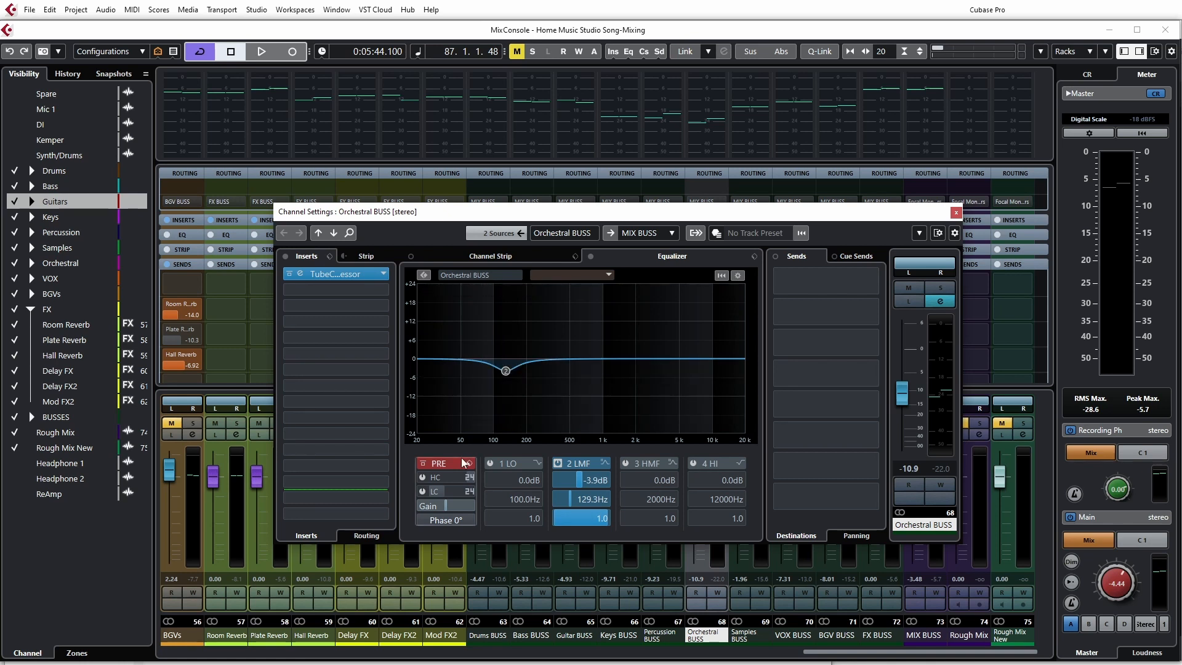
{"action": "left_click", "coordinate": [939, 288]}
{"action": "key", "text": "space"}
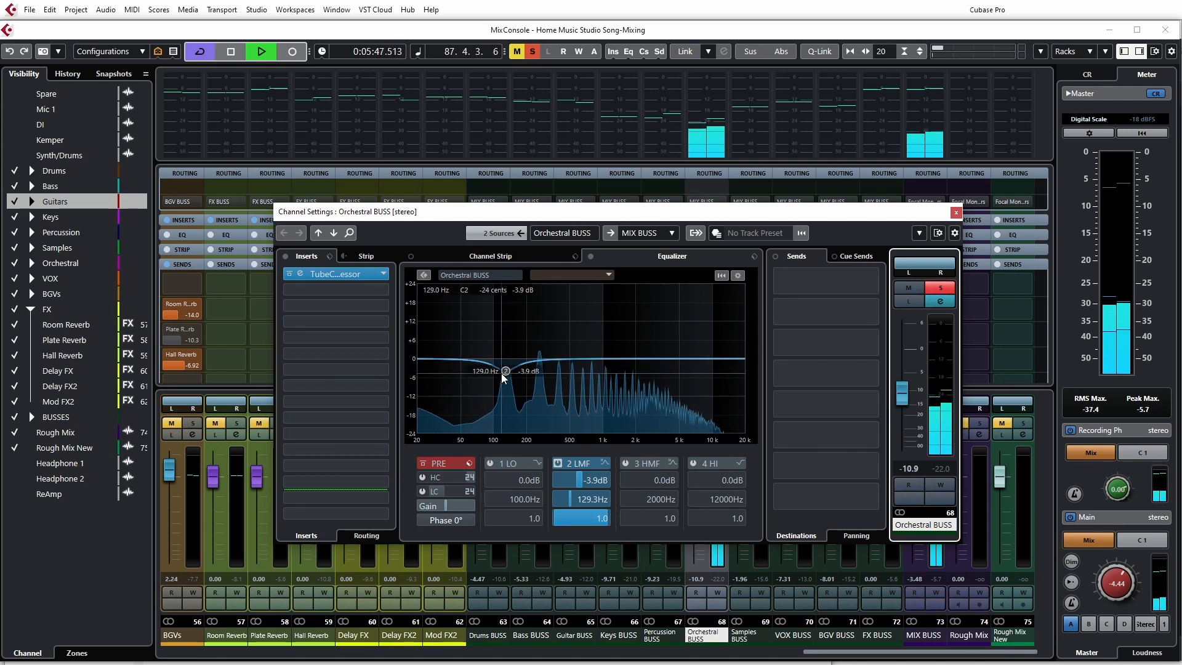
{"action": "left_click", "coordinate": [591, 257]}
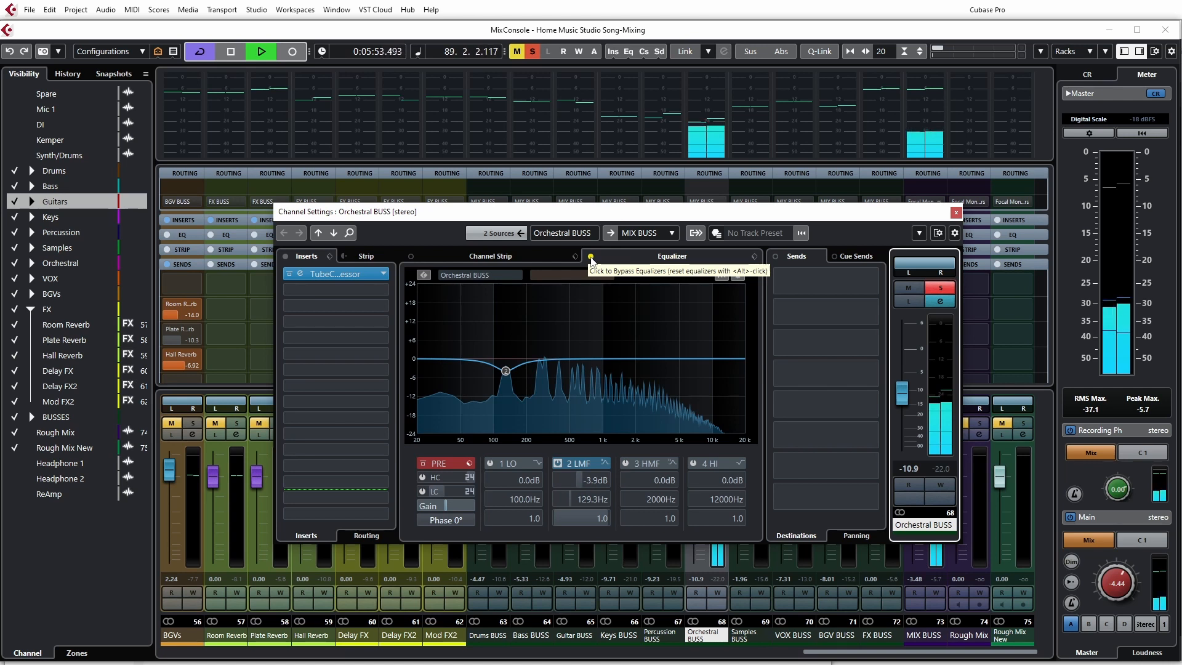
{"action": "left_click", "coordinate": [591, 258]}
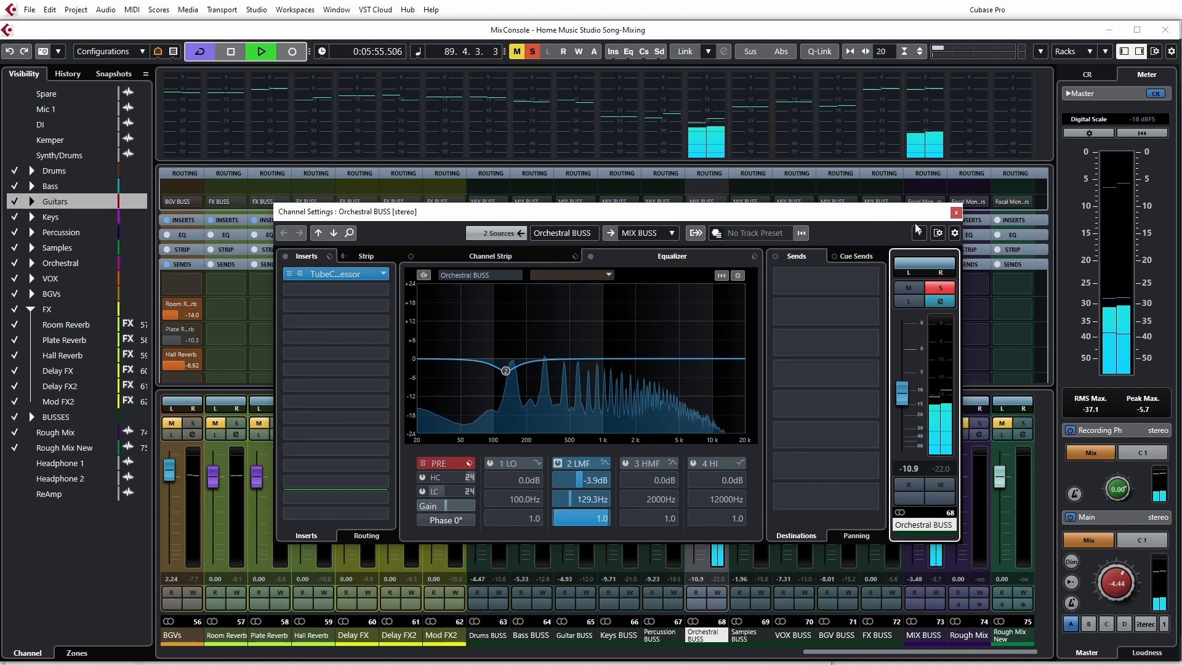
- End the soloed Orchestral BUSS playback, close its channel settings, and expand the inserts rack for all channels
{"action": "left_click", "coordinate": [956, 212]}
{"action": "key", "text": "space"}
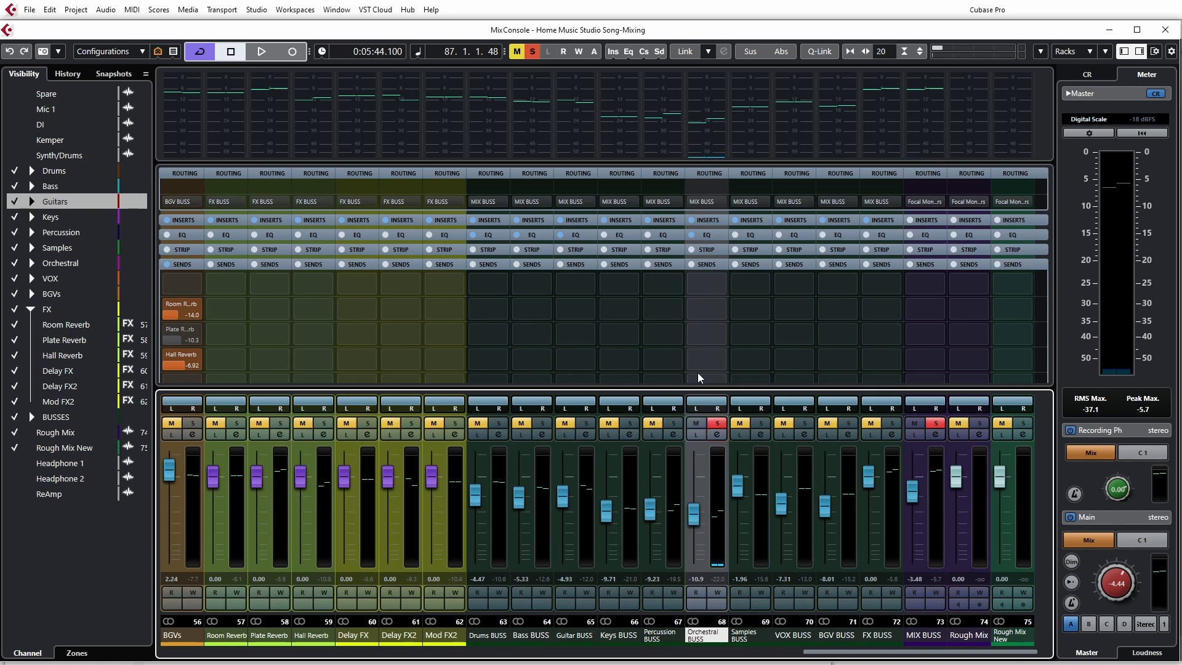
{"action": "left_click", "coordinate": [711, 221]}
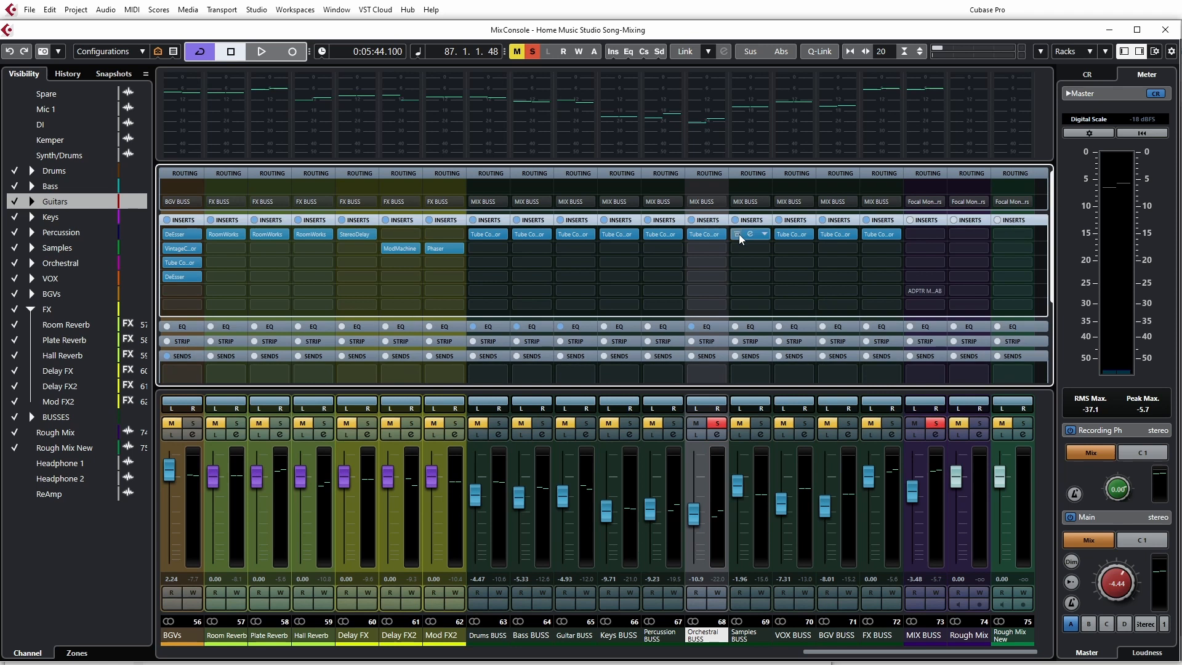
{"action": "left_click", "coordinate": [717, 423]}
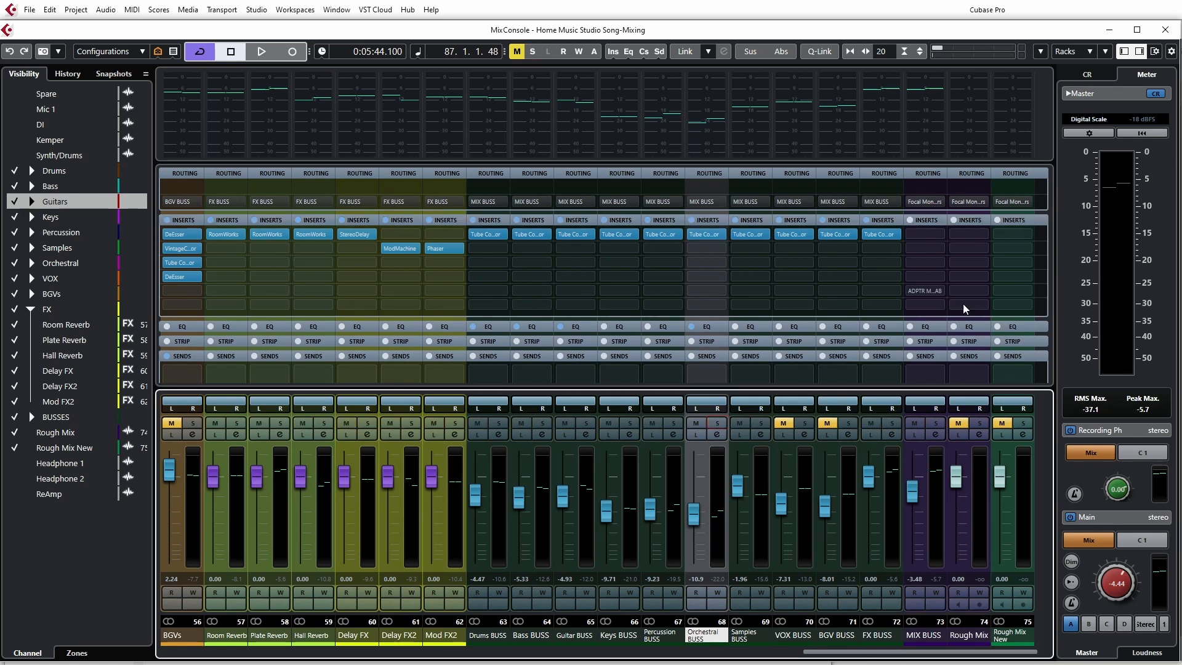
- Open the ADPTR MetricAB insert on the MIX BUSS, examine its reference tracks and displays, and close it
{"action": "left_click", "coordinate": [923, 292]}
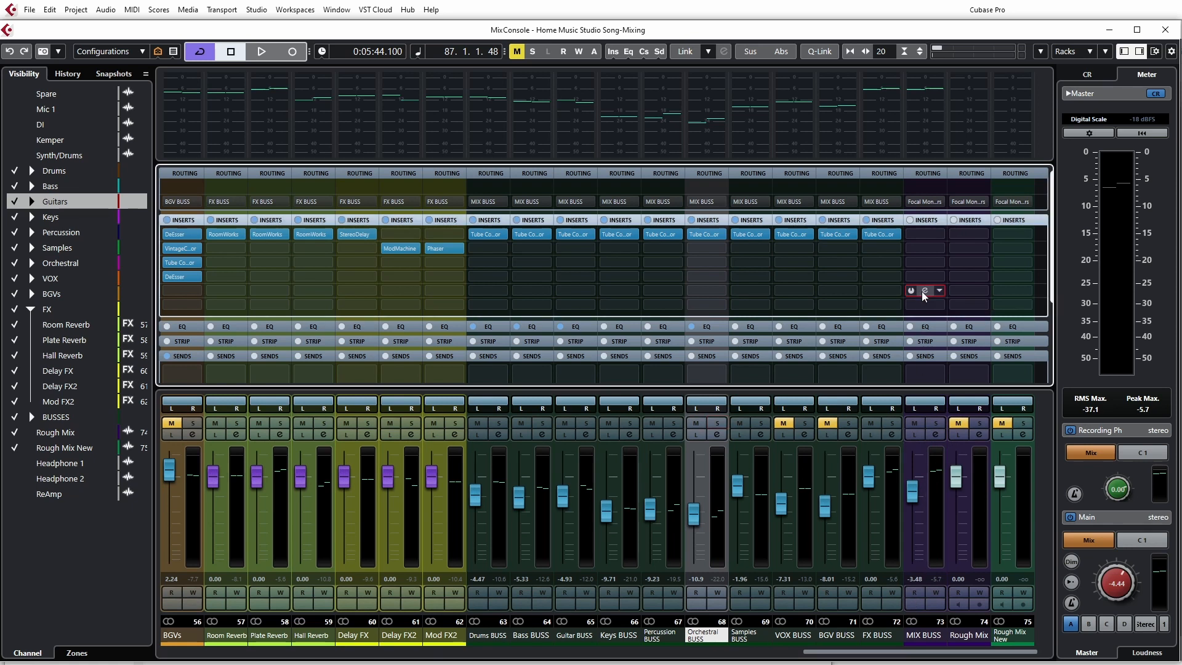
{"action": "left_click", "coordinate": [923, 290]}
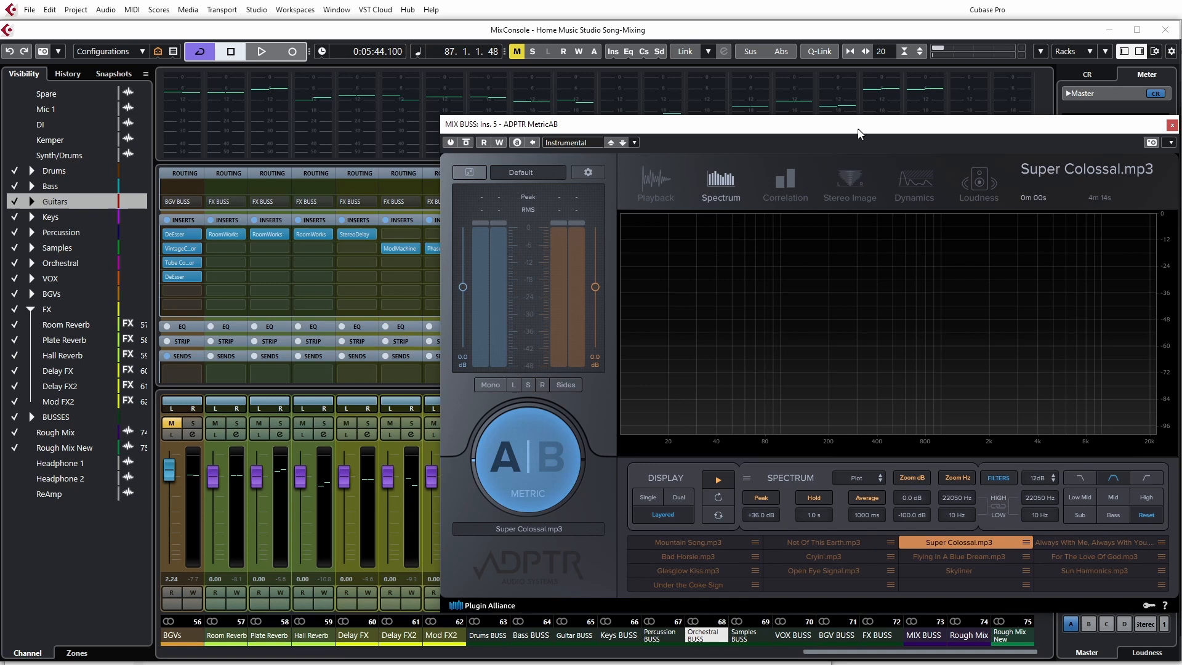
{"action": "left_click_drag", "start_coordinate": [860, 133], "coordinate": [671, 138]}
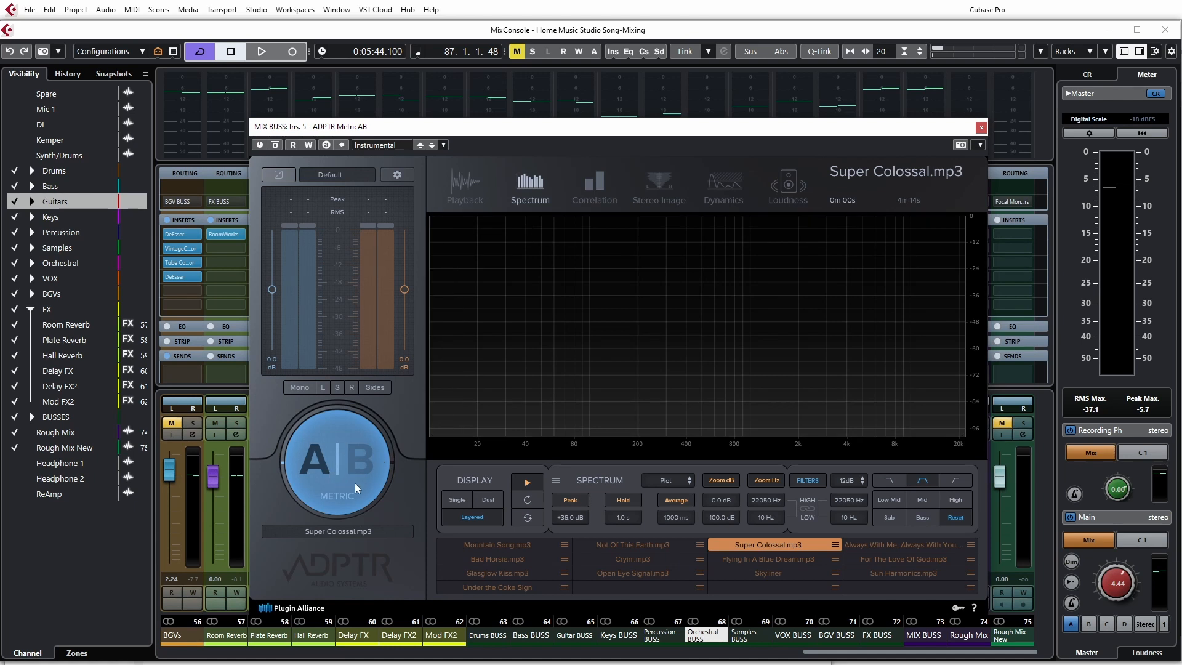
{"action": "left_click", "coordinate": [981, 129]}
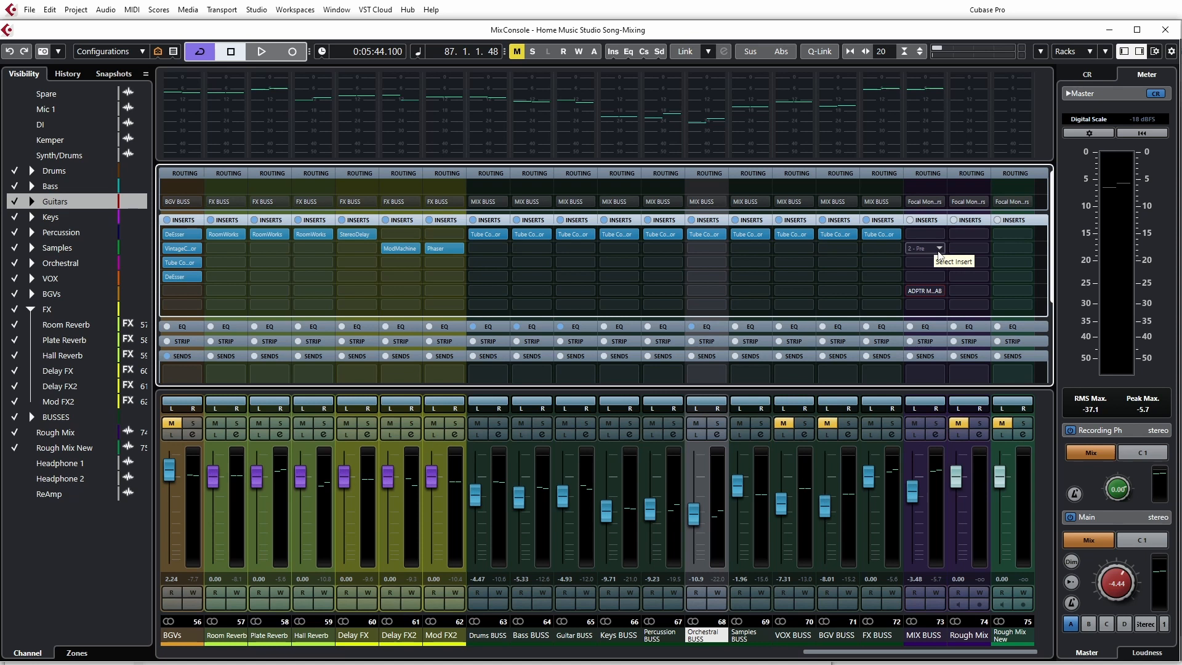
{"action": "key", "text": "space"}
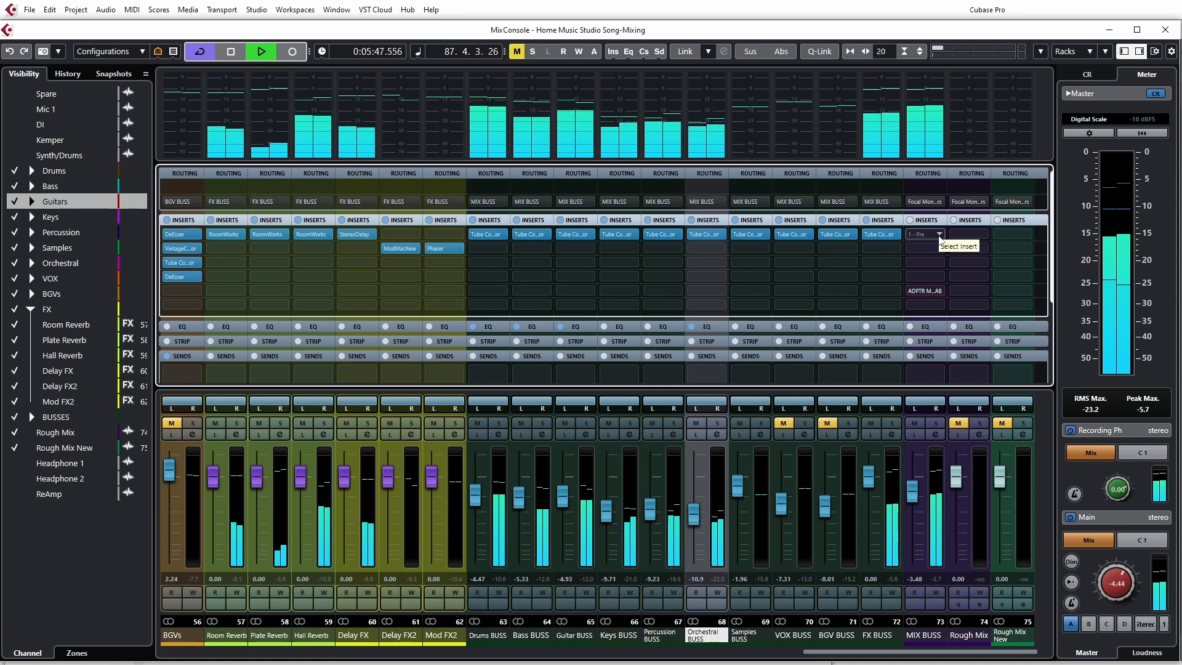
{"action": "left_click", "coordinate": [938, 235]}
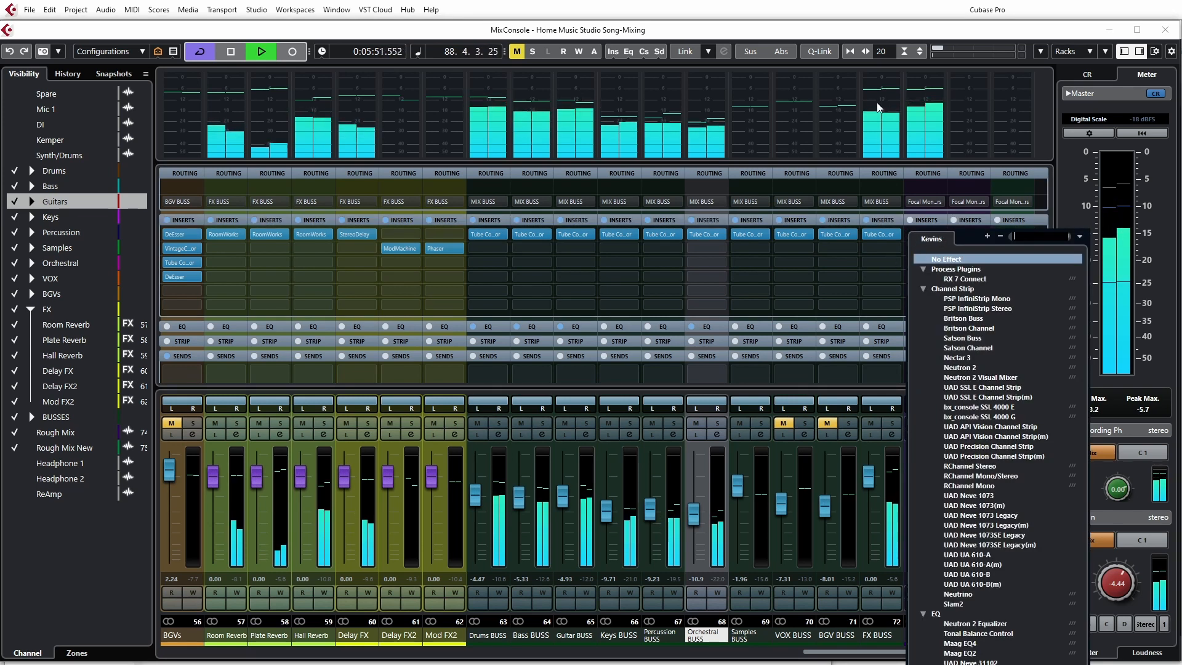
{"action": "key", "text": "Escape"}
{"action": "key", "text": "space"}
{"action": "left_click", "coordinate": [937, 234]}
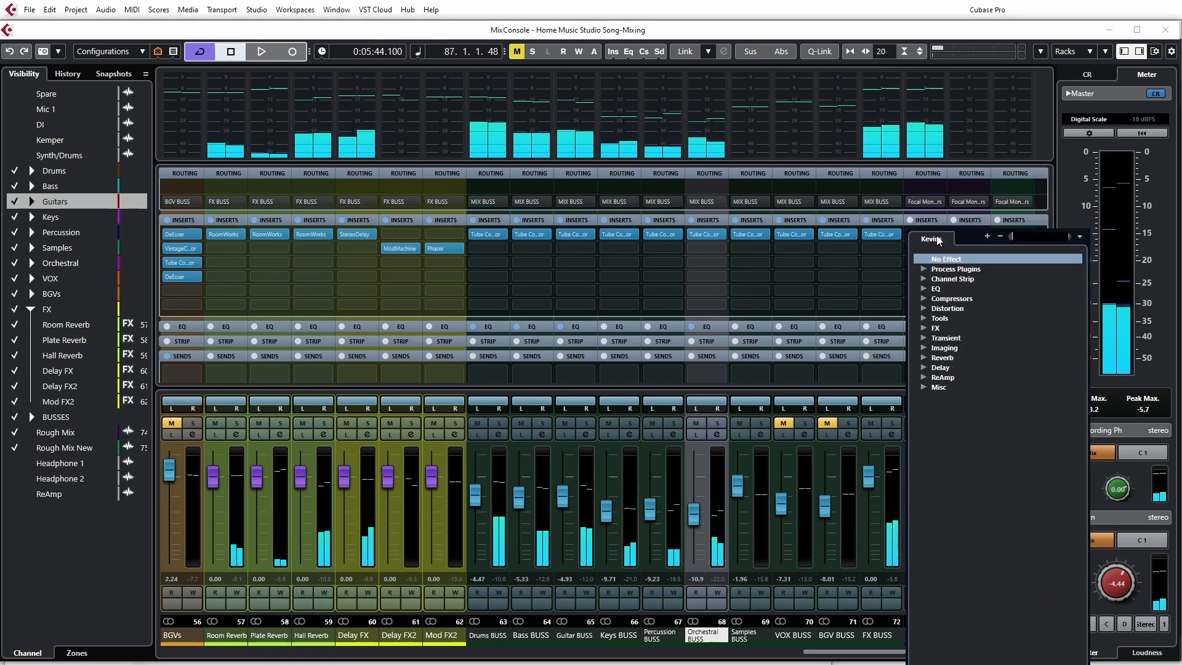
{"action": "left_click", "coordinate": [894, 281]}
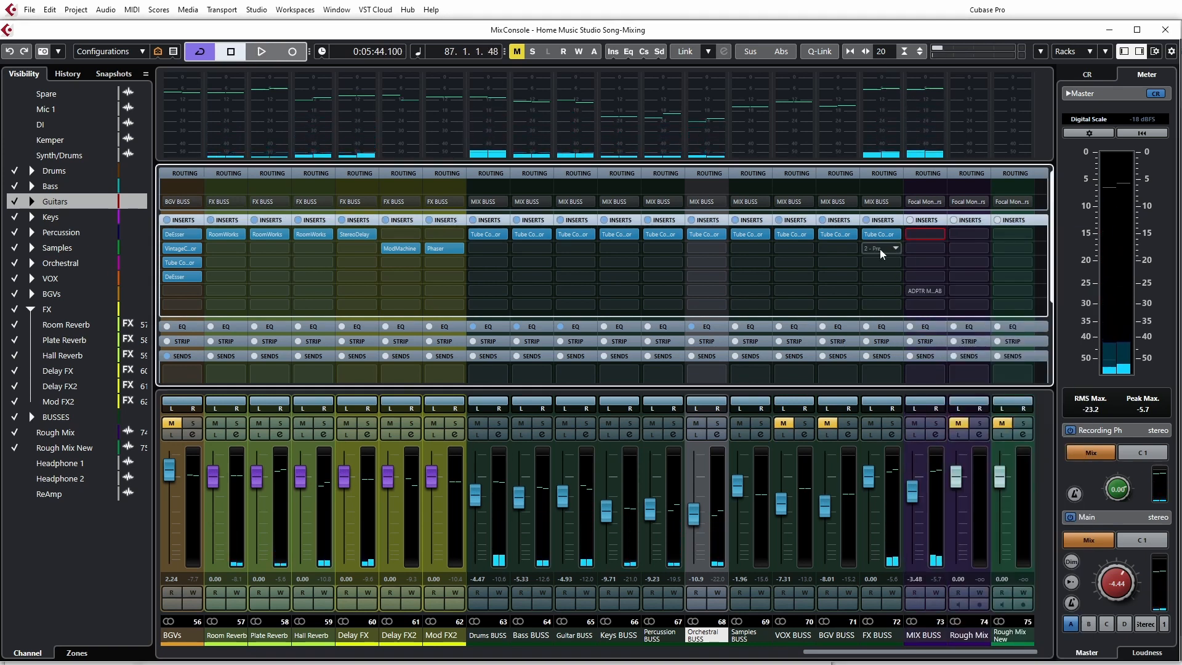
- Insert a Tube Compressor from the Compressors category in the first insert slot of the MIX BUSS
{"action": "left_click", "coordinate": [939, 233]}
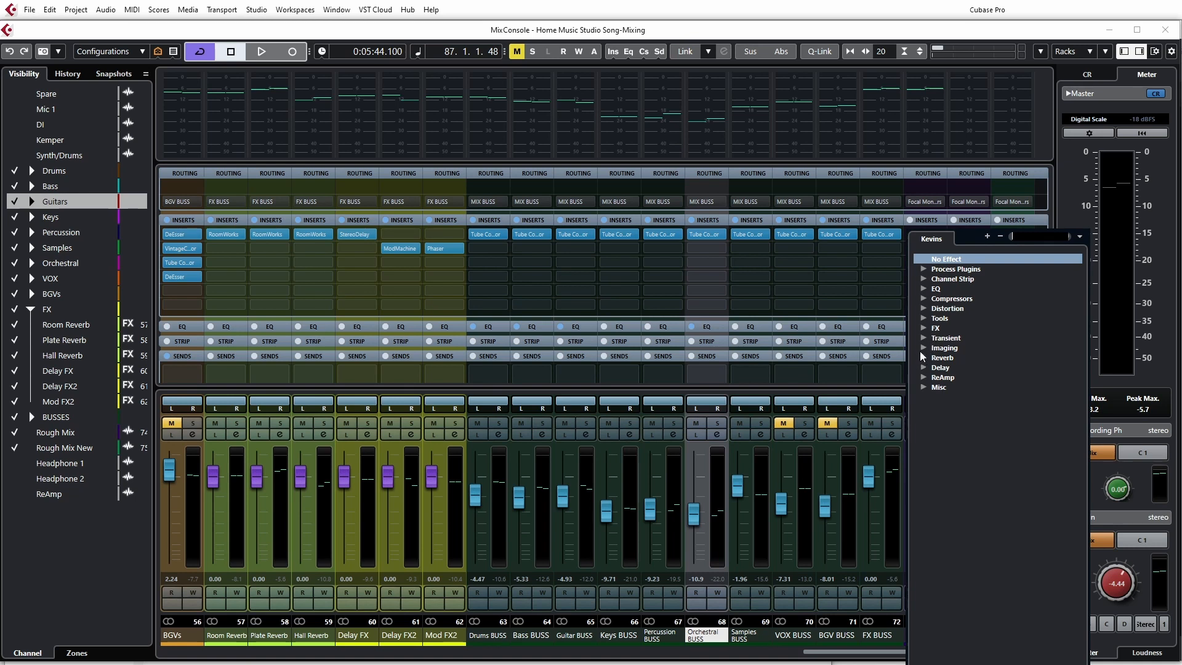
{"action": "left_click", "coordinate": [924, 299]}
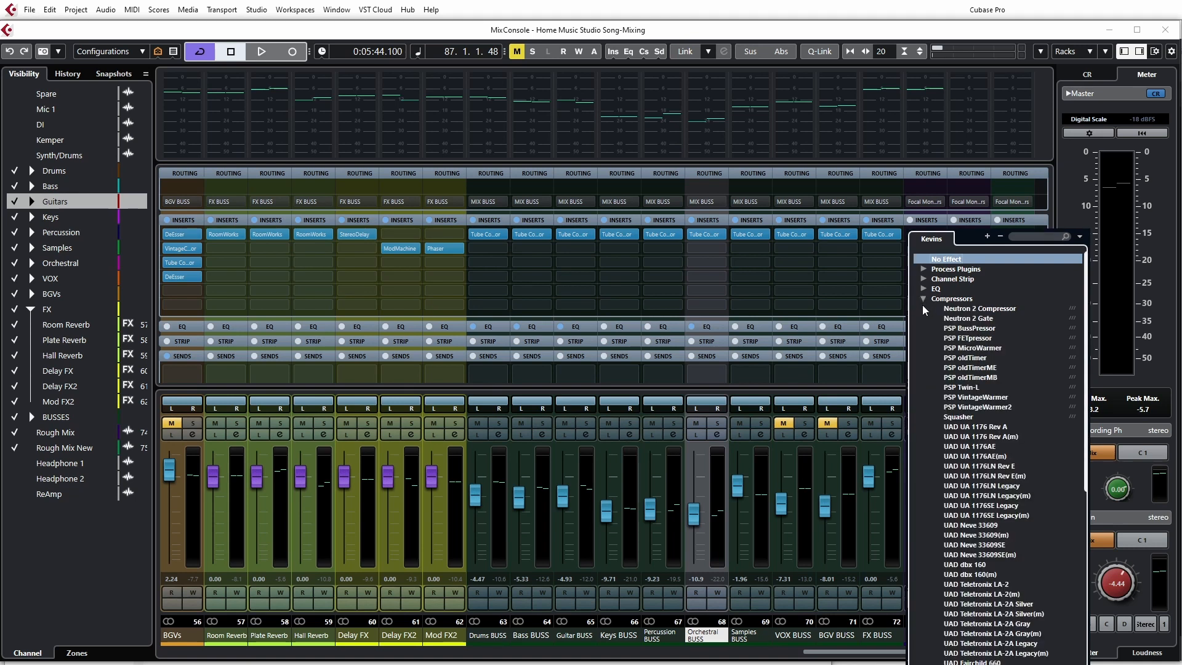
{"action": "scroll", "coordinate": [986, 545], "scroll_direction": "down", "scroll_amount": 2}
{"action": "scroll", "coordinate": [987, 545], "scroll_direction": "down", "scroll_amount": 10}
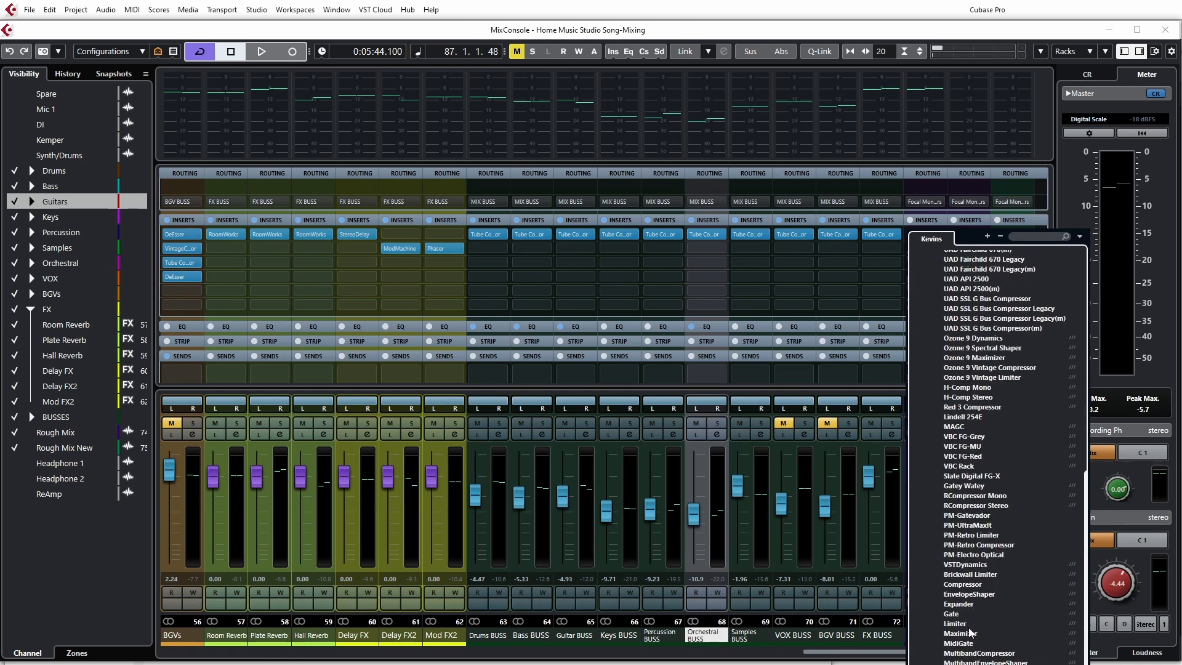
{"action": "left_click", "coordinate": [983, 664]}
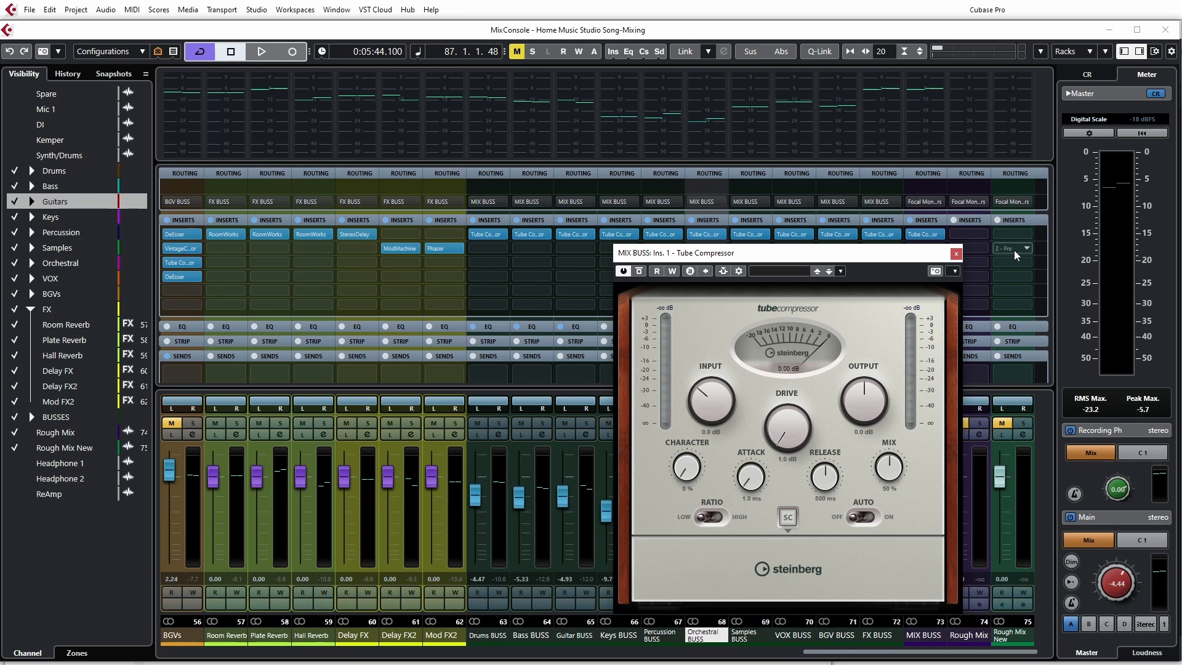
- Play the full mix and raise the MIX BUSS Tube Compressor's input to 10.8 dB
{"action": "left_click_drag", "start_coordinate": [794, 254], "coordinate": [578, 246]}
{"action": "key", "text": "space"}
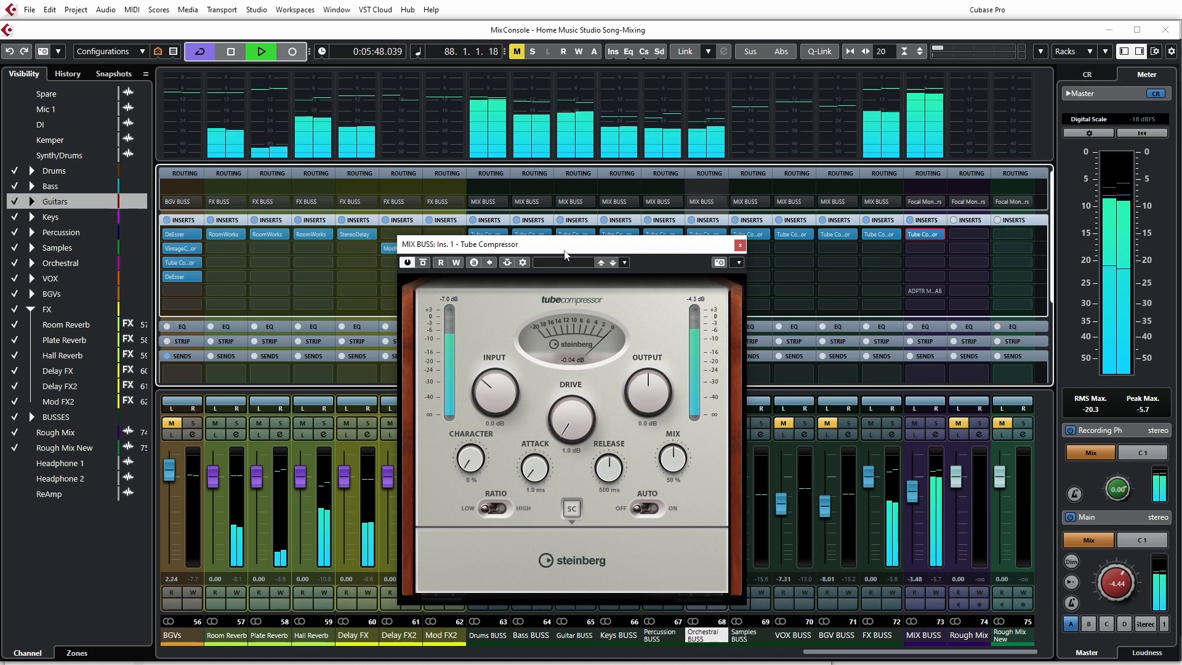
{"action": "left_click_drag", "start_coordinate": [565, 255], "coordinate": [518, 255]}
{"action": "left_click_drag", "start_coordinate": [454, 394], "coordinate": [452, 375]}
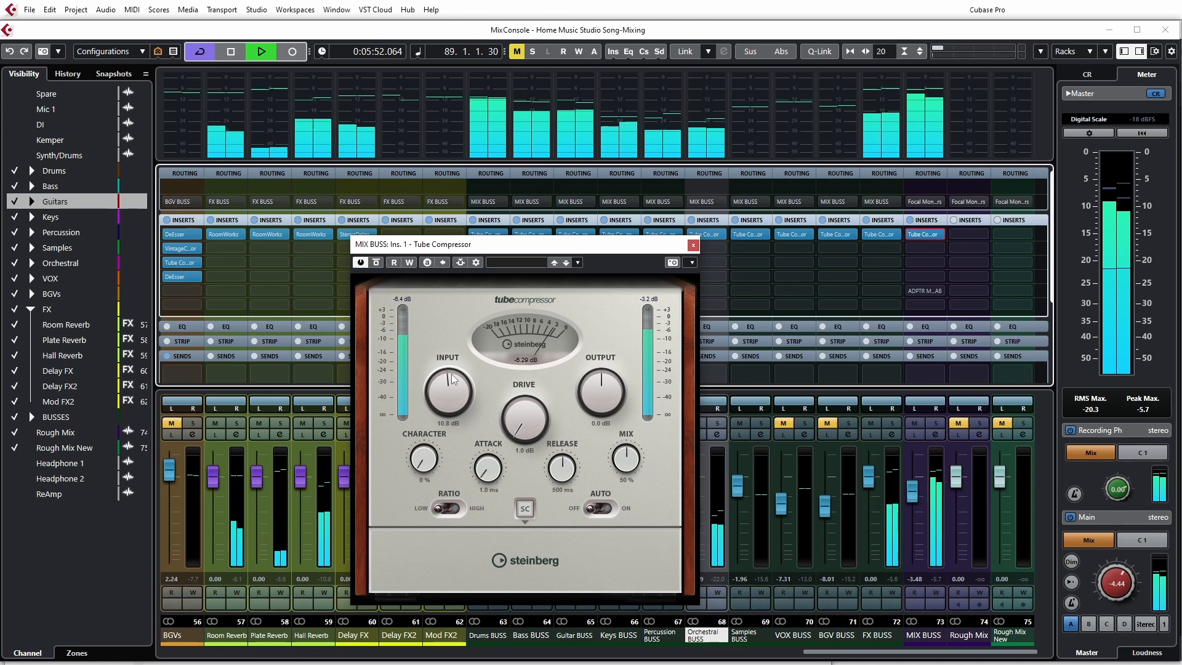
- Stop playback and lower the MIX BUSS fader to -4.71 dB
{"action": "key", "text": "space"}
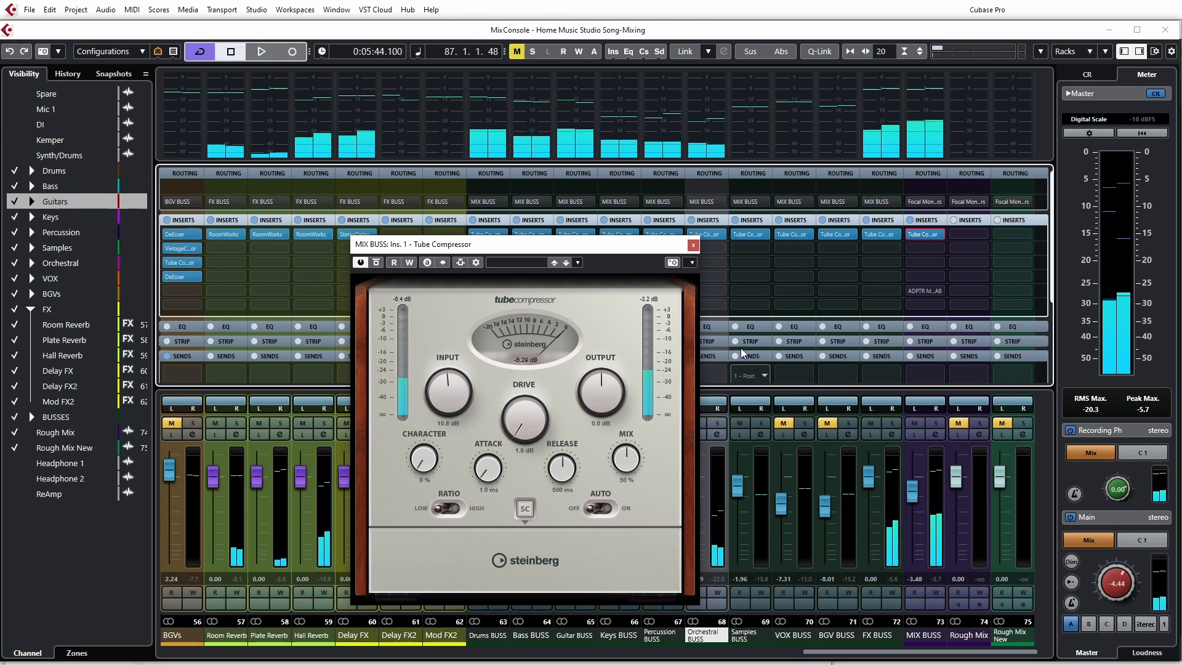
{"action": "left_click_drag", "start_coordinate": [628, 244], "coordinate": [605, 247]}
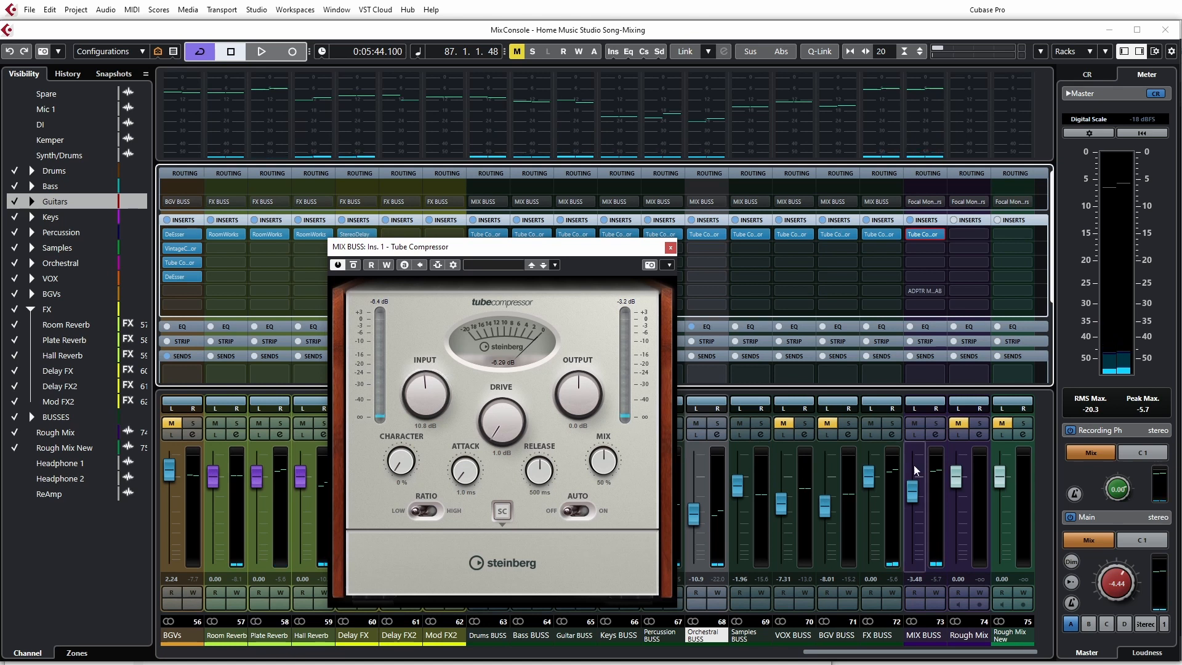
{"action": "left_click_drag", "start_coordinate": [914, 492], "coordinate": [914, 498]}
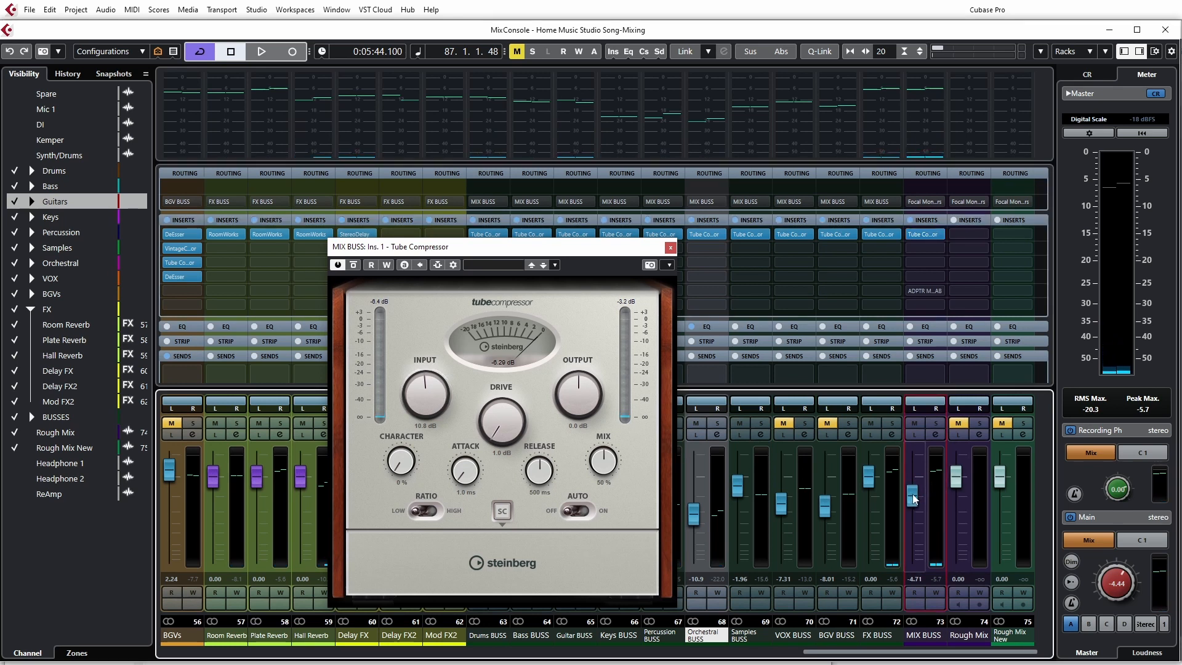
- Play the mix and set the MIX BUSS Tube Compressor's input to 6.8 dB, drive to 2.4 dB and output to -4.8 dB, checking against bypass
{"action": "left_click", "coordinate": [439, 395]}
{"action": "key", "text": "space"}
{"action": "scroll", "coordinate": [432, 392], "scroll_direction": "down", "scroll_amount": 3}
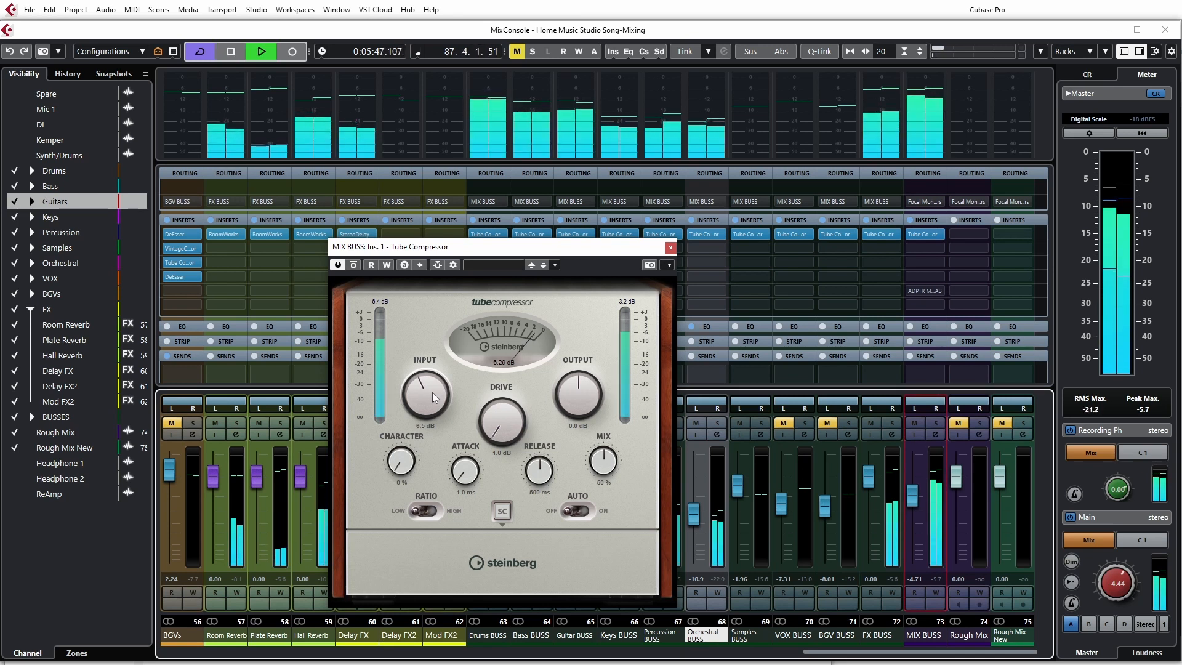
{"action": "left_click", "coordinate": [353, 266]}
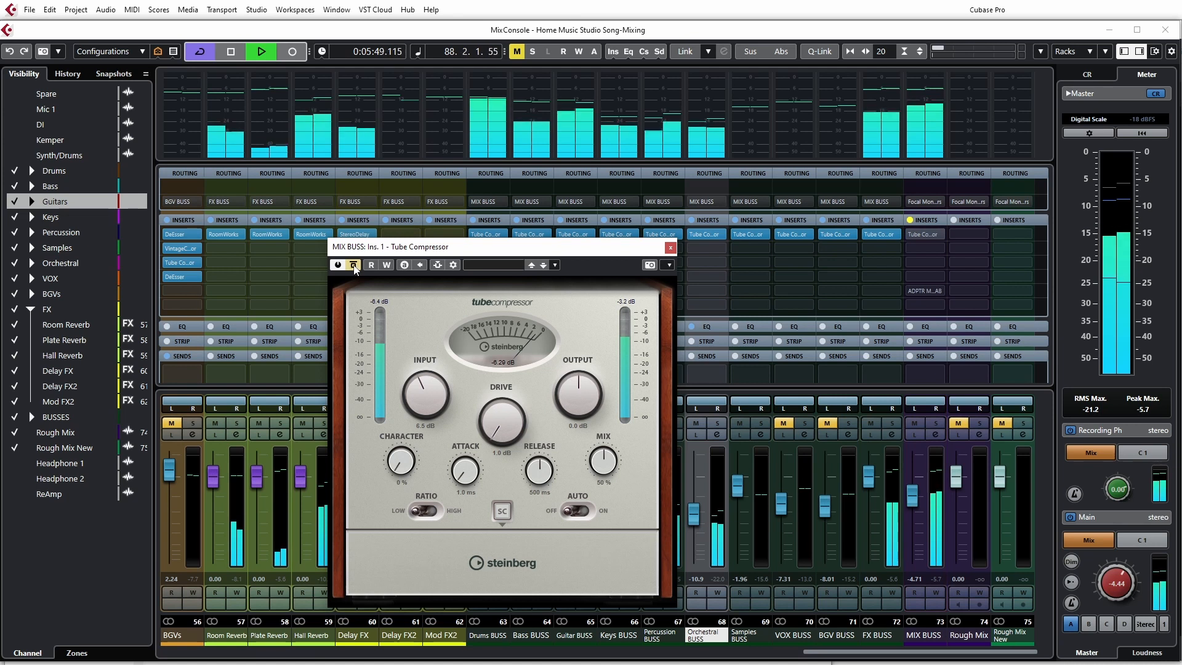
{"action": "scroll", "coordinate": [575, 391], "scroll_direction": "down", "scroll_amount": 5}
{"action": "scroll", "coordinate": [500, 404], "scroll_direction": "up", "scroll_amount": 2}
{"action": "left_click", "coordinate": [353, 265]}
{"action": "scroll", "coordinate": [588, 397], "scroll_direction": "down", "scroll_amount": 1}
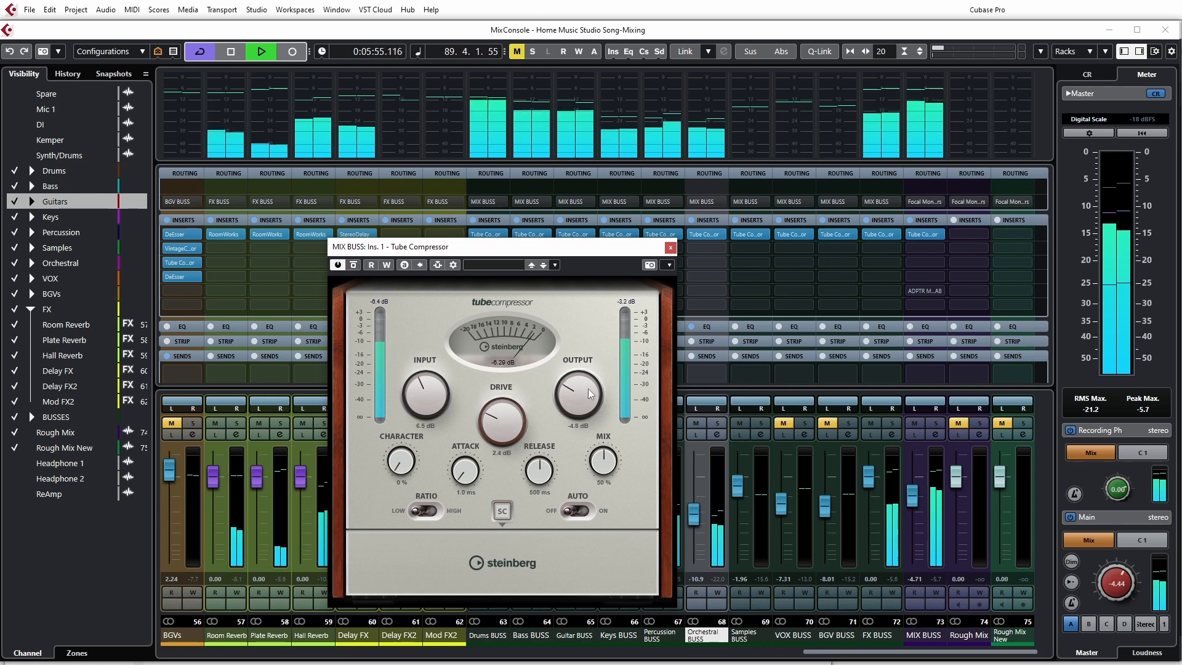
- Compare the MIX BUSS Tube Compressor with its bypass, raise its drive to 2.5 dB and shorten its release
{"action": "left_click", "coordinate": [356, 270]}
{"action": "left_click", "coordinate": [356, 270]}
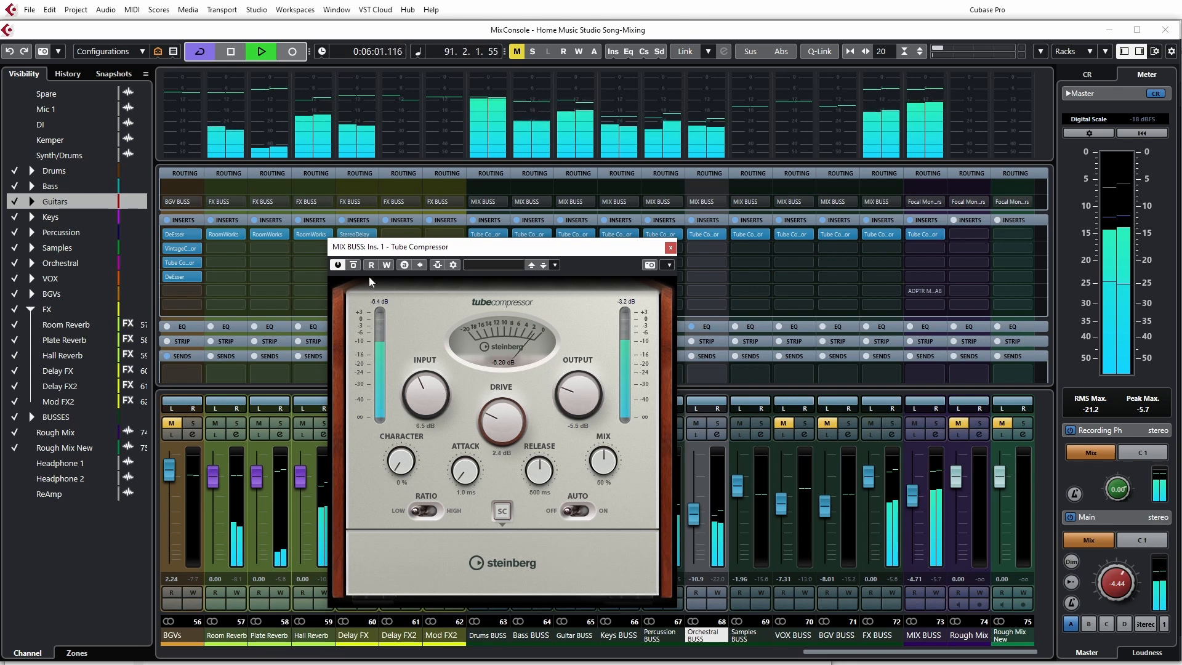
{"action": "left_click", "coordinate": [353, 267]}
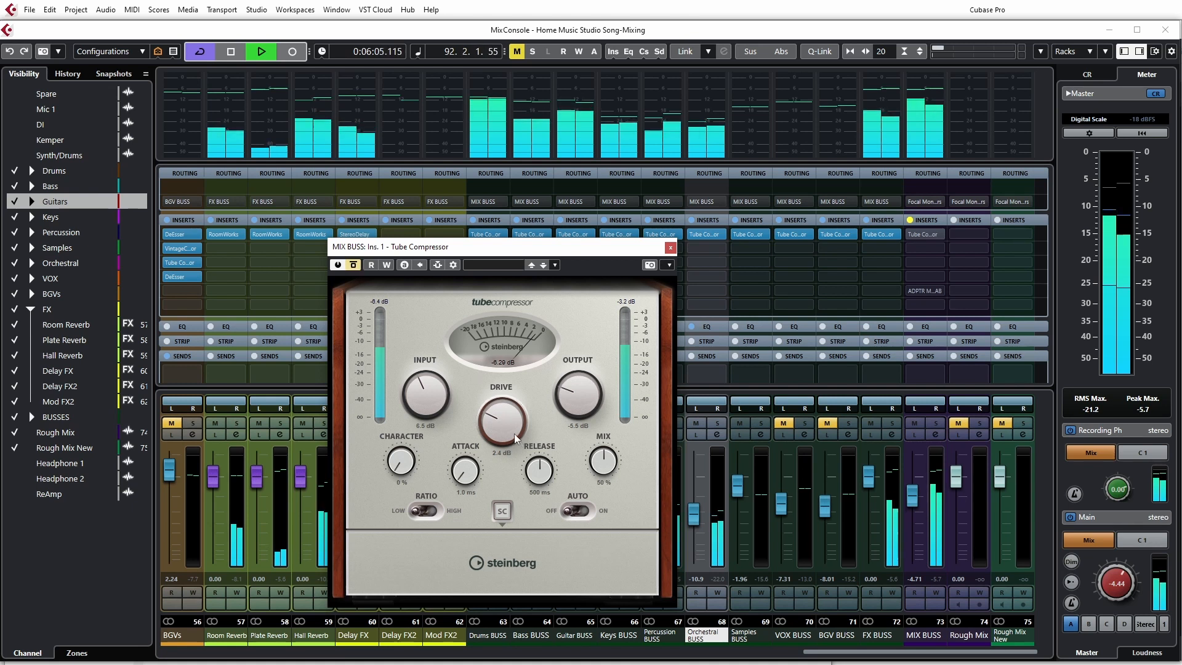
{"action": "scroll", "coordinate": [510, 420], "scroll_direction": "up", "scroll_amount": 1}
{"action": "scroll", "coordinate": [547, 470], "scroll_direction": "down", "scroll_amount": 1}
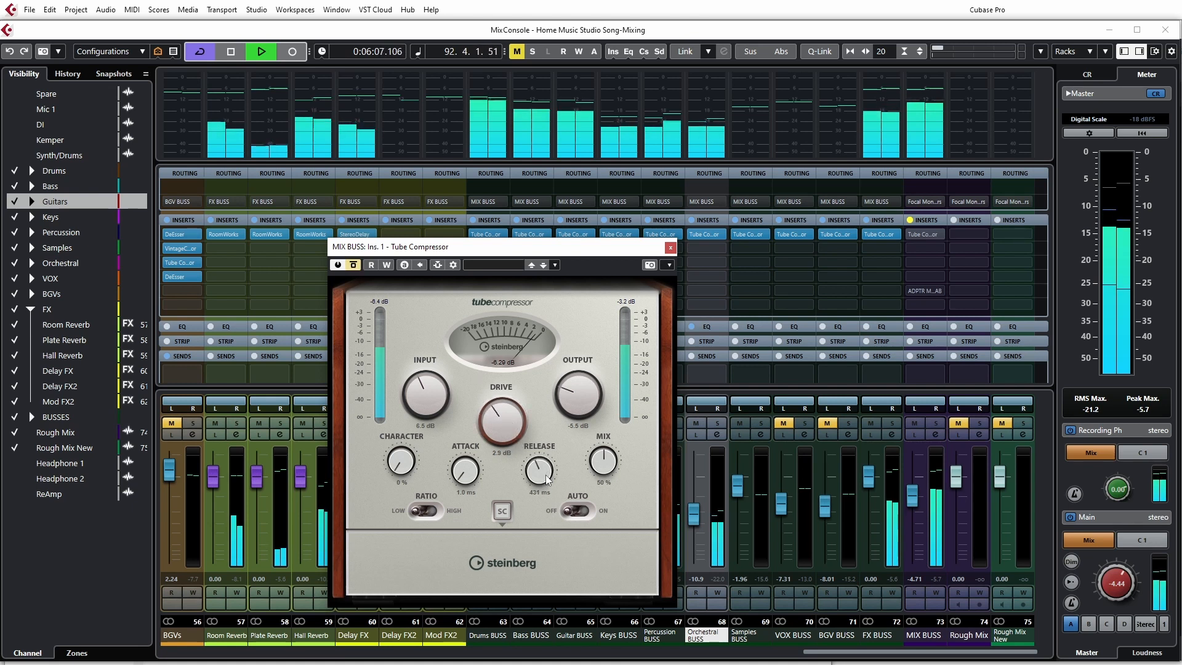
- Load the AM Master Buss preset into the MIX BUSS Tube Compressor and stop playback
{"action": "left_click", "coordinate": [485, 264]}
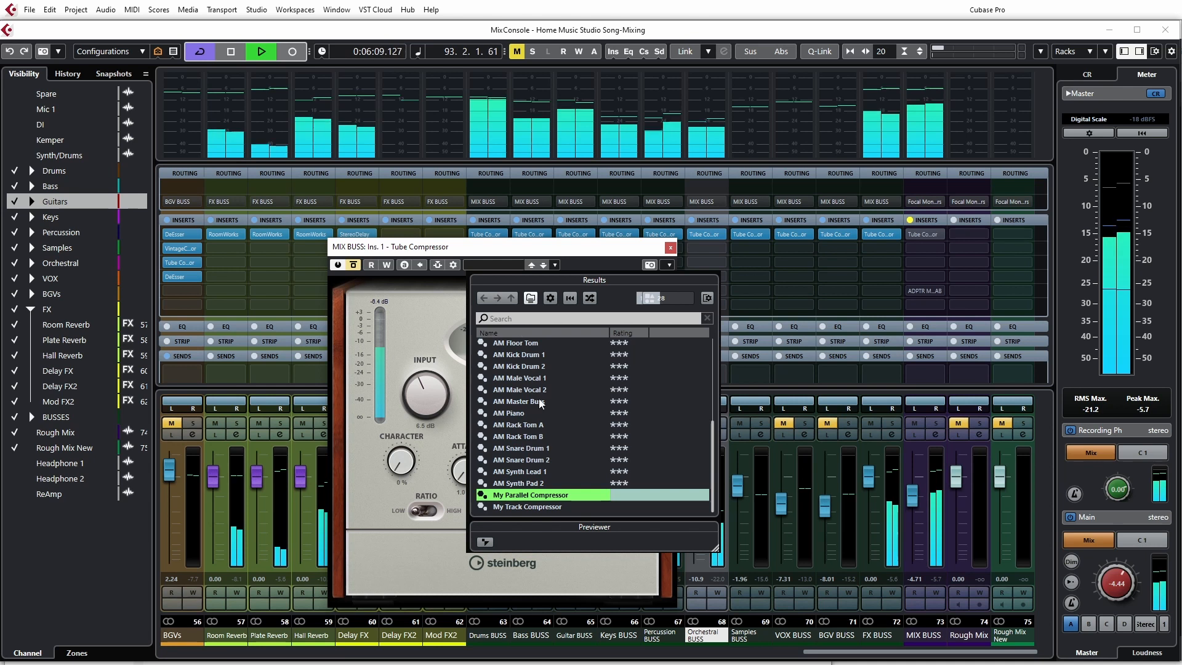
{"action": "scroll", "coordinate": [546, 445], "scroll_direction": "up", "scroll_amount": 4}
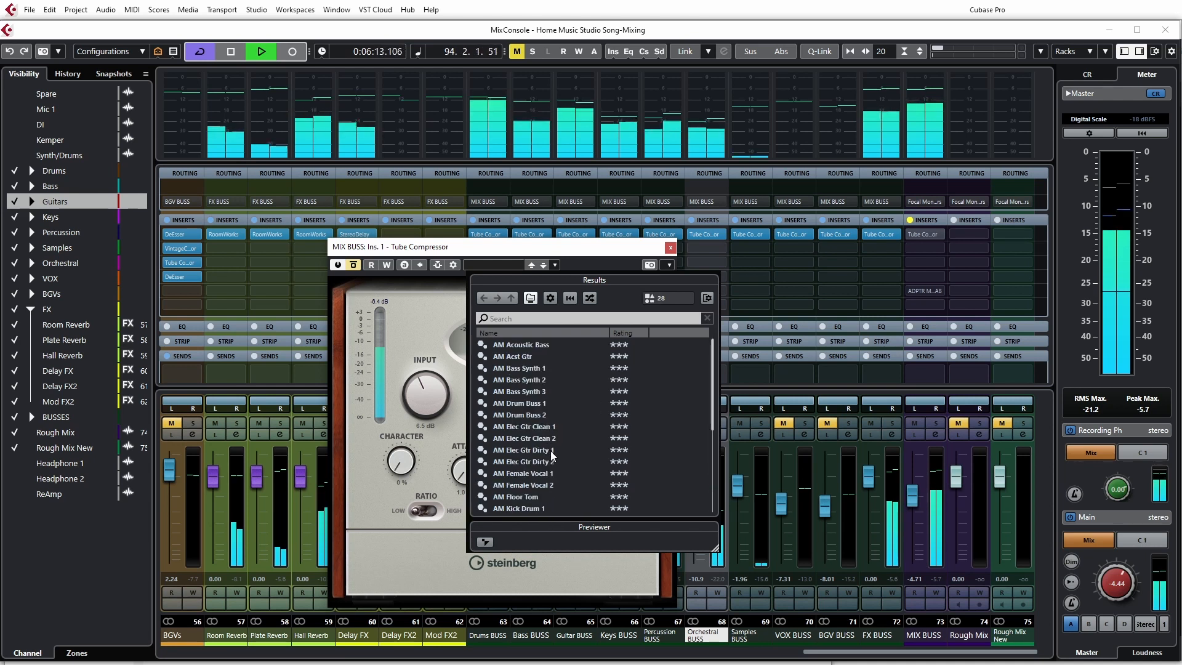
{"action": "scroll", "coordinate": [551, 451], "scroll_direction": "down", "scroll_amount": 1}
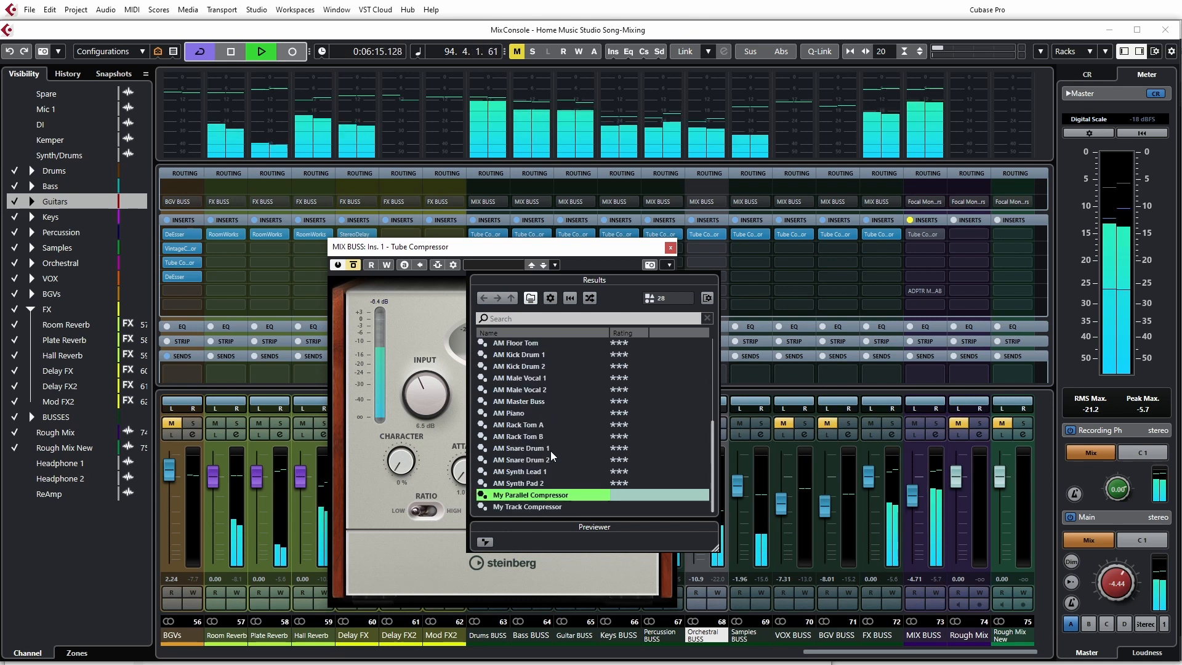
{"action": "left_click", "coordinate": [514, 402]}
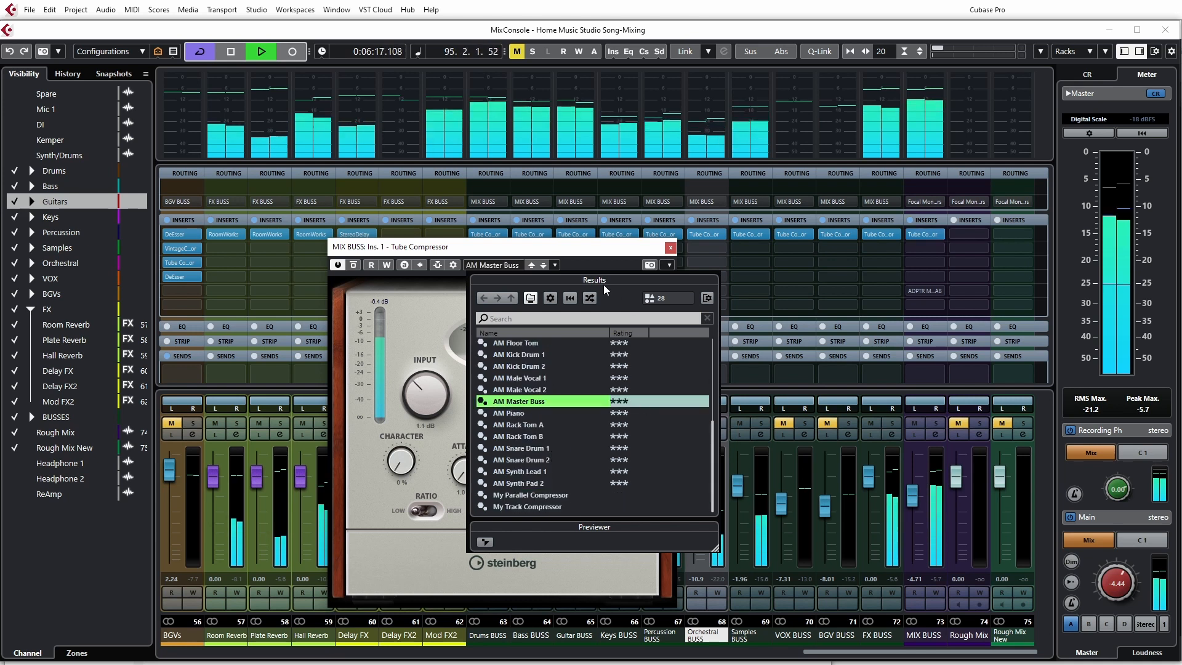
{"action": "left_click", "coordinate": [594, 268]}
{"action": "key", "text": "space"}
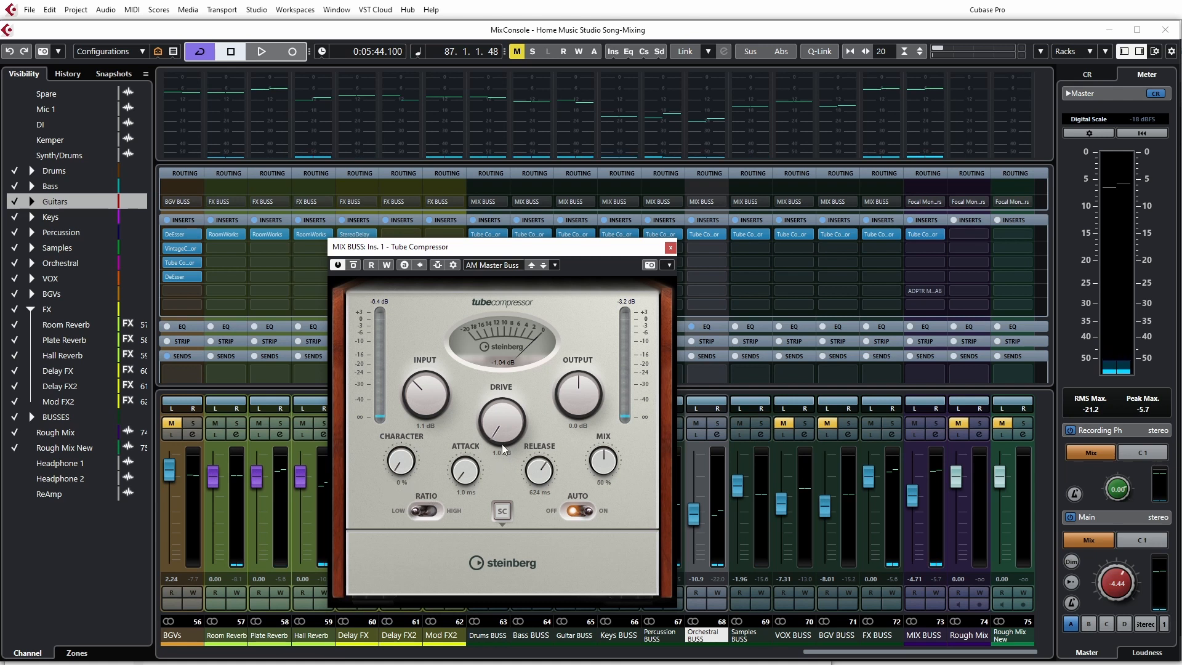
- Play the mix and lower the compressor's output to -4.2 dB, level-matching it against the bypassed signal
{"action": "key", "text": "space"}
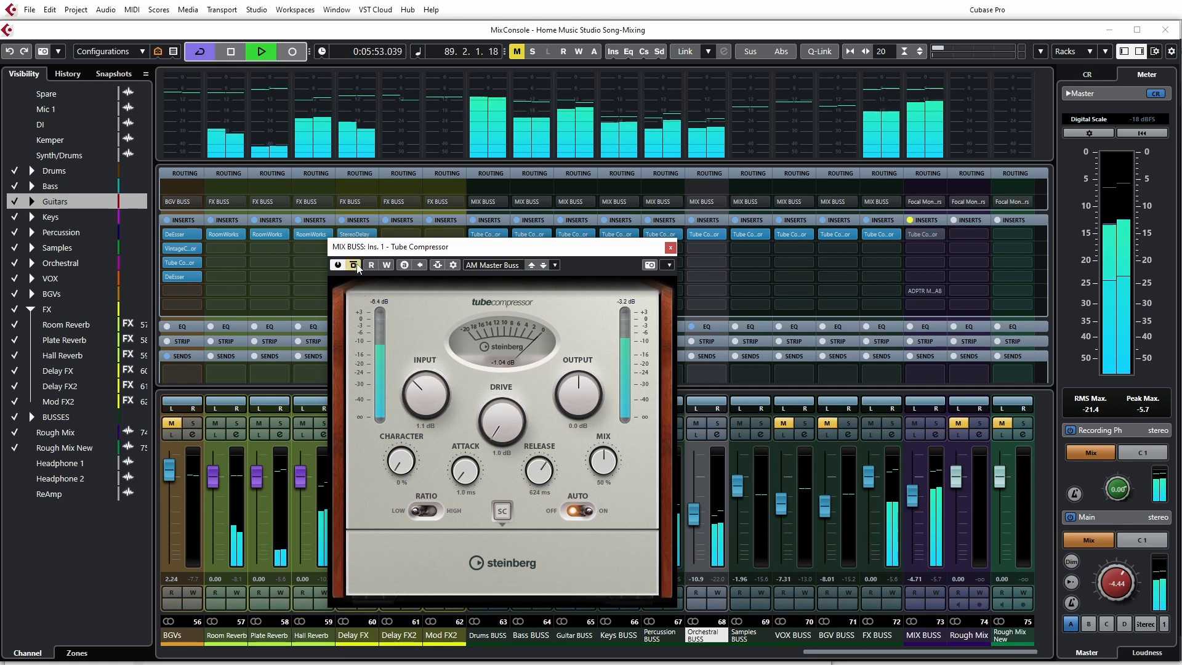
{"action": "left_click_drag", "start_coordinate": [578, 374], "coordinate": [577, 383]}
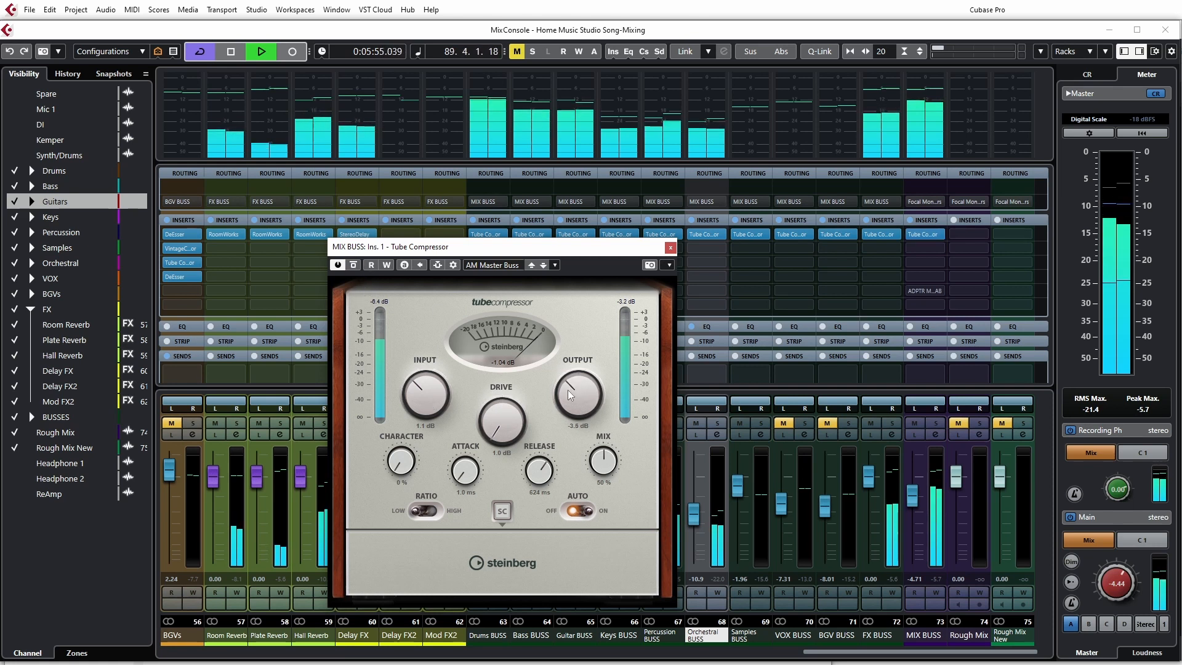
{"action": "left_click", "coordinate": [353, 268]}
{"action": "left_click", "coordinate": [354, 268]}
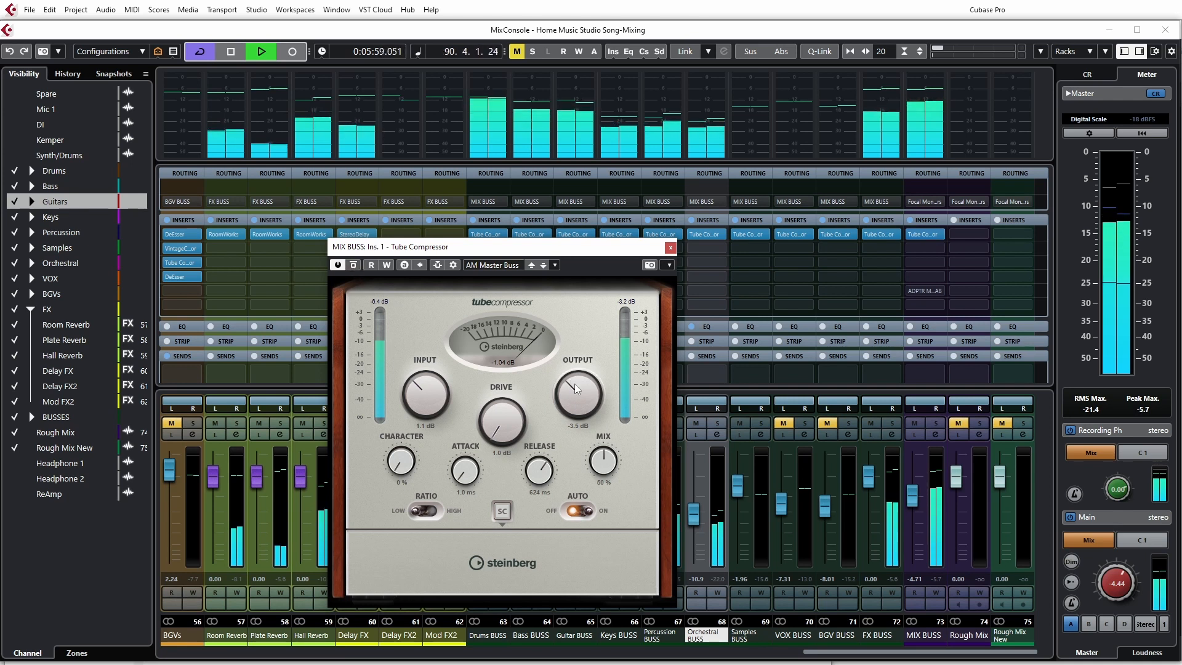
{"action": "left_click_drag", "start_coordinate": [572, 385], "coordinate": [573, 391]}
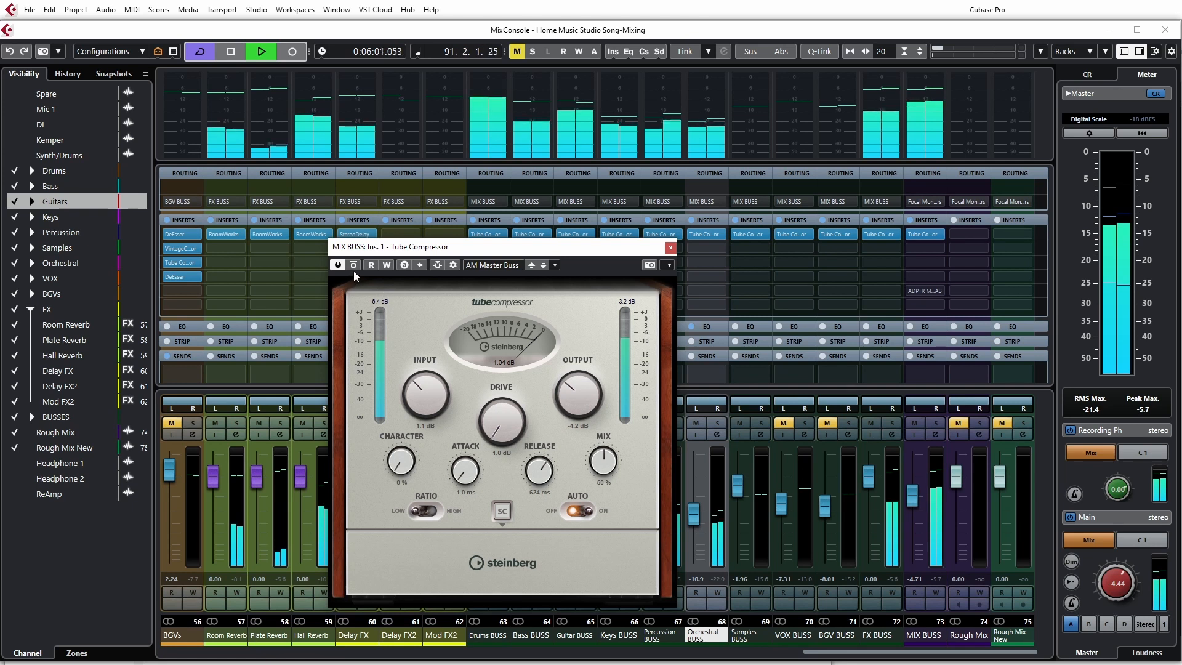
- Raise the compressor's input to 10.1 dB and compare the result with bypass
{"action": "left_click_drag", "start_coordinate": [416, 388], "coordinate": [424, 386]}
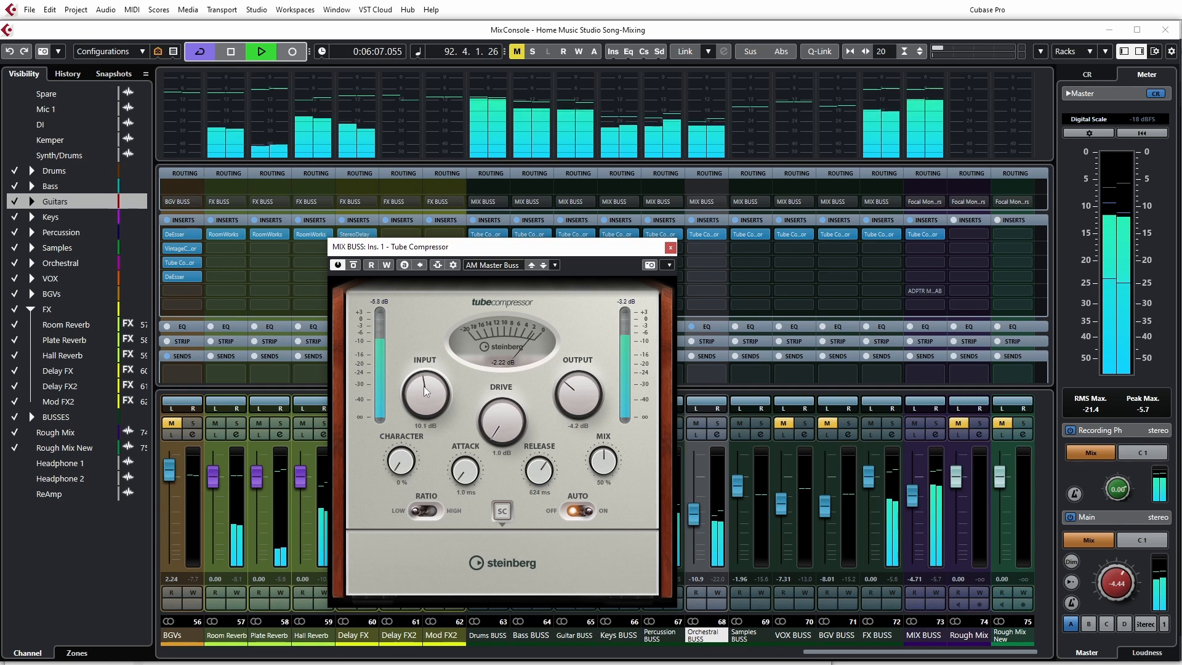
{"action": "left_click", "coordinate": [354, 265]}
{"action": "left_click", "coordinate": [354, 266]}
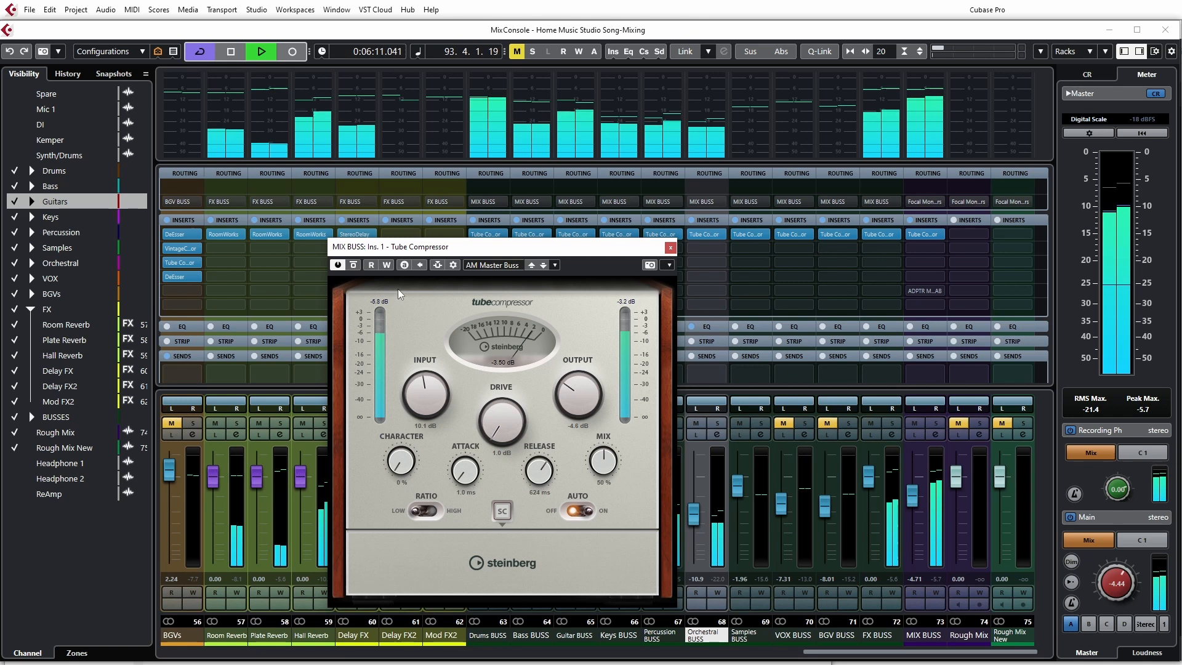
- Lower the compressor's output to -4.8 dB while comparing with bypass, and stop playback
{"action": "left_click", "coordinate": [354, 265]}
{"action": "left_click", "coordinate": [354, 265]}
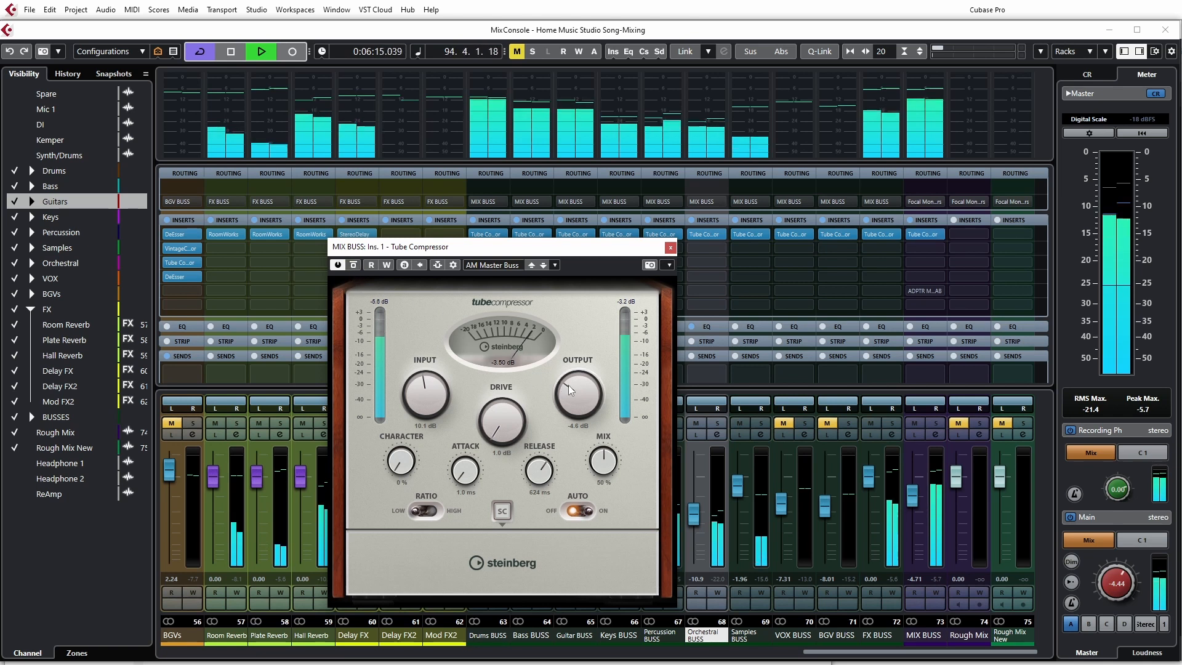
{"action": "scroll", "coordinate": [567, 385], "scroll_direction": "down", "scroll_amount": 1}
{"action": "left_click", "coordinate": [353, 266]}
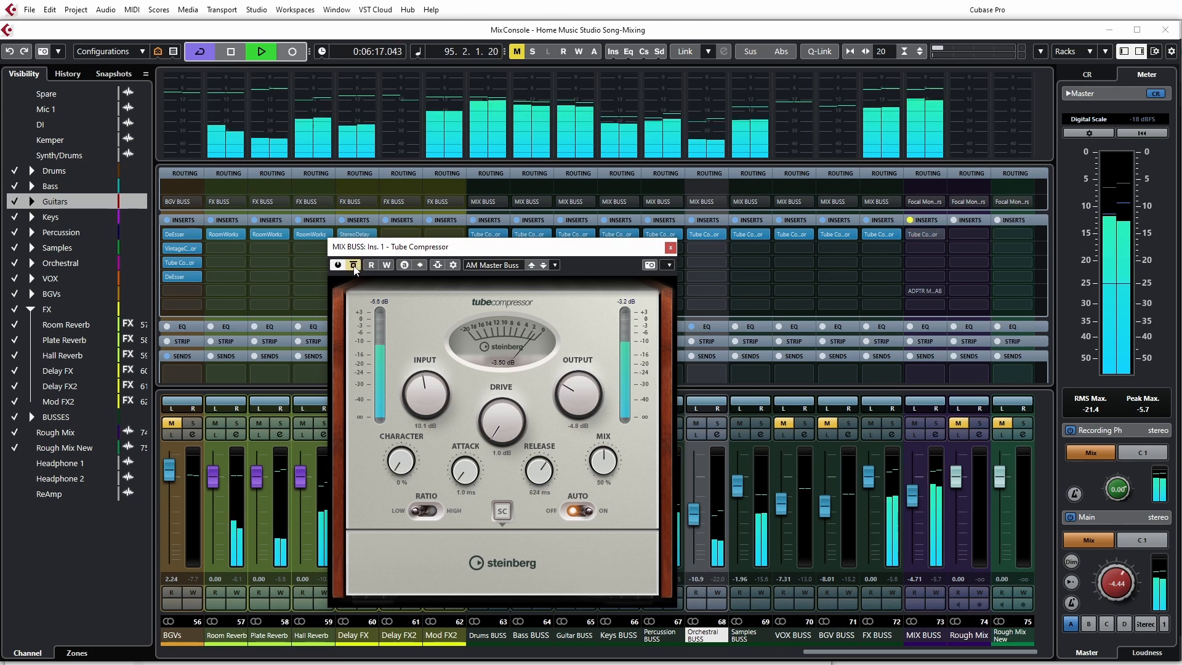
{"action": "key", "text": "space"}
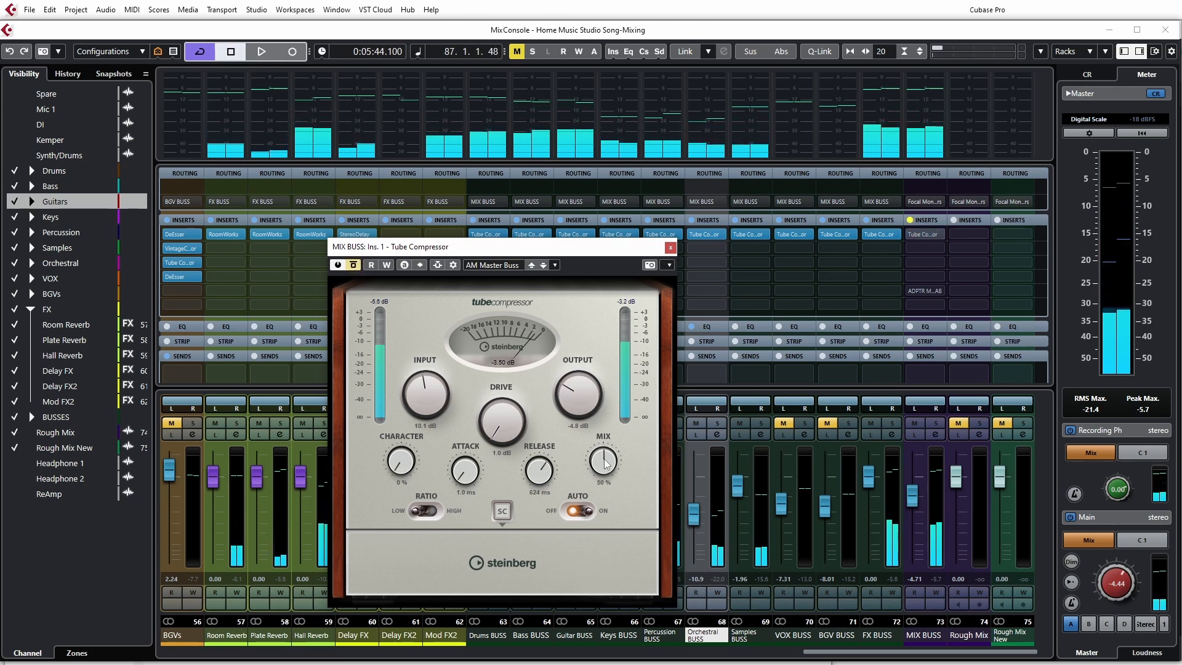
- Set the compressor's mix to 100 % and raise its output to -0.4 dB during playback, comparing with bypass
{"action": "key", "text": "space"}
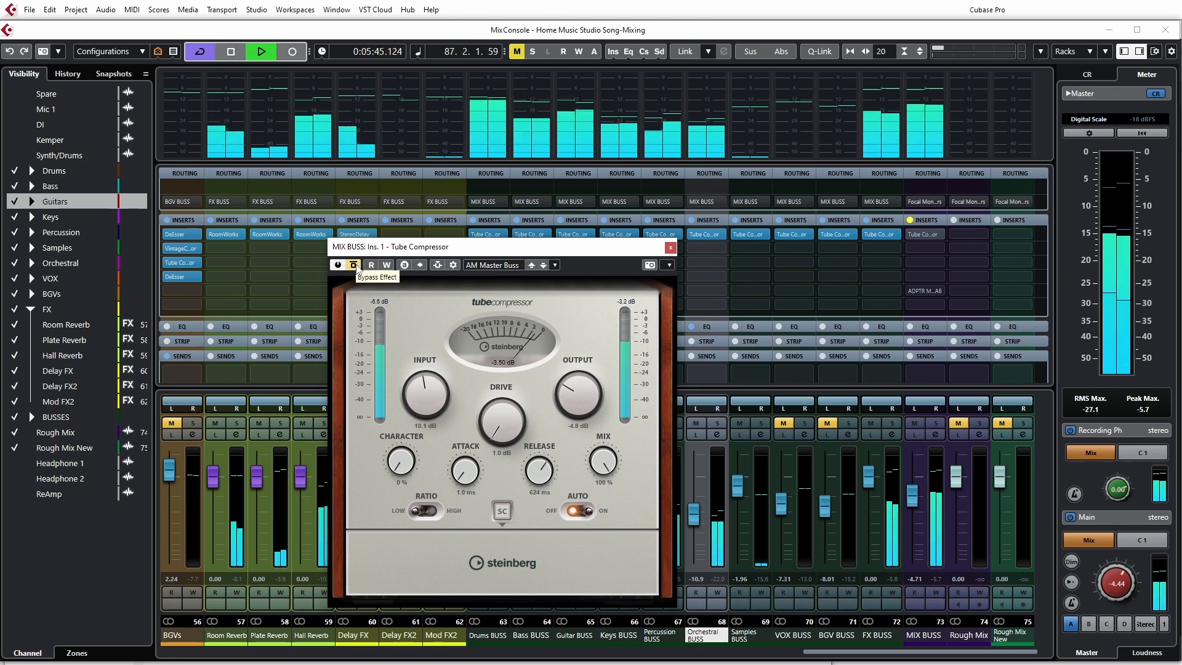
{"action": "left_click", "coordinate": [354, 265]}
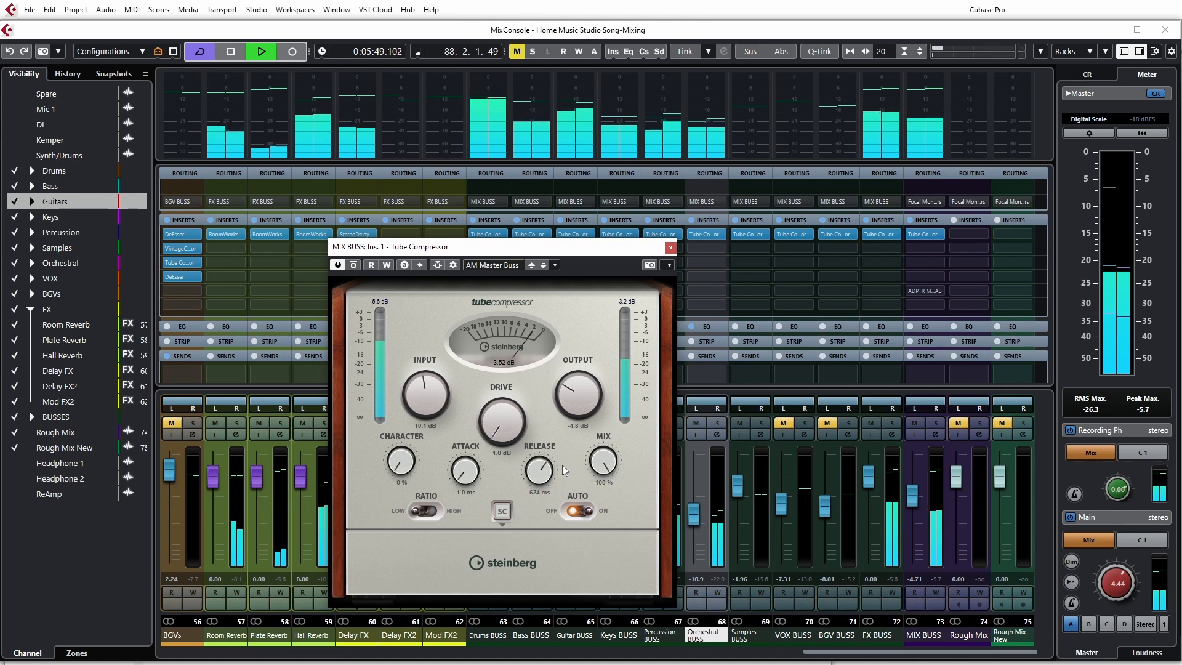
{"action": "left_click_drag", "start_coordinate": [568, 407], "coordinate": [570, 378]}
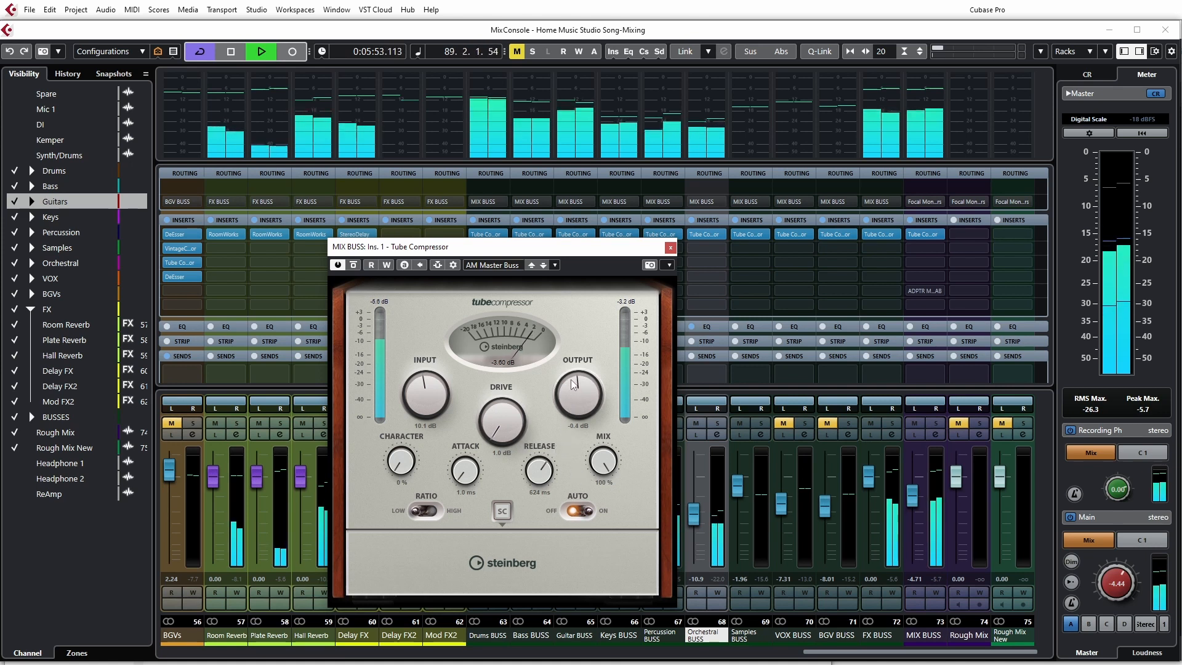
{"action": "left_click", "coordinate": [353, 265]}
{"action": "left_click", "coordinate": [353, 265]}
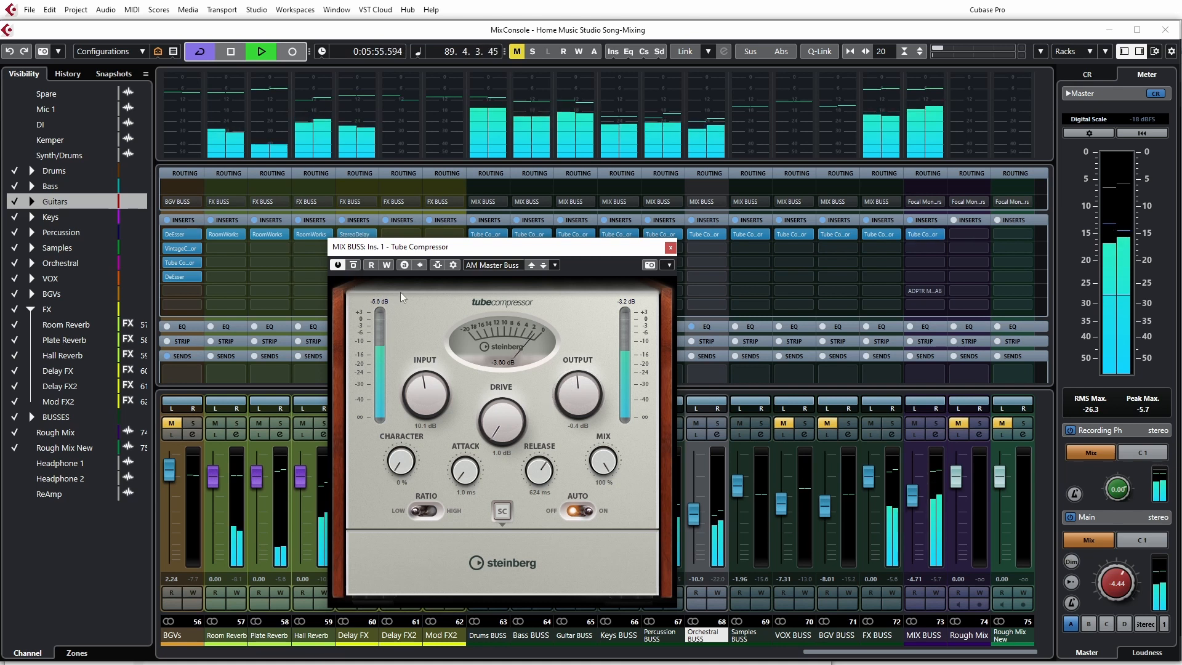
- Raise the compressor's output to 1.8 dB and switch bypass on and off to compare loudness
{"action": "left_click", "coordinate": [354, 265]}
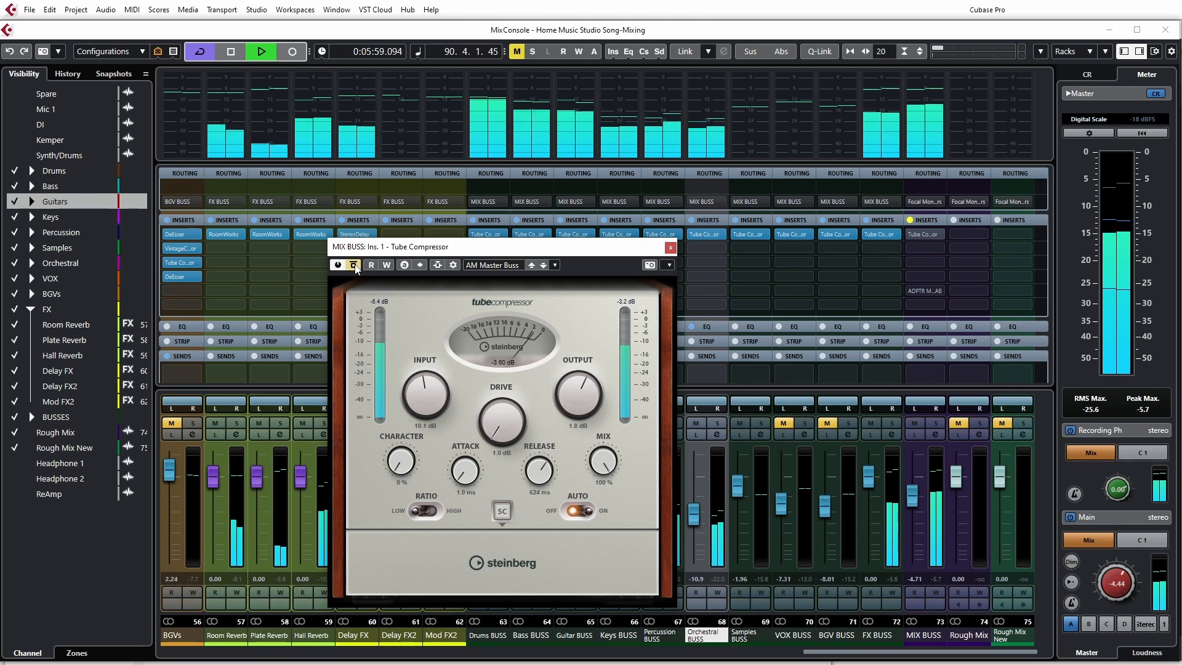
{"action": "left_click", "coordinate": [353, 265]}
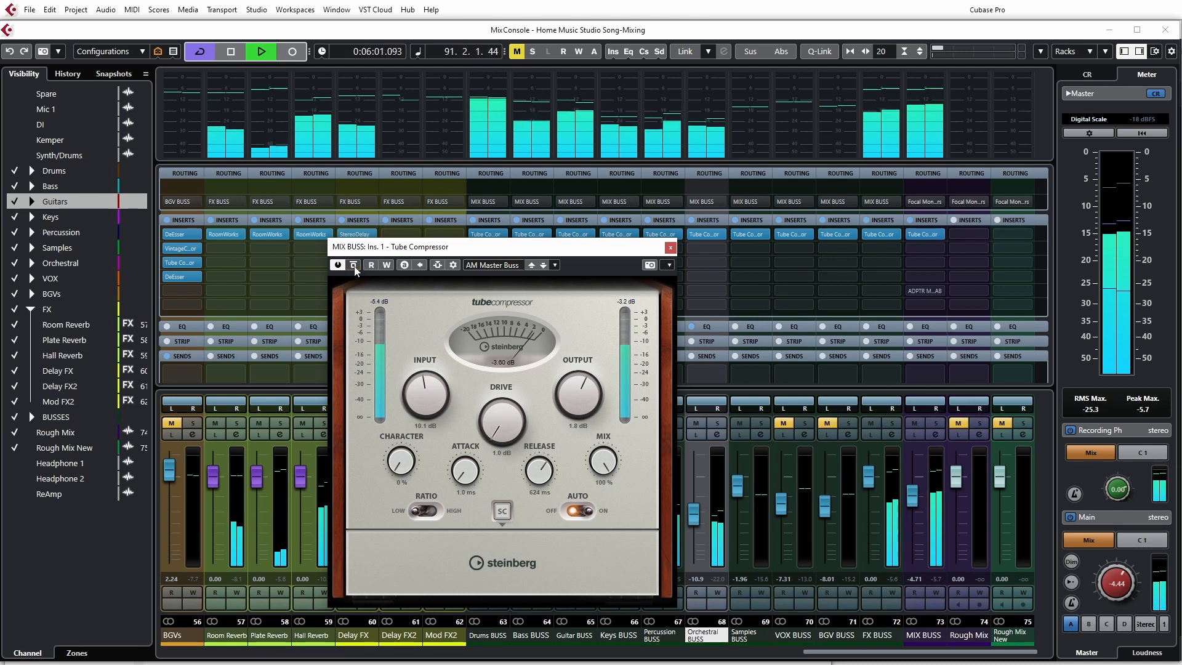
{"action": "left_click", "coordinate": [354, 265]}
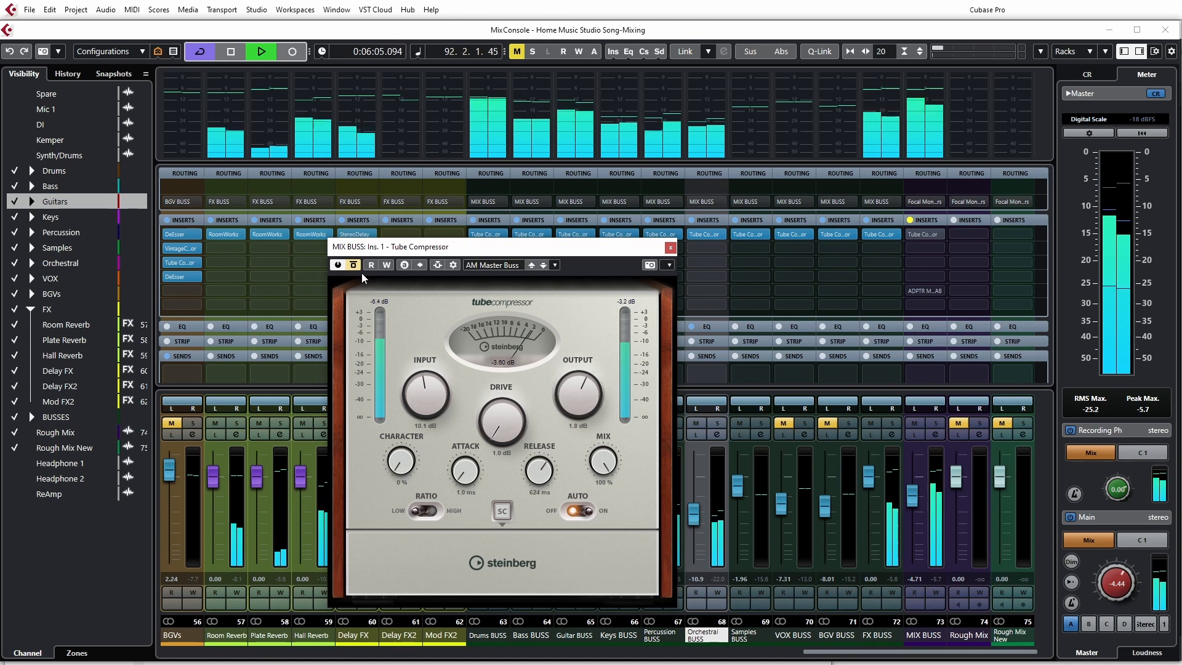
{"action": "left_click", "coordinate": [359, 266]}
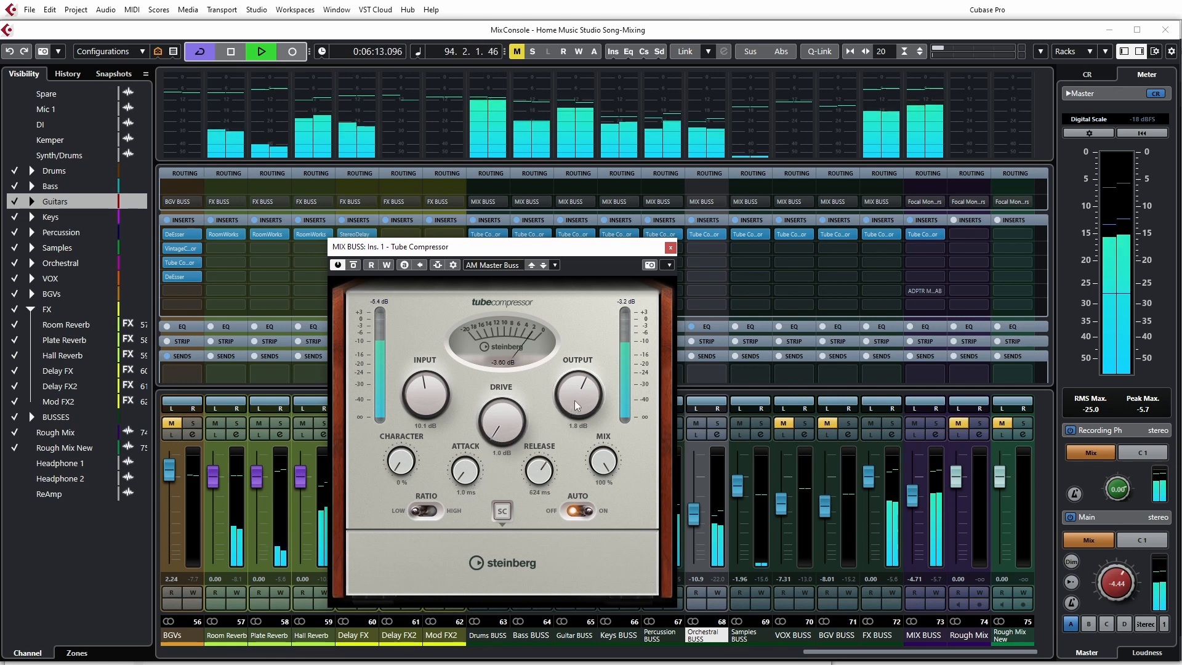
- Raise the compressor's drive to 2.6 dB and compare the driven sound with bypass
{"action": "left_click_drag", "start_coordinate": [508, 436], "coordinate": [511, 414]}
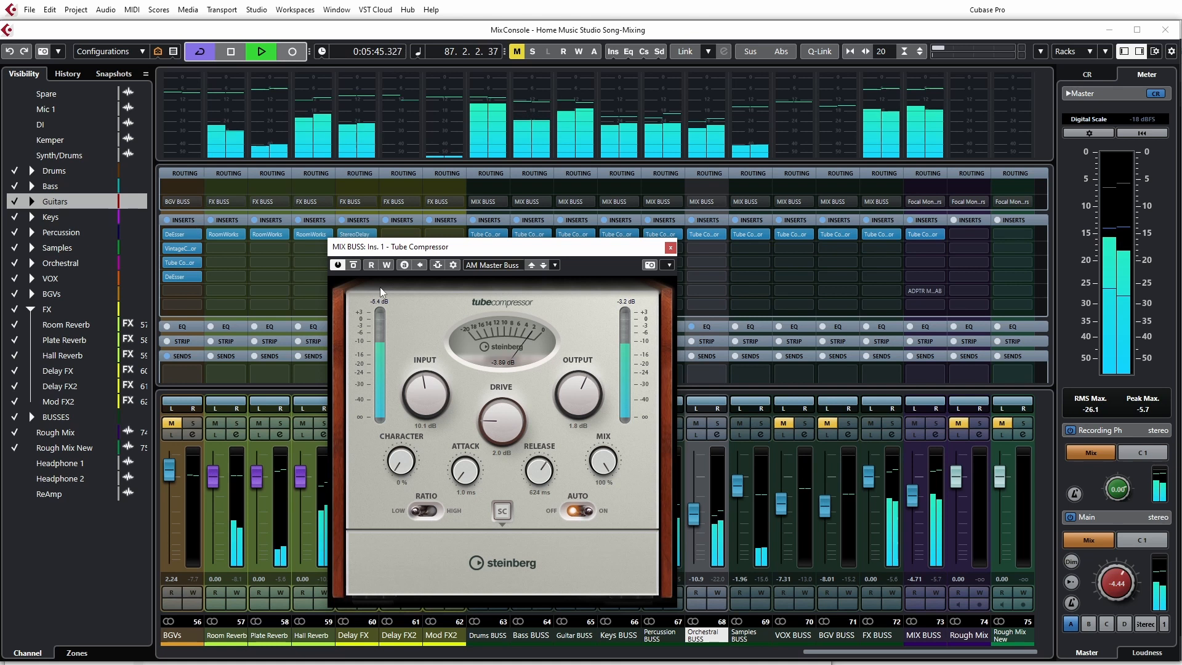
{"action": "left_click", "coordinate": [355, 268]}
{"action": "left_click", "coordinate": [354, 266]}
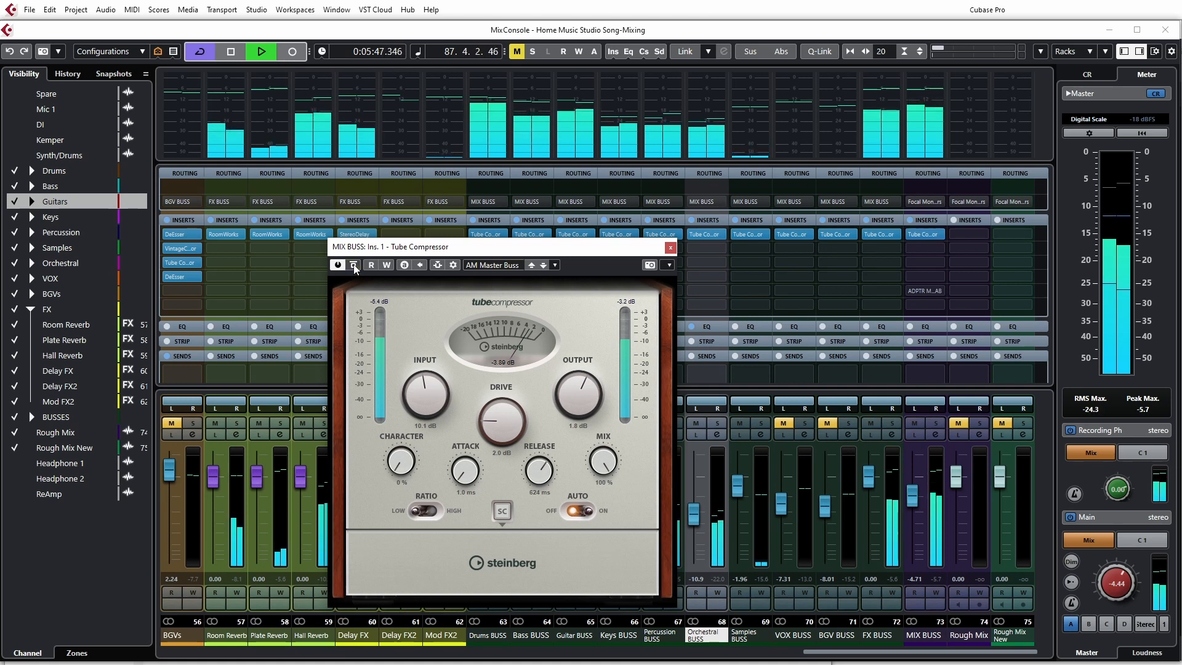
- Reduce the compressor's input to 8.3 dB and output to 1.0 dB, compare with bypass, and close the plug-in
{"action": "left_click_drag", "start_coordinate": [431, 390], "coordinate": [431, 394]}
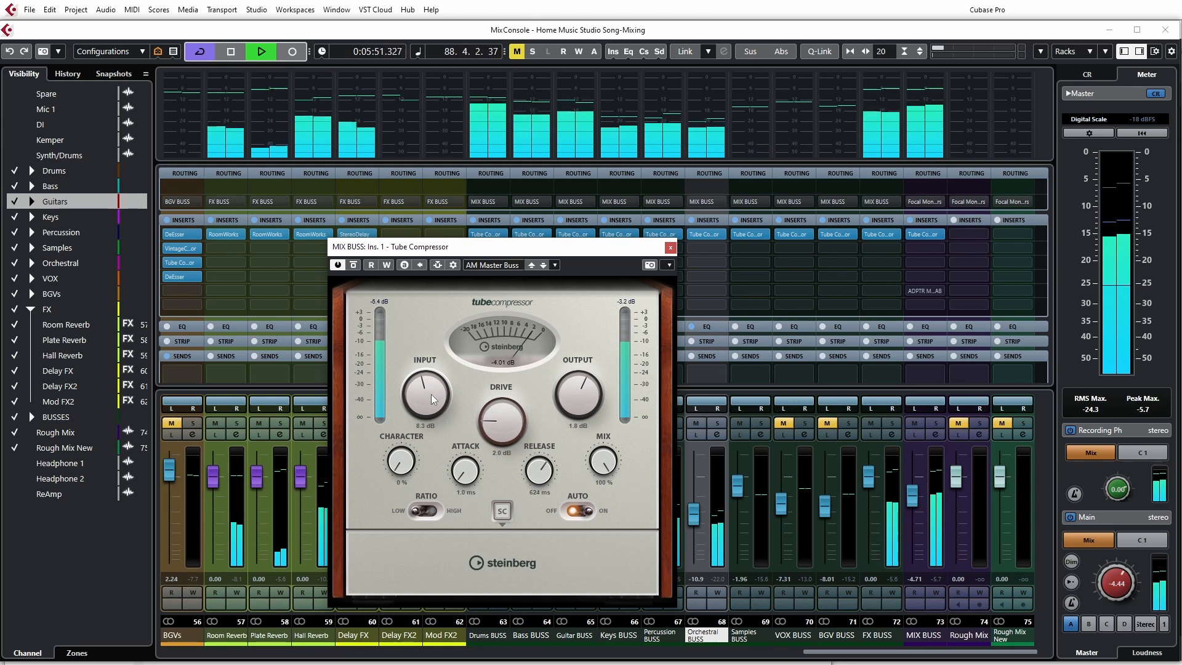
{"action": "left_click_drag", "start_coordinate": [582, 408], "coordinate": [581, 409]}
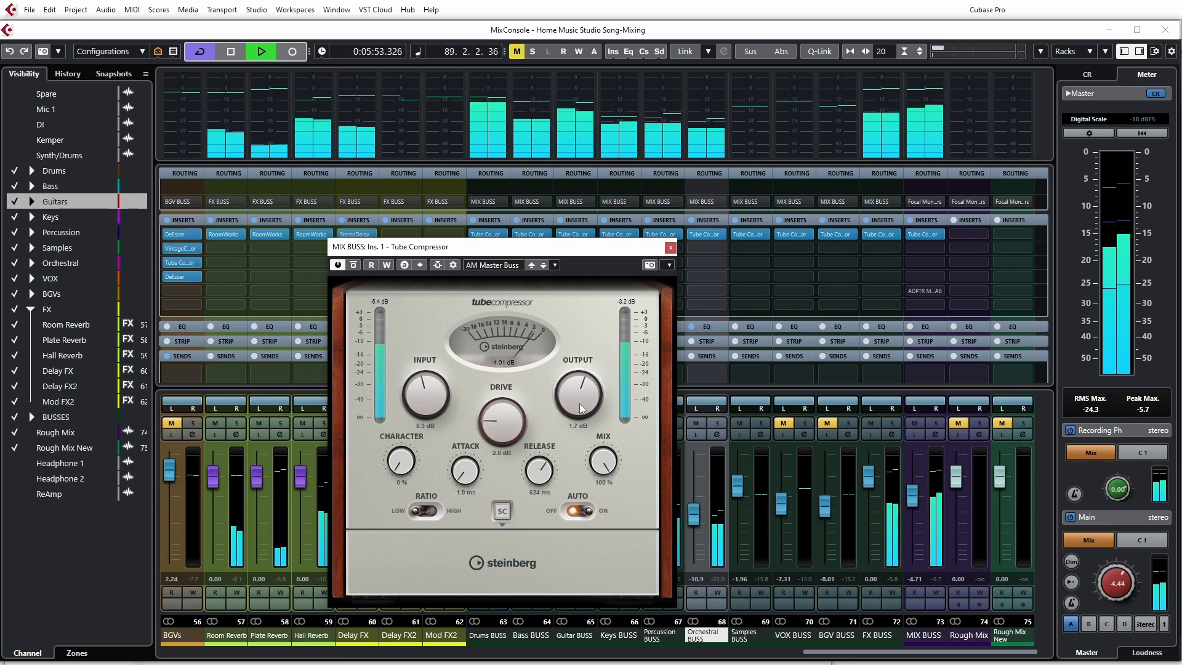
{"action": "left_click", "coordinate": [356, 265]}
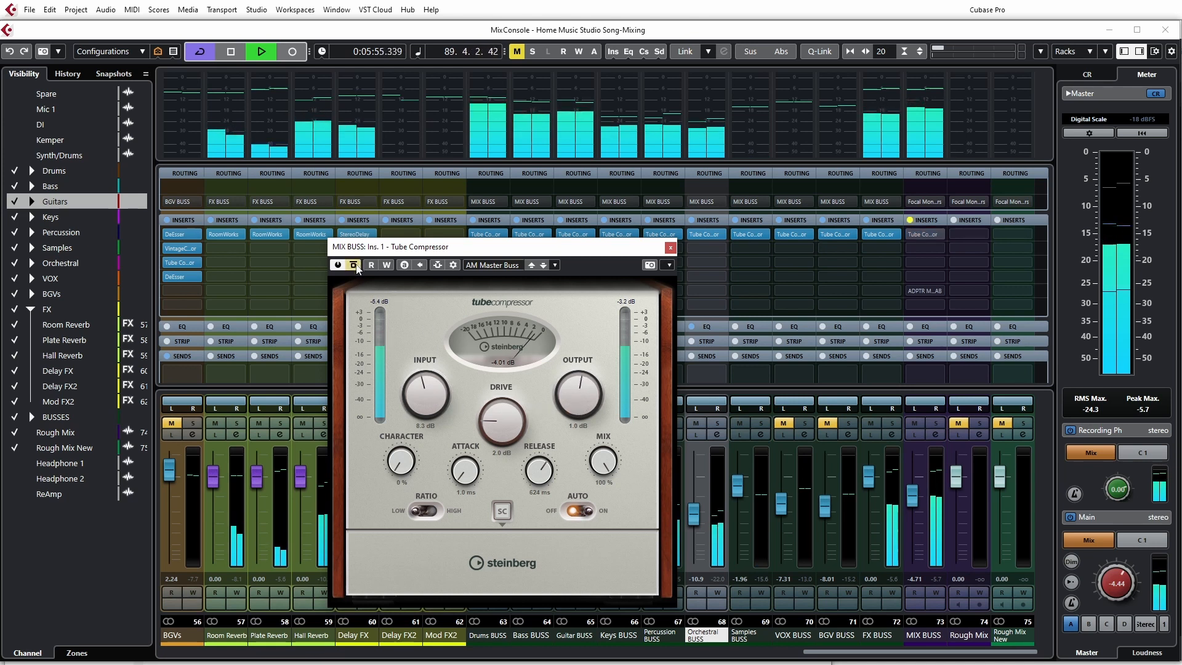
{"action": "left_click", "coordinate": [354, 266]}
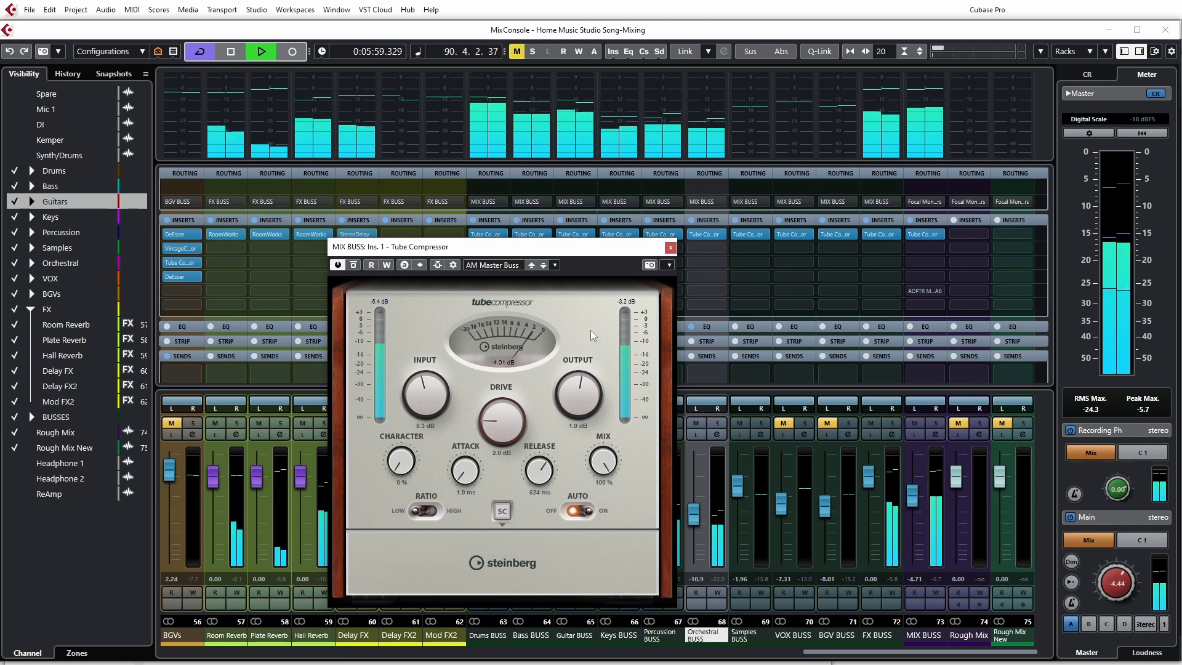
{"action": "left_click", "coordinate": [670, 248]}
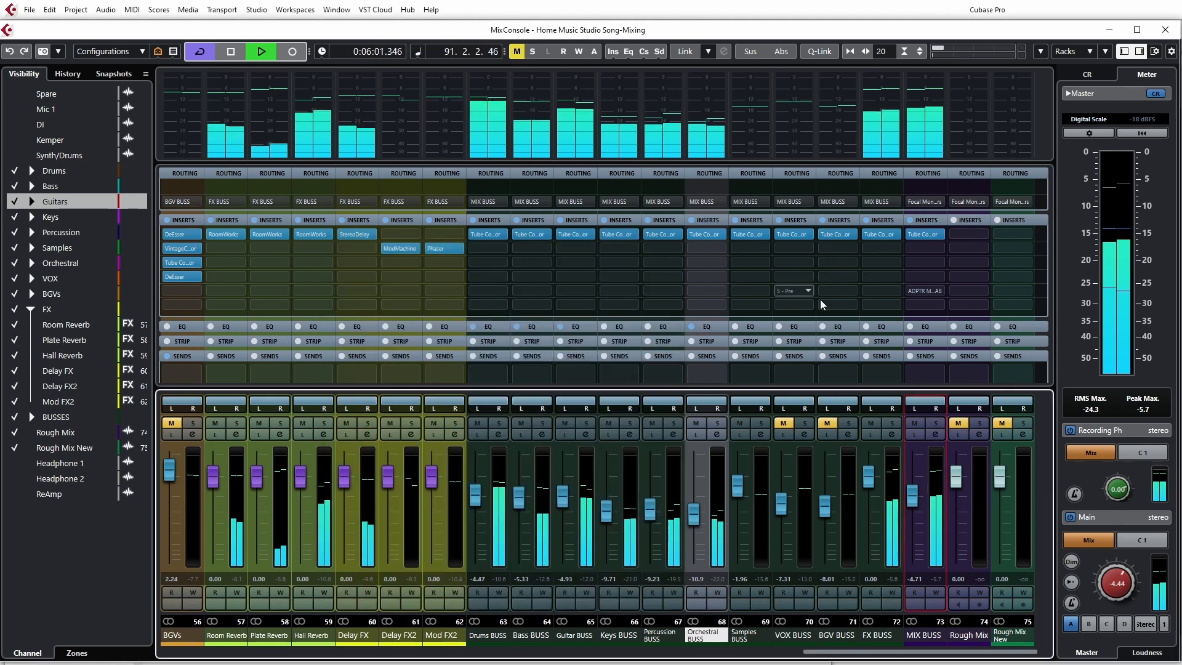
- Stop playback and look through the EQ plug-ins available for the MIX BUSS's second insert slot
{"action": "key", "text": "space"}
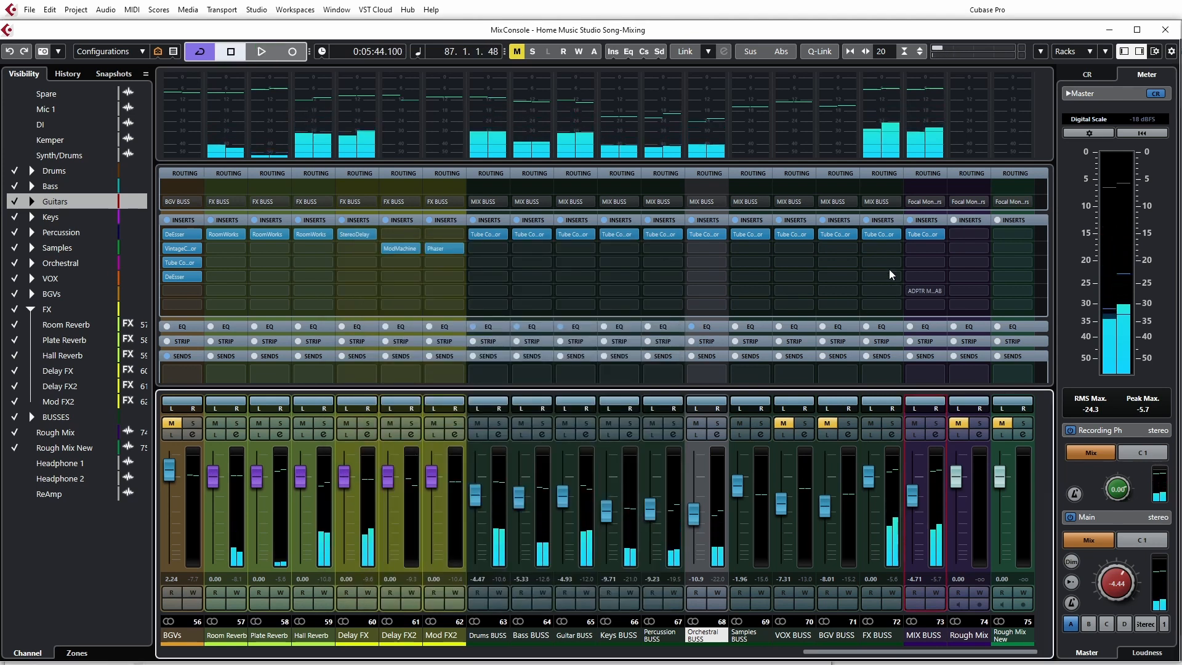
{"action": "left_click", "coordinate": [940, 248]}
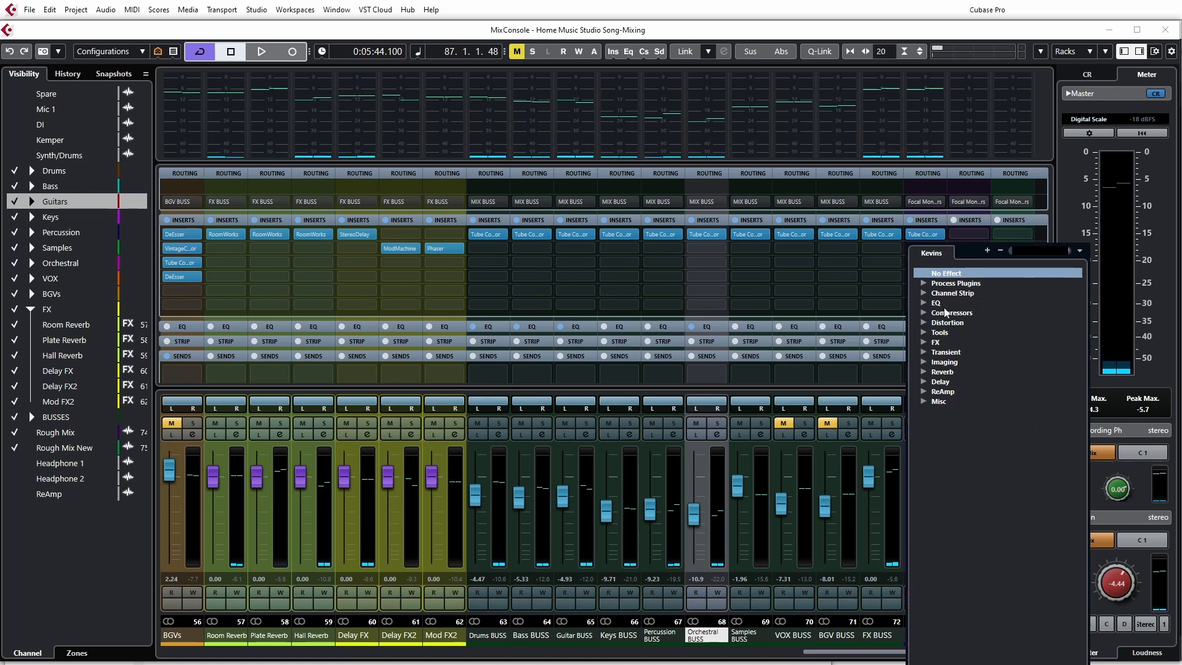
{"action": "left_click", "coordinate": [924, 303]}
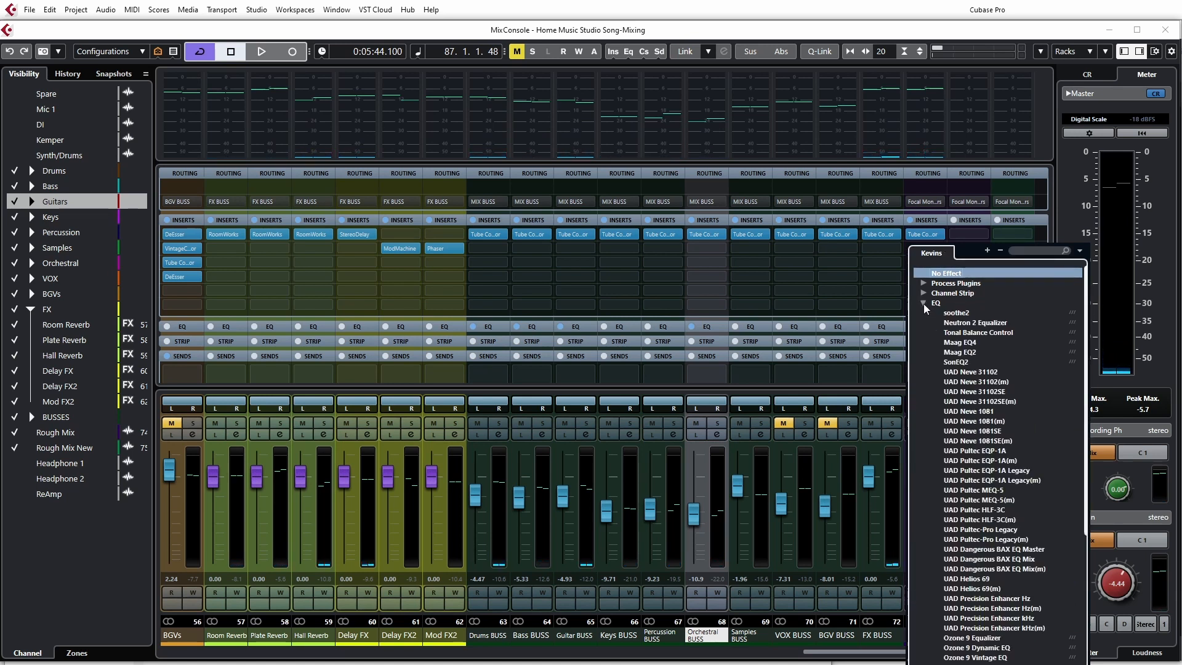
{"action": "left_click", "coordinate": [923, 304]}
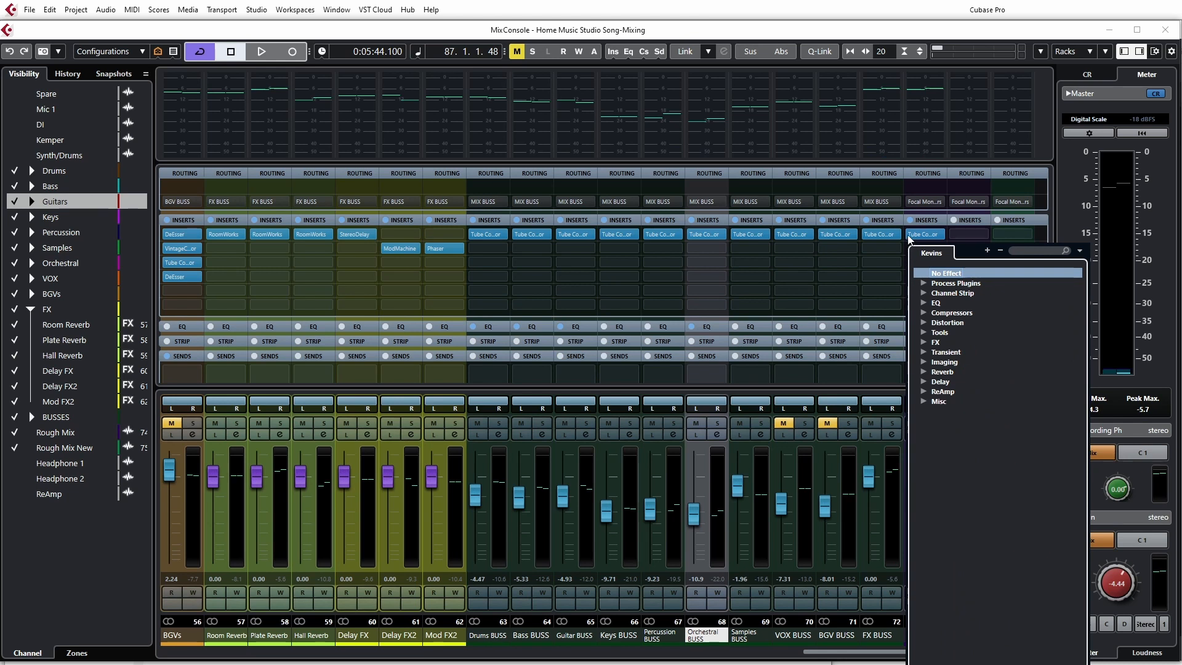
{"action": "left_click", "coordinate": [906, 256]}
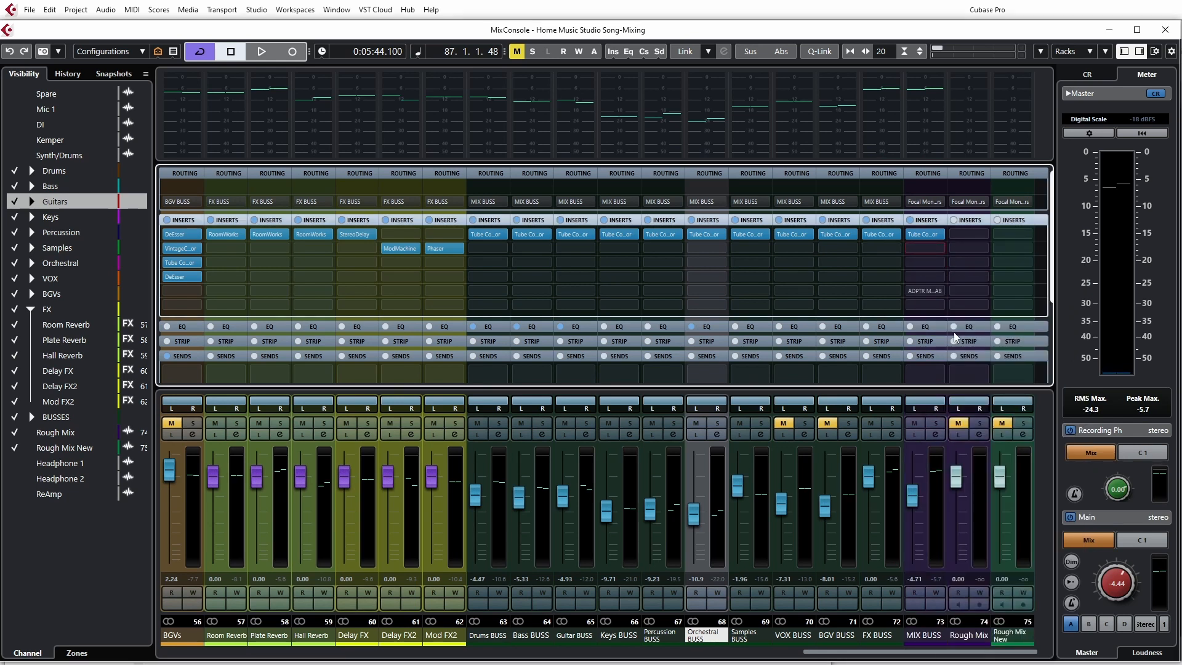
- Open the MIX BUSS channel settings and, during playback, enable the high EQ band with a 2.0 dB boost at 2450 Hz
{"action": "left_click", "coordinate": [934, 434]}
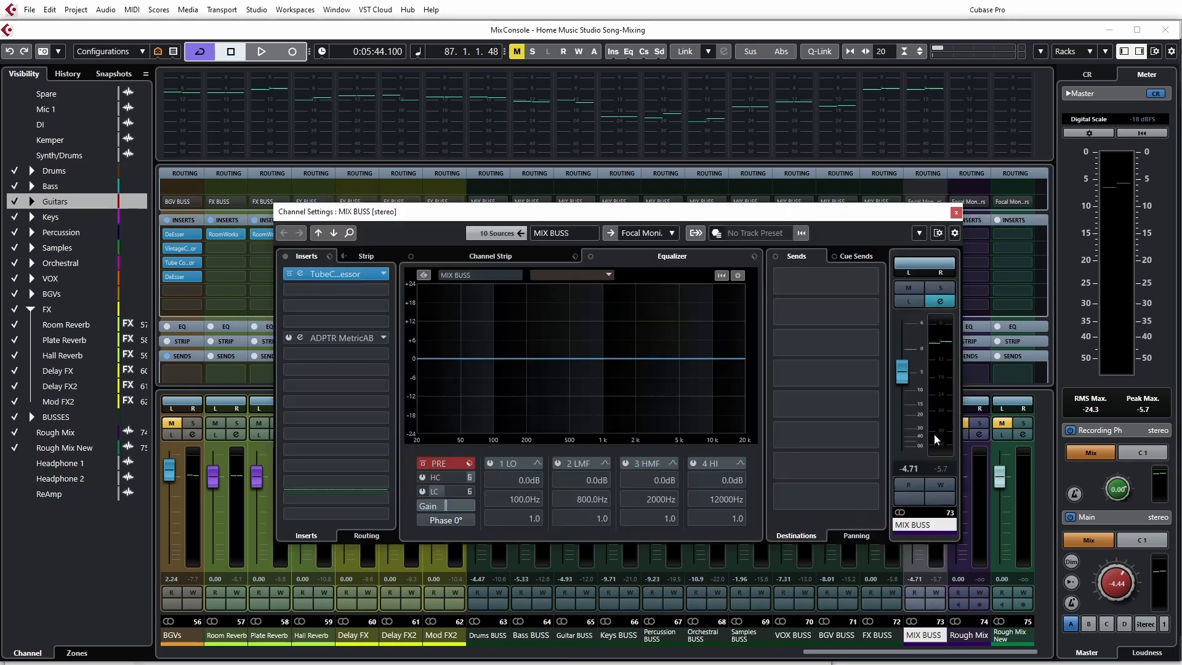
{"action": "key", "text": "space"}
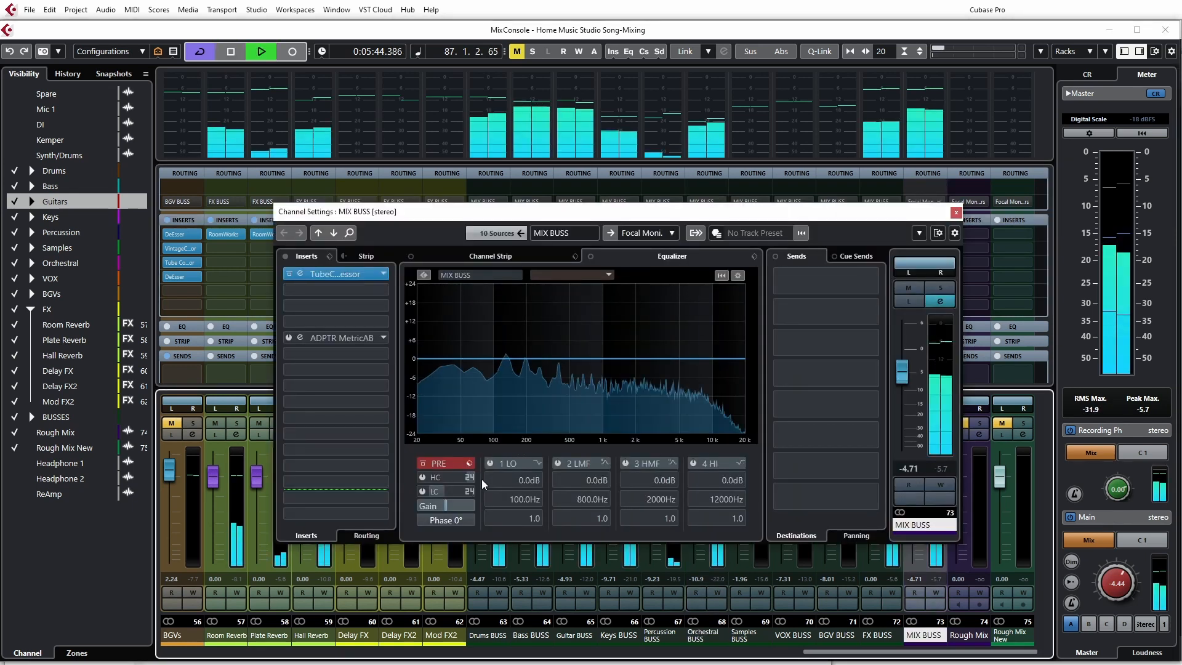
{"action": "left_click", "coordinate": [694, 464]}
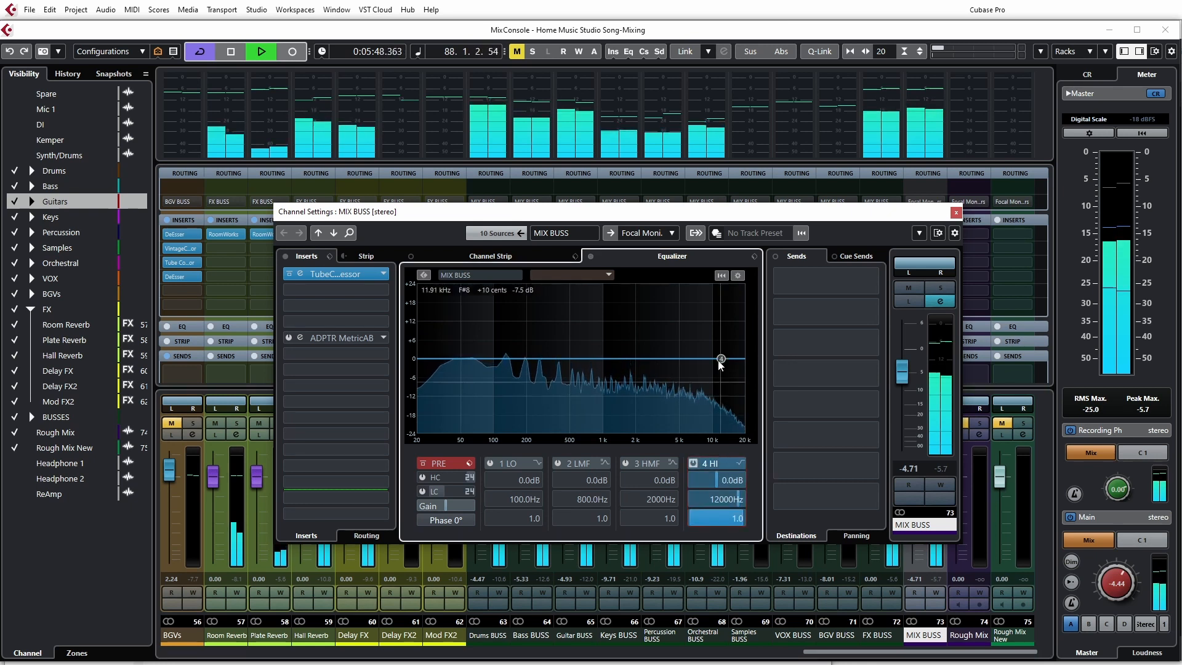
{"action": "left_click_drag", "start_coordinate": [722, 360], "coordinate": [645, 352]}
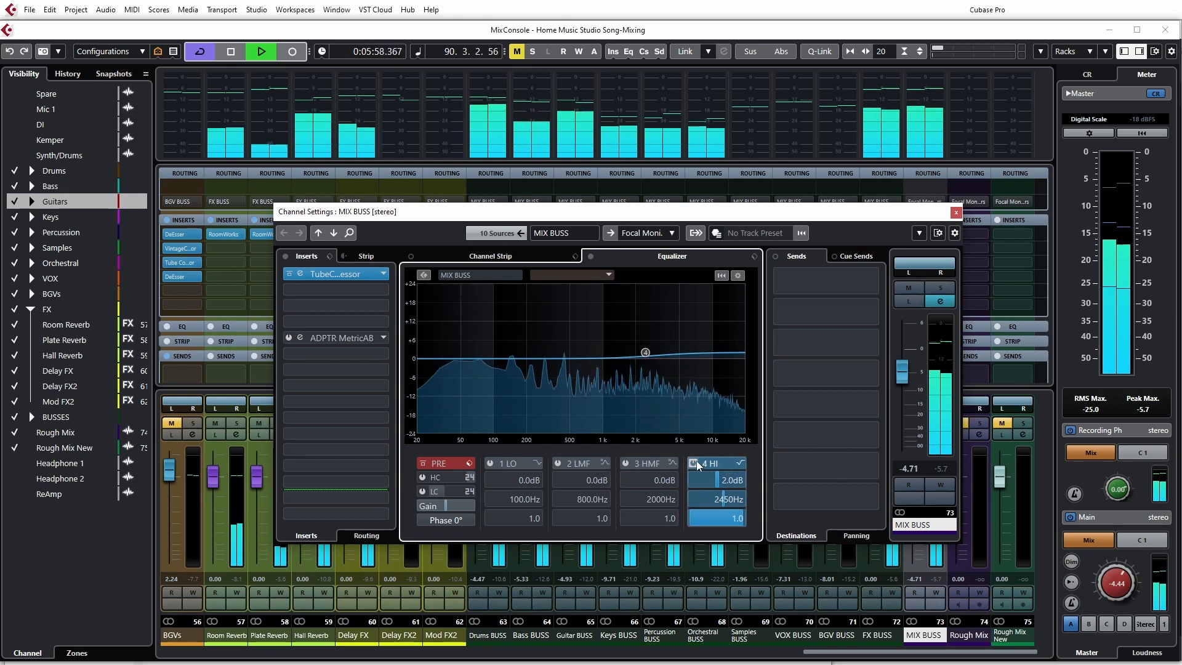
- Enable the low EQ band with a 2.0 dB boost at 195.7 Hz and compare the equalizer with bypass
{"action": "left_click", "coordinate": [490, 462]}
{"action": "left_click_drag", "start_coordinate": [493, 358], "coordinate": [526, 354]}
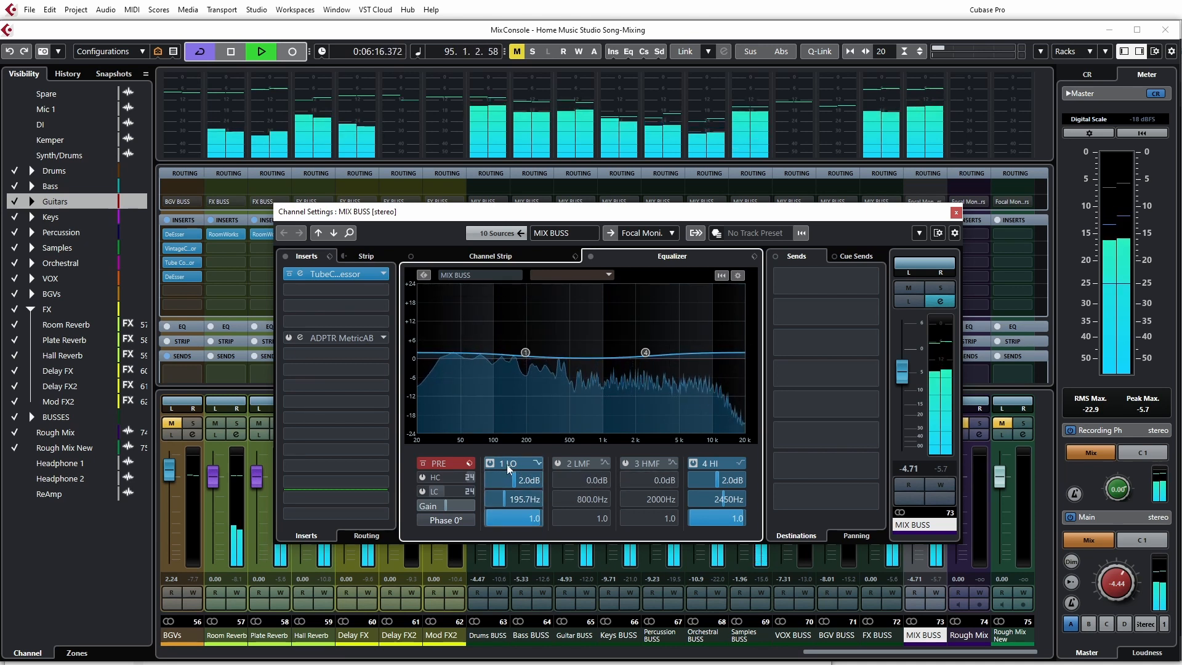
{"action": "left_click", "coordinate": [590, 257]}
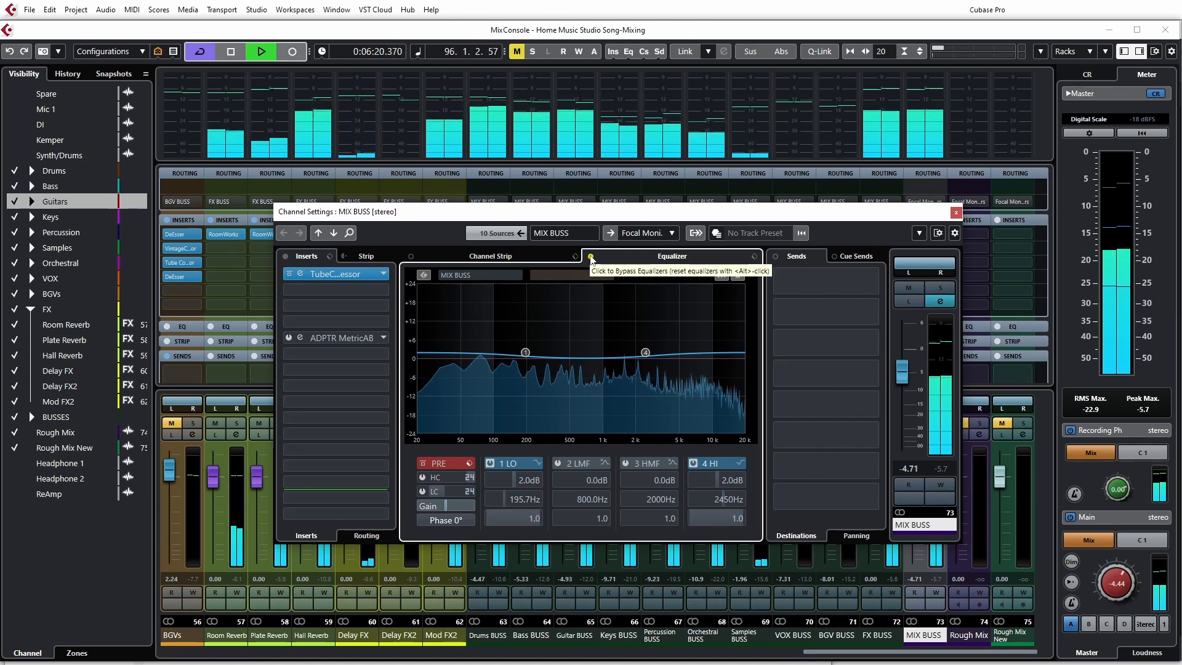
{"action": "left_click", "coordinate": [591, 257]}
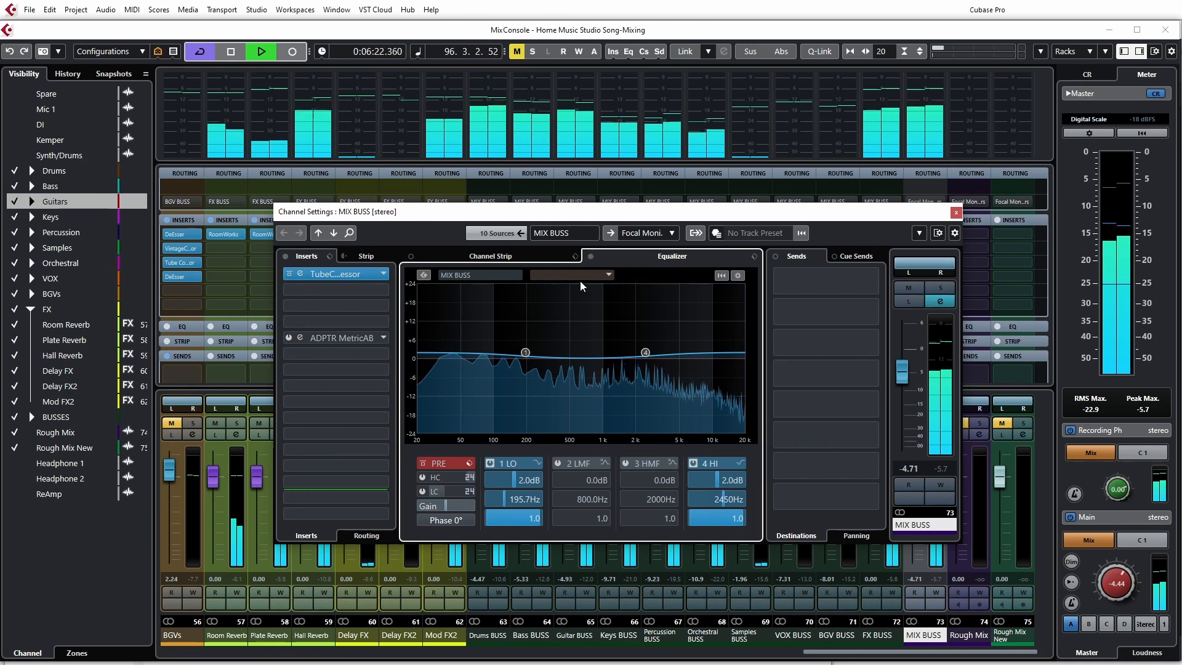
- Stop playback, switch off the MIX BUSS's low and high EQ bands, and close the channel settings
{"action": "key", "text": "space"}
{"action": "left_click", "coordinate": [490, 463]}
{"action": "left_click", "coordinate": [694, 463]}
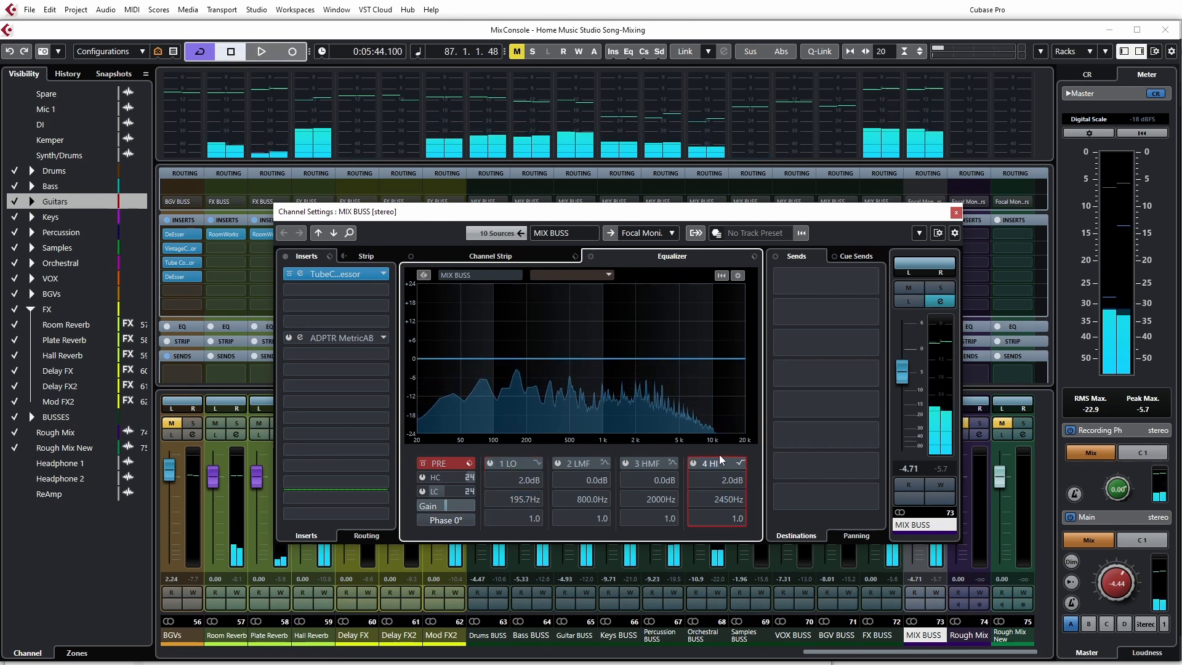
{"action": "left_click", "coordinate": [957, 213]}
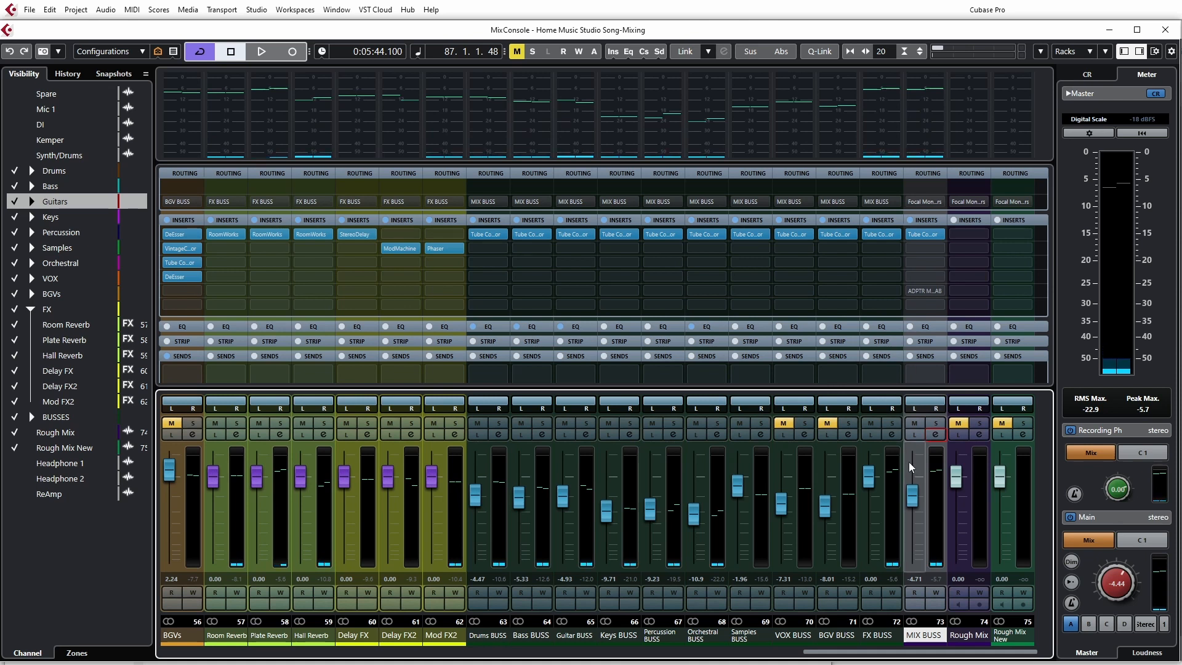
- Load the UAD Pultec EQP-1A equalizer into the second insert slot of the MIX BUSS
{"action": "mouse_move", "coordinate": [927, 240]}
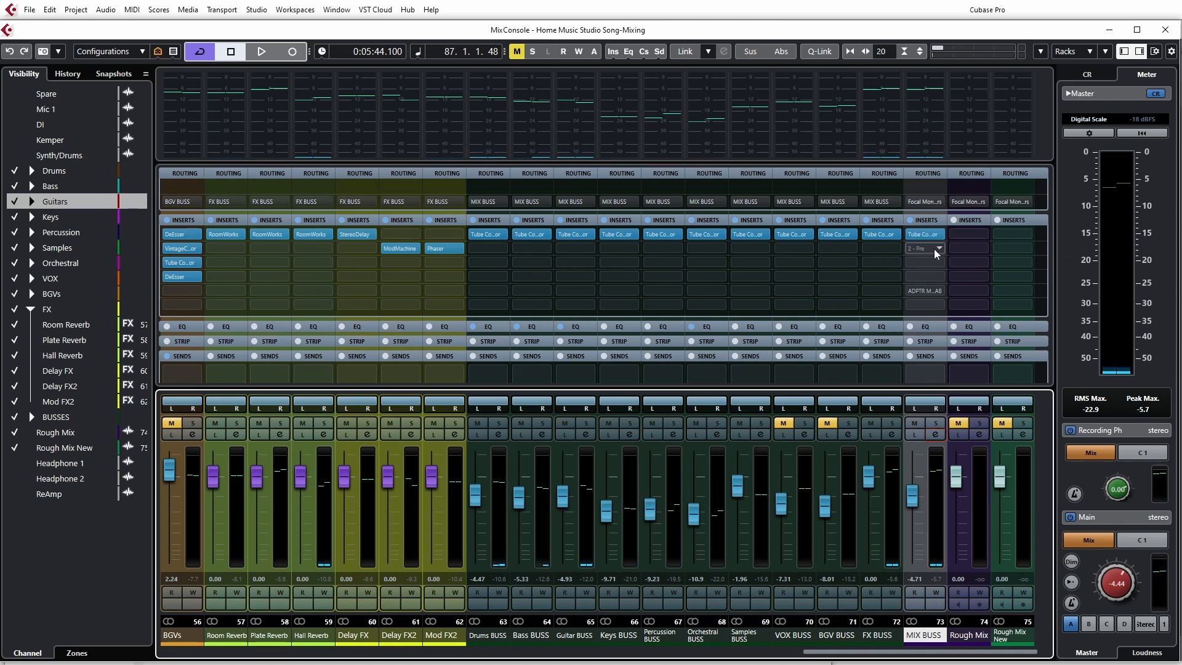
{"action": "left_click", "coordinate": [939, 249]}
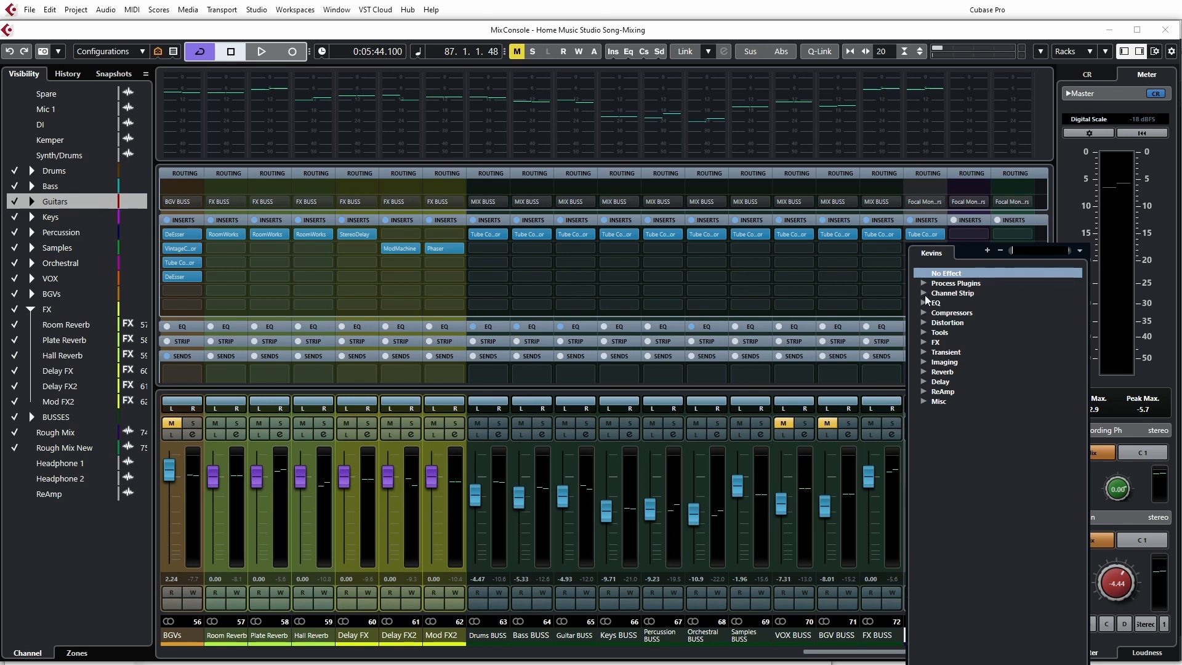
{"action": "left_click", "coordinate": [896, 251]}
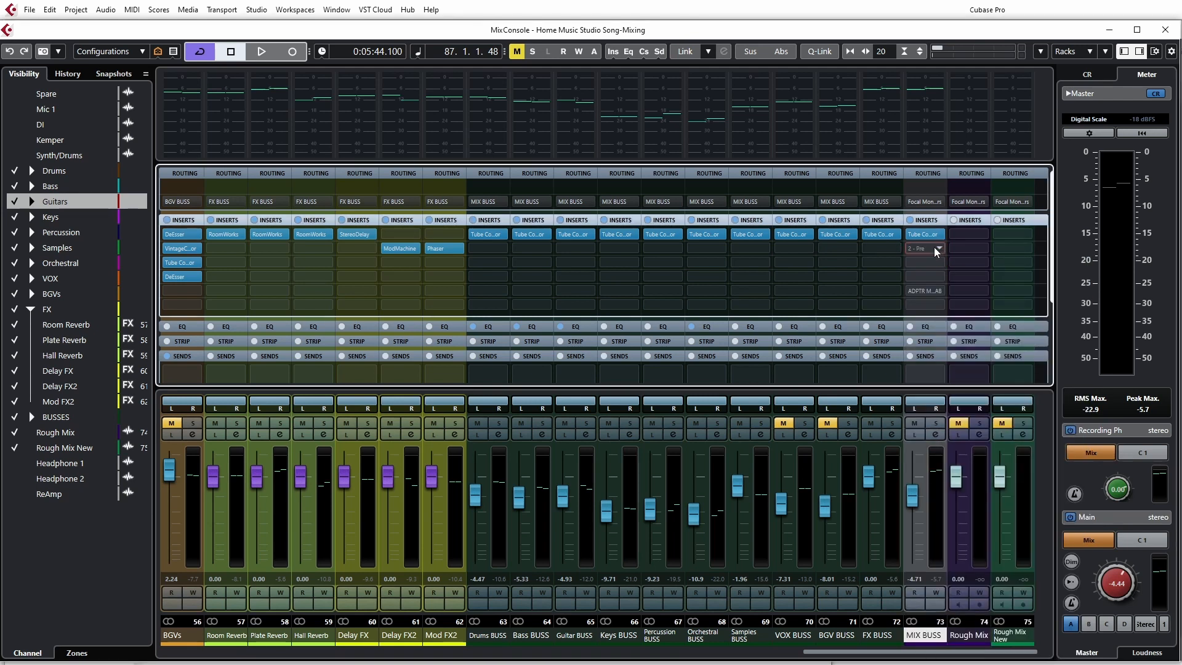
{"action": "left_click", "coordinate": [935, 248]}
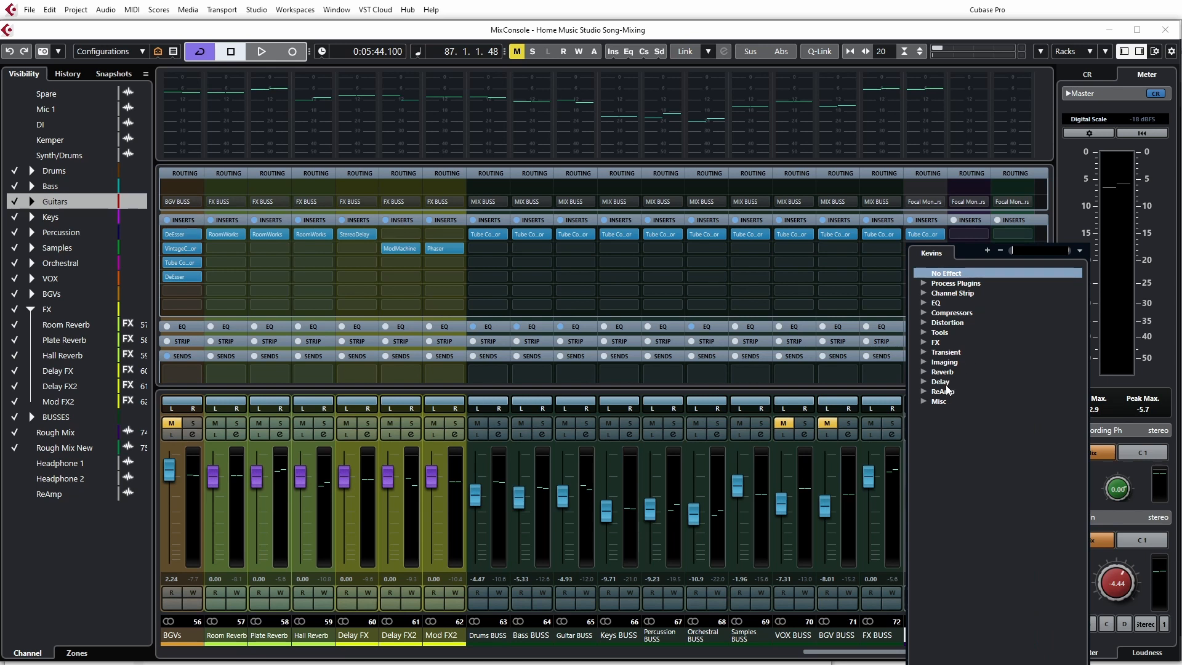
{"action": "left_click", "coordinate": [923, 303]}
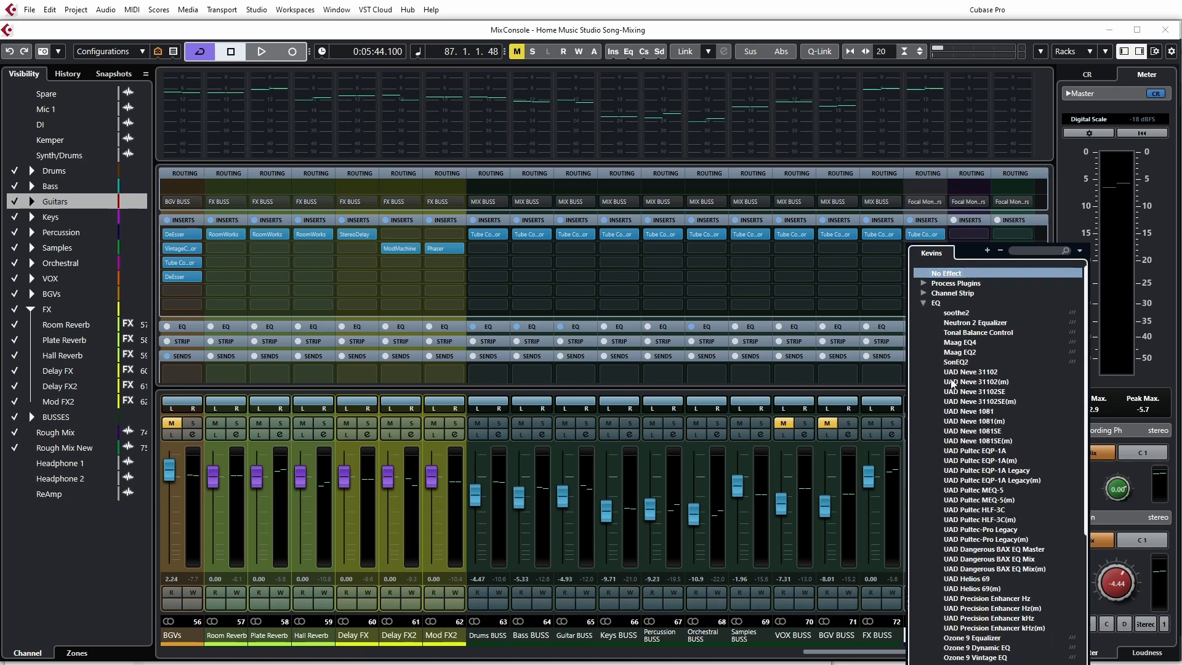
{"action": "left_click", "coordinate": [988, 453]}
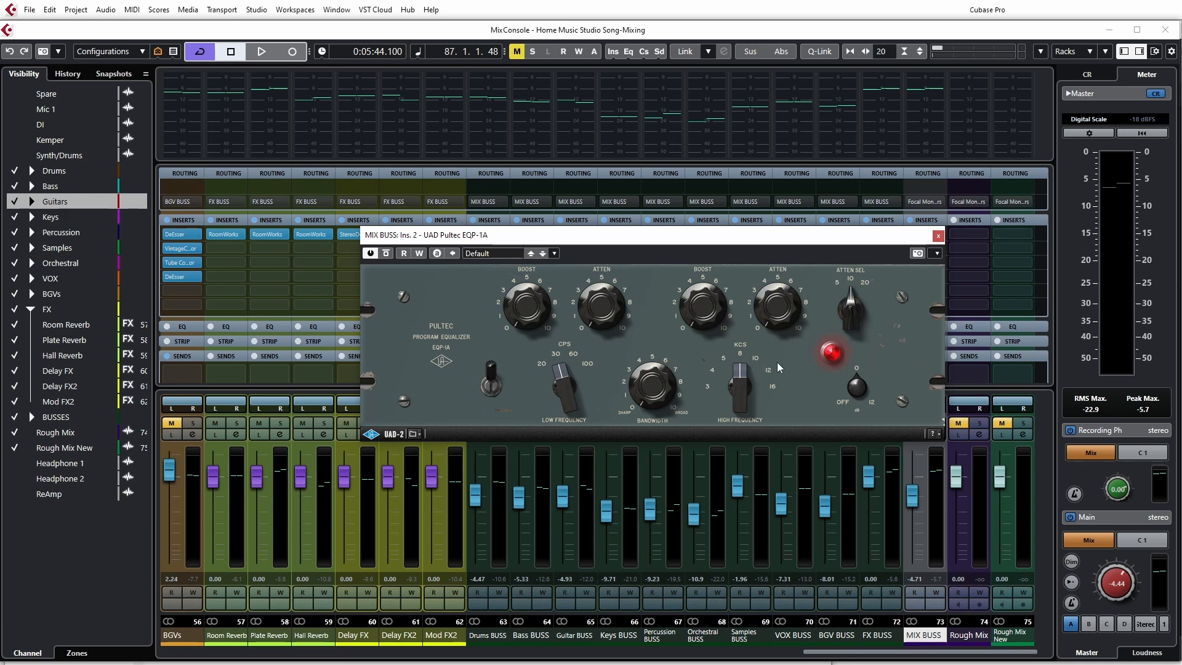
- Switch the Pultec off, set its attenuation selector to 20, and start playback with the MIX BUSS inserts uncovered
{"action": "left_click", "coordinate": [841, 401]}
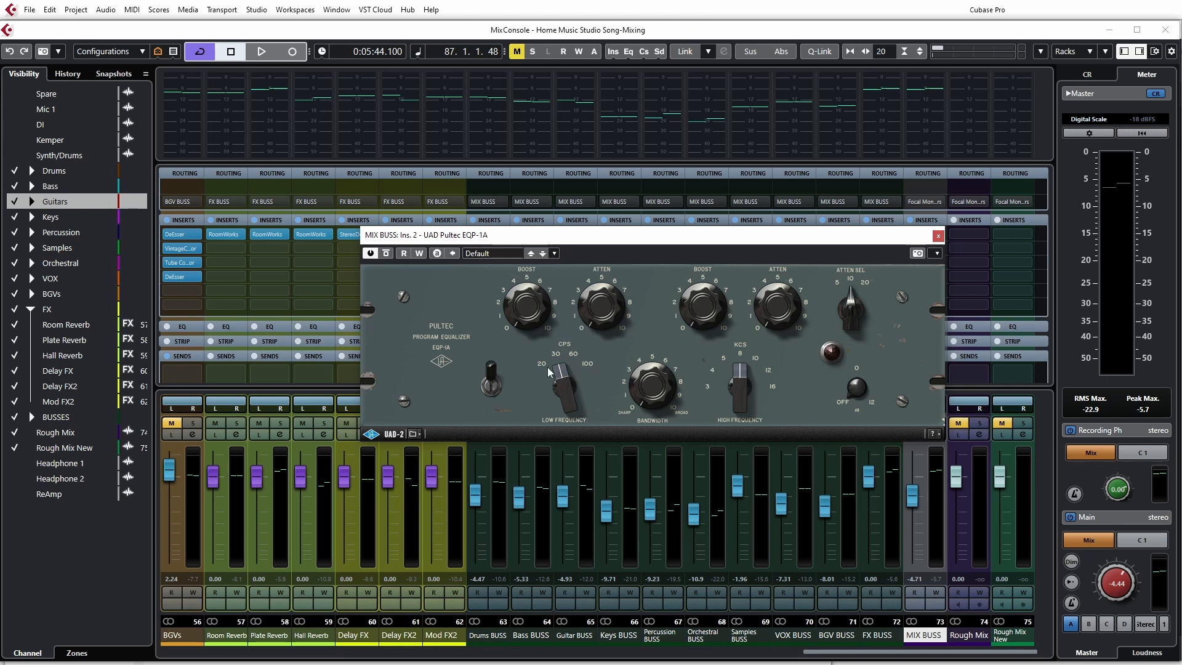
{"action": "left_click", "coordinate": [854, 310]}
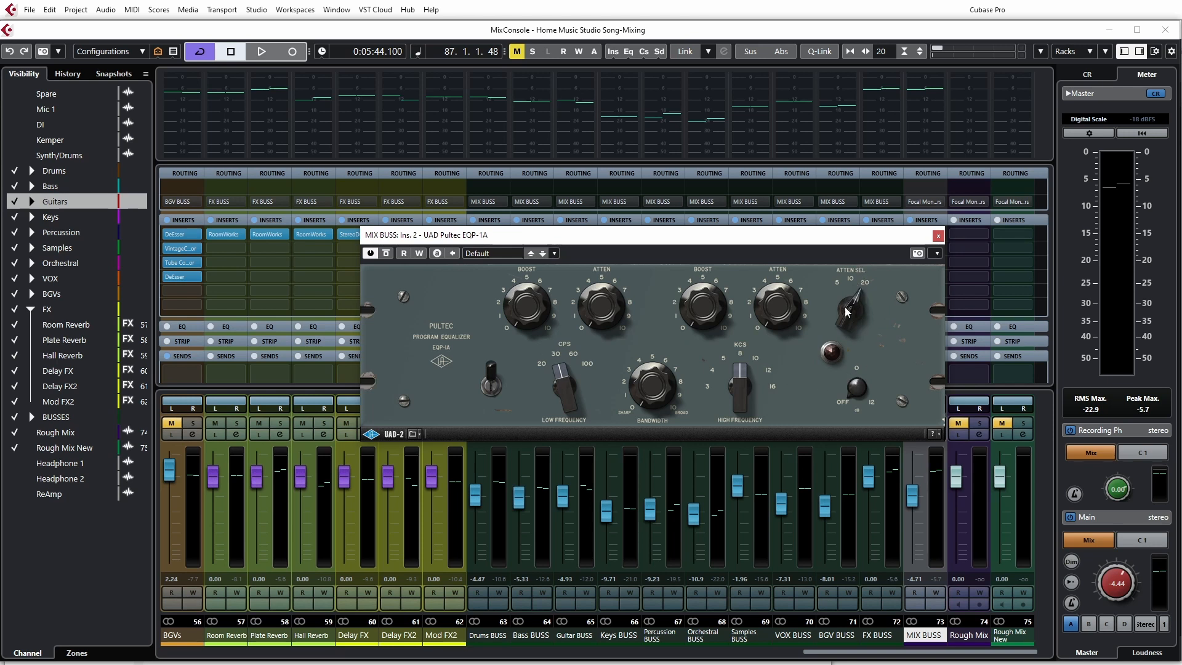
{"action": "key", "text": "space"}
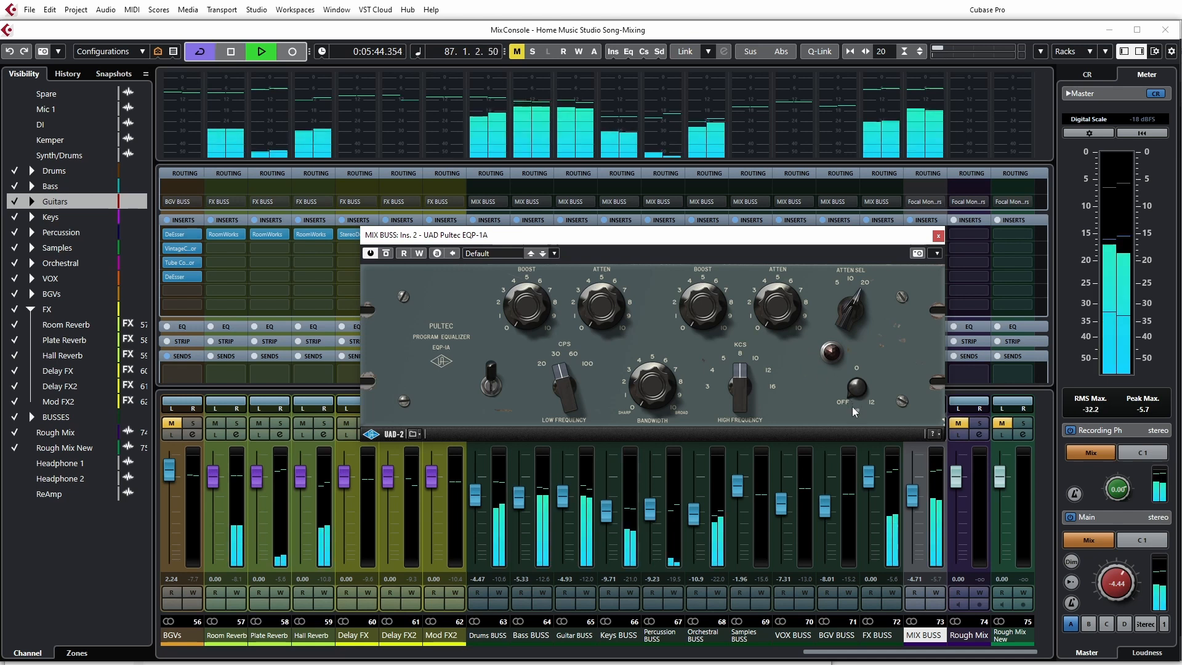
{"action": "left_click_drag", "start_coordinate": [774, 238], "coordinate": [666, 254]}
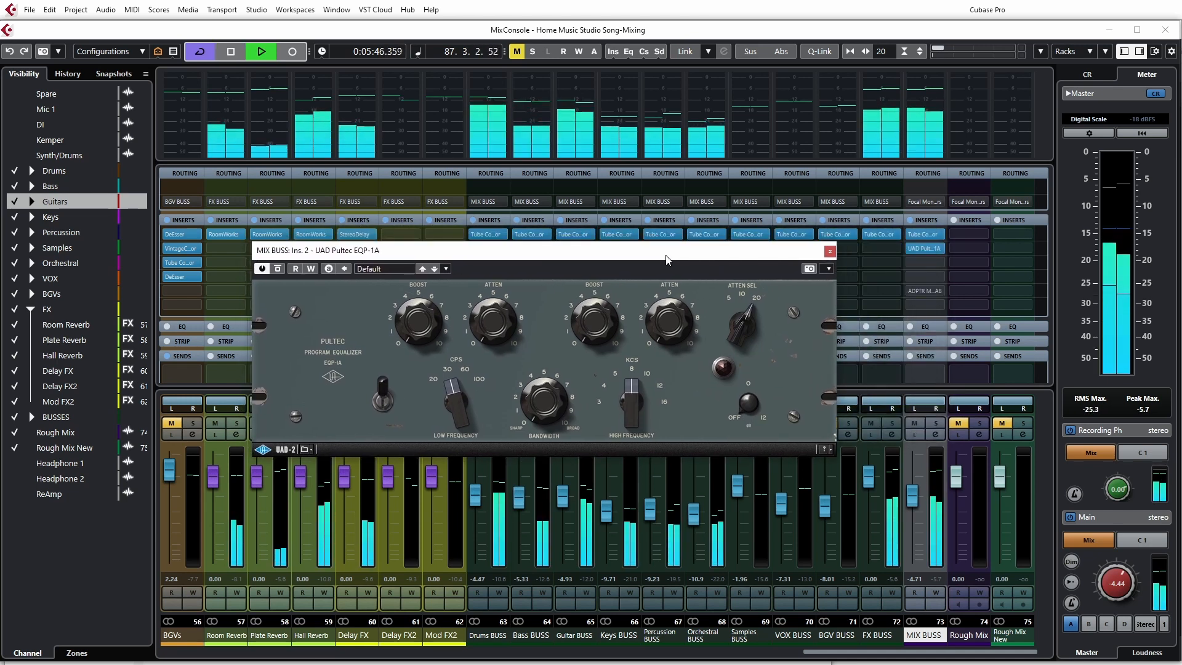
- Switch the Pultec on and off during playback to compare the sound, finishing with it on, and close the plug-in
{"action": "left_click", "coordinate": [749, 384]}
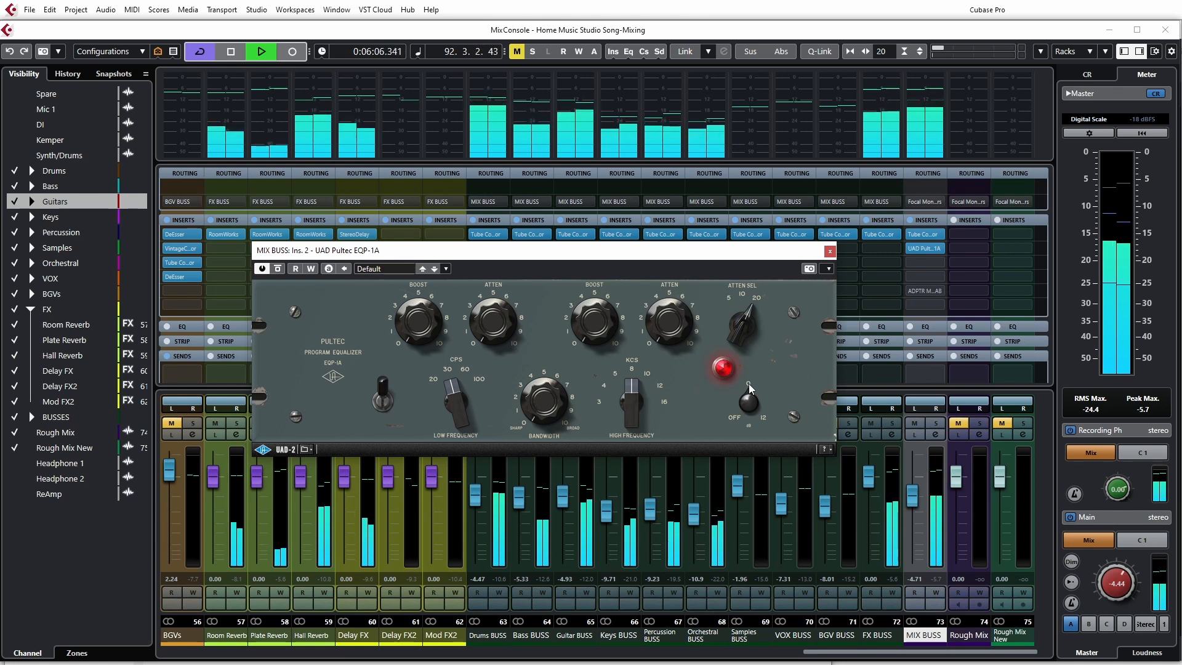
{"action": "left_click", "coordinate": [737, 415]}
{"action": "left_click", "coordinate": [746, 388]}
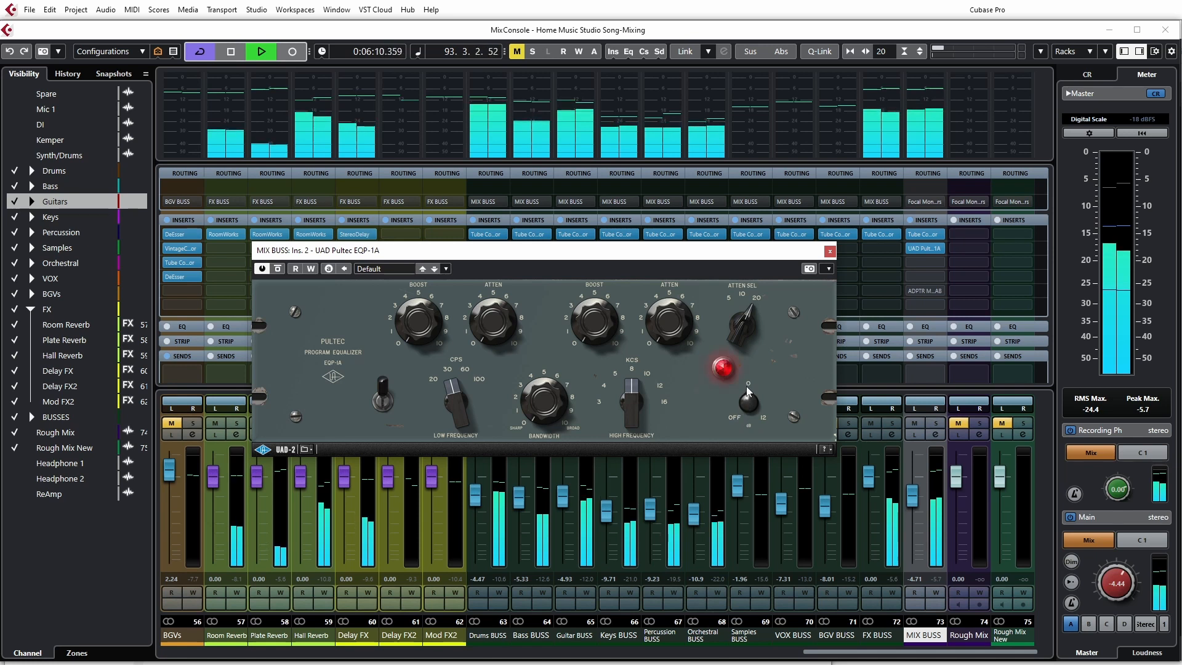
{"action": "key", "text": "space"}
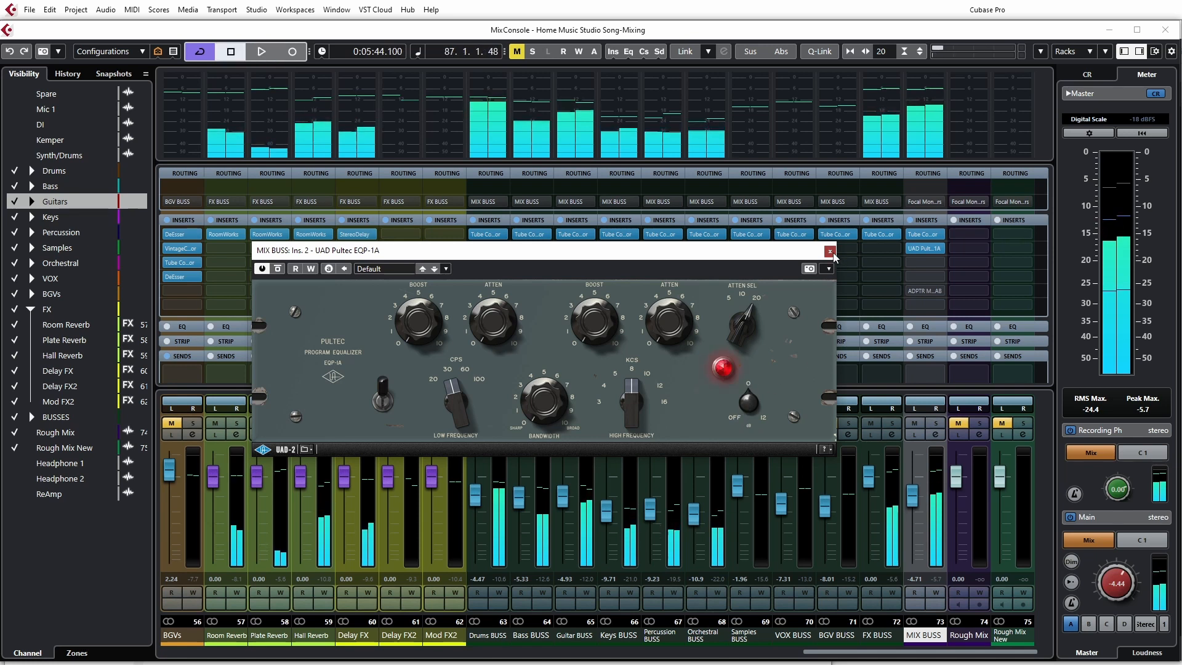
{"action": "left_click", "coordinate": [830, 251]}
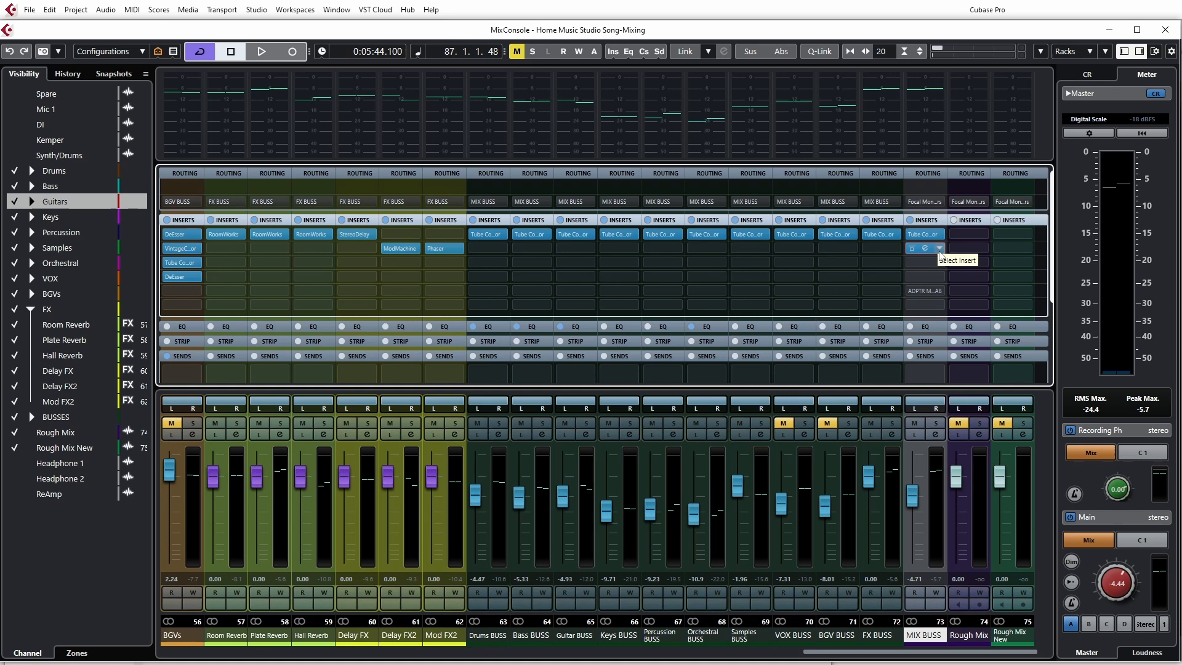
- Replace the Pultec in the MIX BUSS's second insert slot with the Quadrafuzz v2 distortion plug-in
{"action": "left_click", "coordinate": [940, 251]}
{"action": "scroll", "coordinate": [979, 658], "scroll_direction": "down", "scroll_amount": 5}
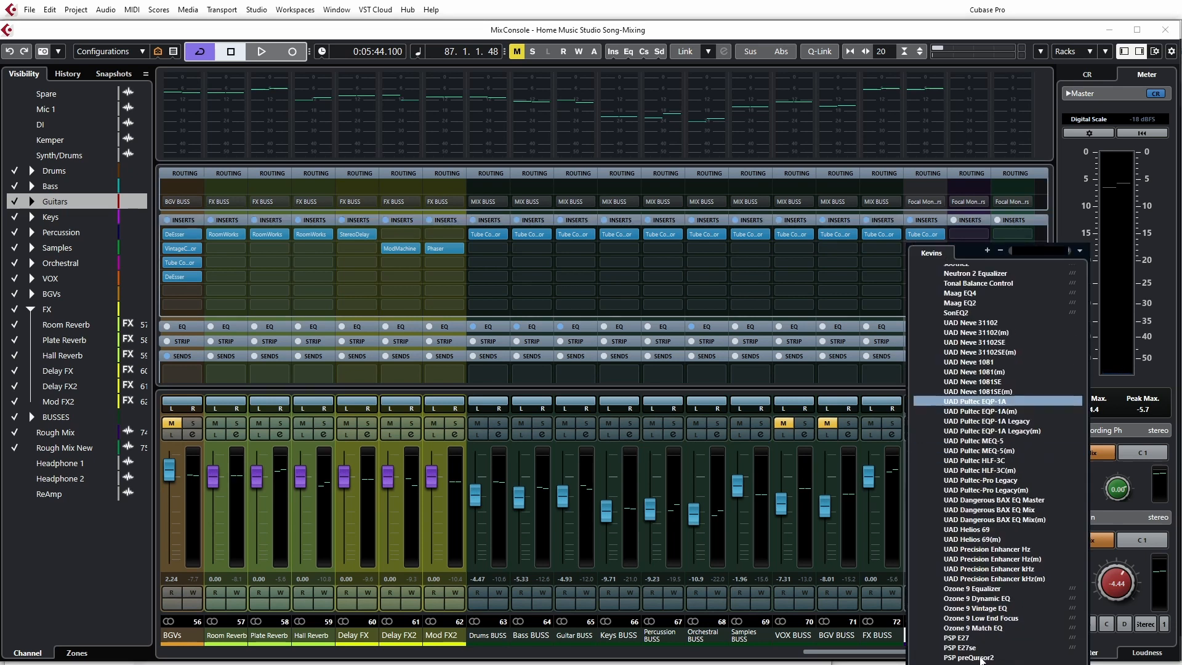
{"action": "scroll", "coordinate": [980, 660], "scroll_direction": "down", "scroll_amount": 2}
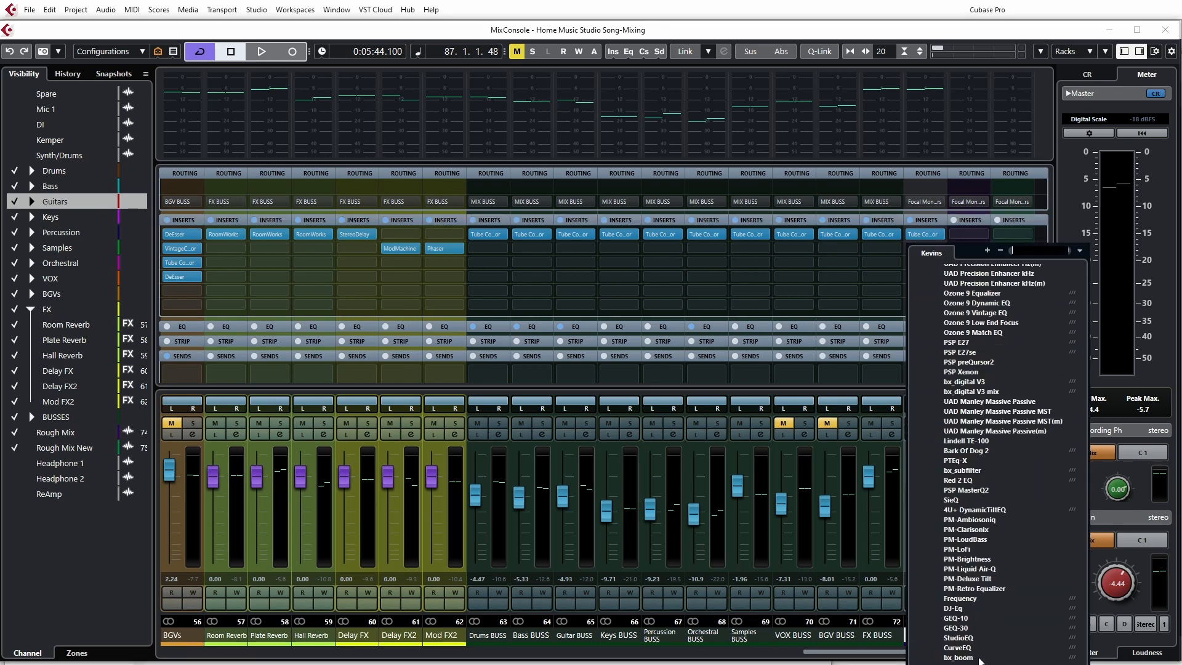
{"action": "scroll", "coordinate": [942, 433], "scroll_direction": "down", "scroll_amount": 1}
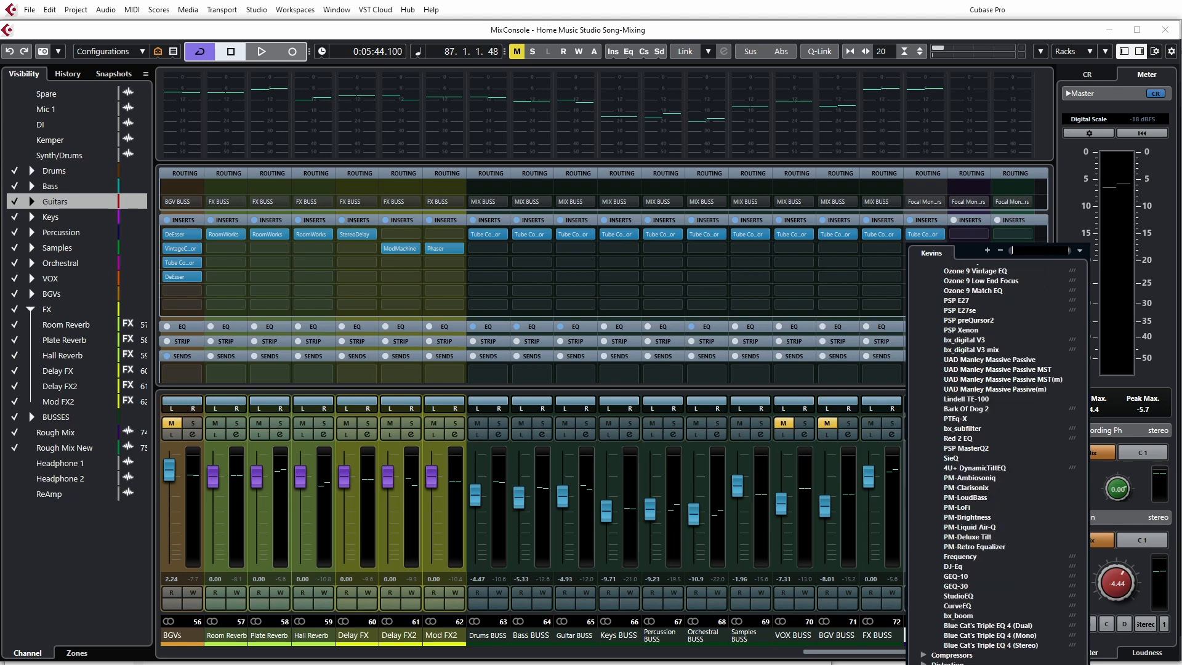
{"action": "scroll", "coordinate": [997, 456], "scroll_direction": "down", "scroll_amount": 10}
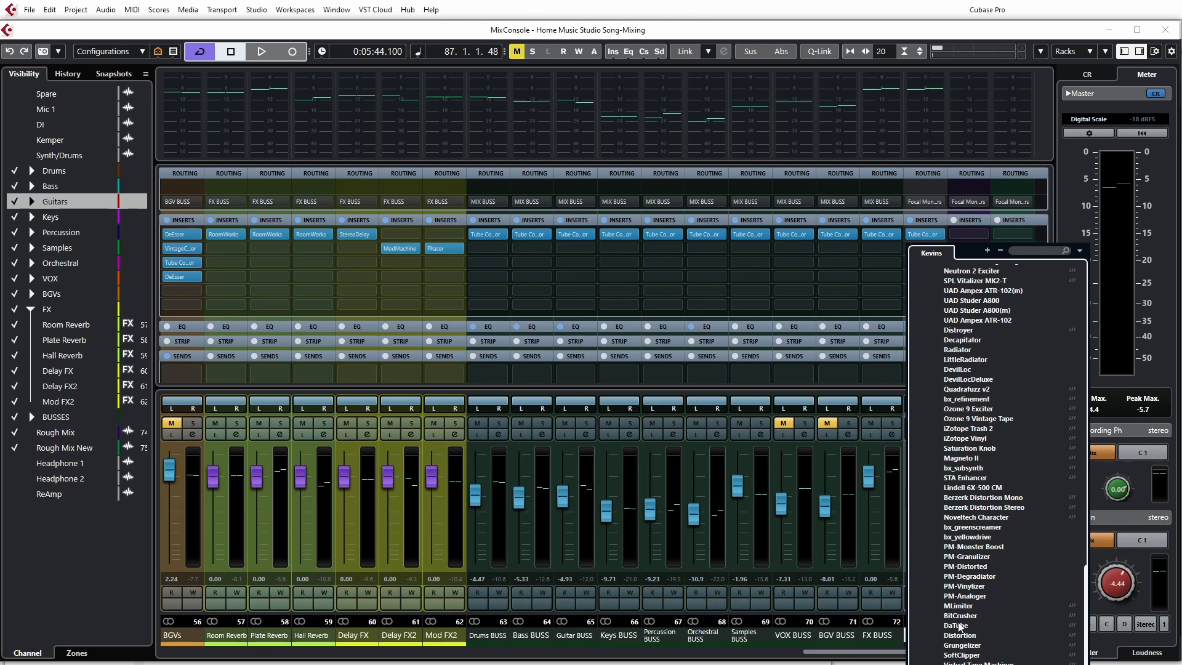
{"action": "double_click", "coordinate": [964, 390]}
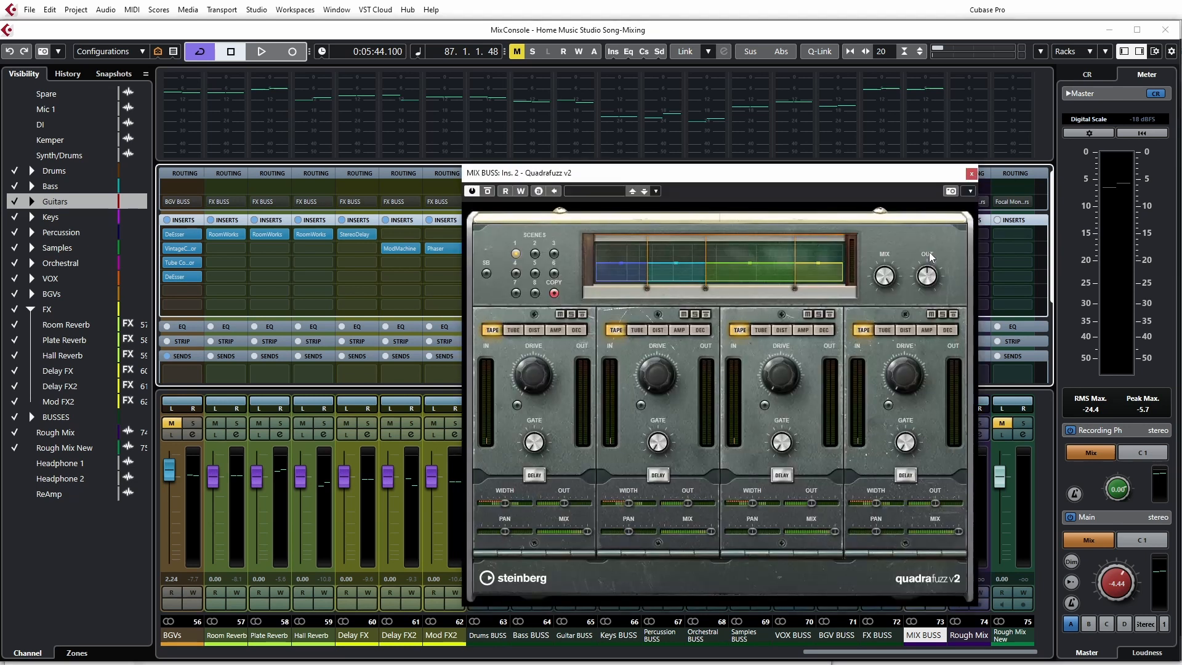
- Look through the Quadrafuzz v2 presets for one that suits the MIX BUSS, and close the plug-in
{"action": "left_click", "coordinate": [589, 188]}
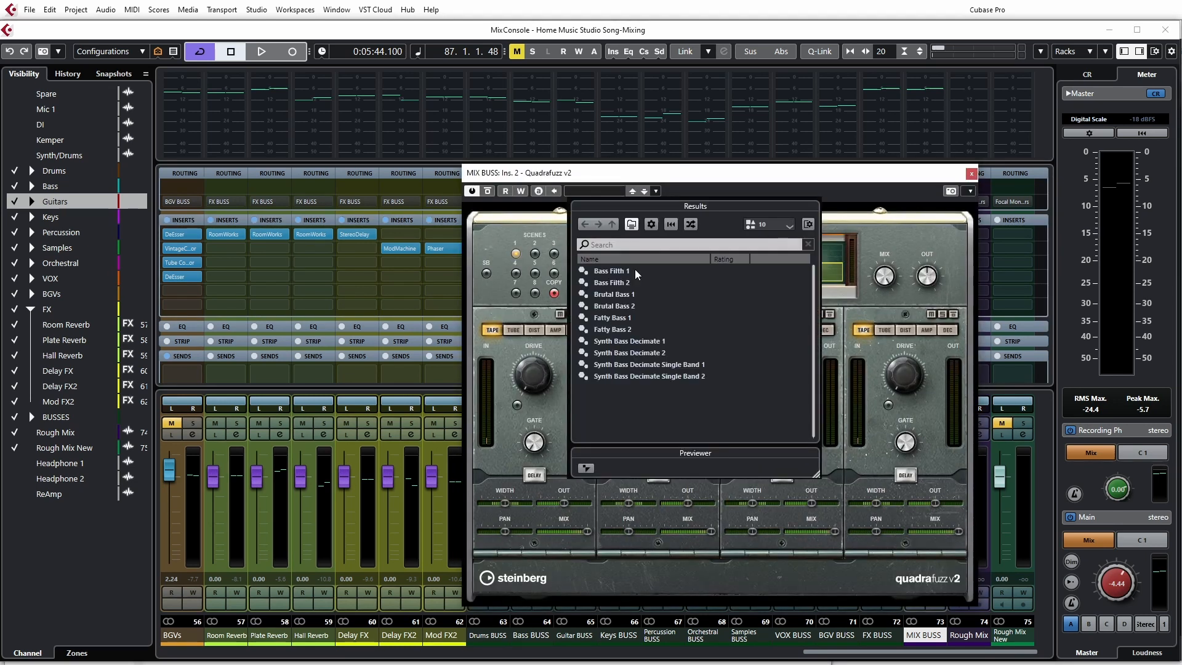
{"action": "scroll", "coordinate": [653, 375], "scroll_direction": "down", "scroll_amount": 2}
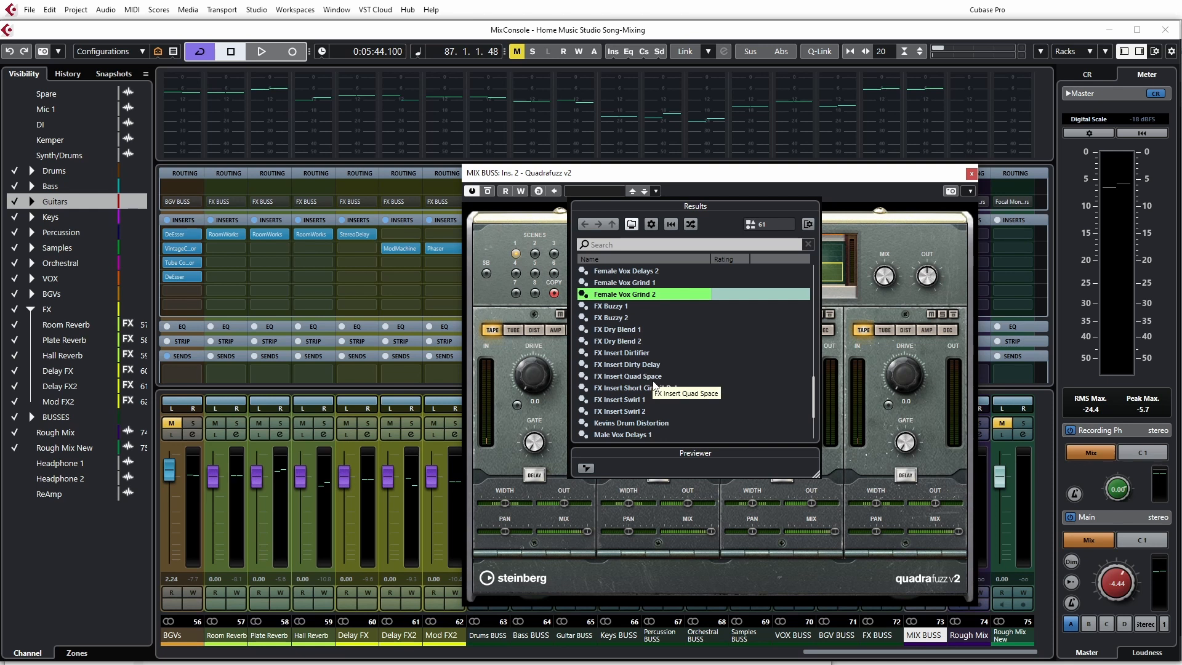
{"action": "scroll", "coordinate": [655, 383], "scroll_direction": "up", "scroll_amount": 3}
{"action": "scroll", "coordinate": [659, 389], "scroll_direction": "down", "scroll_amount": 2}
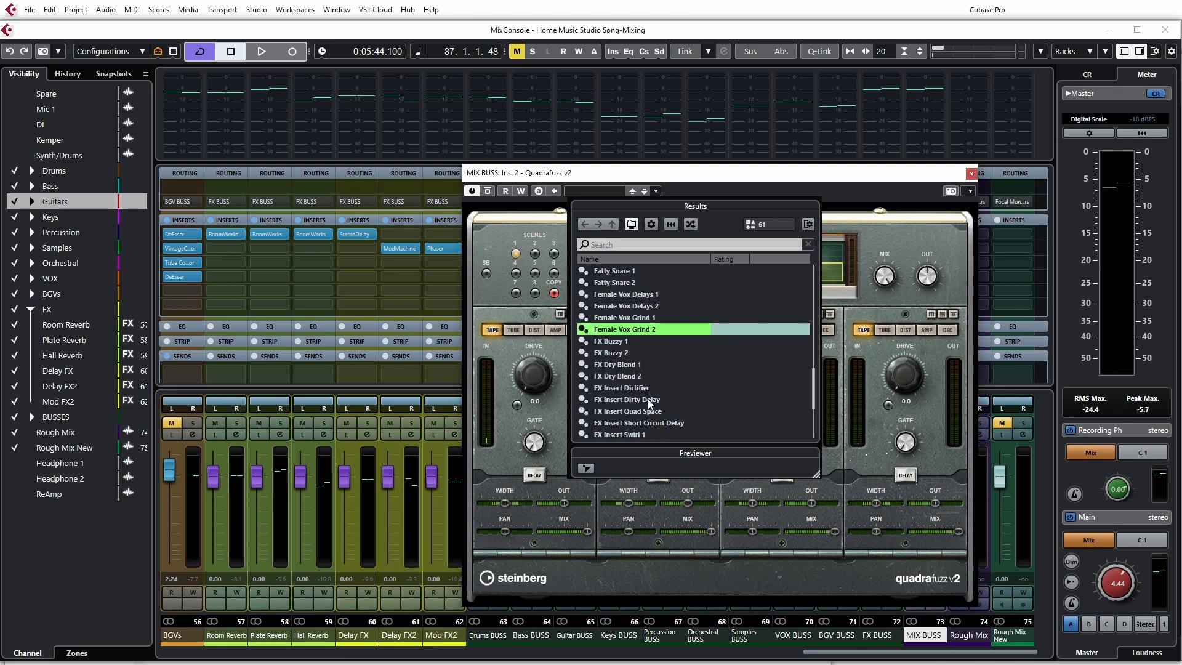
{"action": "scroll", "coordinate": [648, 399], "scroll_direction": "down", "scroll_amount": 2}
{"action": "scroll", "coordinate": [649, 404], "scroll_direction": "down", "scroll_amount": 2}
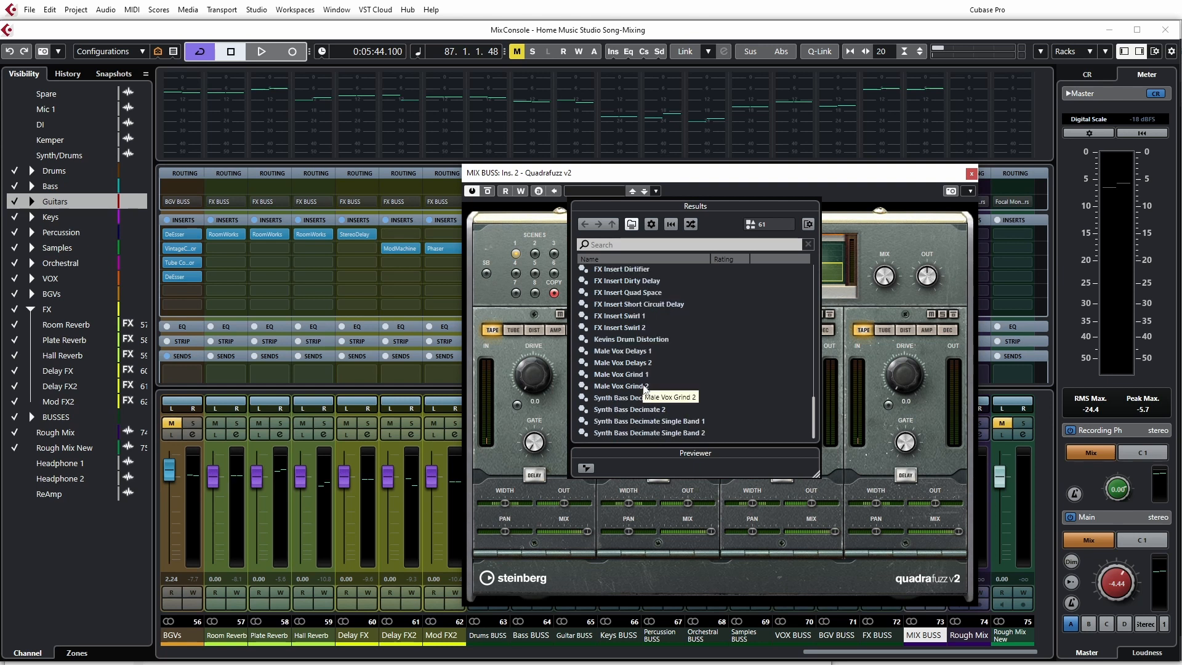
{"action": "scroll", "coordinate": [647, 391], "scroll_direction": "up", "scroll_amount": 1}
{"action": "scroll", "coordinate": [645, 388], "scroll_direction": "up", "scroll_amount": 6}
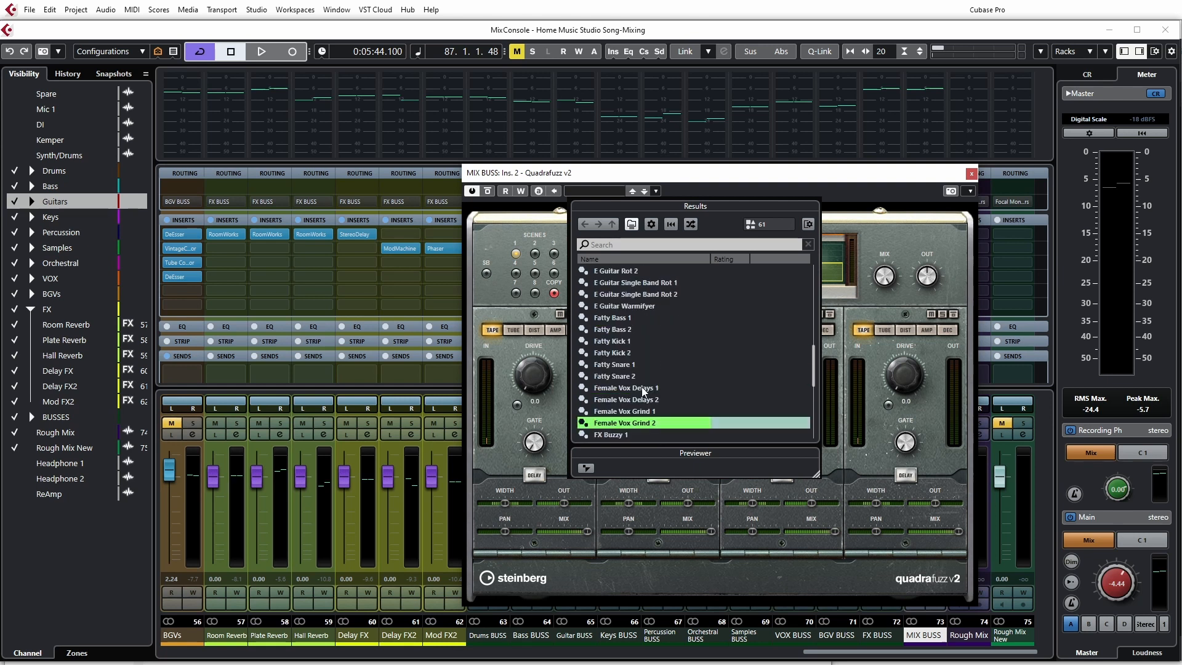
{"action": "scroll", "coordinate": [643, 389], "scroll_direction": "up", "scroll_amount": 6}
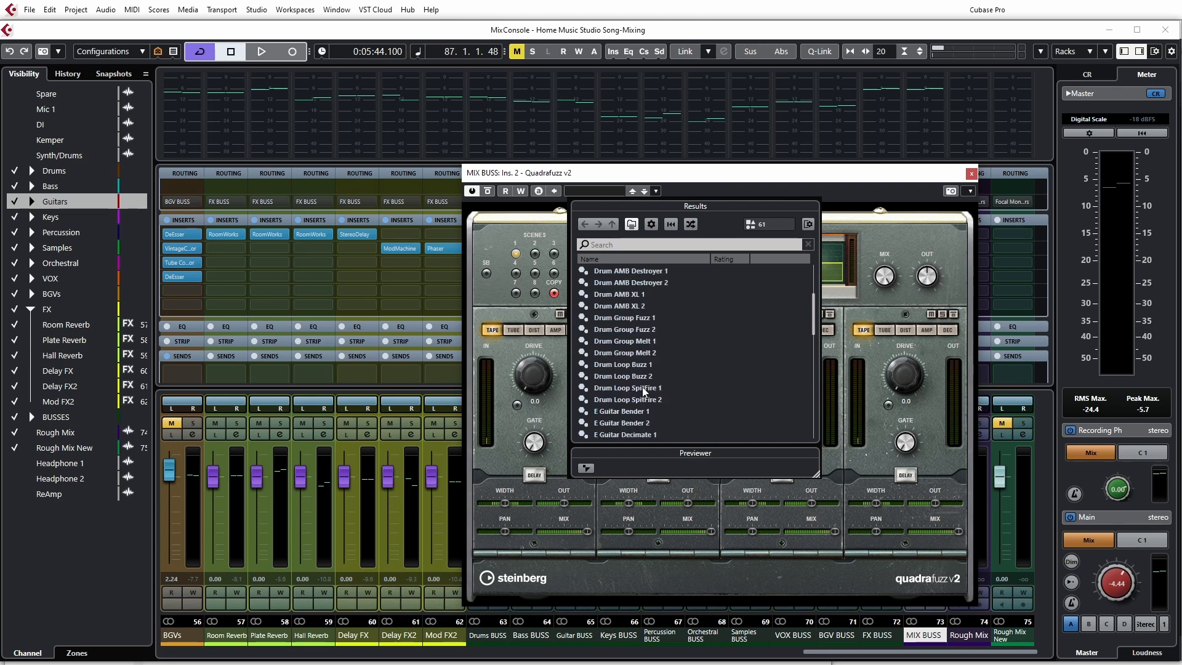
{"action": "scroll", "coordinate": [644, 392], "scroll_direction": "up", "scroll_amount": 3}
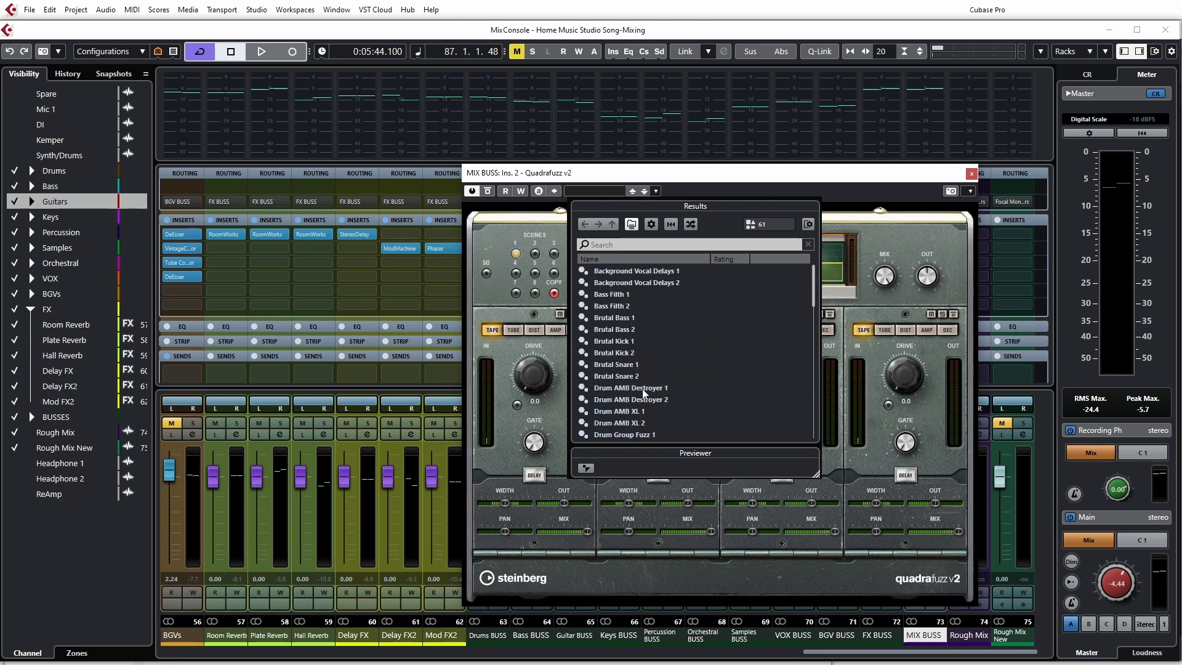
{"action": "double_click", "coordinate": [642, 389]}
{"action": "left_click", "coordinate": [971, 173]}
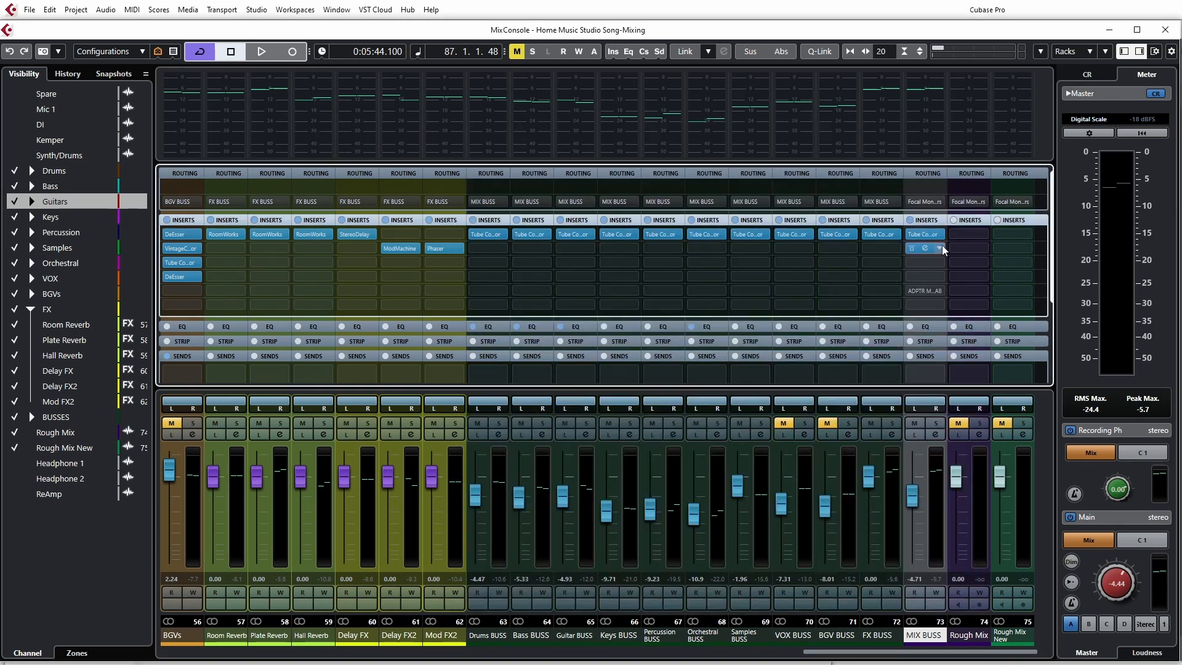
- Replace Quadrafuzz v2 in the MIX BUSS's second insert slot with Steinberg's Magneto II from the Default plug-in collection
{"action": "left_click", "coordinate": [942, 247]}
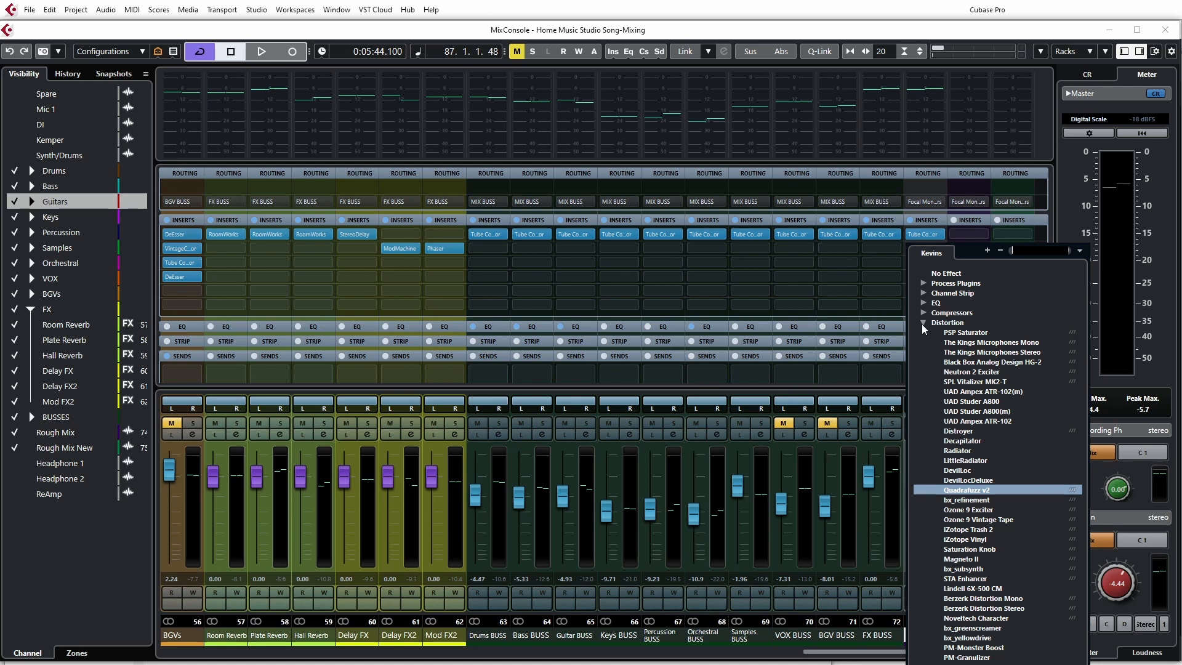
{"action": "left_click", "coordinate": [1080, 251]}
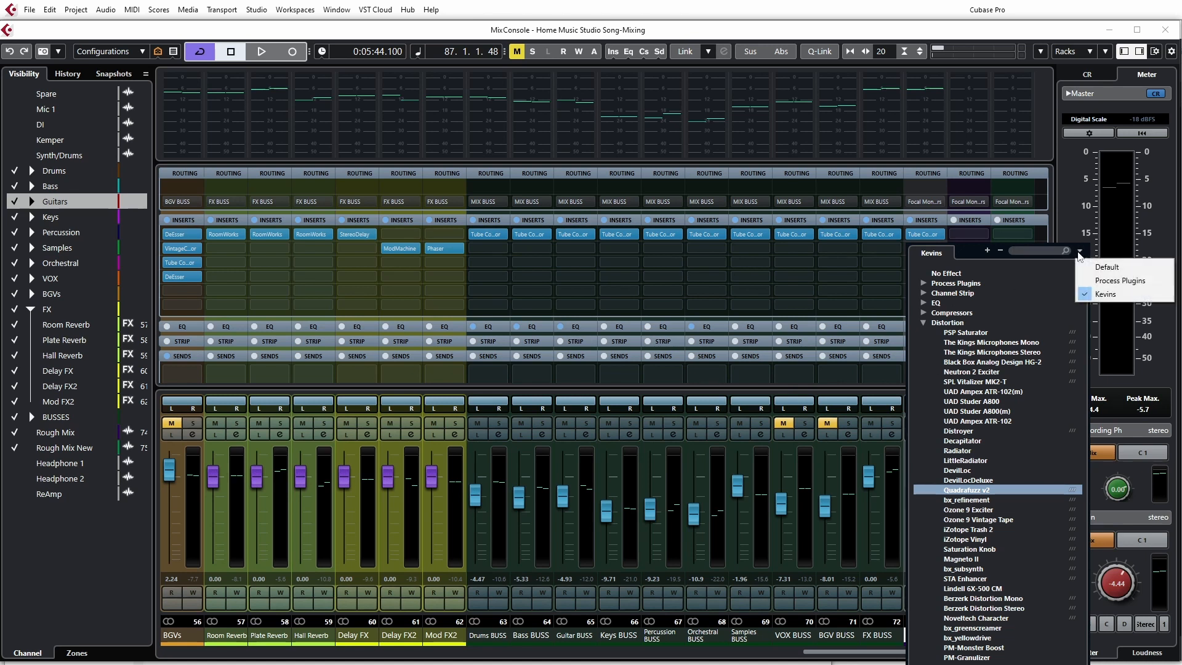
{"action": "left_click", "coordinate": [1106, 268]}
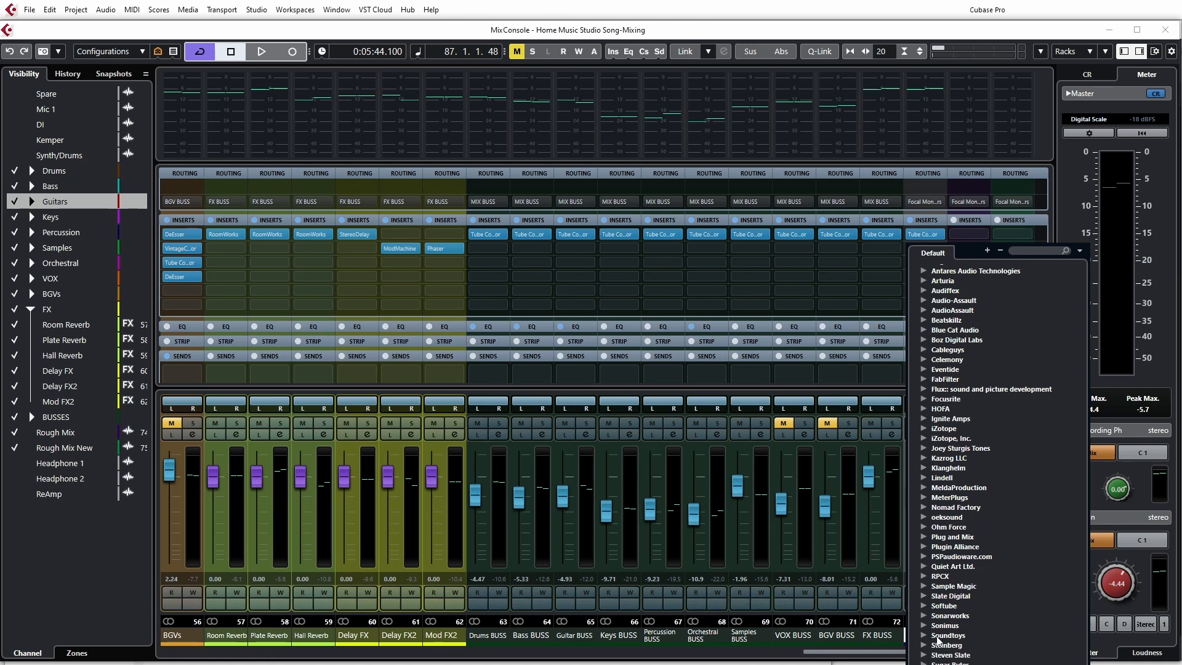
{"action": "left_click", "coordinate": [925, 645]}
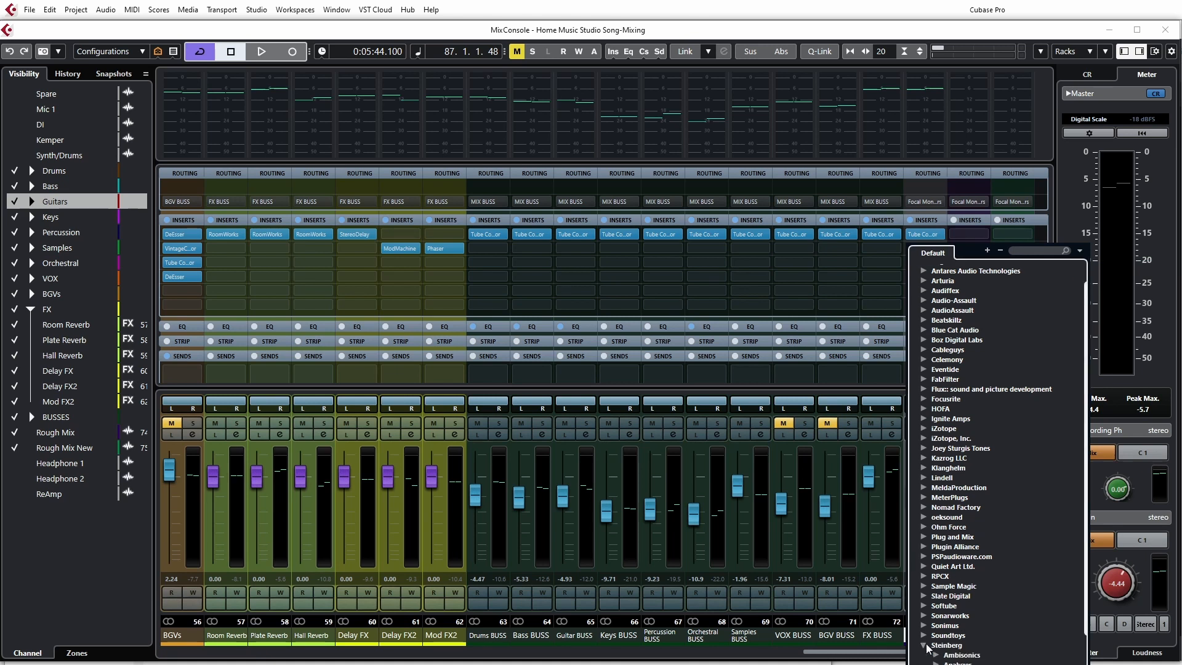
{"action": "scroll", "coordinate": [997, 462], "scroll_direction": "down", "scroll_amount": 5}
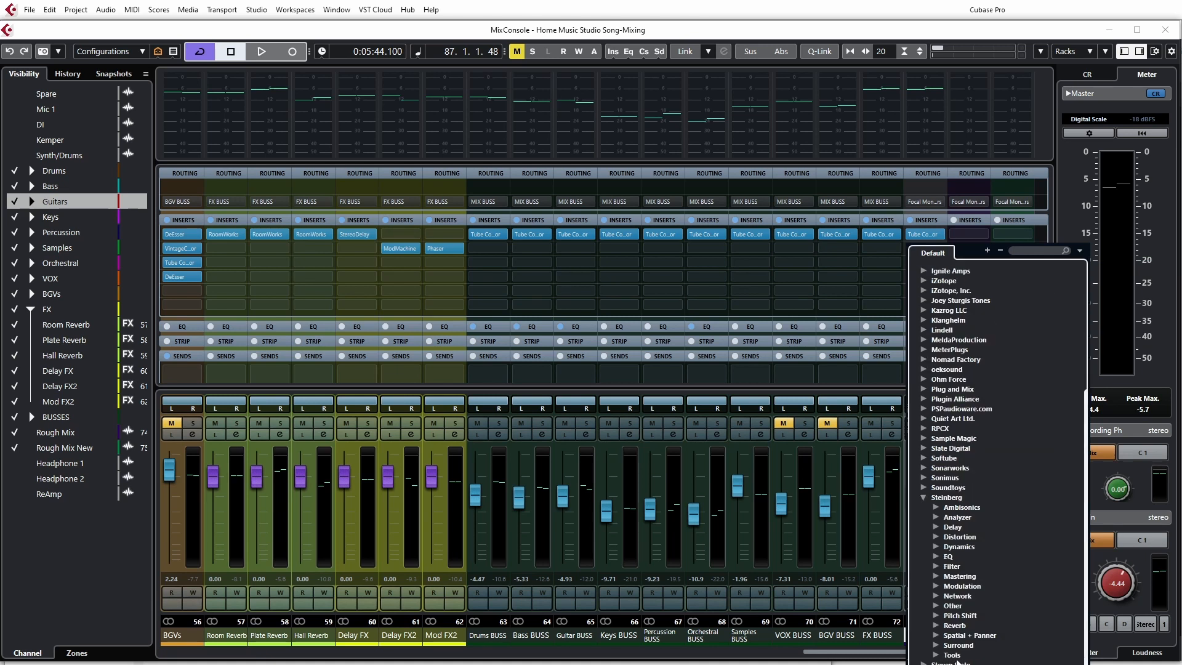
{"action": "left_click", "coordinate": [936, 536]}
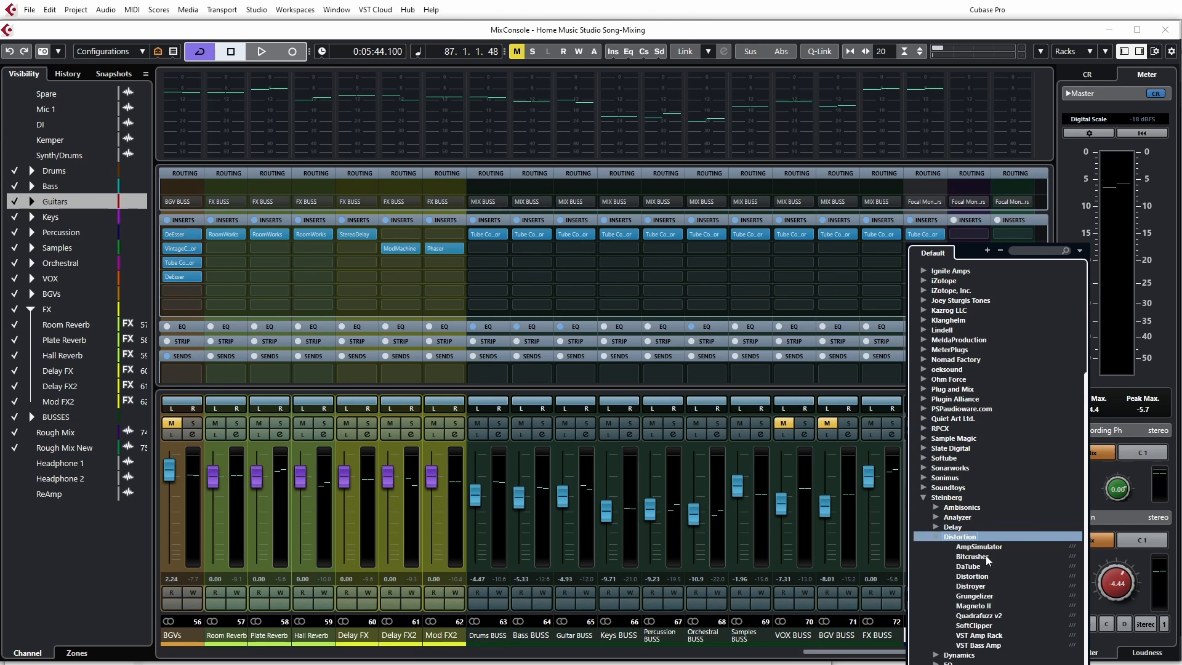
{"action": "double_click", "coordinate": [979, 606]}
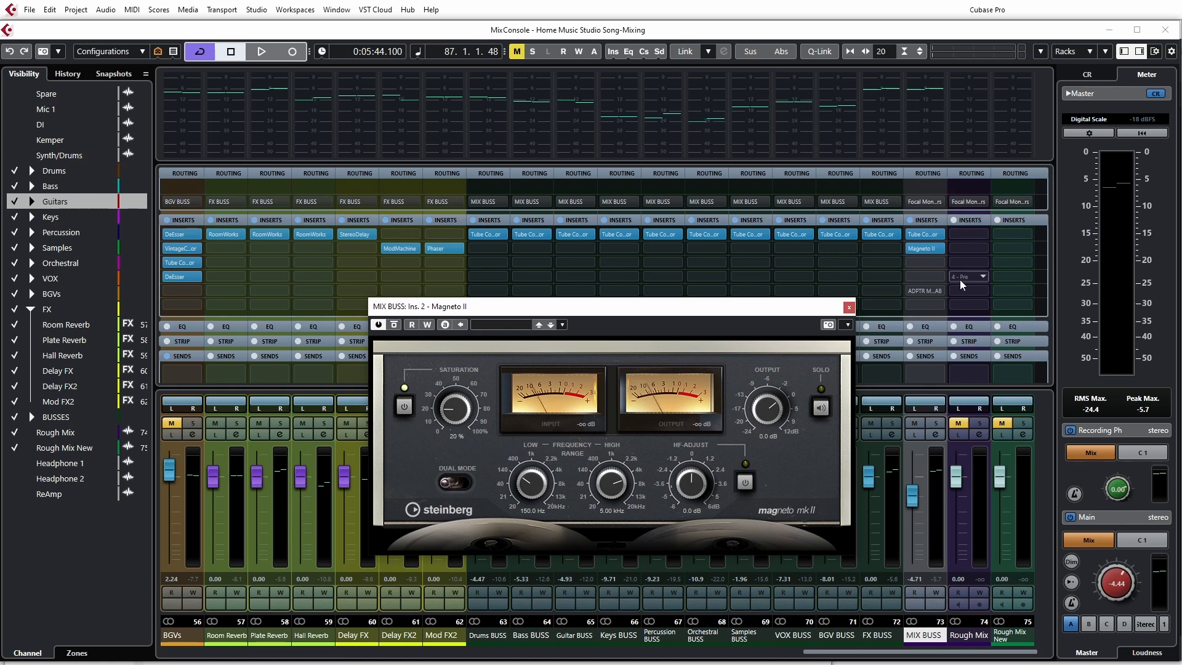
{"action": "left_click_drag", "start_coordinate": [775, 311], "coordinate": [814, 322]}
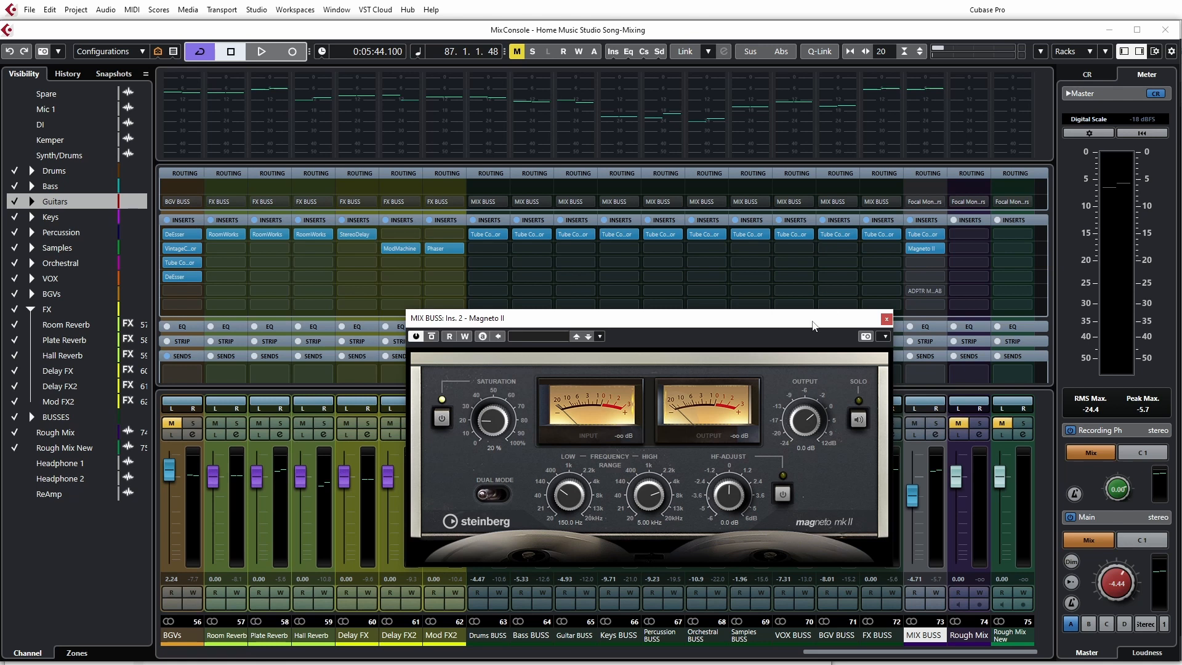
- Audition Magneto II's Master presets Reel2Reel, more Bass and more Air during playback, and settle on Master - Warmth
{"action": "left_click", "coordinate": [537, 336]}
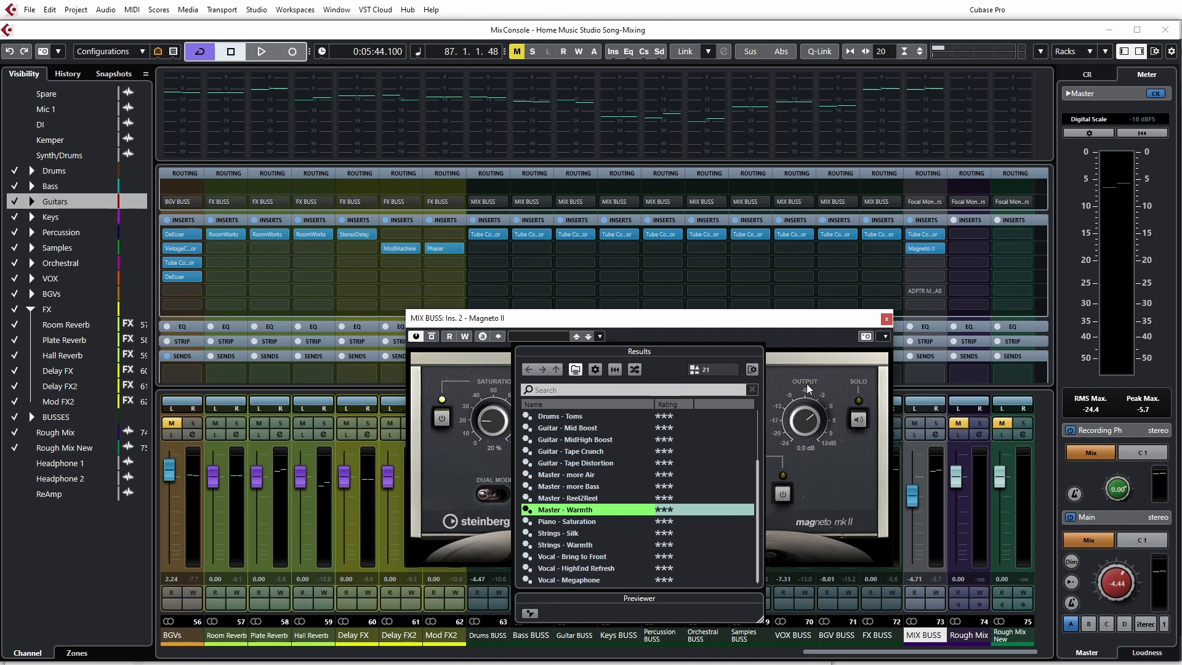
{"action": "key", "text": "space"}
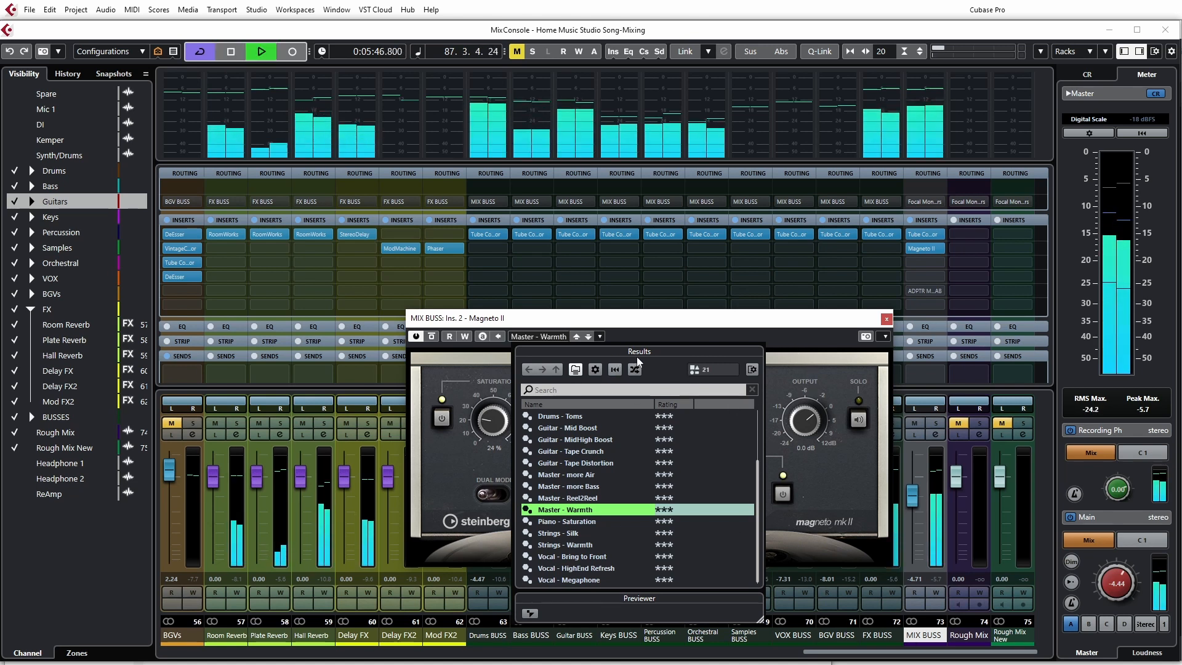
{"action": "left_click", "coordinate": [582, 499]}
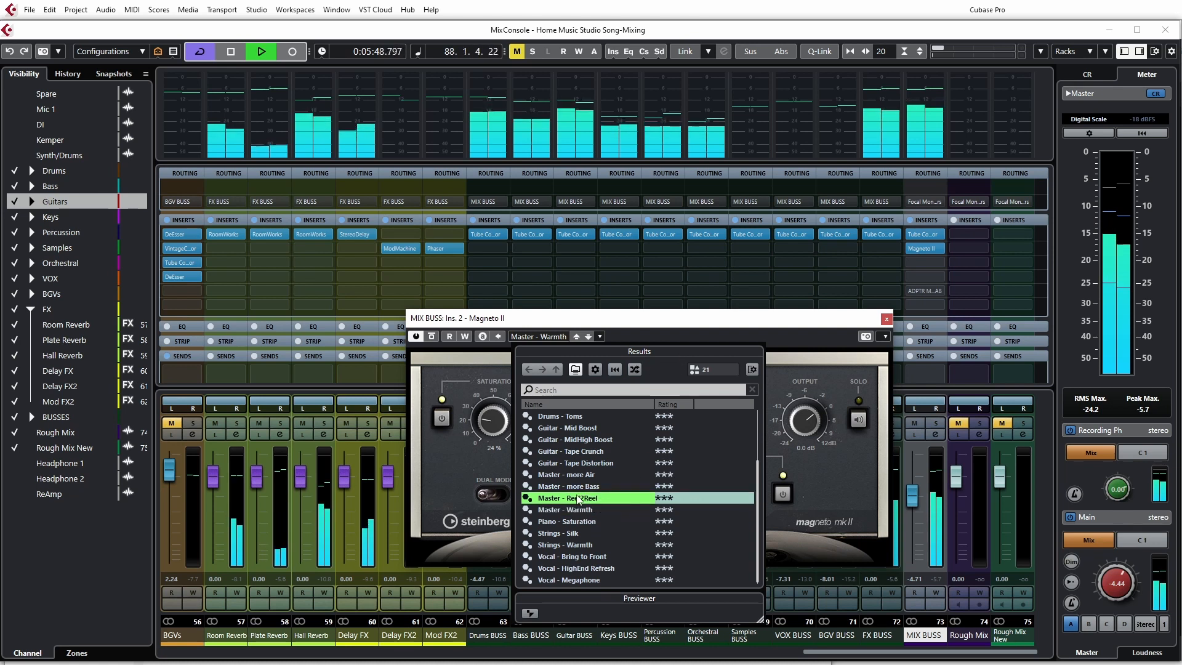
{"action": "left_click", "coordinate": [584, 491]}
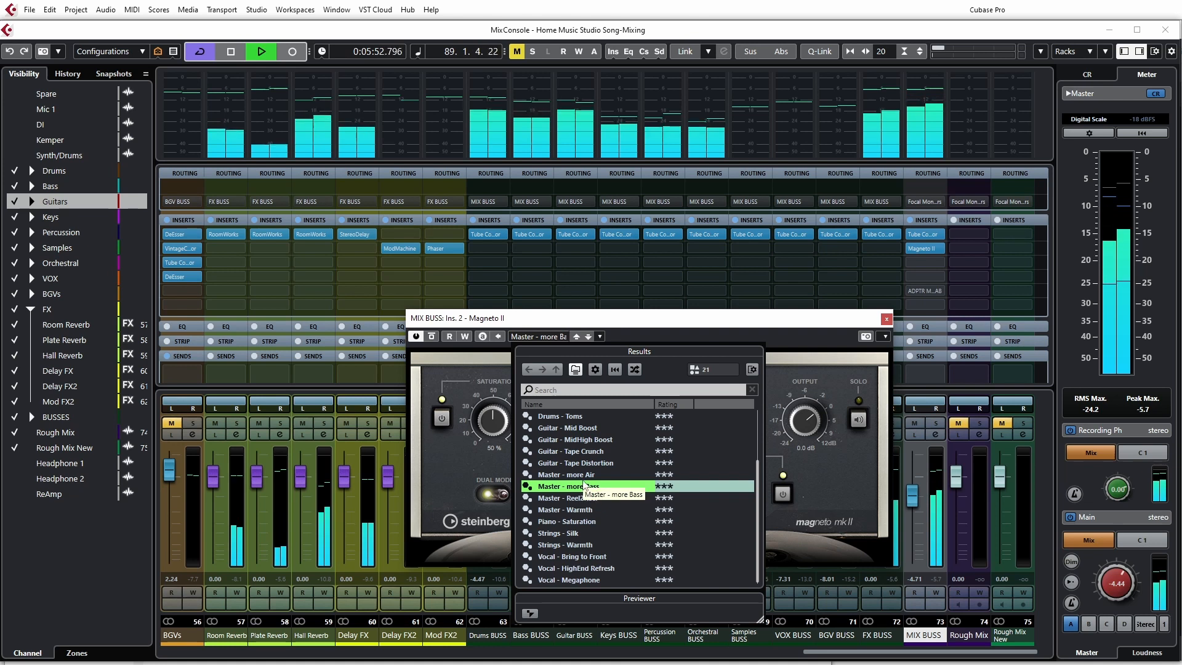
{"action": "left_click", "coordinate": [583, 476]}
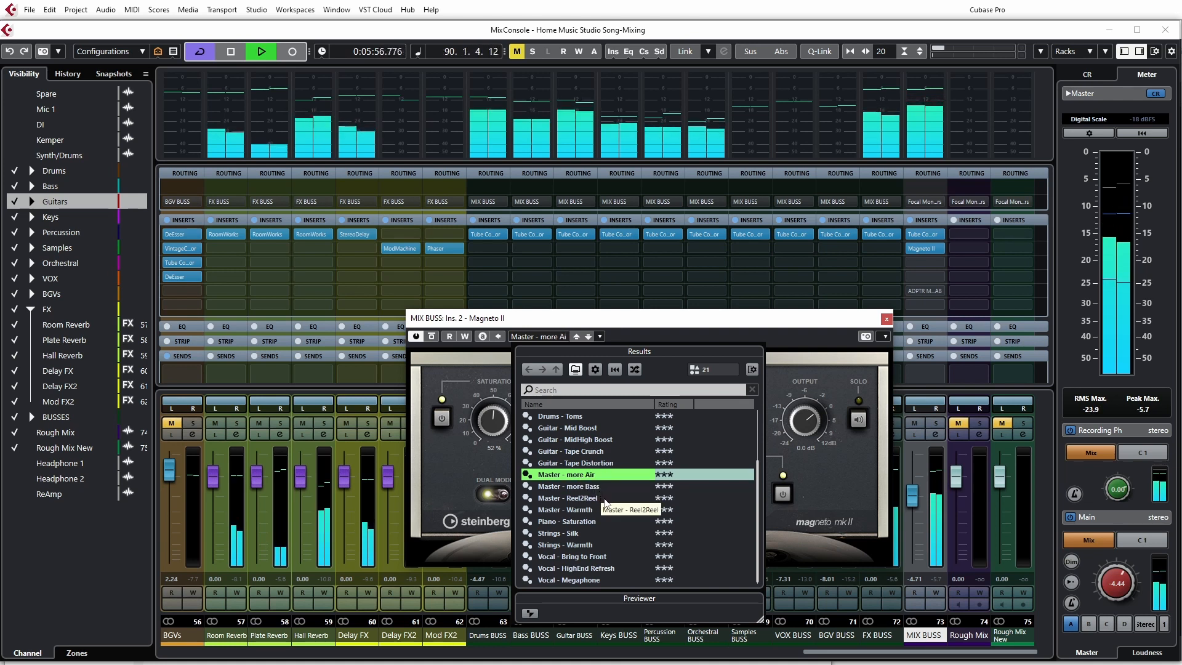
{"action": "left_click", "coordinate": [578, 512]}
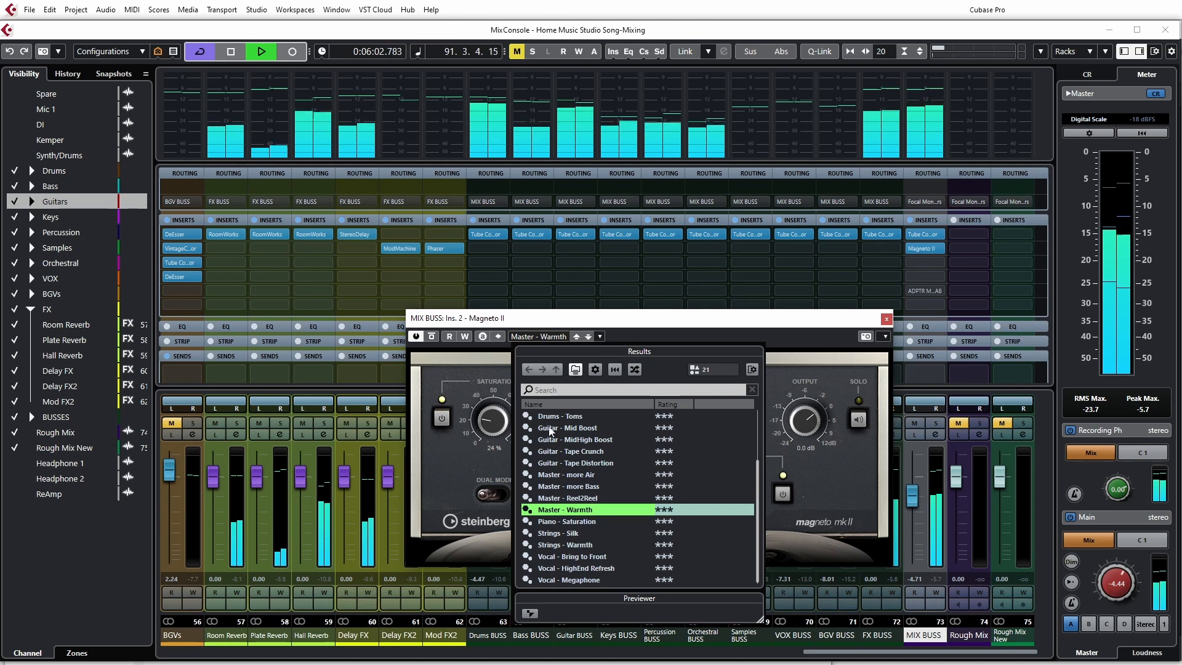
- Close the preset list, bypass and re-enable Magneto II during playback to compare the sound, and stop playback
{"action": "left_click", "coordinate": [433, 349]}
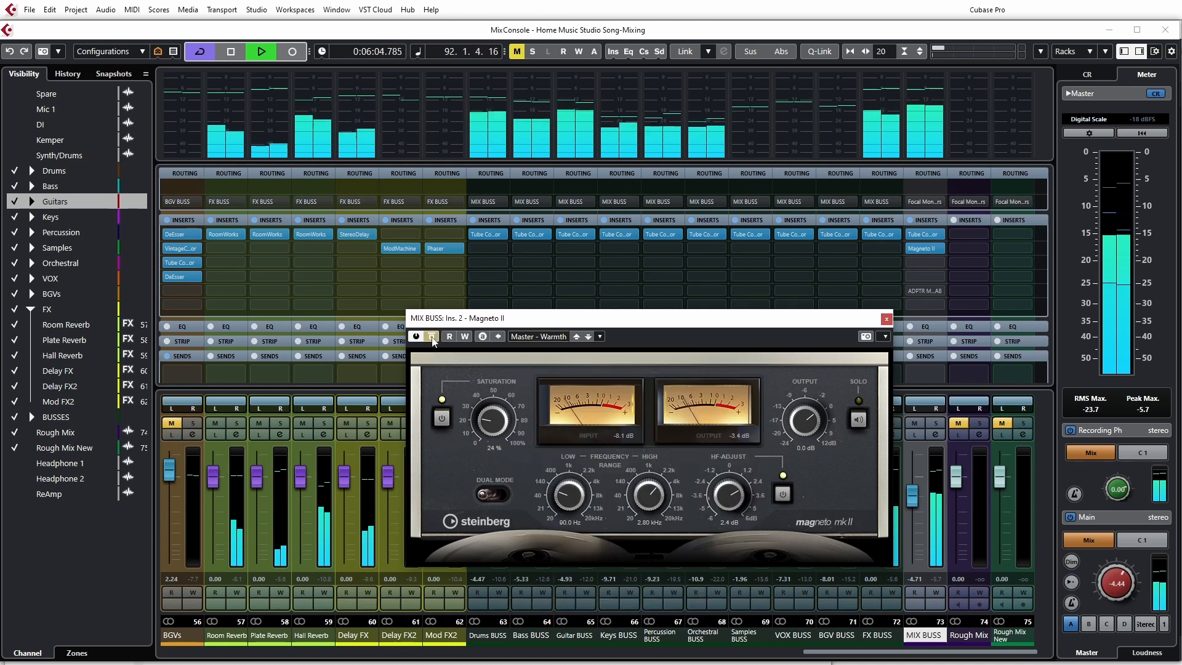
{"action": "left_click", "coordinate": [432, 337]}
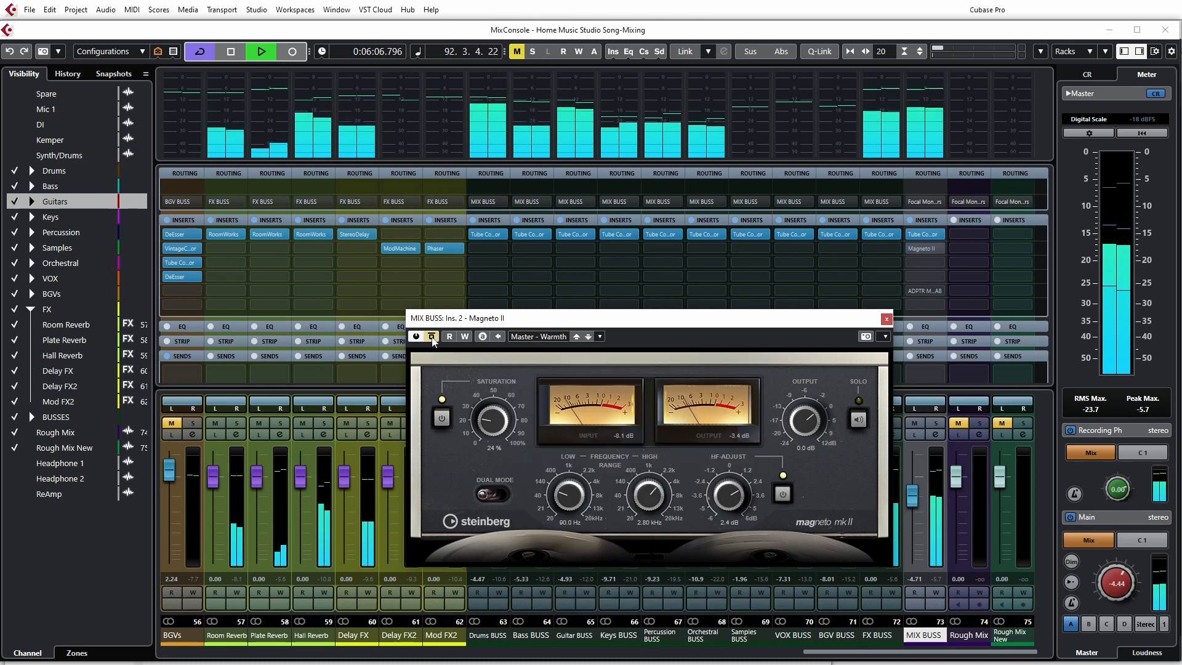
{"action": "left_click", "coordinate": [431, 338]}
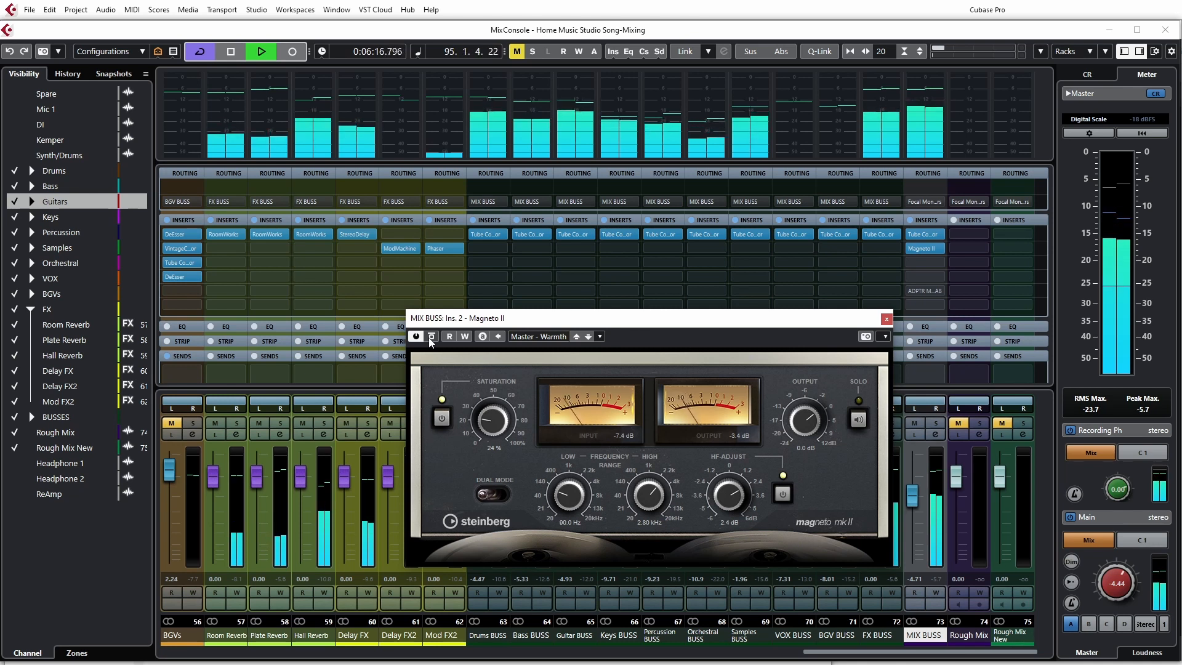
{"action": "key", "text": "space"}
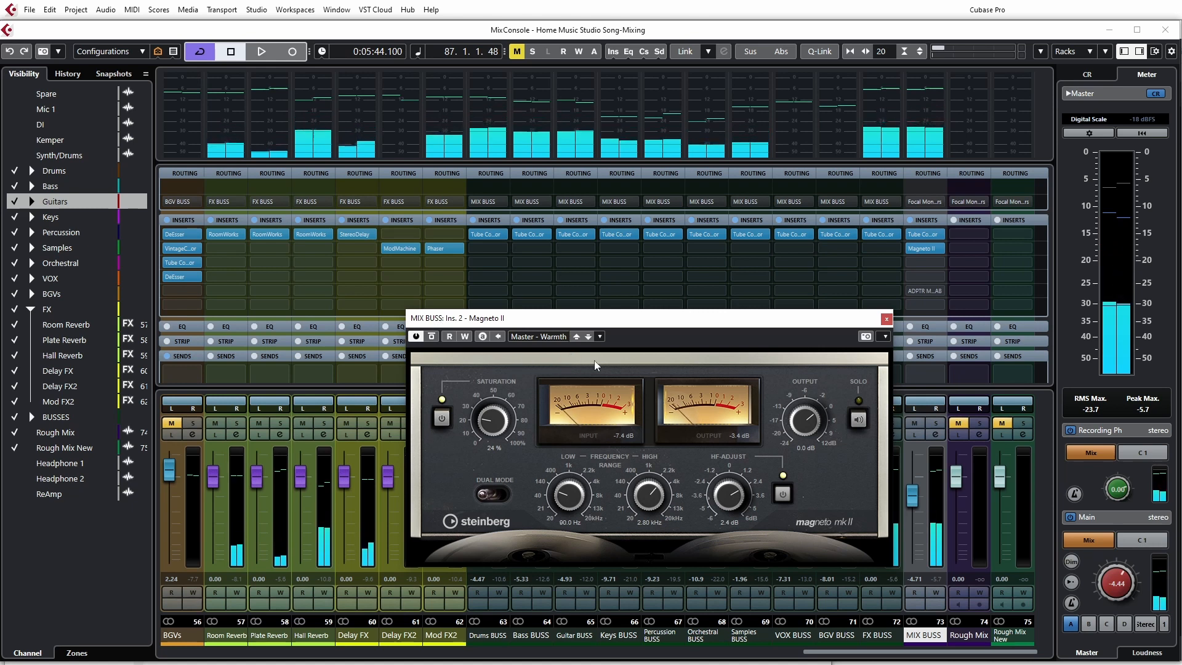
- Compare the MIX BUSS sound with Magneto II bypassed and active during playback, leave it active, and stop playback
{"action": "left_click", "coordinate": [432, 337]}
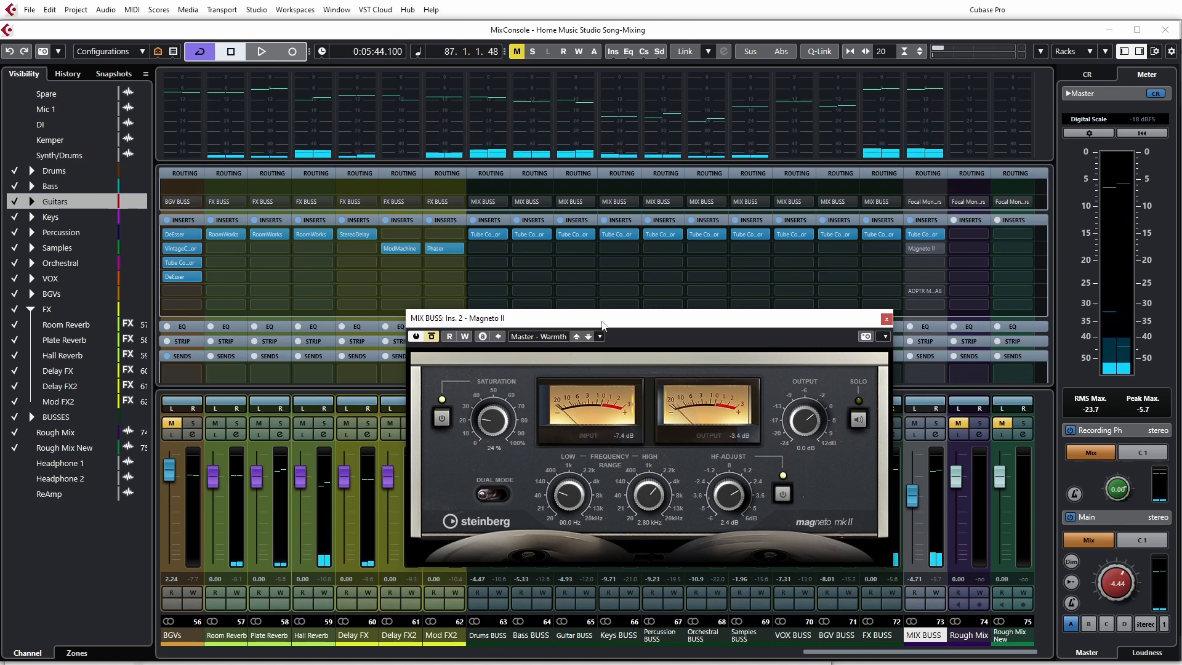
{"action": "key", "text": "space"}
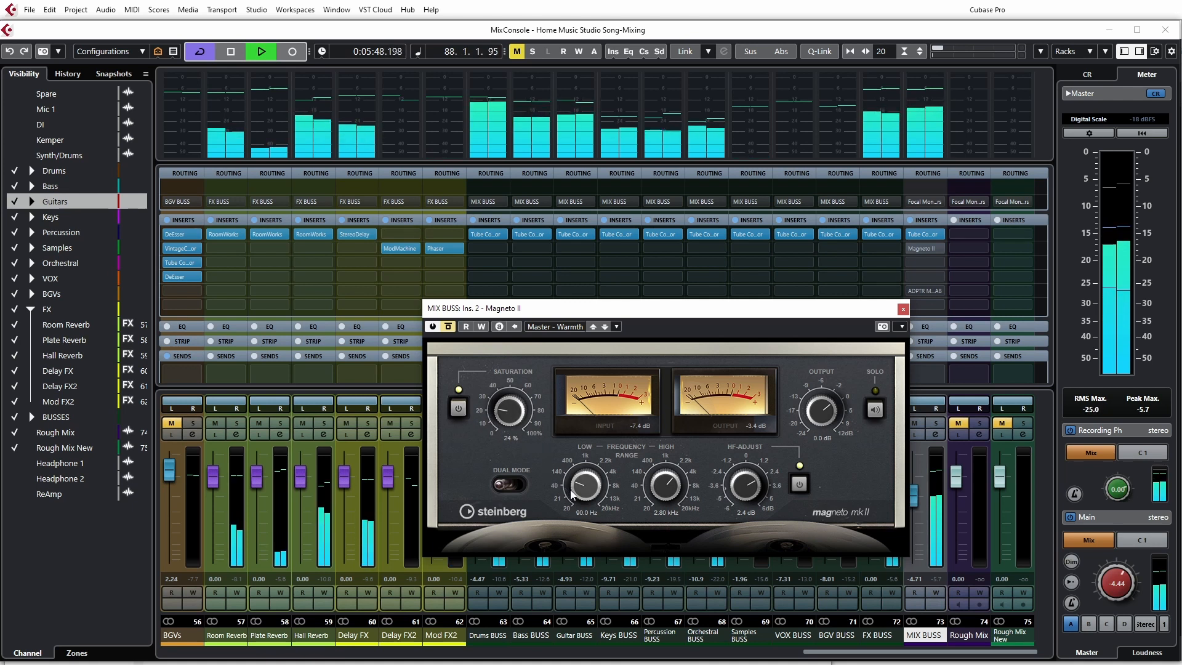
{"action": "key", "text": "space"}
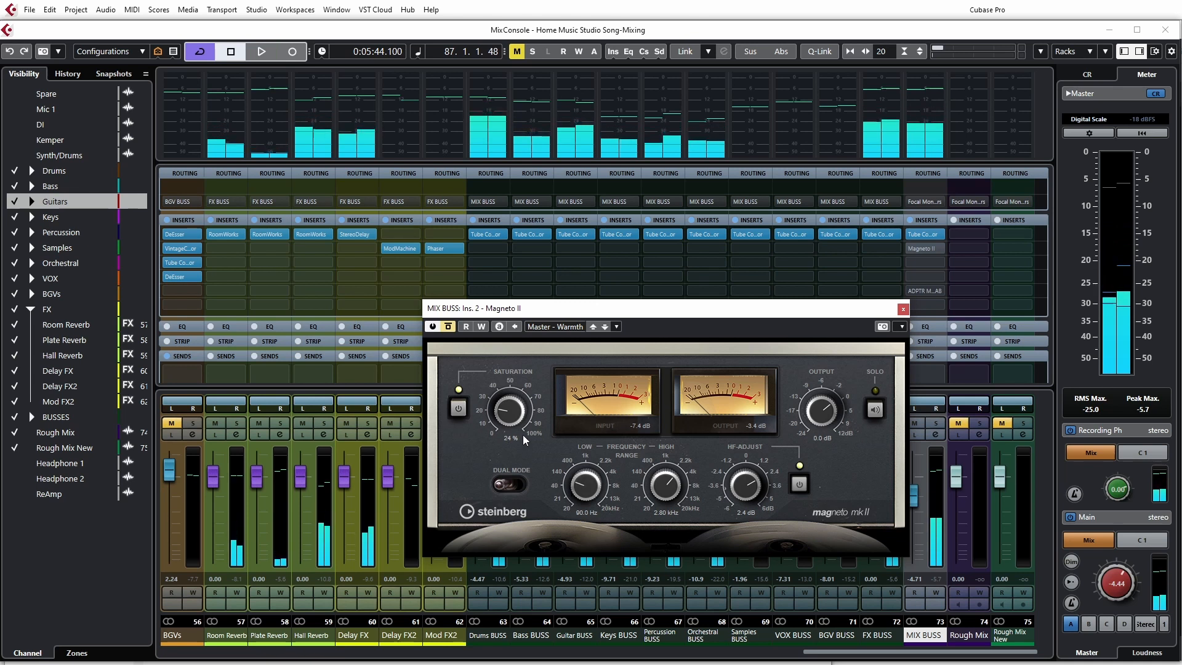
{"action": "key", "text": "space"}
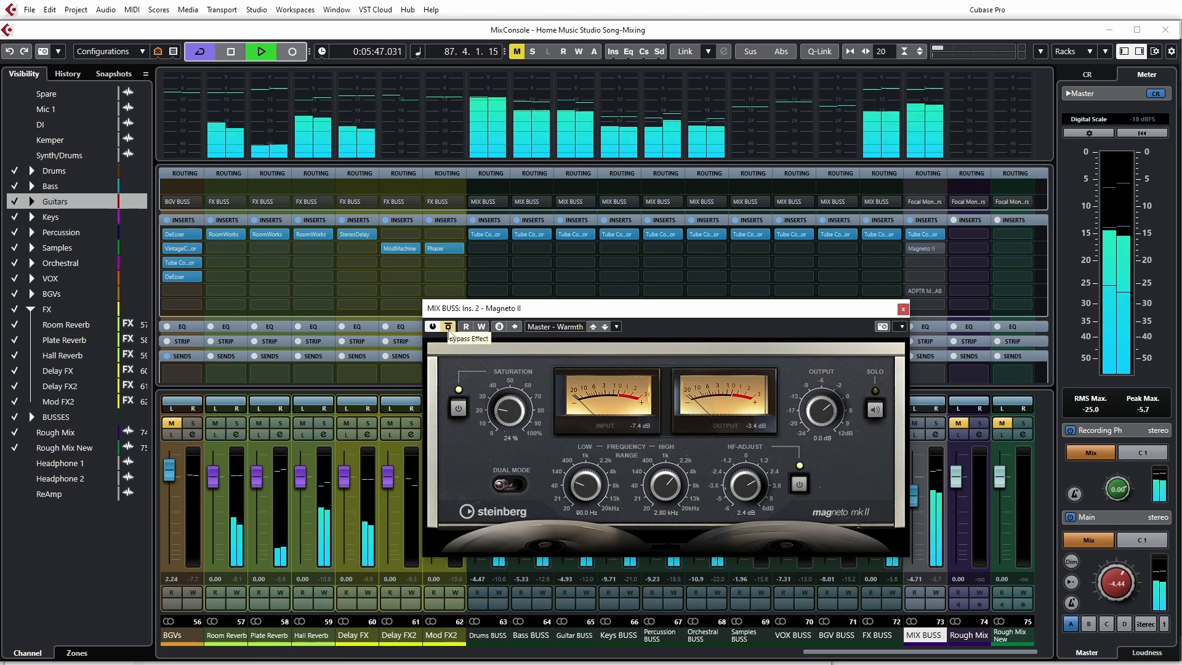
{"action": "left_click", "coordinate": [449, 331]}
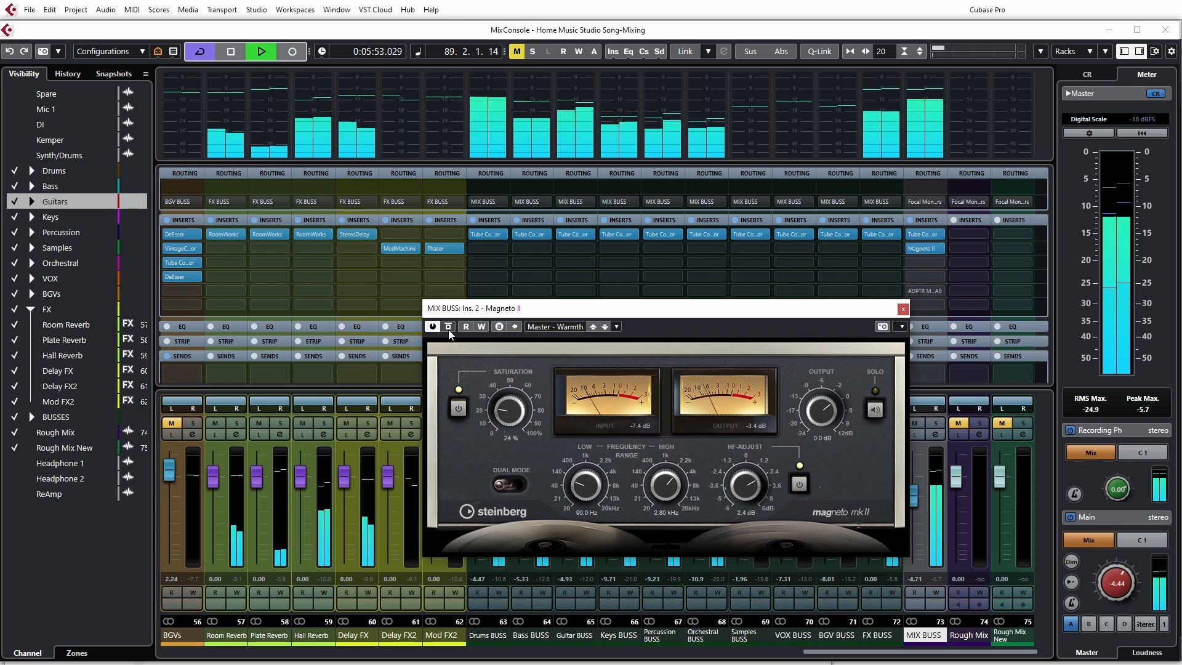
{"action": "left_click", "coordinate": [449, 331]}
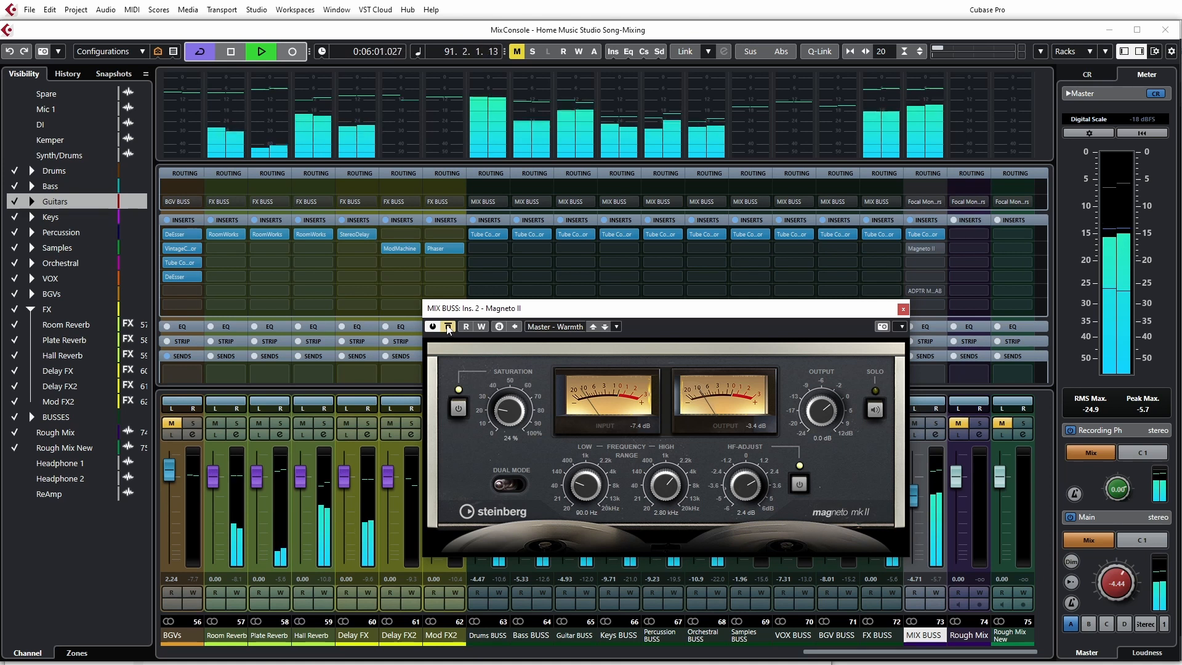
{"action": "left_click", "coordinate": [448, 327]}
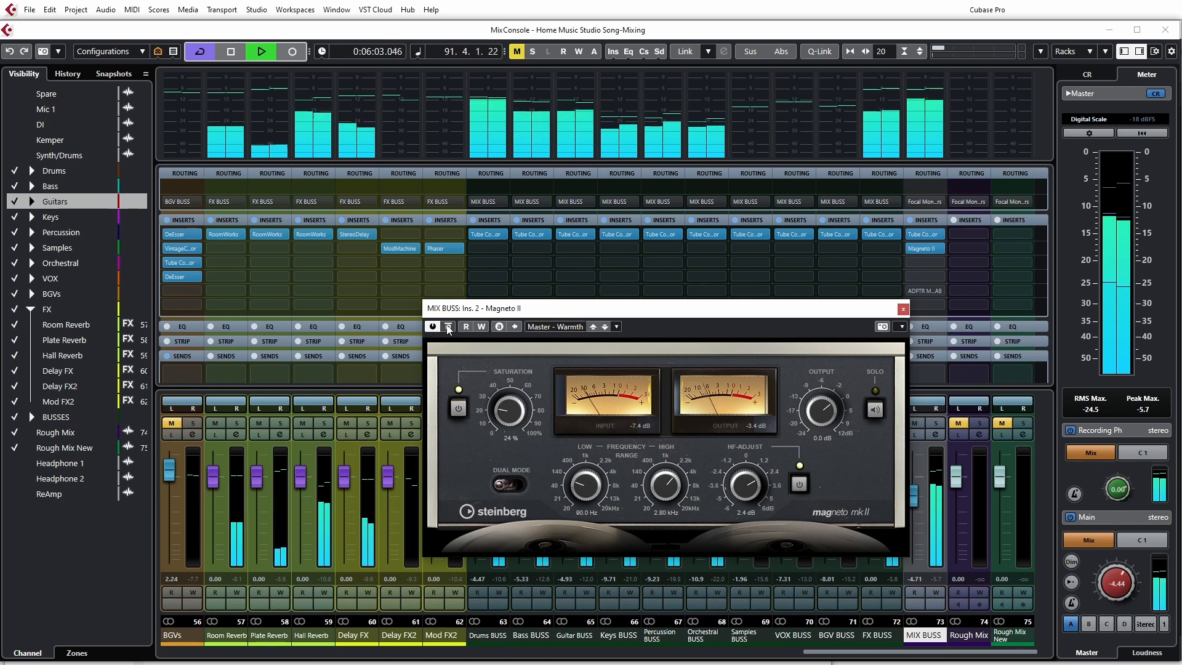
{"action": "key", "text": "space"}
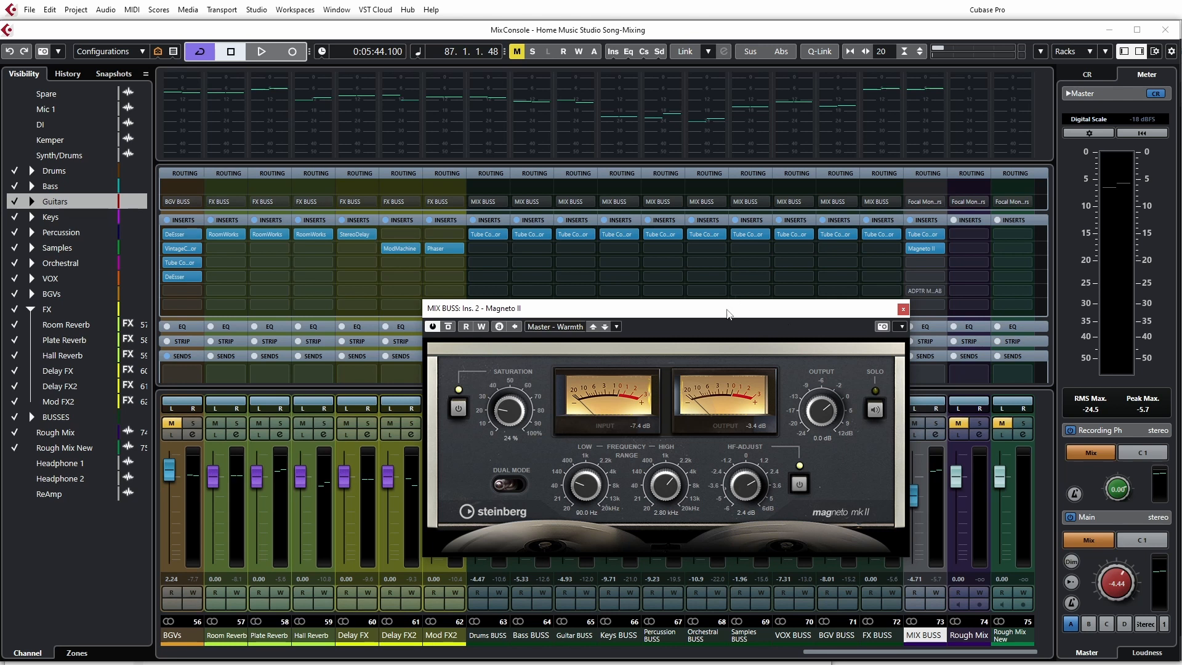
- Replay the section, toggle the MIX BUSS Magneto II bypass on and off once more, close the plug-in and stop playback
{"action": "key", "text": "space"}
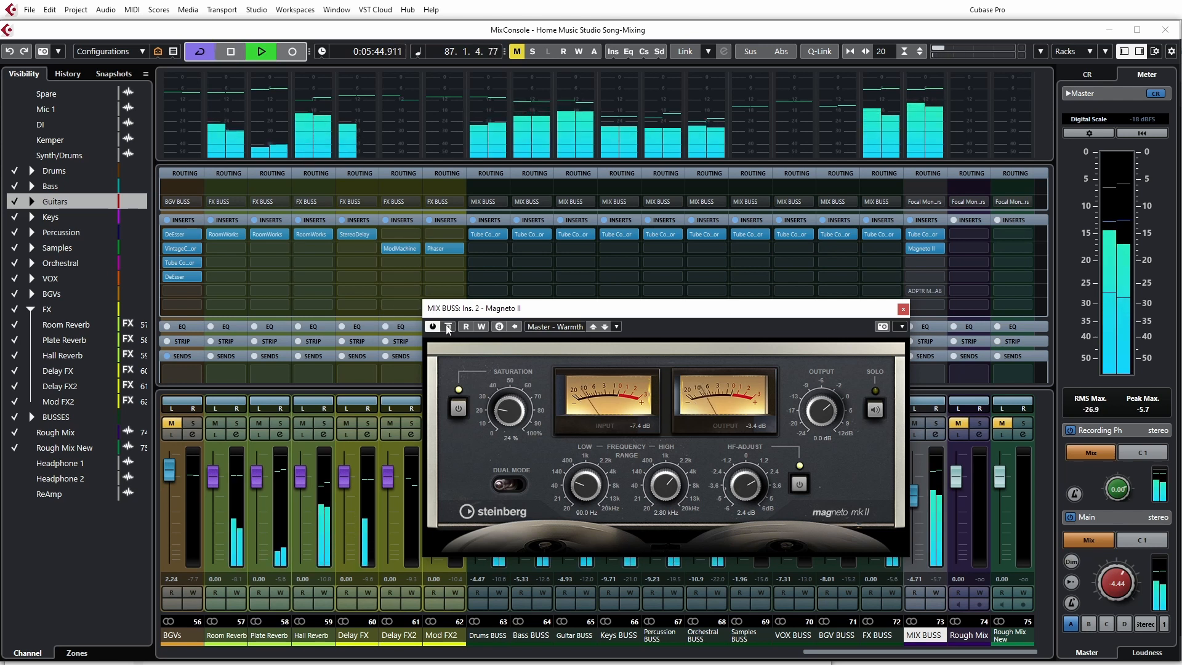
{"action": "left_click", "coordinate": [449, 328]}
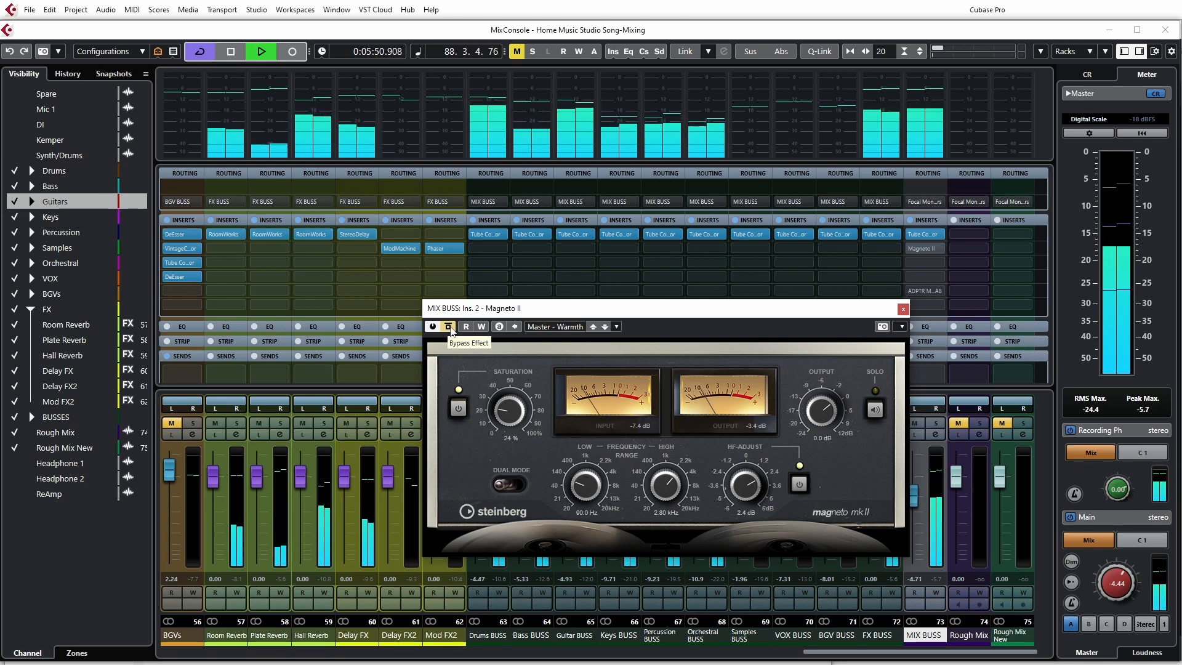
{"action": "left_click", "coordinate": [449, 328]}
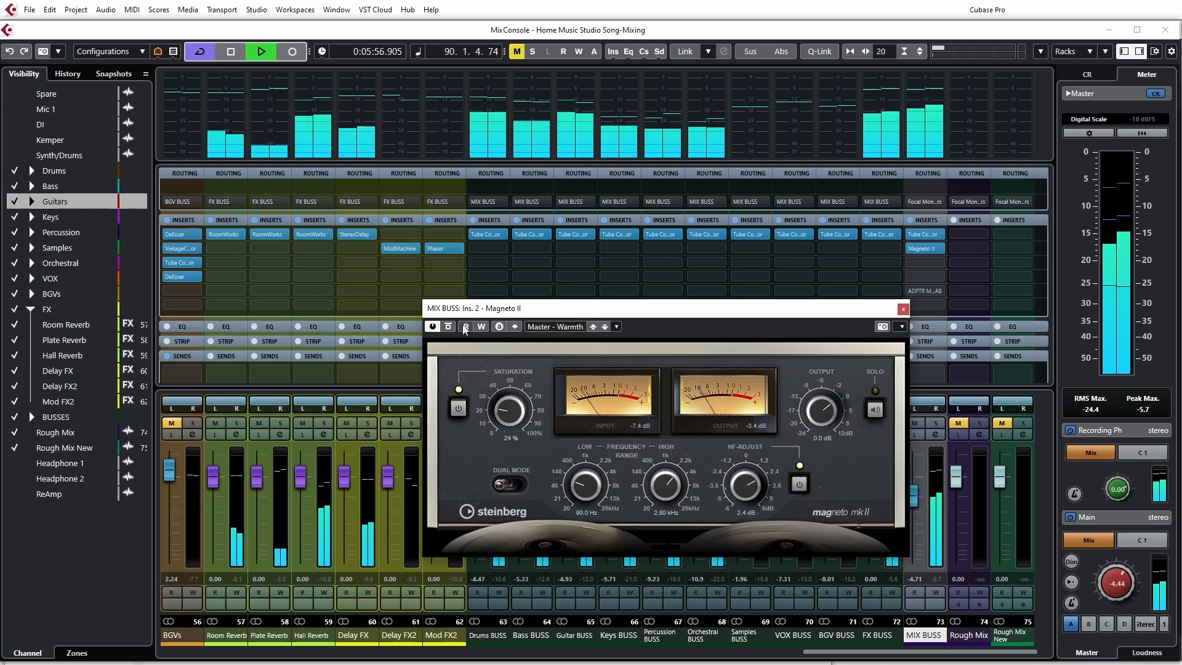
{"action": "left_click", "coordinate": [903, 309]}
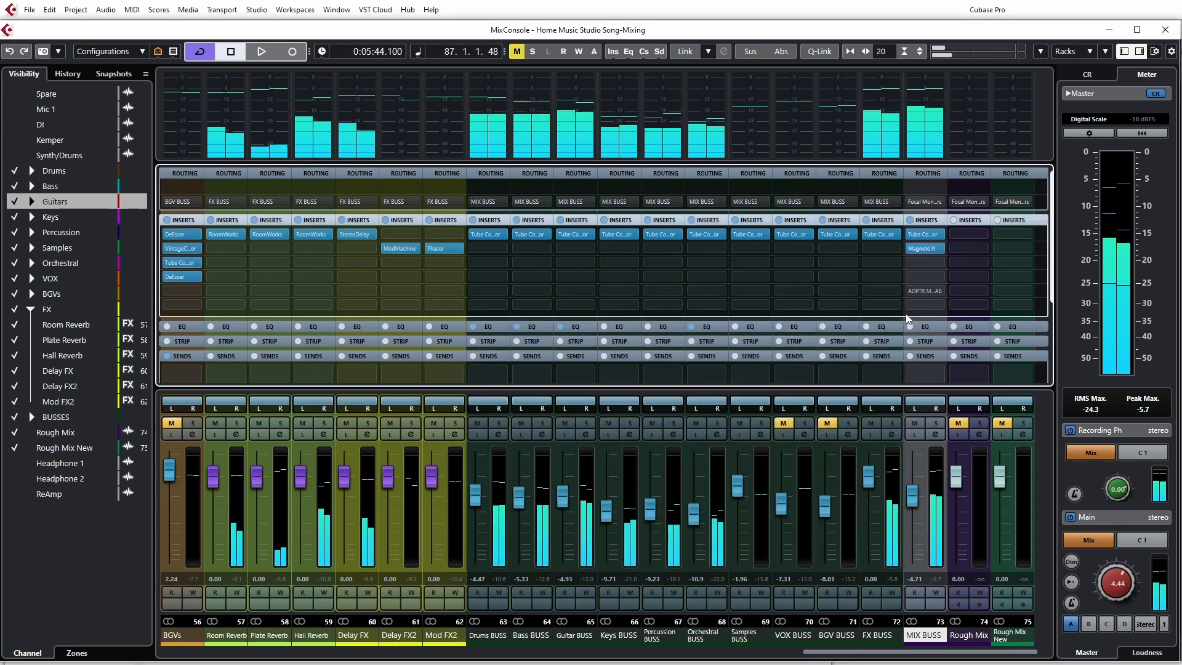
{"action": "key", "text": "space"}
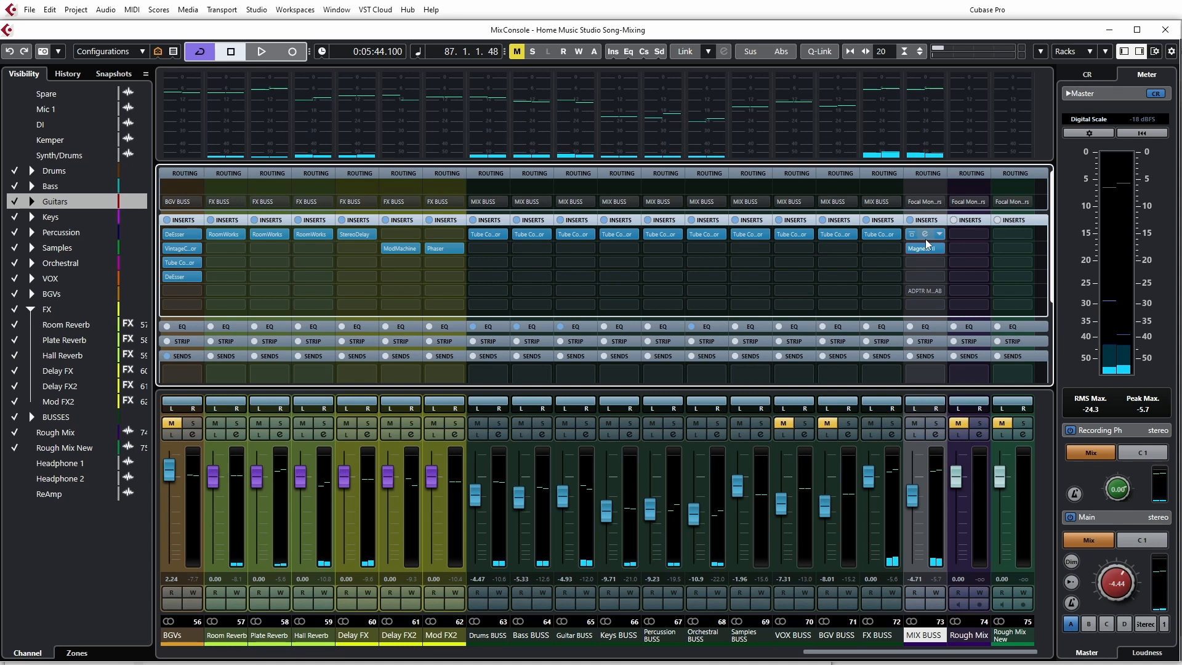
- Insert Magneto II in the Drums BUSS's second insert slot and solo the Drums BUSS
{"action": "left_click", "coordinate": [506, 245]}
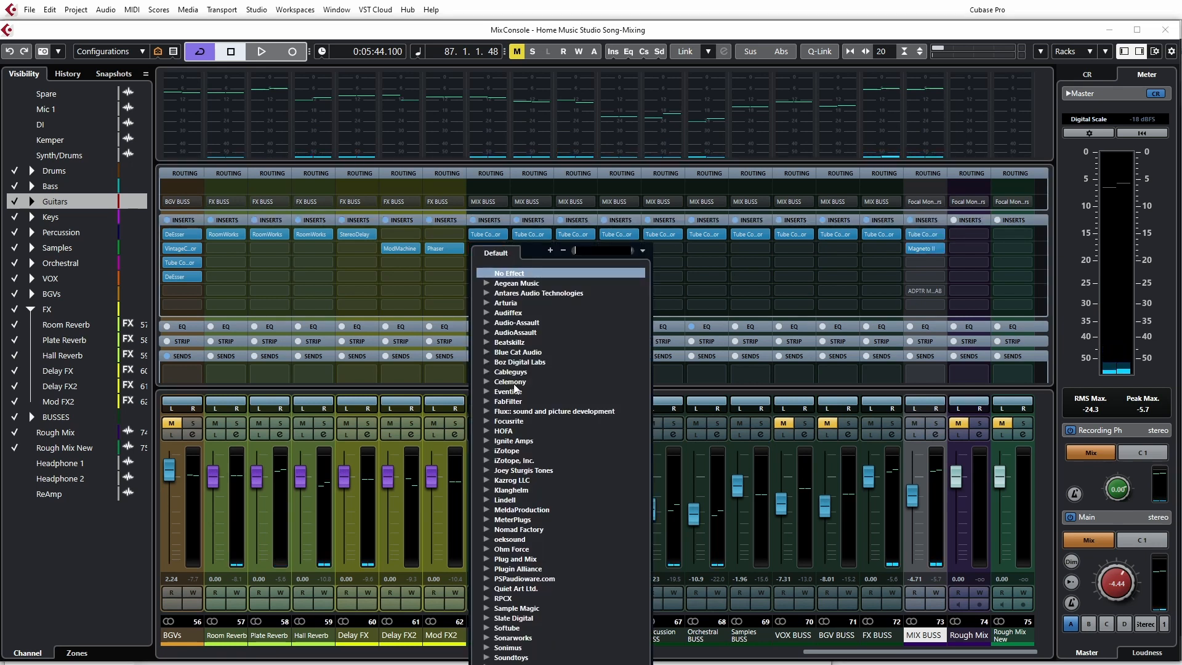
{"action": "type", "text": "magn"}
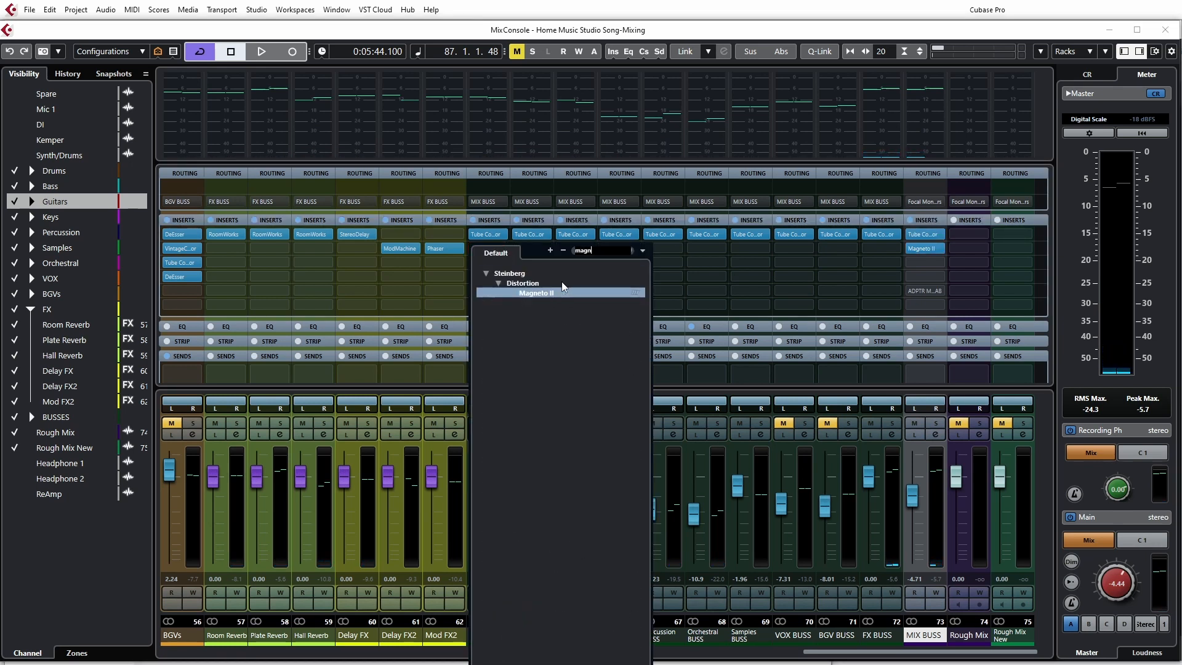
{"action": "left_click", "coordinate": [555, 294]}
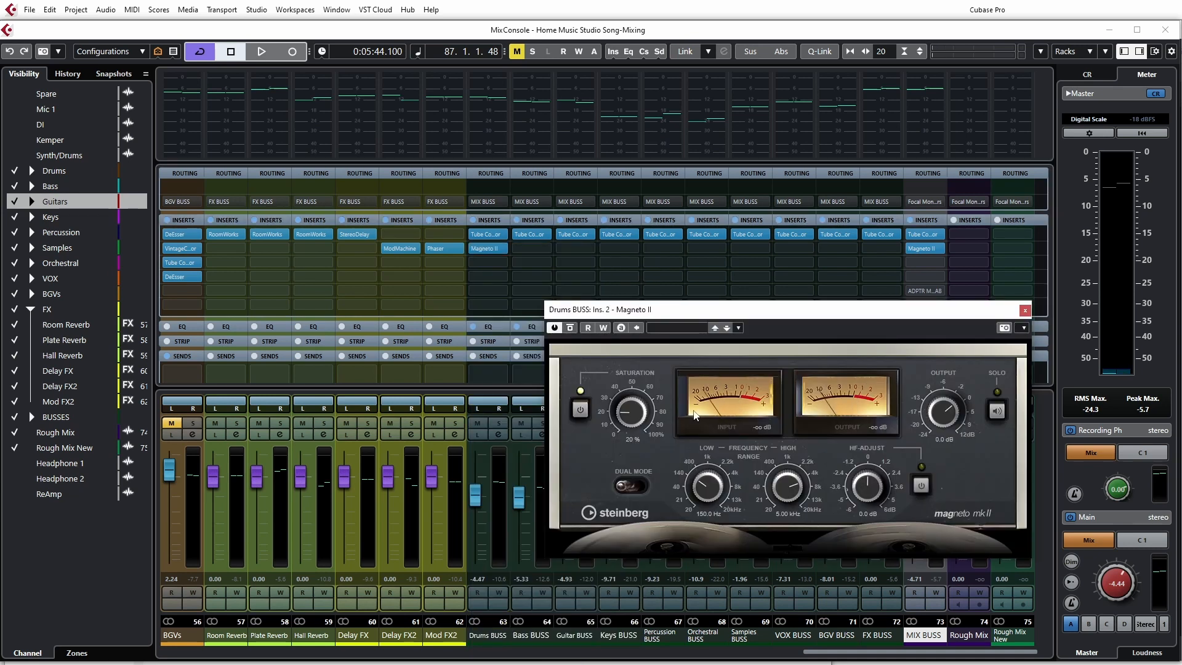
{"action": "left_click_drag", "start_coordinate": [777, 313], "coordinate": [803, 296]}
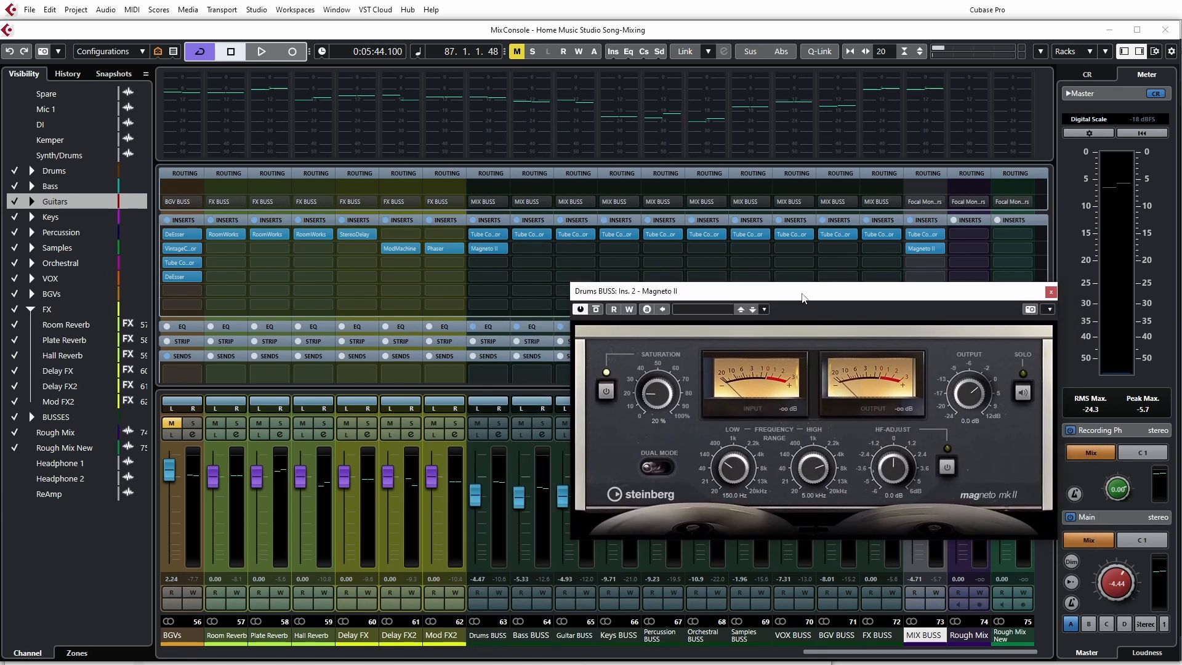
{"action": "left_click", "coordinate": [496, 424]}
- Audition Magneto II's presets Drum Group 1, 2 and 3 on the Drums BUSS during playback, and settle on Drum Group 3
{"action": "left_click", "coordinate": [701, 309]}
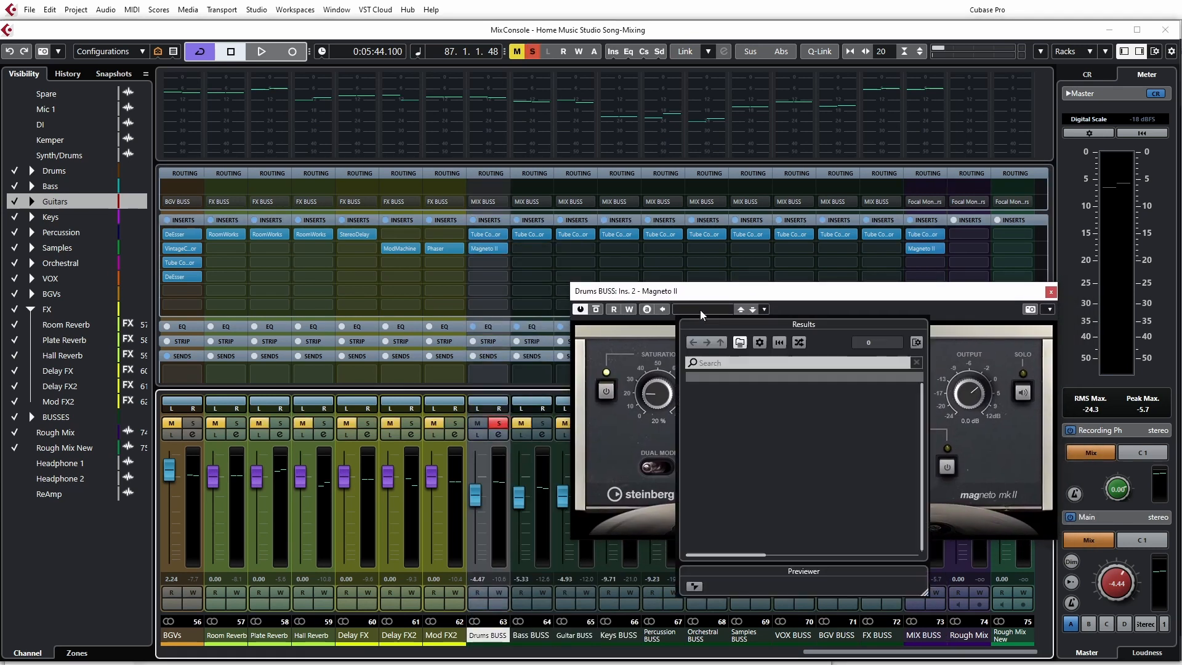
{"action": "scroll", "coordinate": [764, 476], "scroll_direction": "up", "scroll_amount": 2}
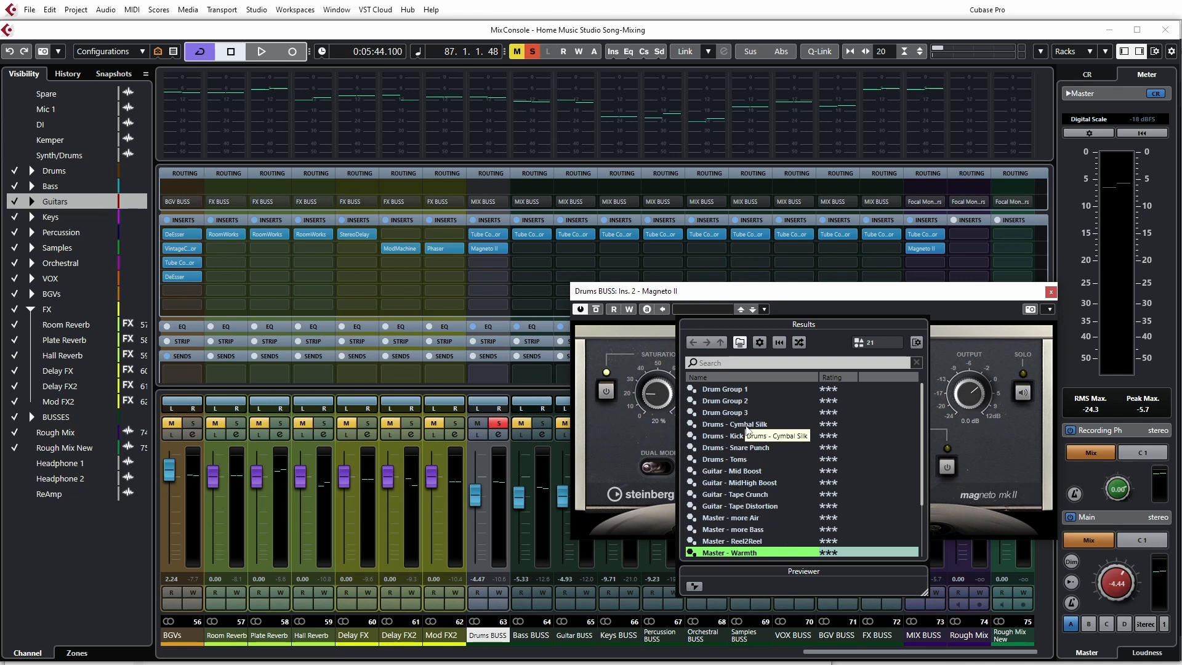
{"action": "left_click", "coordinate": [738, 391]}
{"action": "double_click", "coordinate": [740, 393]}
{"action": "key", "text": "space"}
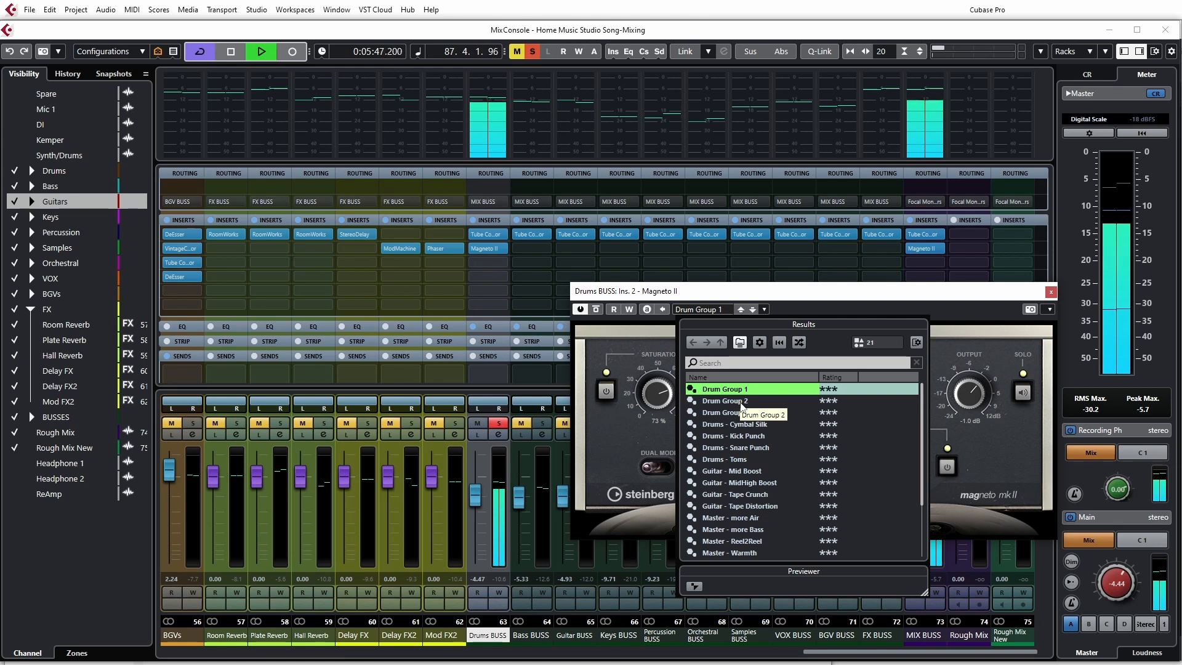
{"action": "double_click", "coordinate": [741, 403]}
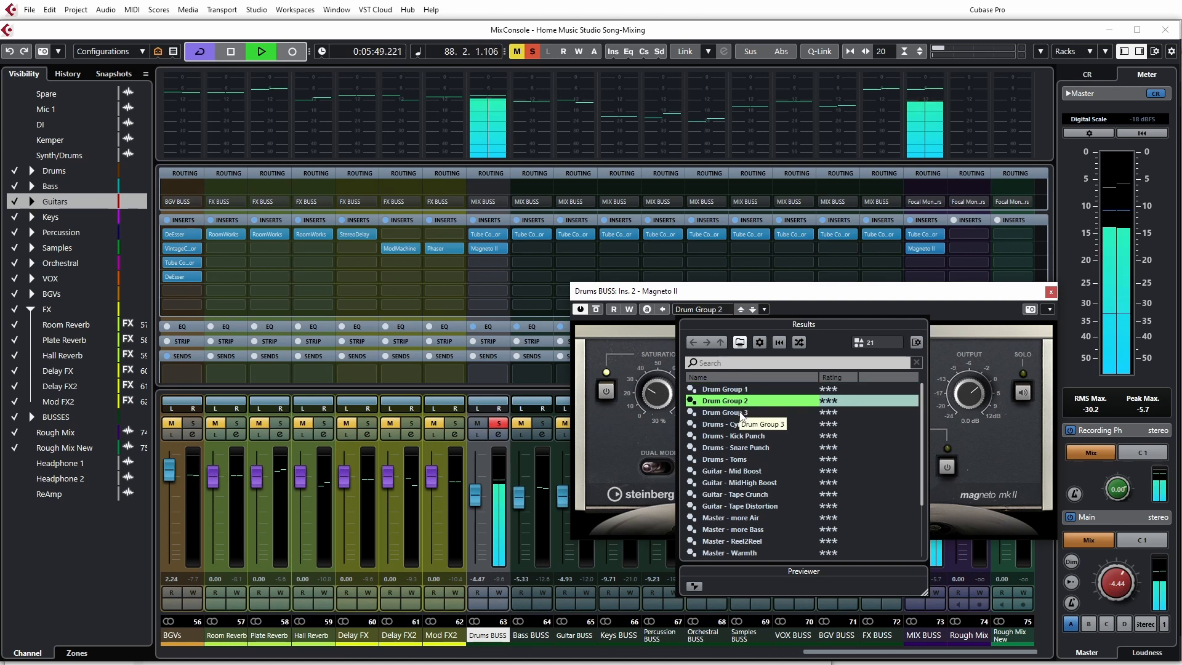
{"action": "double_click", "coordinate": [740, 418]}
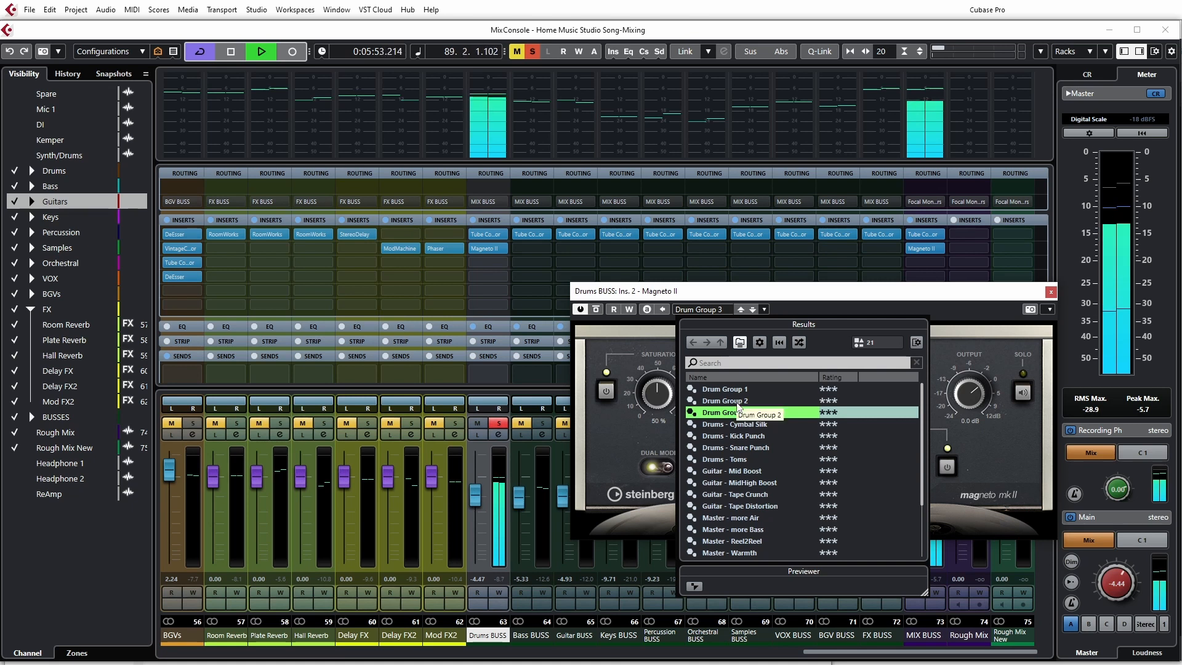
{"action": "left_click", "coordinate": [737, 403]}
{"action": "left_click", "coordinate": [737, 406]}
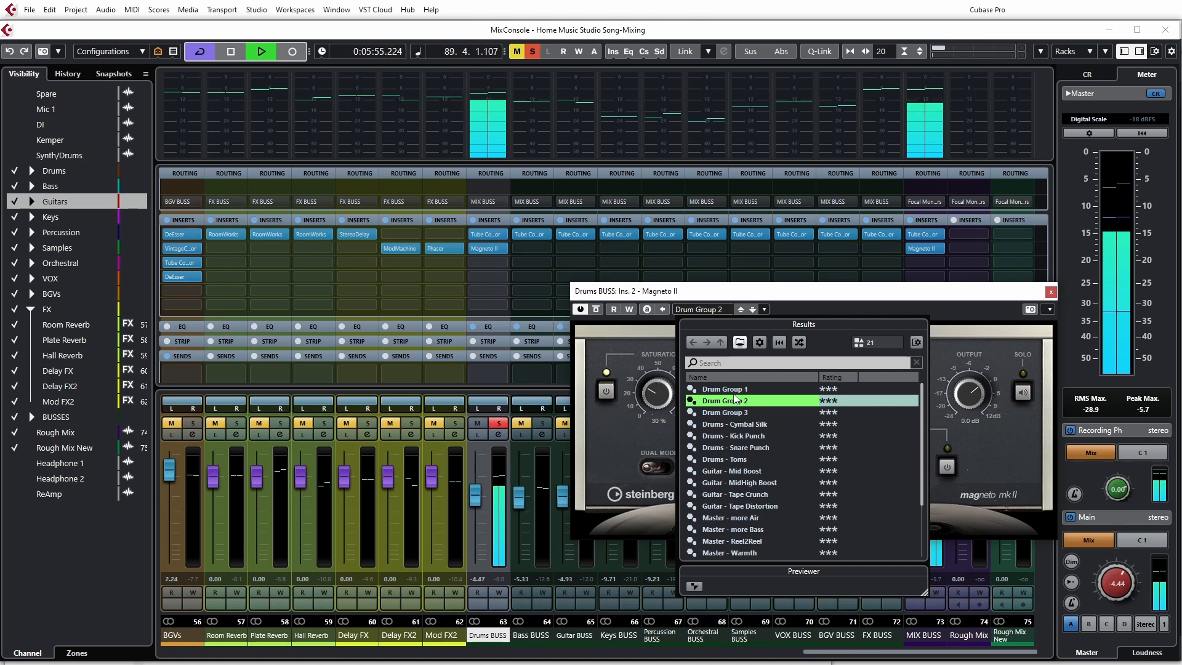
{"action": "left_click", "coordinate": [736, 394]}
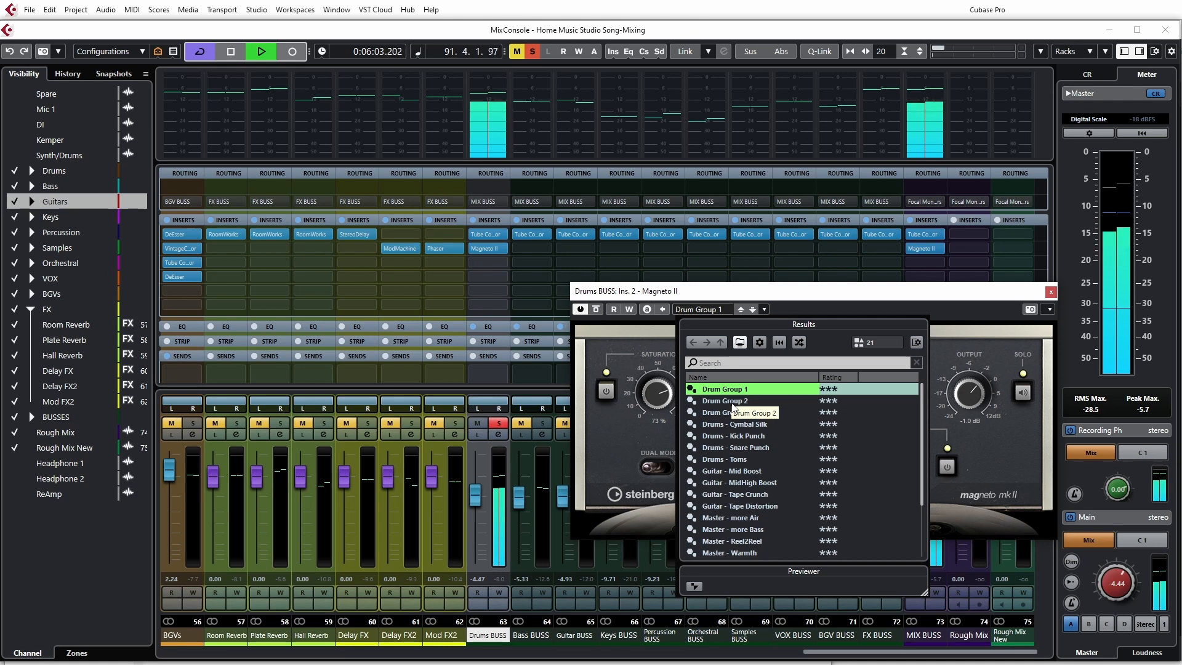
{"action": "left_click", "coordinate": [734, 412]}
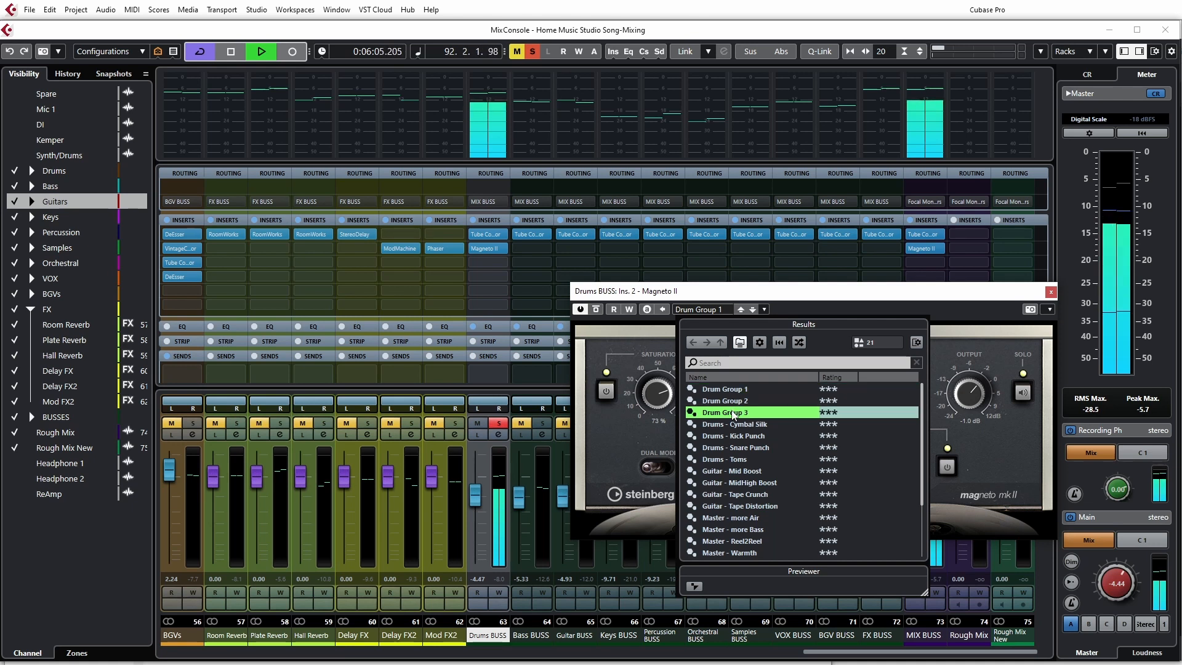
{"action": "left_click", "coordinate": [734, 404]}
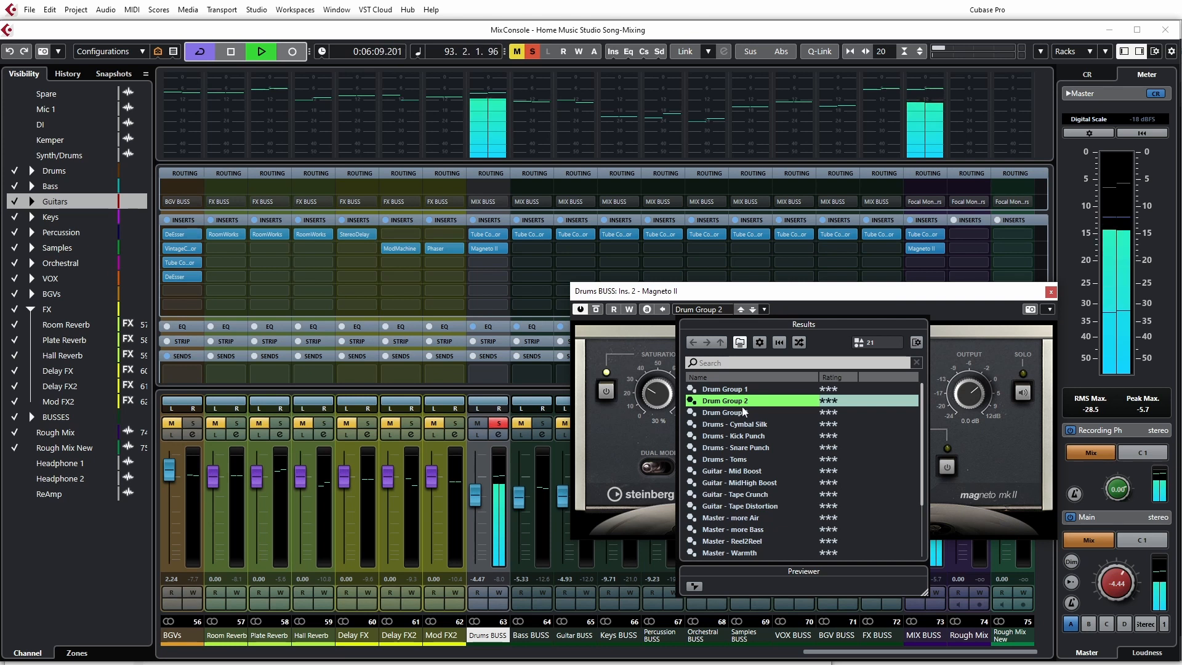
{"action": "left_click", "coordinate": [745, 413]}
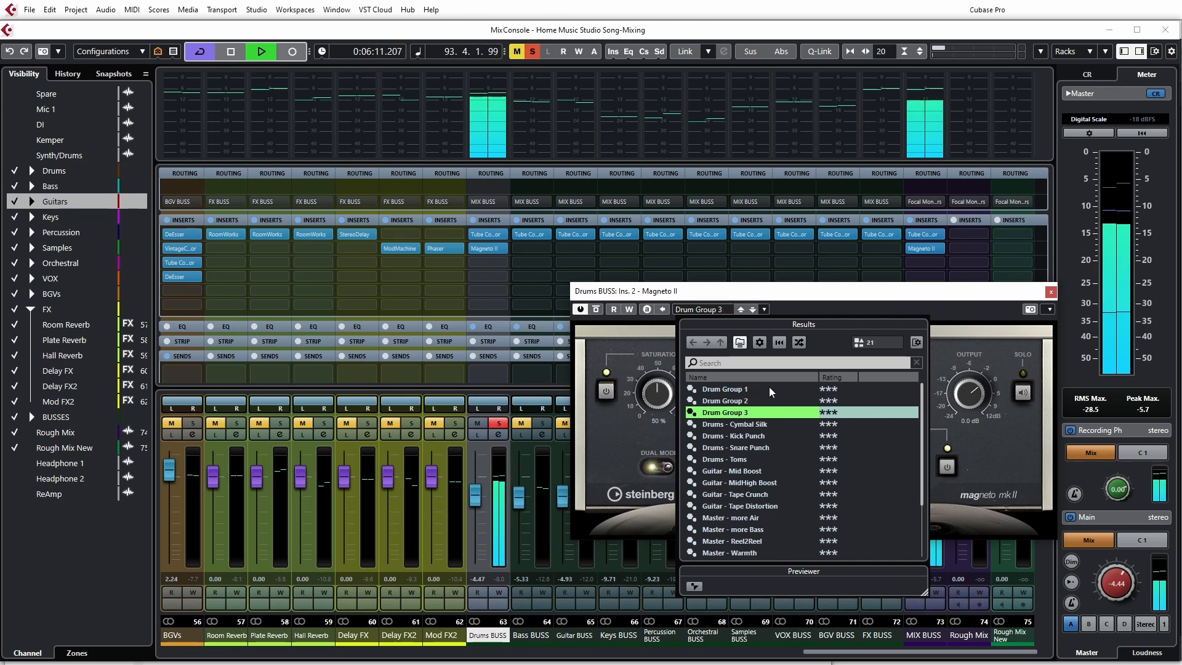
{"action": "left_click", "coordinate": [841, 308]}
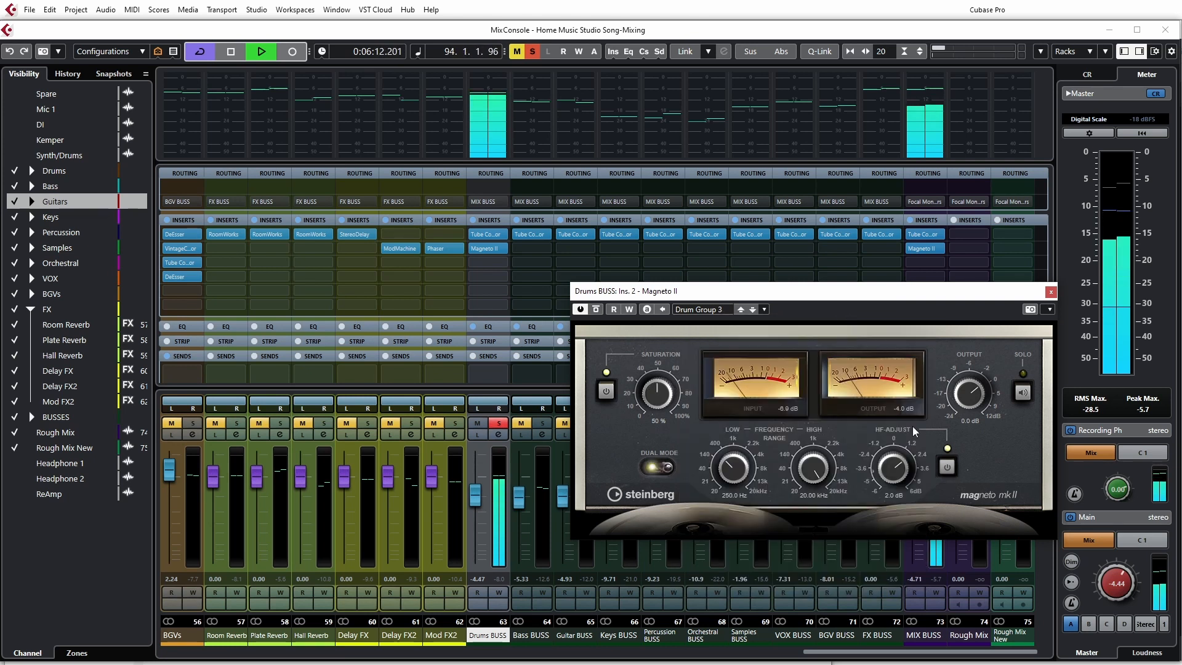
- Compare the soloed drums with Magneto II bypassed and active on the Drums BUSS and MIX BUSS, close the plug-in and stop playback
{"action": "left_click", "coordinate": [600, 310]}
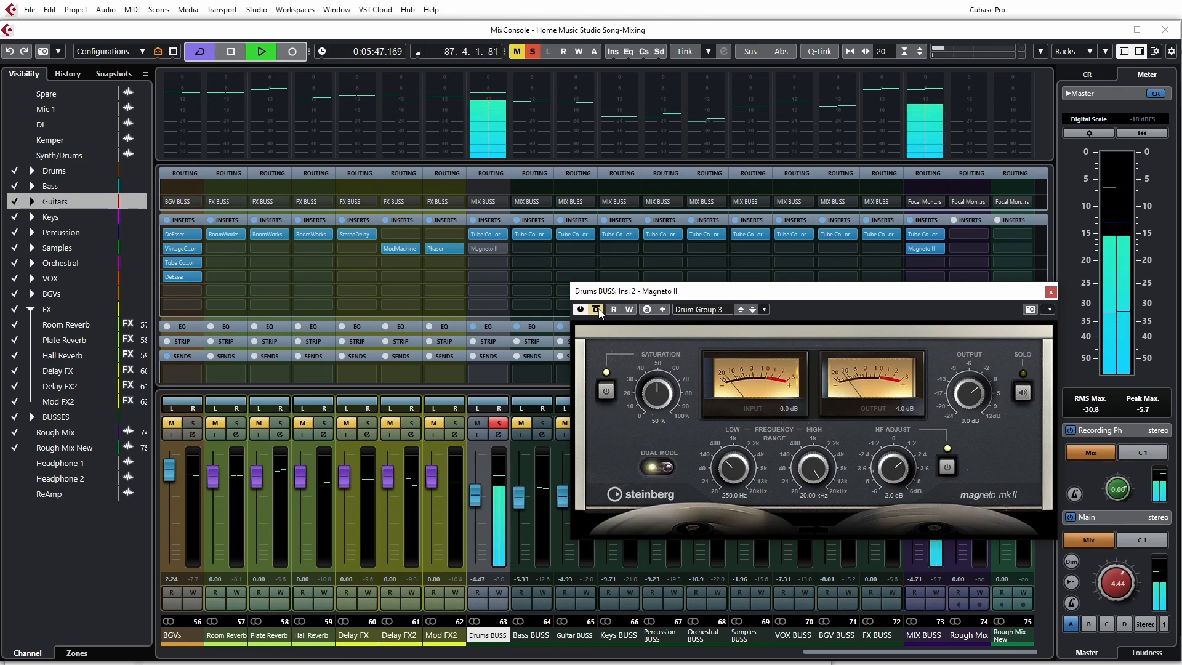
{"action": "left_click", "coordinate": [599, 309]}
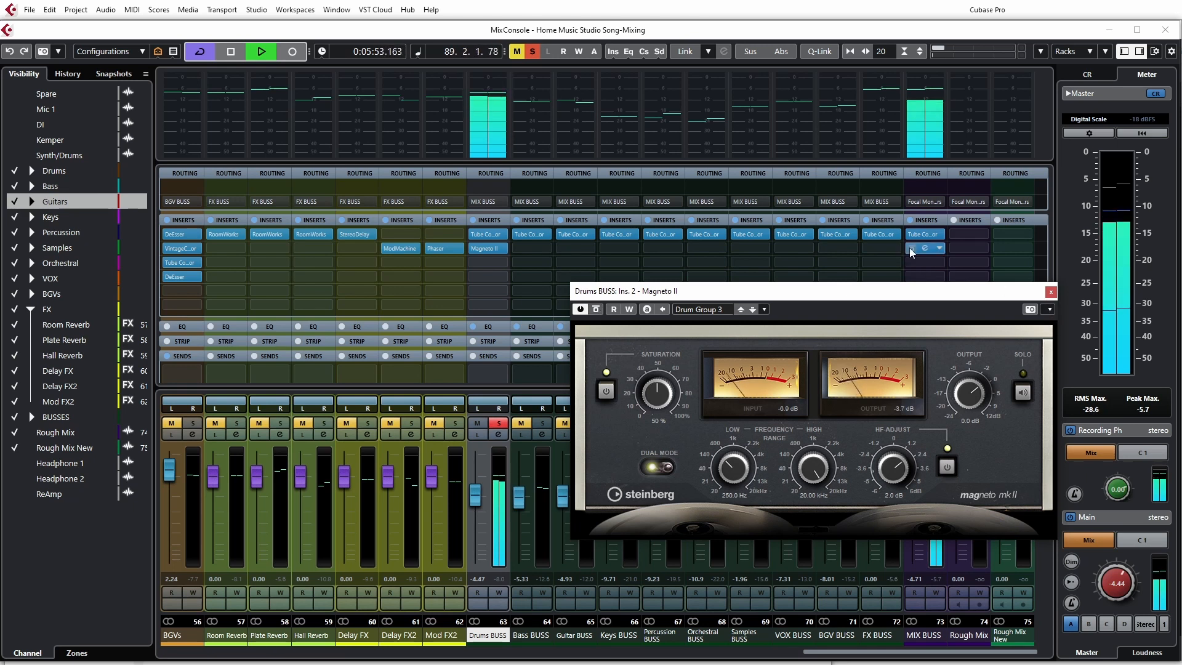
{"action": "left_click", "coordinate": [475, 249]}
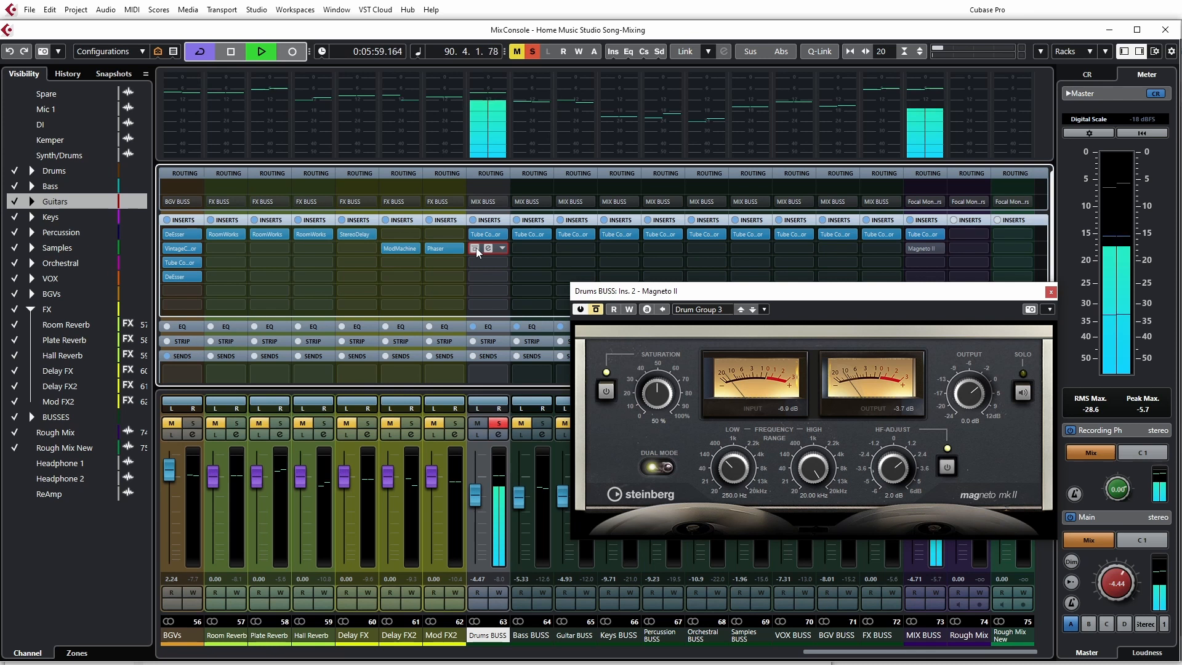
{"action": "left_click", "coordinate": [475, 248]}
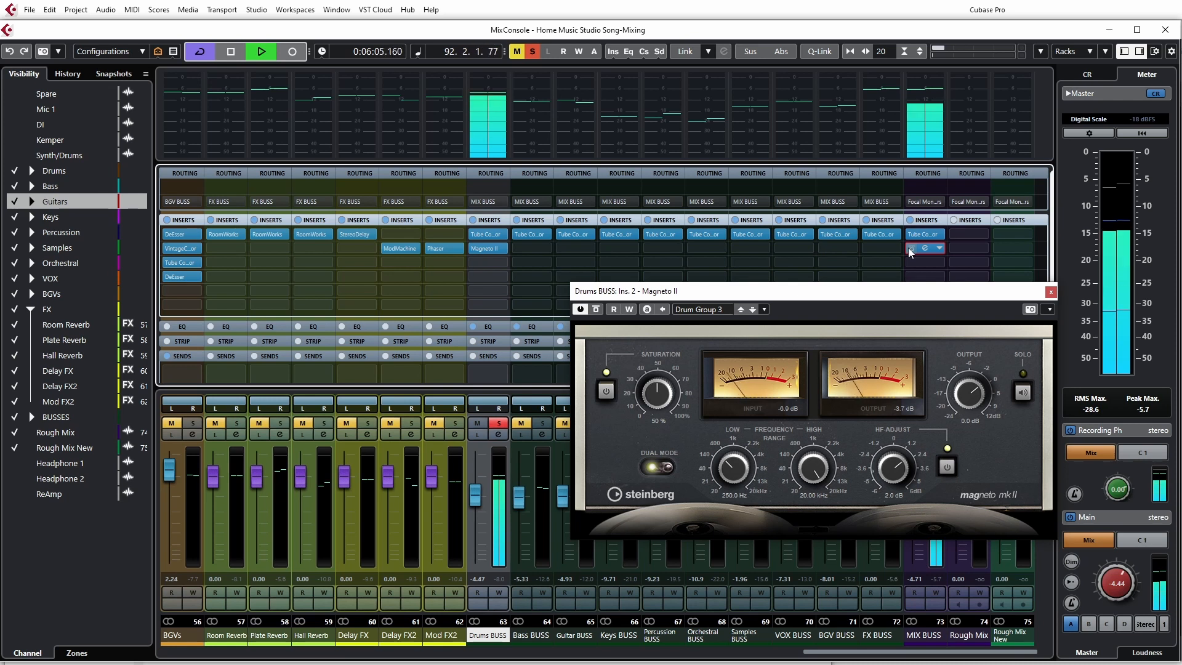
{"action": "left_click", "coordinate": [1051, 292]}
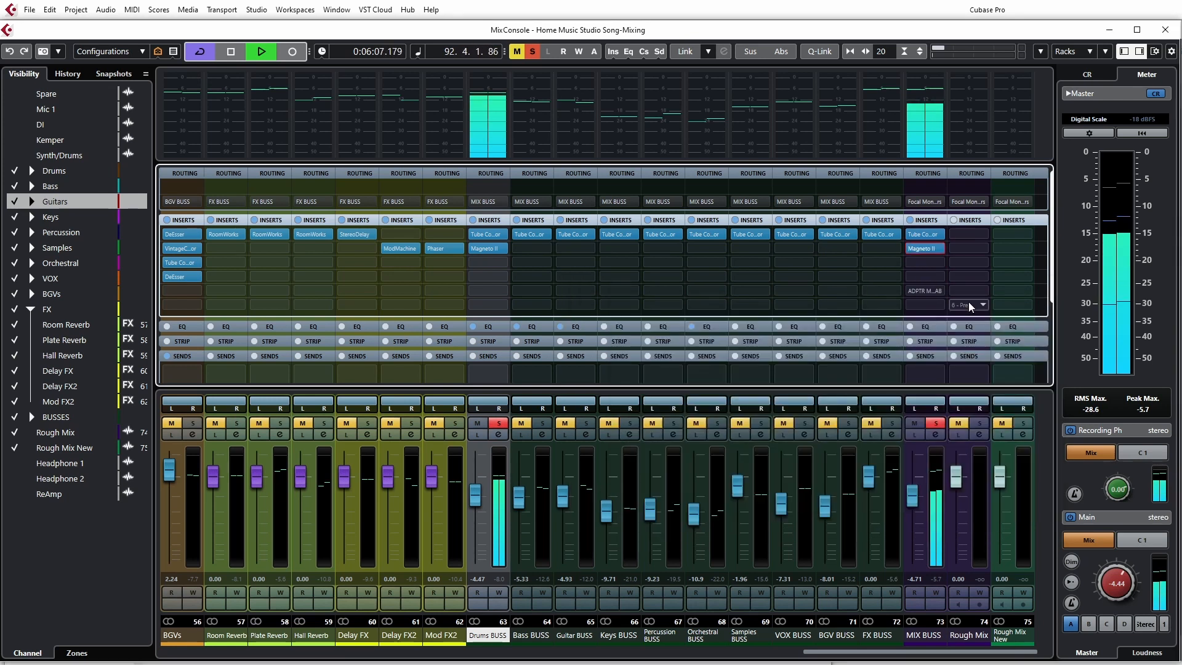
{"action": "key", "text": "space"}
- Take the Drums BUSS out of solo and solo the Bass BUSS instead
{"action": "left_click", "coordinate": [500, 423]}
{"action": "left_click", "coordinate": [541, 423]}
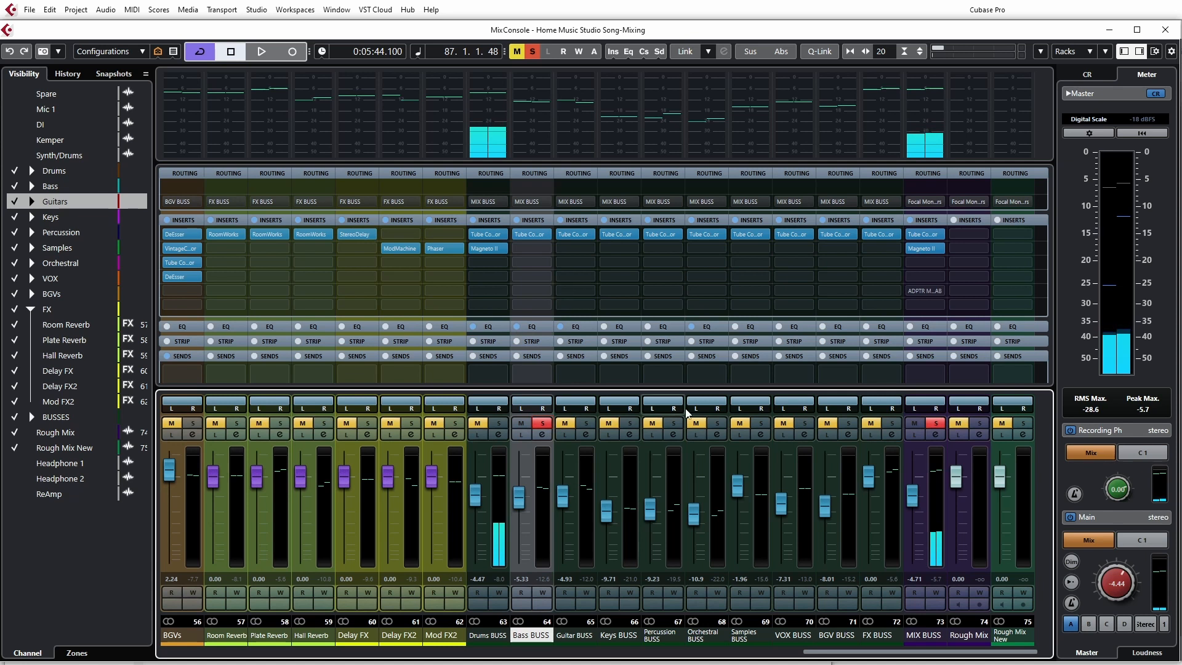
{"action": "left_click", "coordinate": [539, 249]}
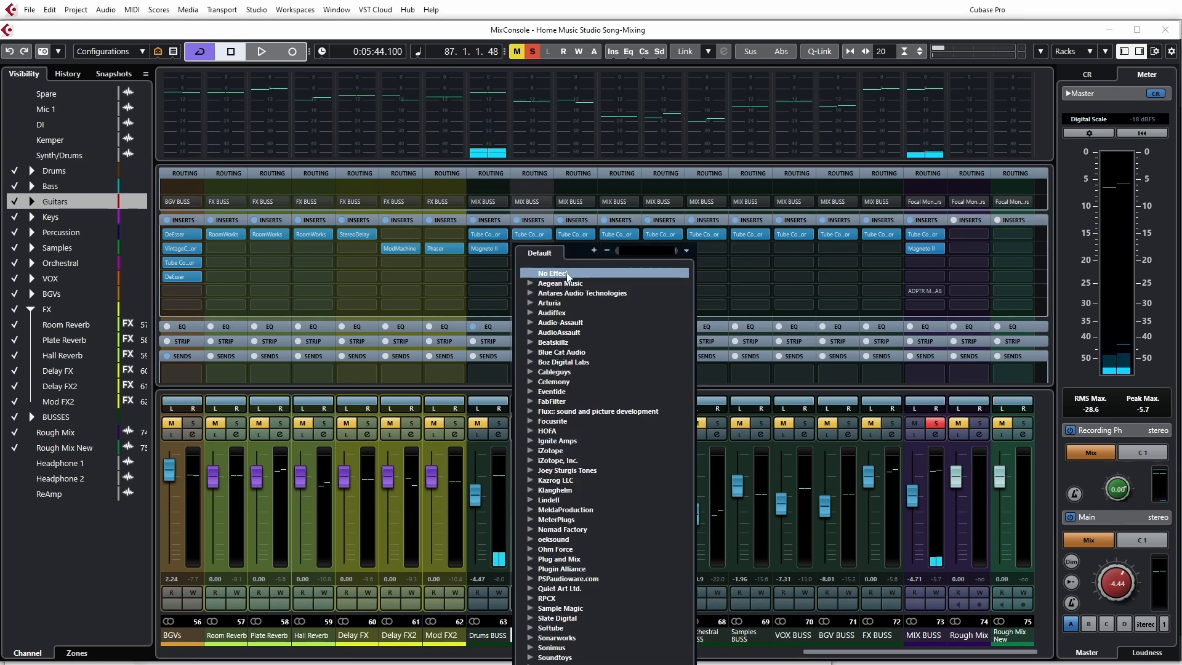
{"action": "type", "text": "mag"}
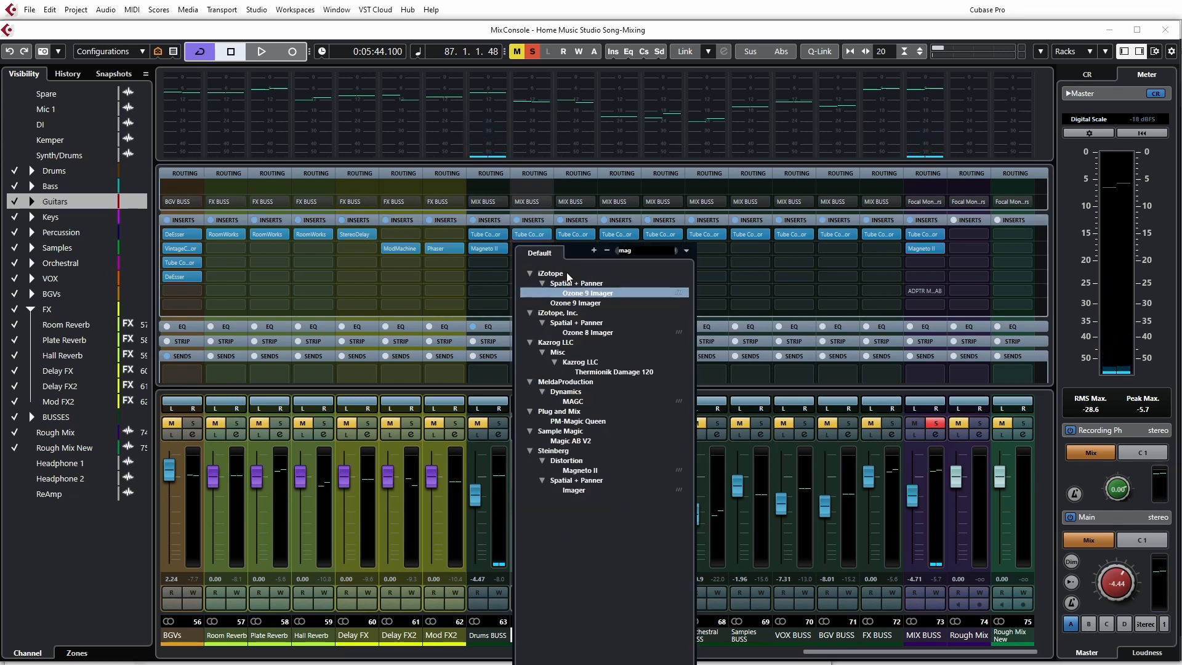
{"action": "key", "text": "Escape"}
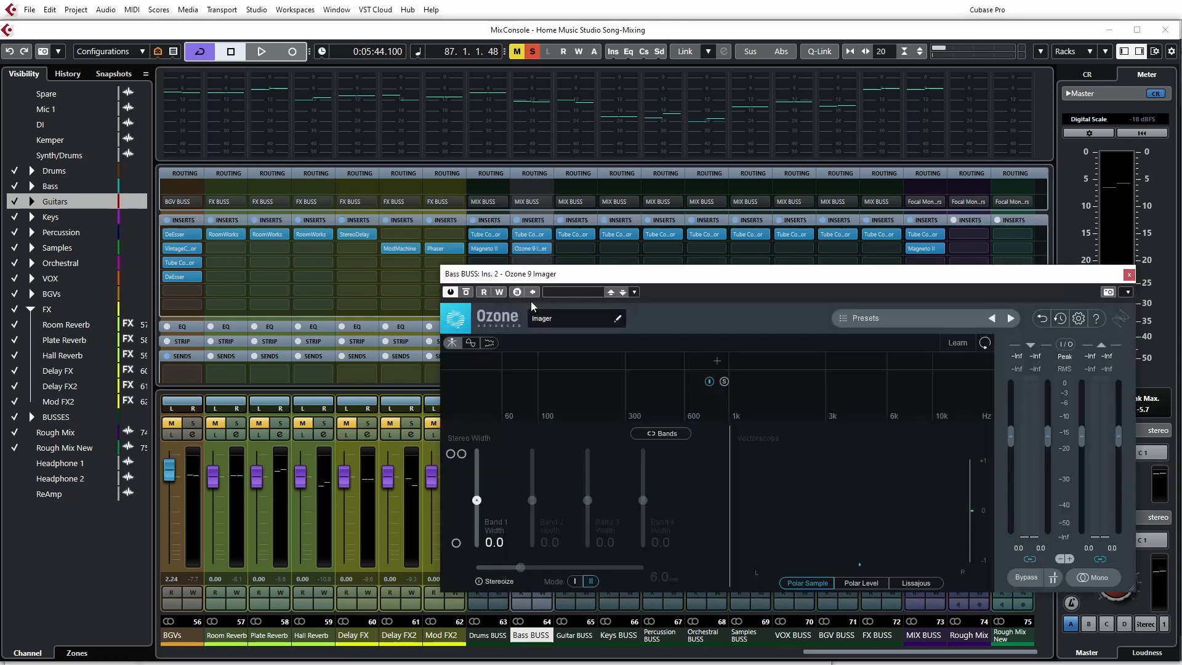
{"action": "left_click", "coordinate": [1129, 275]}
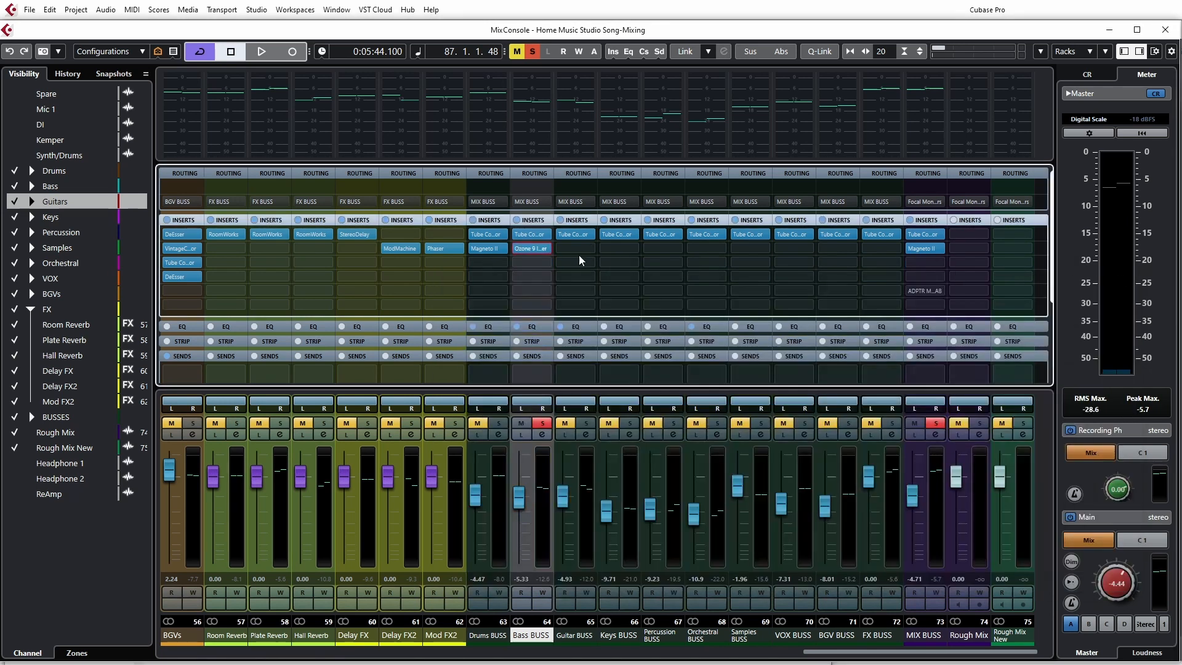
- Replace the Ozone 9 Imager in the Bass BUSS's second insert slot with Magneto II
{"action": "left_click", "coordinate": [544, 248]}
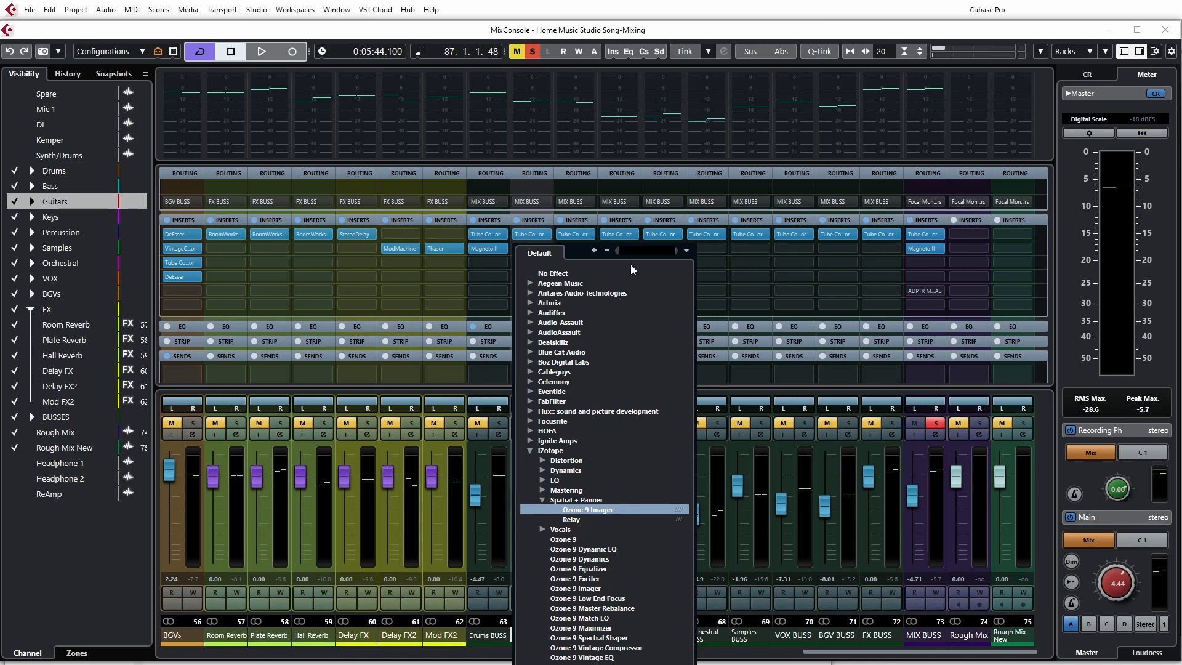
{"action": "type", "text": "magn"}
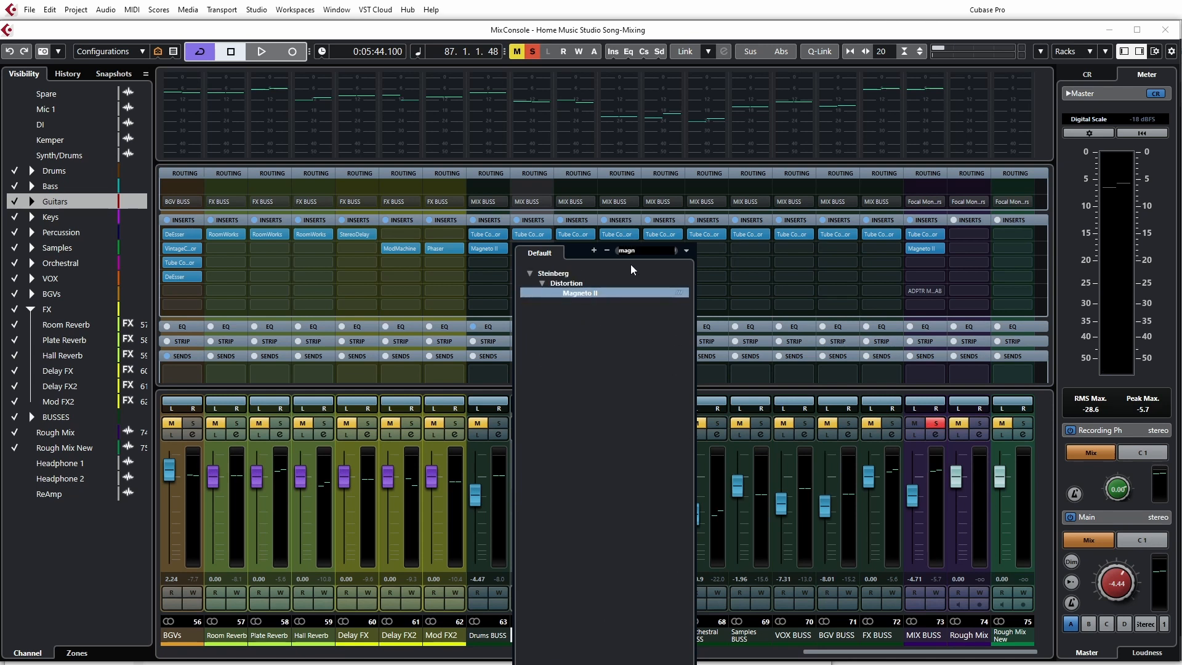
{"action": "left_click", "coordinate": [604, 293]}
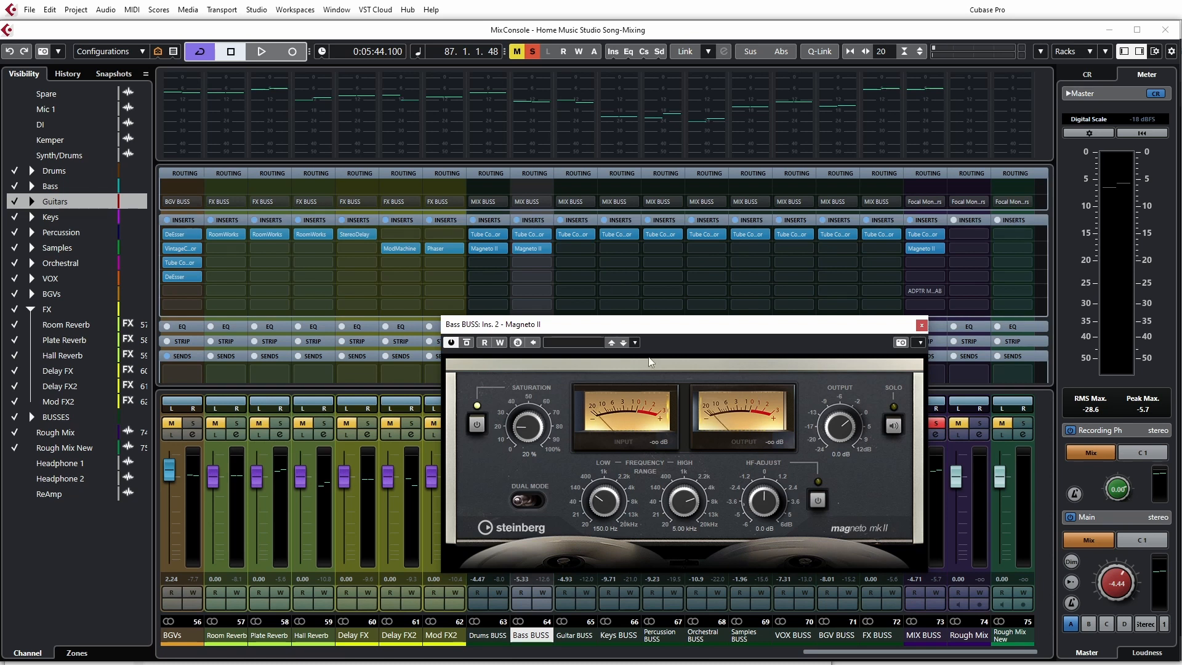
{"action": "left_click_drag", "start_coordinate": [645, 332], "coordinate": [578, 384]}
- Copy Magneto II from the Bass BUSS to the second insert slot of every buss from Guitar BUSS through FX BUSS
{"action": "left_click_drag", "start_coordinate": [534, 220], "coordinate": [547, 244]}
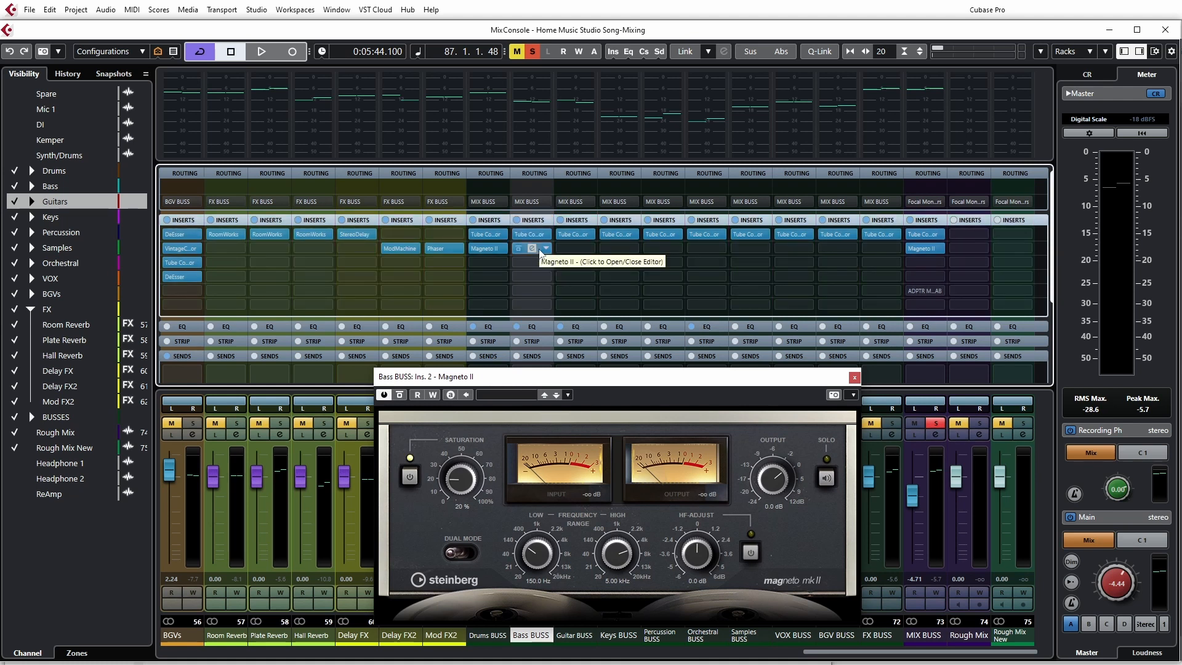
{"action": "left_click_drag", "start_coordinate": [539, 248], "coordinate": [566, 249]}
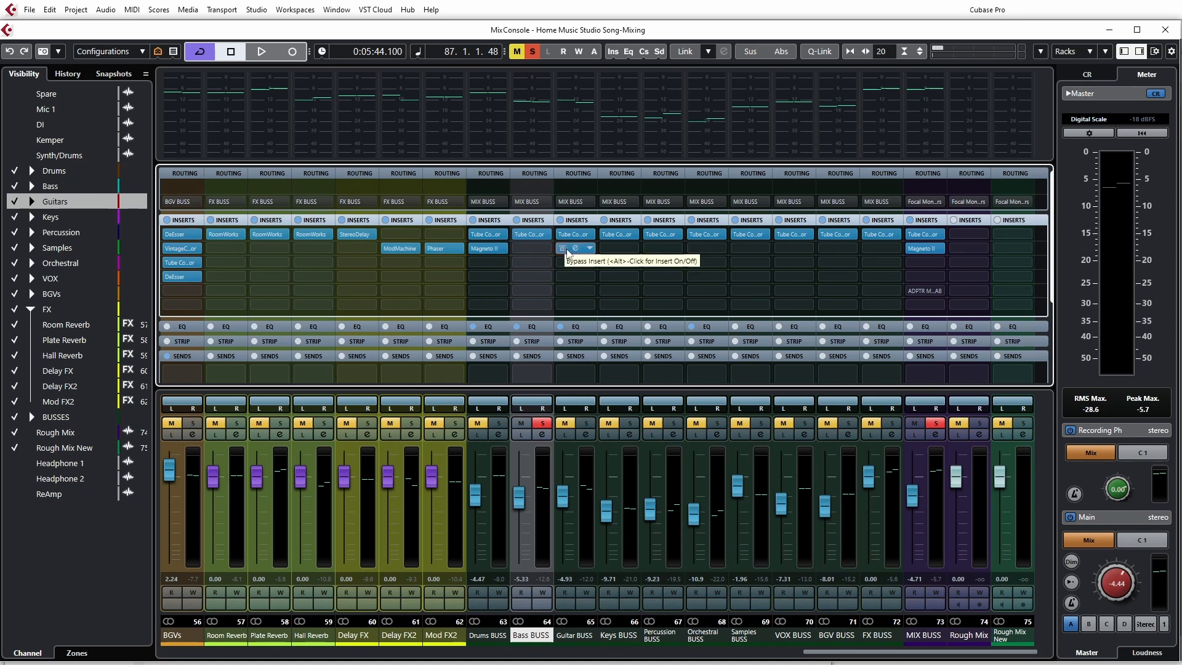
{"action": "left_click_drag", "start_coordinate": [566, 248], "coordinate": [793, 249]}
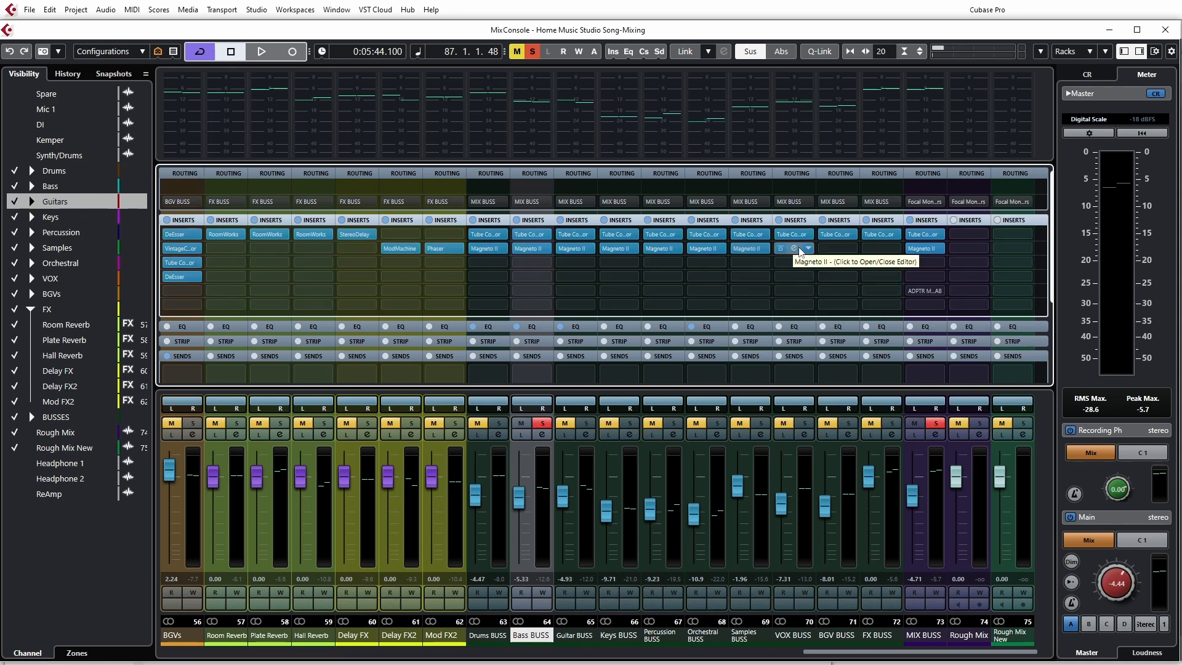
{"action": "left_click_drag", "start_coordinate": [799, 248], "coordinate": [877, 249]}
- Play the soloed bass, open the Bass BUSS's Magneto II and compare it bypassed and active
{"action": "key", "text": "space"}
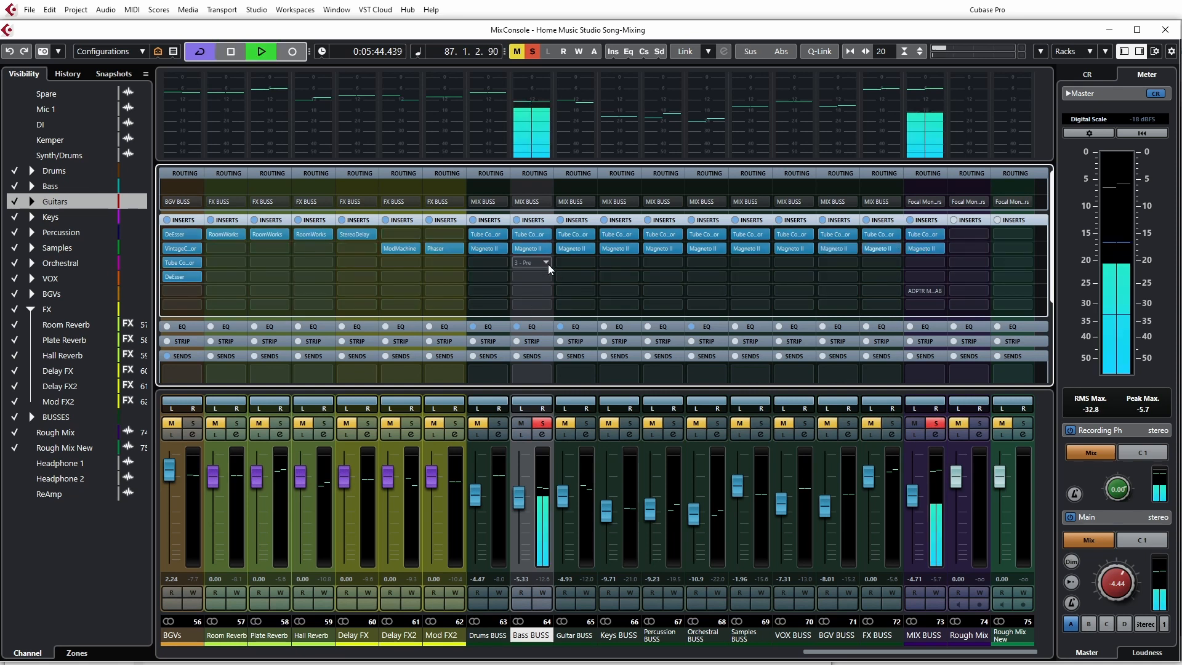
{"action": "left_click", "coordinate": [531, 251]}
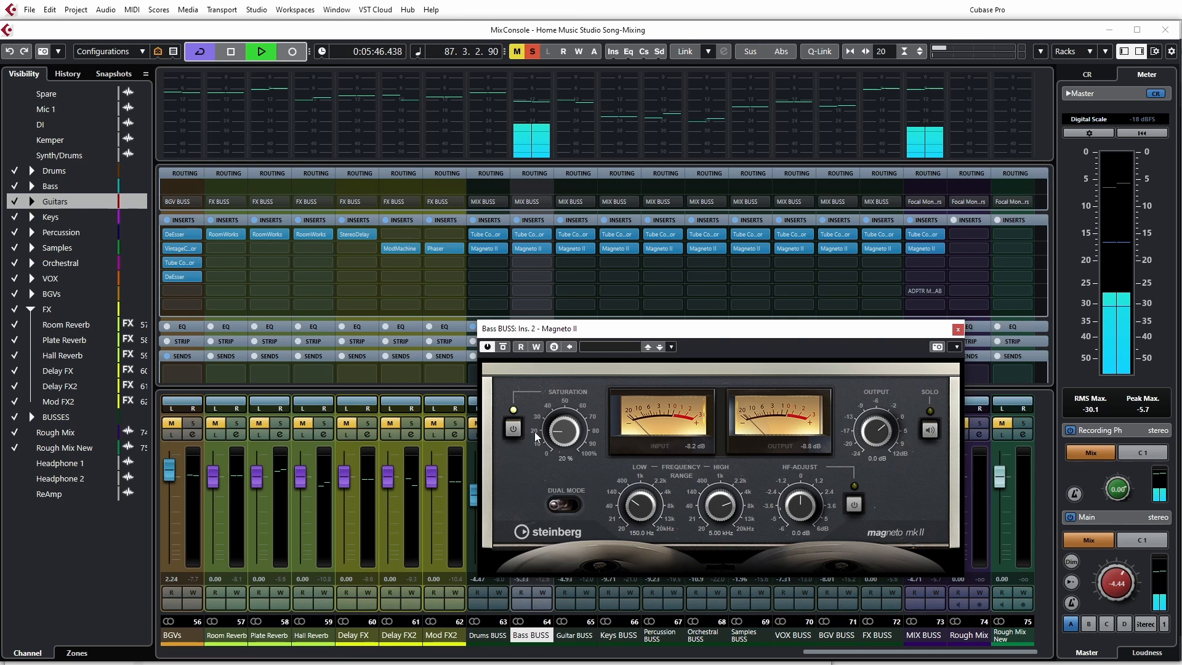
{"action": "left_click", "coordinate": [503, 347]}
{"action": "left_click", "coordinate": [503, 347]}
- Audition Magneto II's Guitar - Tape Distortion, Tape Crunch and Mid Boost presets on the Bass BUSS, and settle on Master - more Bass
{"action": "left_click", "coordinate": [596, 347]}
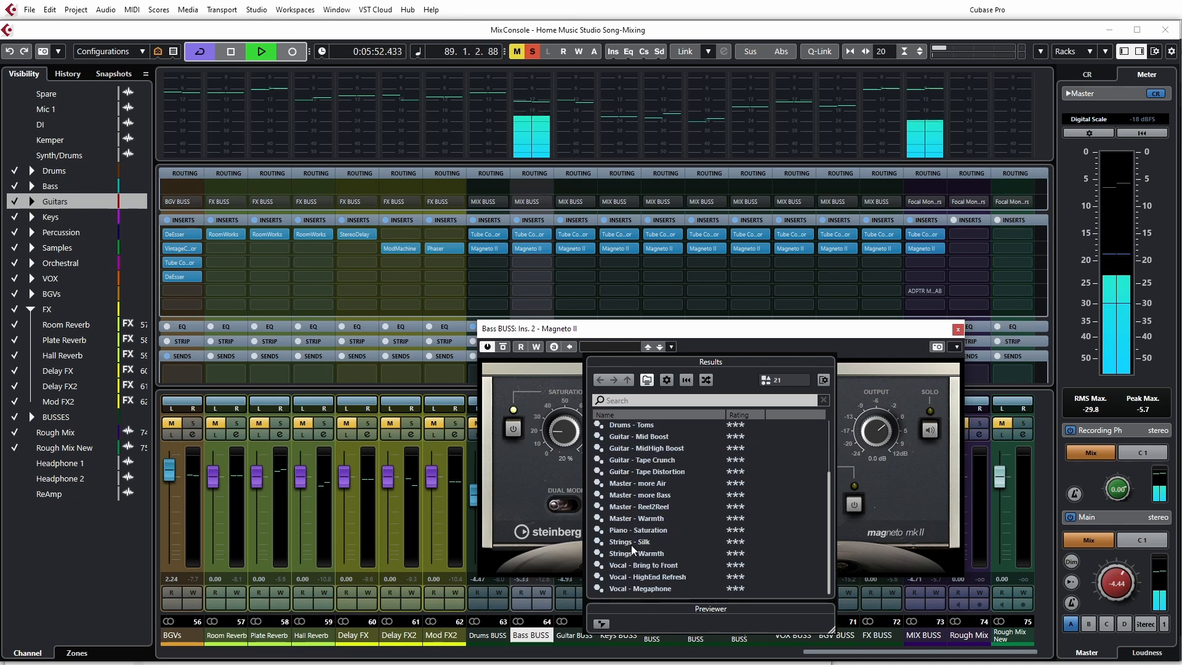
{"action": "scroll", "coordinate": [627, 546], "scroll_direction": "down", "scroll_amount": 1}
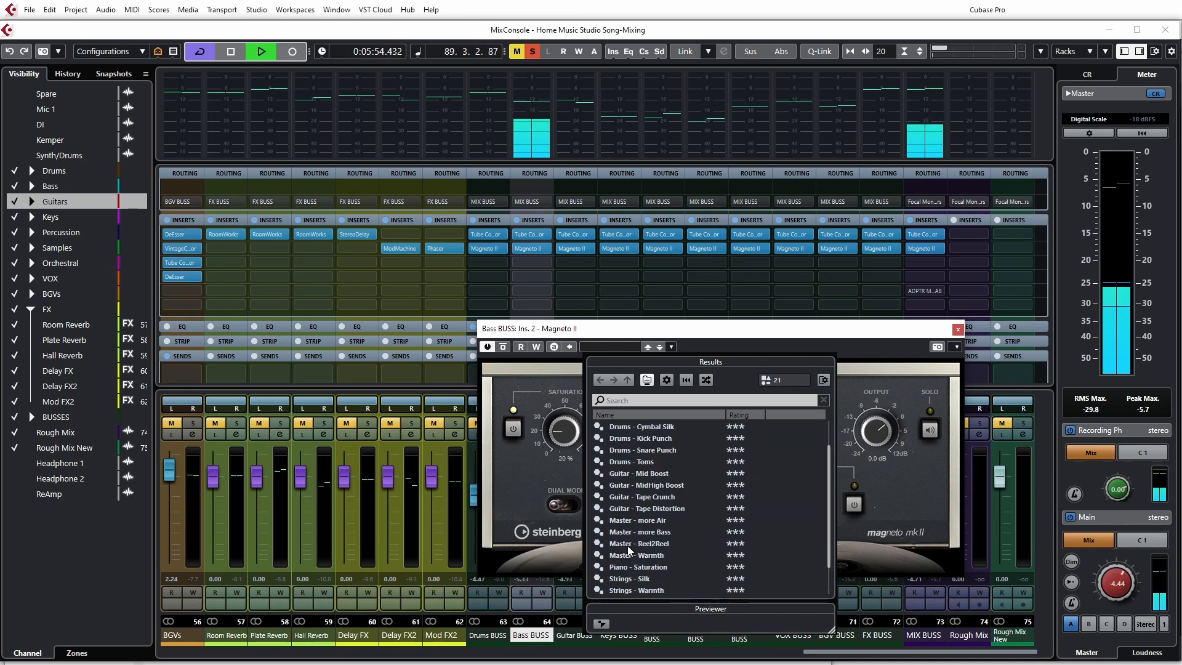
{"action": "scroll", "coordinate": [628, 550], "scroll_direction": "down", "scroll_amount": 1}
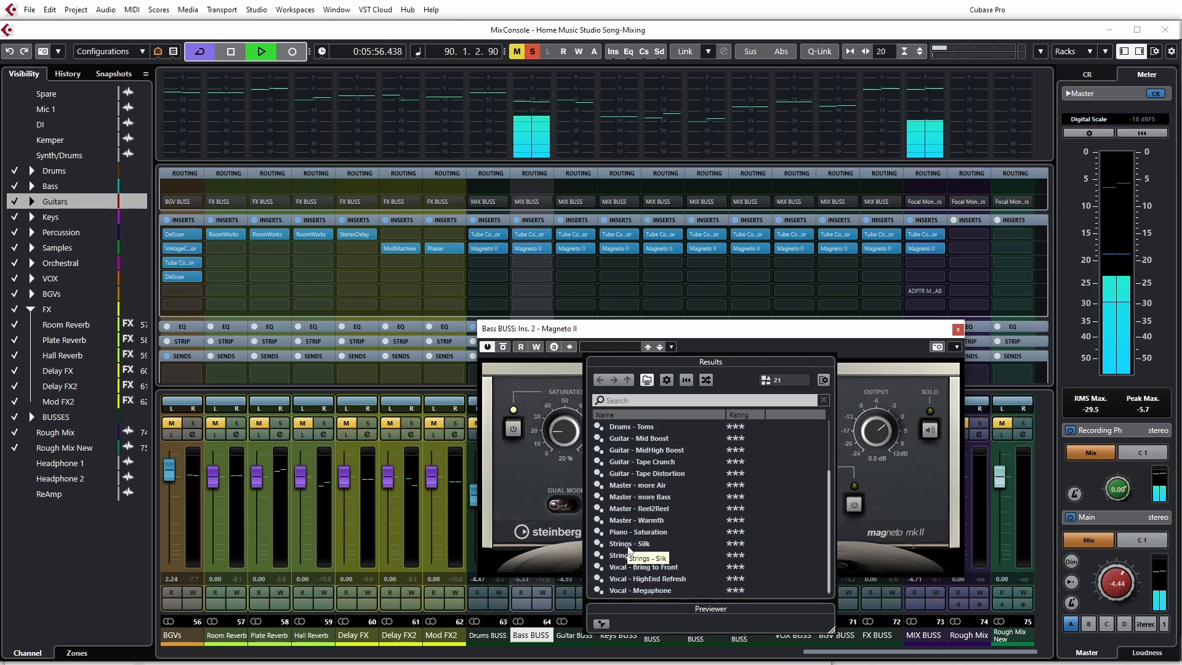
{"action": "scroll", "coordinate": [629, 551], "scroll_direction": "down", "scroll_amount": 1}
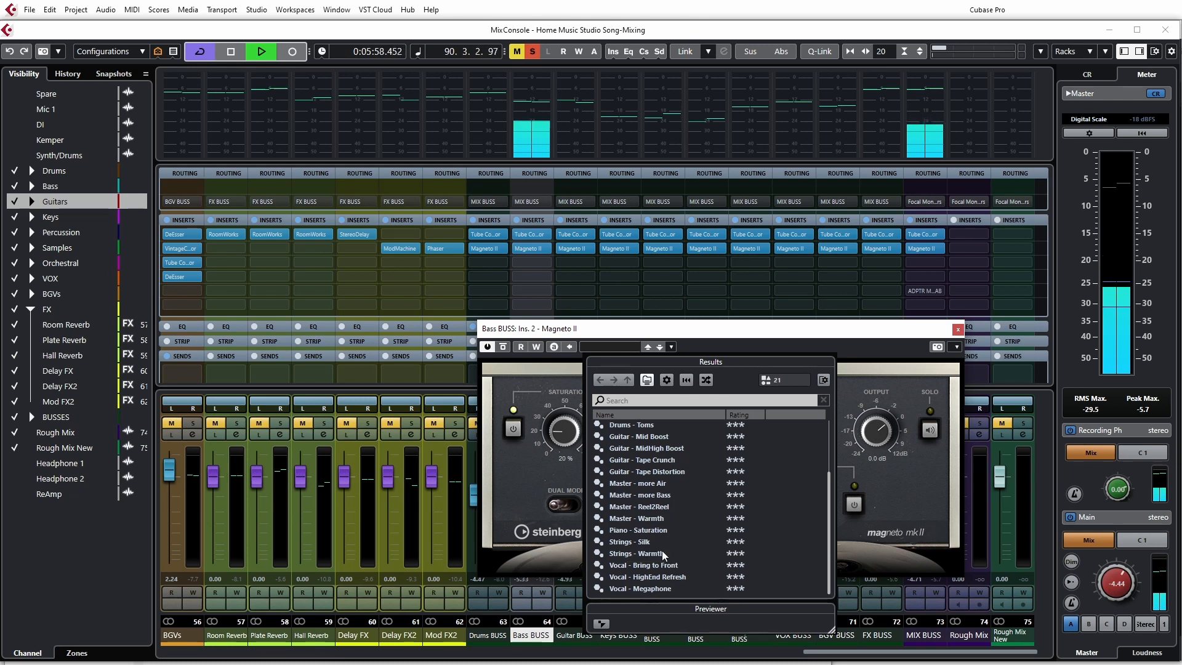
{"action": "scroll", "coordinate": [662, 551], "scroll_direction": "up", "scroll_amount": 2}
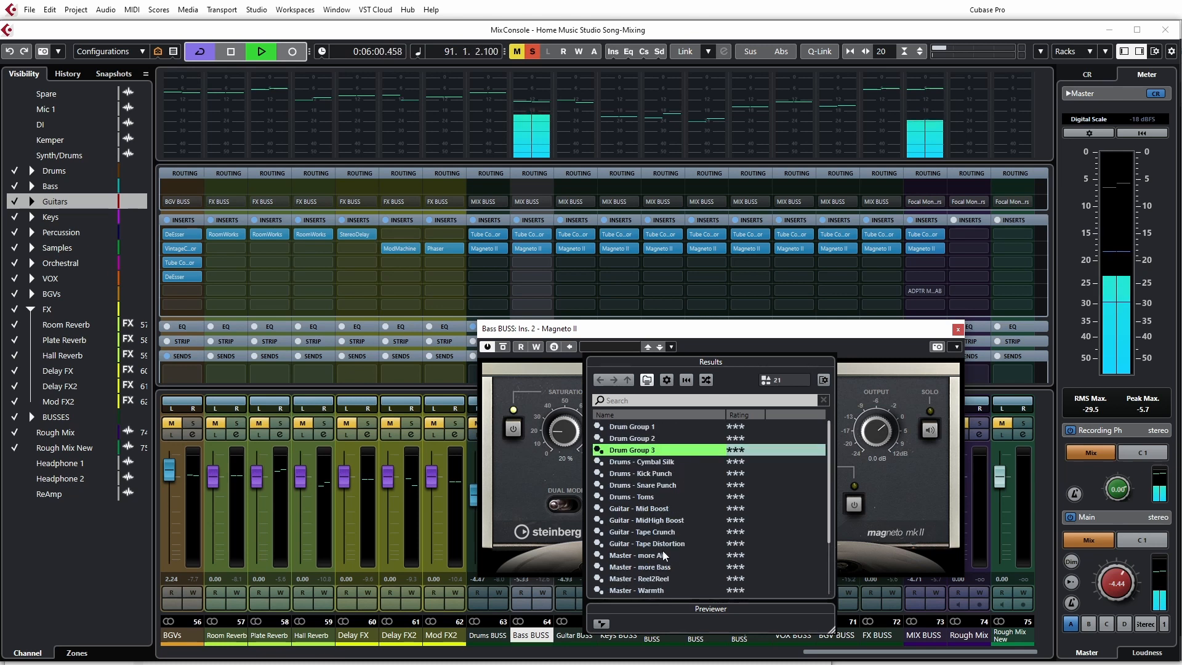
{"action": "left_click", "coordinate": [651, 545]}
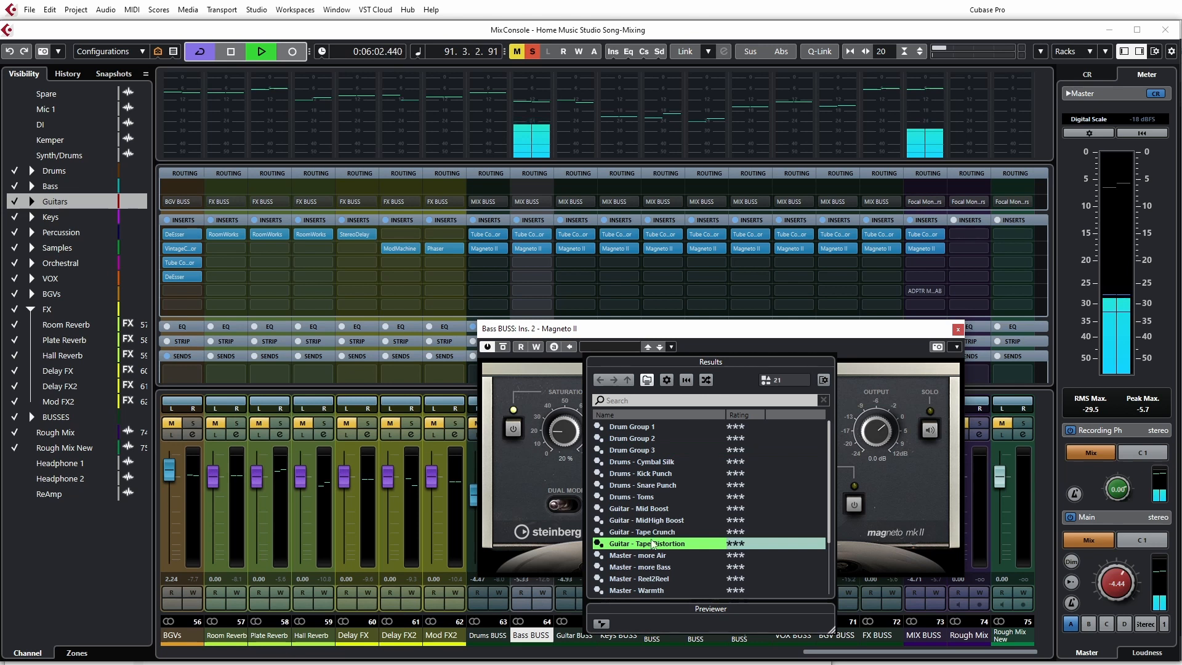
{"action": "left_click", "coordinate": [652, 535]}
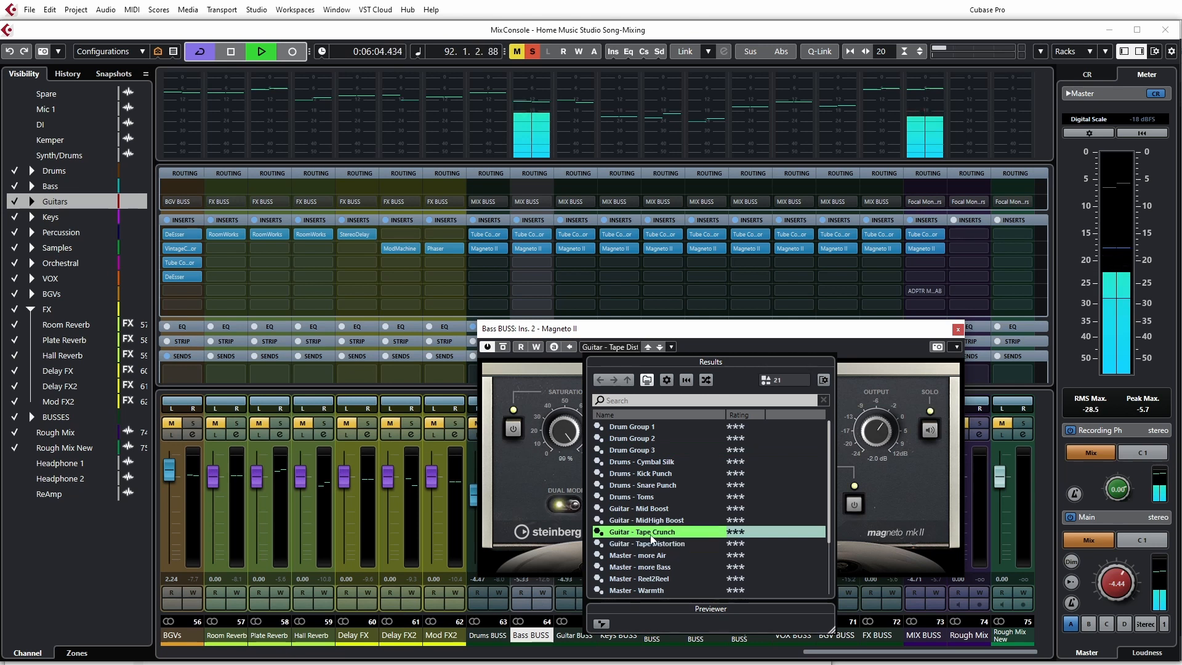
{"action": "left_click", "coordinate": [655, 544]}
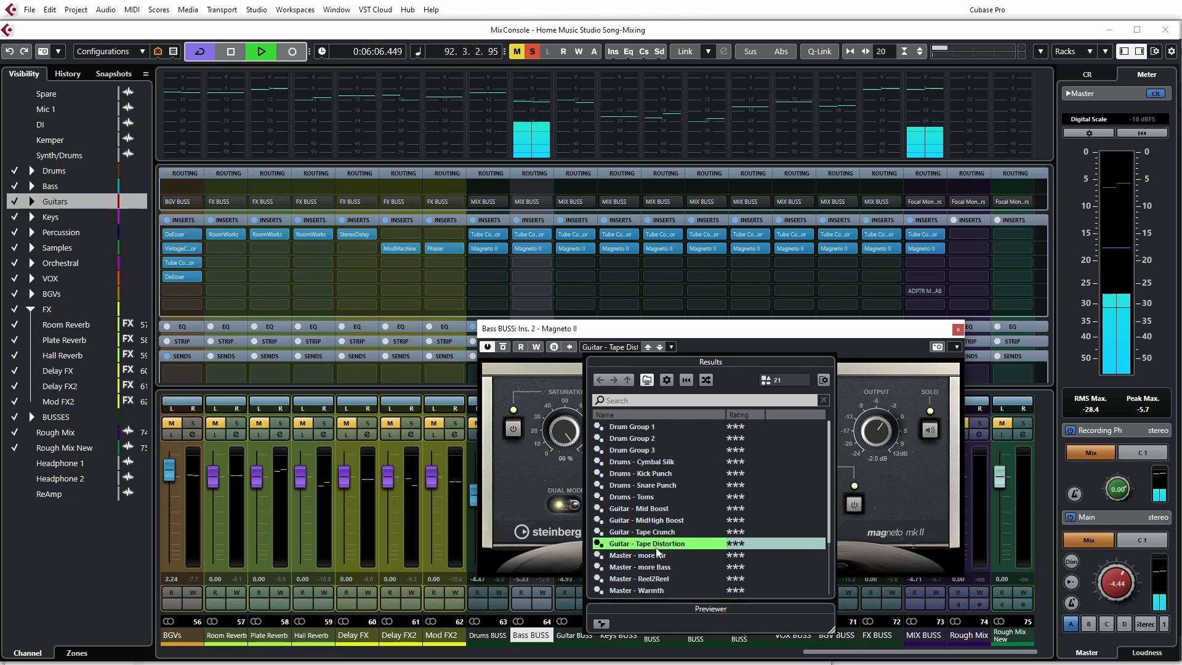
{"action": "left_click", "coordinate": [650, 509]}
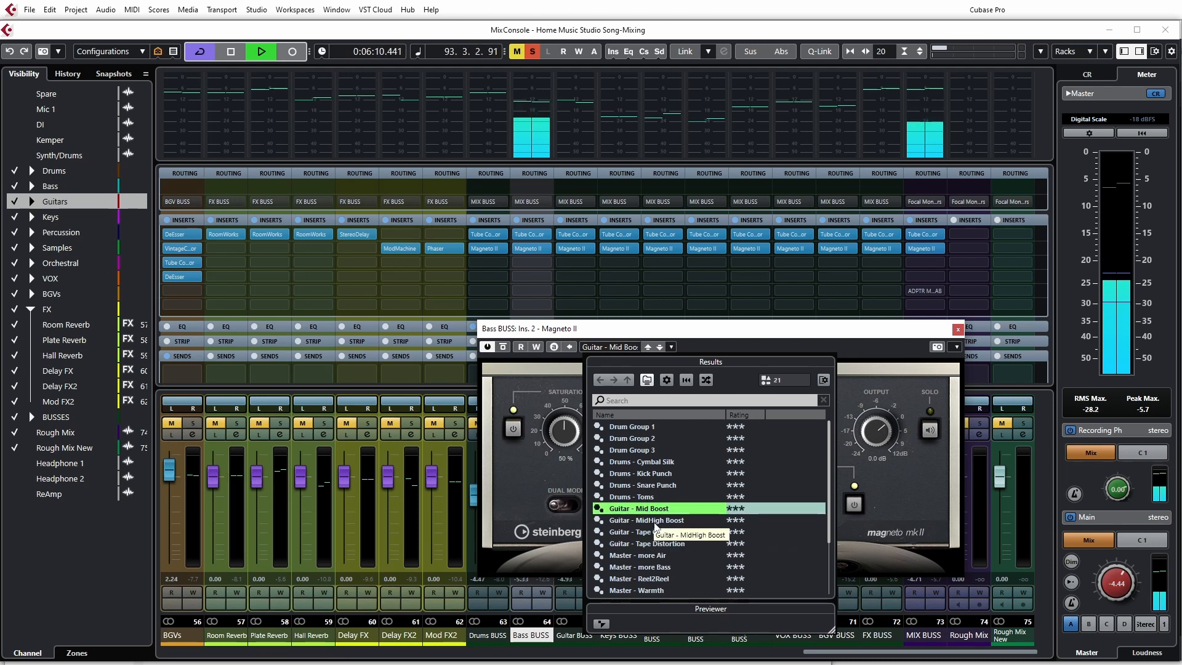
{"action": "scroll", "coordinate": [662, 542], "scroll_direction": "down", "scroll_amount": 1}
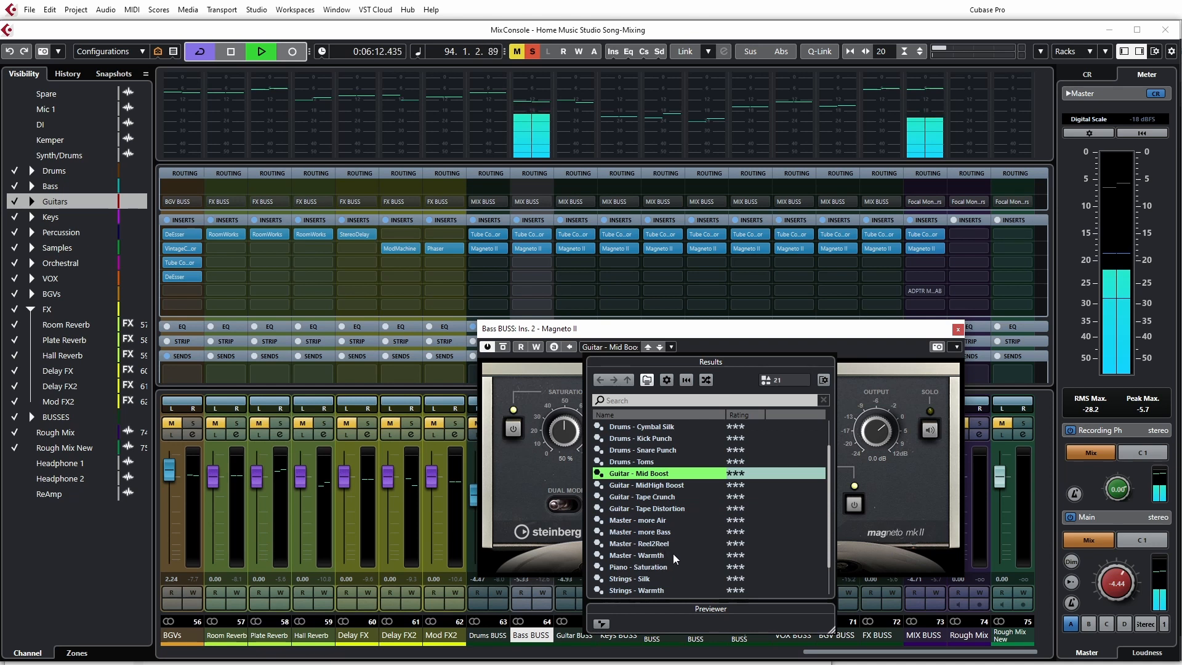
{"action": "left_click", "coordinate": [666, 534]}
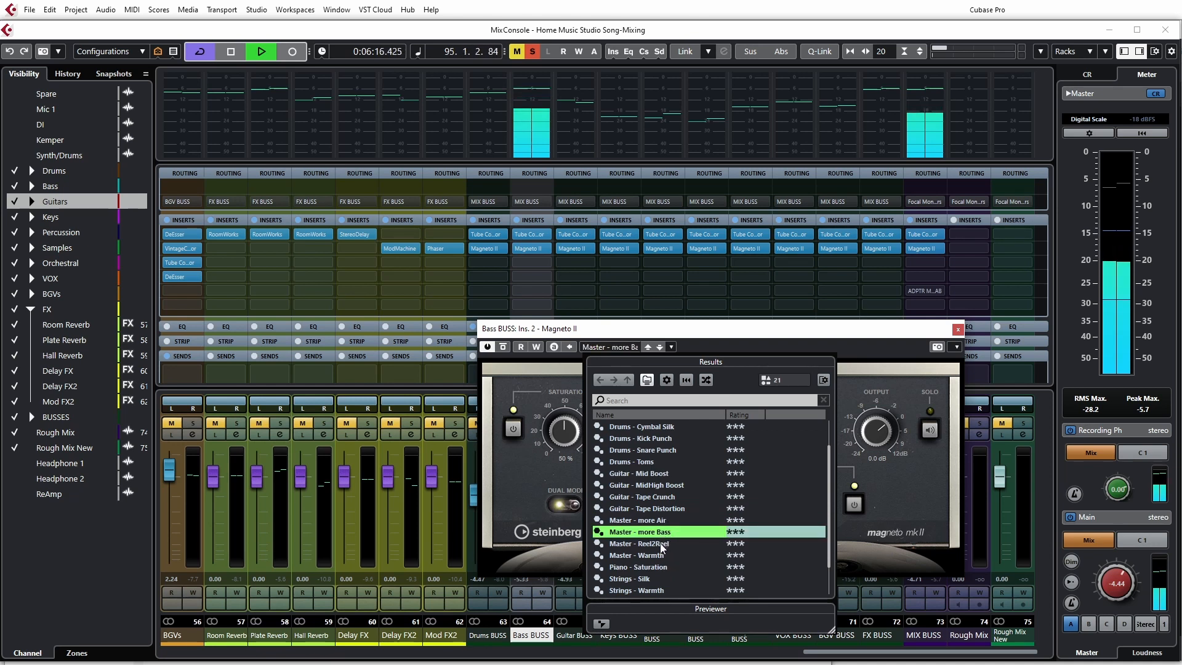
- Compare the soloed bass with the Bass BUSS's Magneto II bypassed and active, and close the plug-in
{"action": "left_click", "coordinate": [503, 346]}
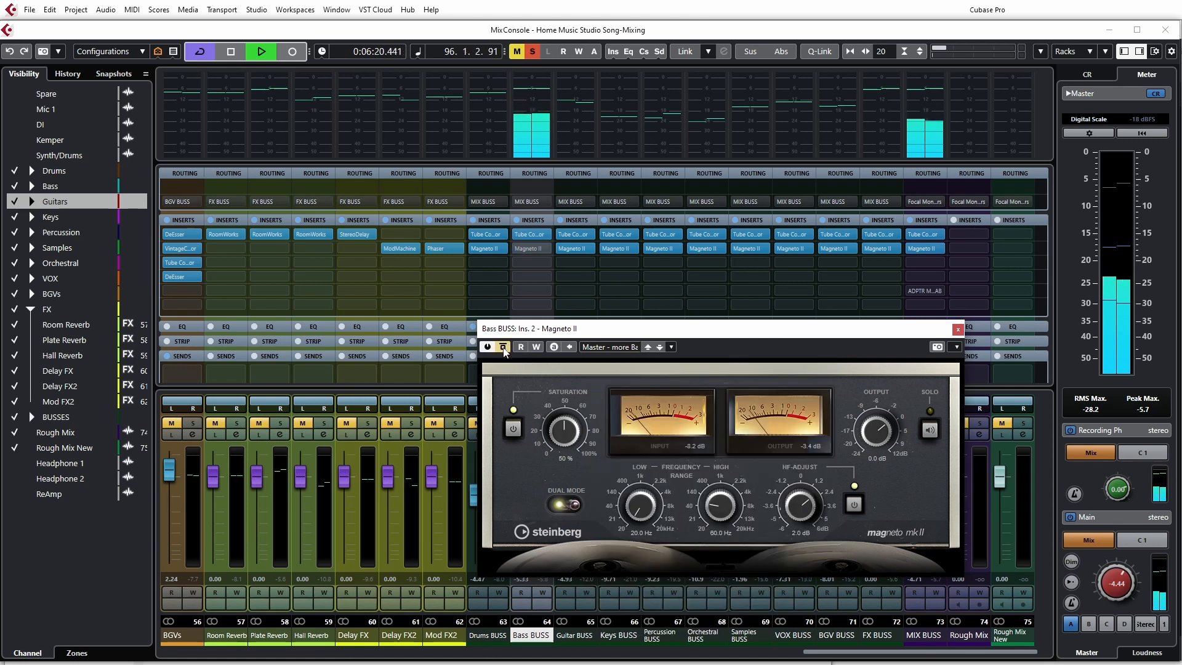
{"action": "left_click", "coordinate": [491, 348]}
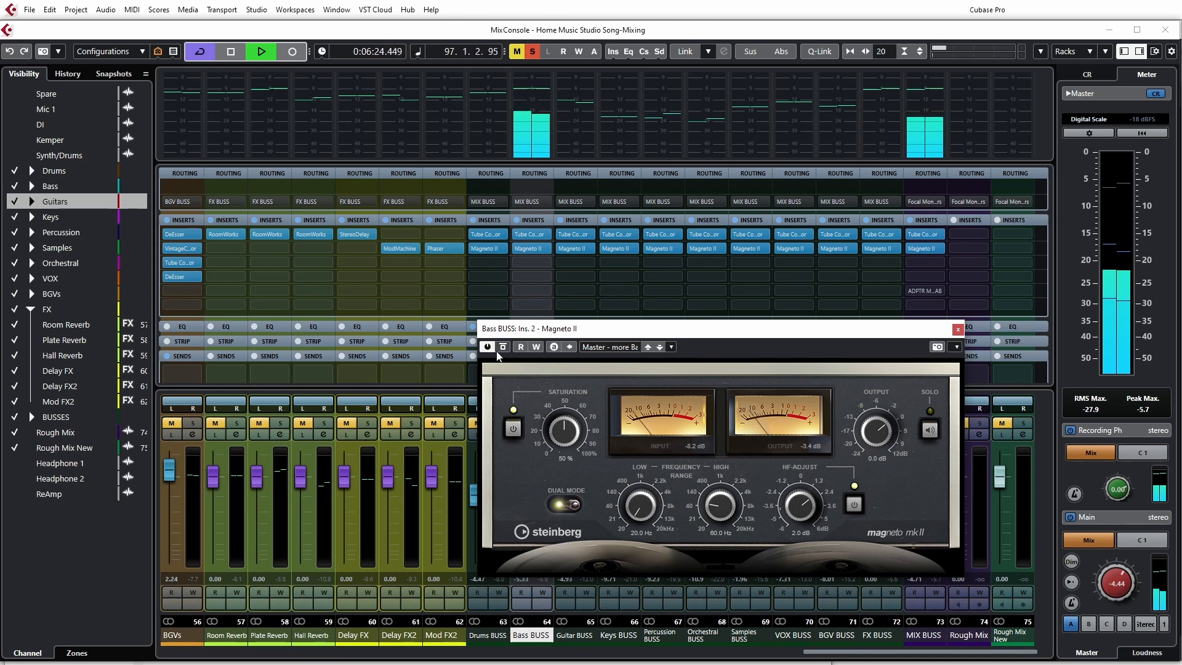
{"action": "left_click", "coordinate": [500, 349]}
{"action": "left_click", "coordinate": [501, 349]}
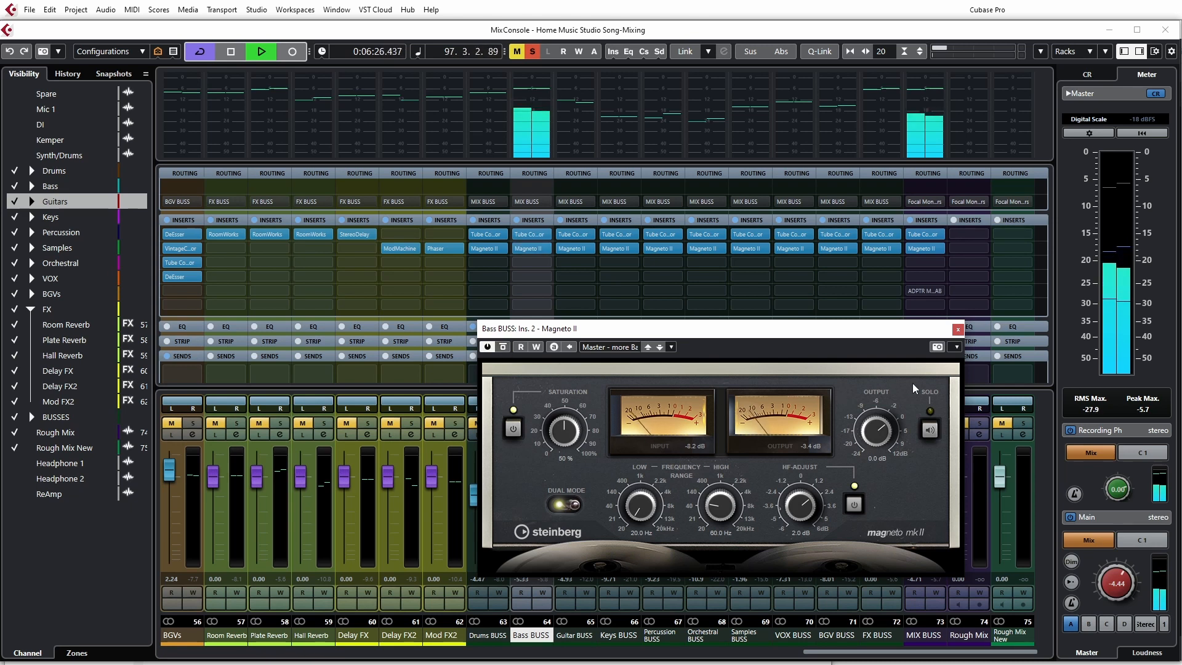
{"action": "left_click", "coordinate": [958, 329]}
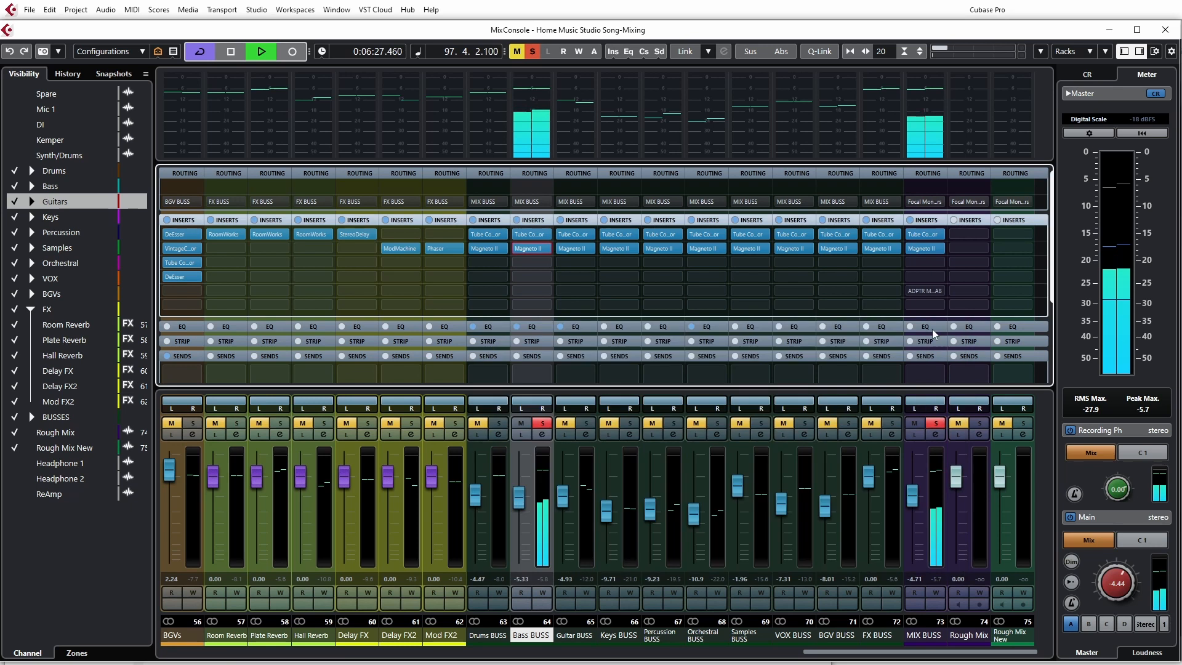
- Solo only the Guitar BUSS, open its Magneto II and replay the section from bar 87
{"action": "left_click", "coordinate": [586, 422], "text": "ctrl"}
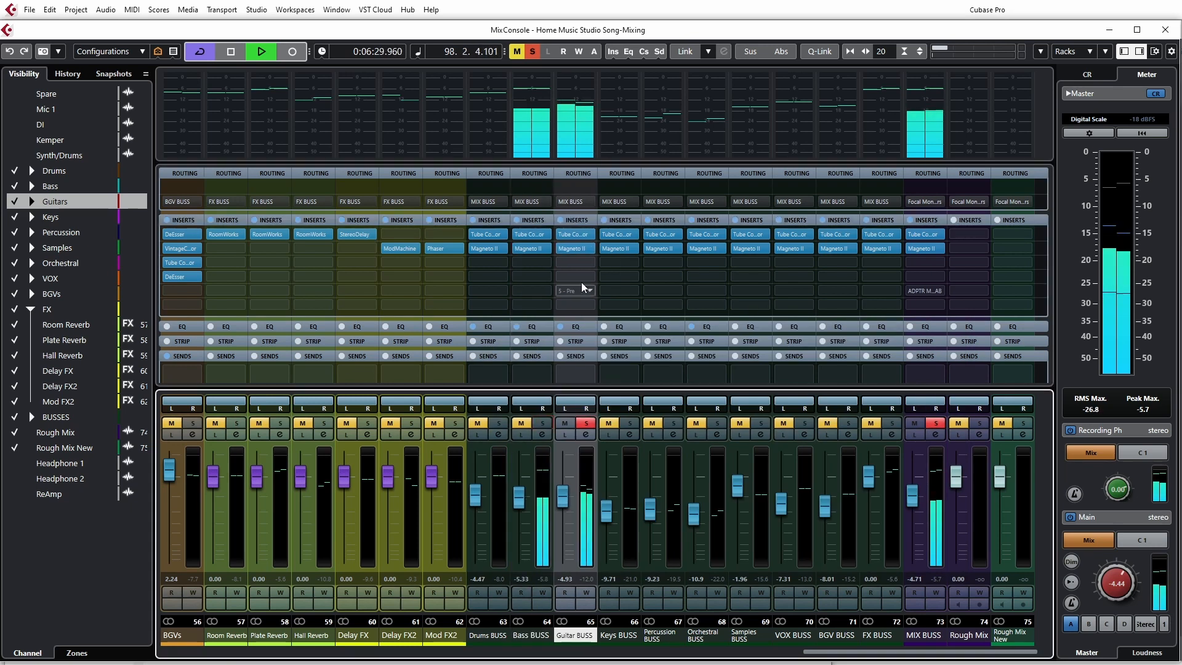
{"action": "left_click", "coordinate": [578, 249]}
{"action": "mouse_move", "coordinate": [626, 321]}
{"action": "left_mouse_down"}
{"action": "mouse_move", "coordinate": [823, 319]}
{"action": "mouse_move", "coordinate": [614, 323]}
{"action": "left_mouse_up"}
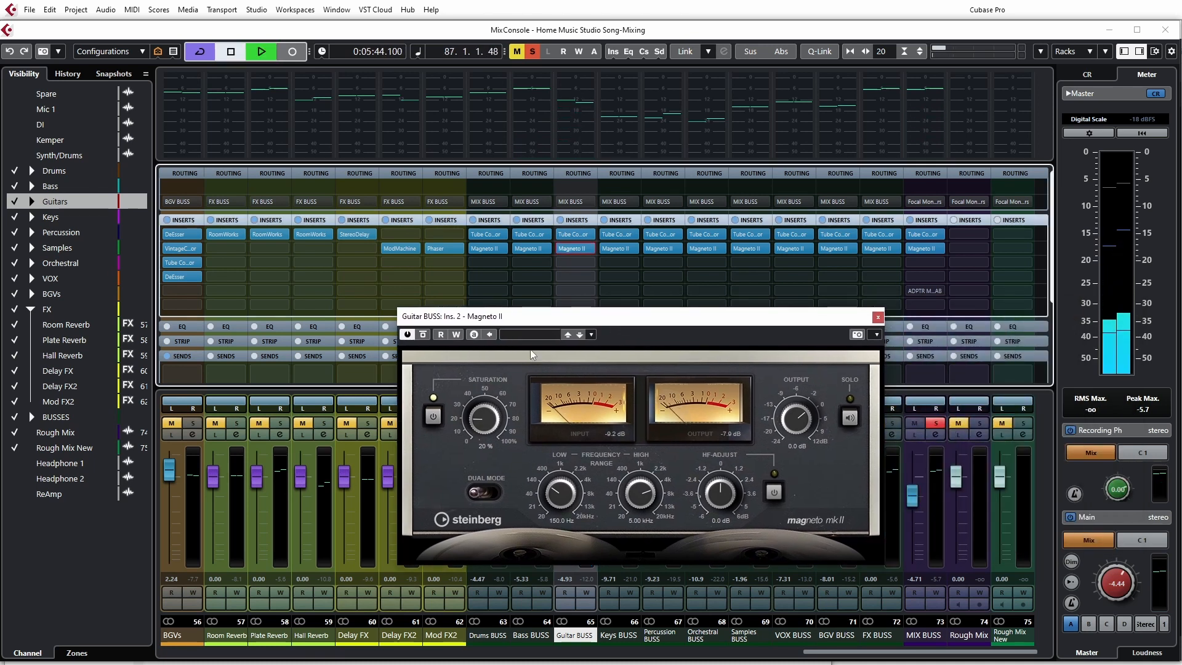
- Audition Magneto II's Guitar - Tape Distortion, Tape Crunch and MidHigh Boost presets on the Guitar BUSS, and settle on Guitar - Mid Boost
{"action": "left_click", "coordinate": [534, 335]}
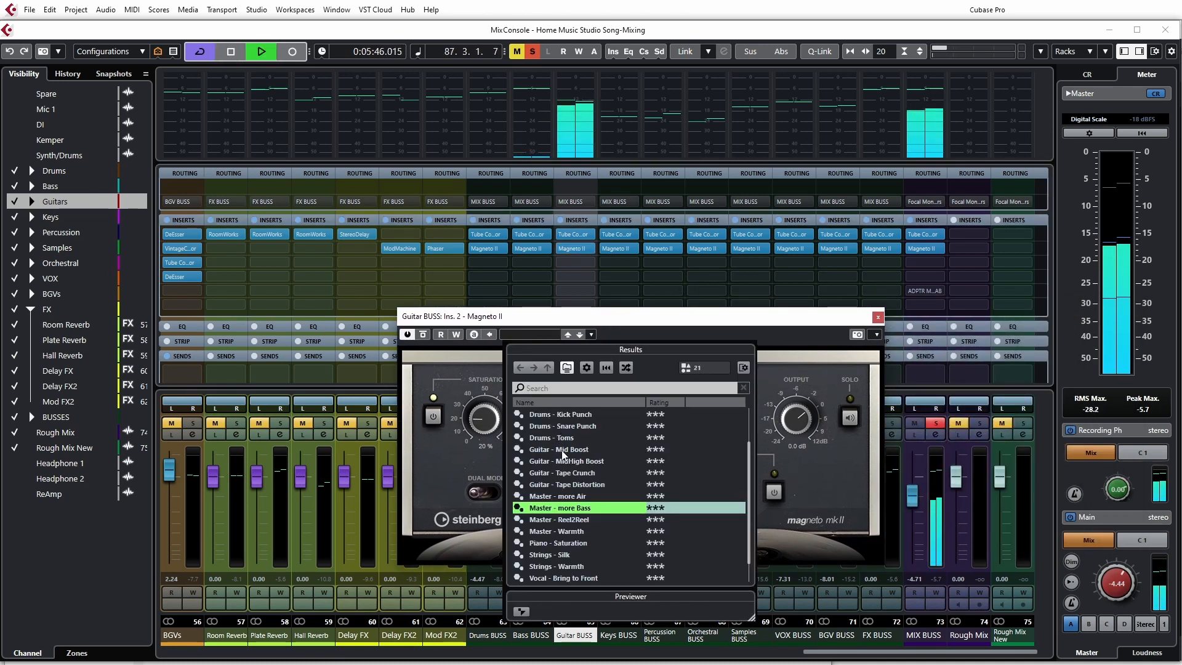
{"action": "left_click", "coordinate": [577, 485]}
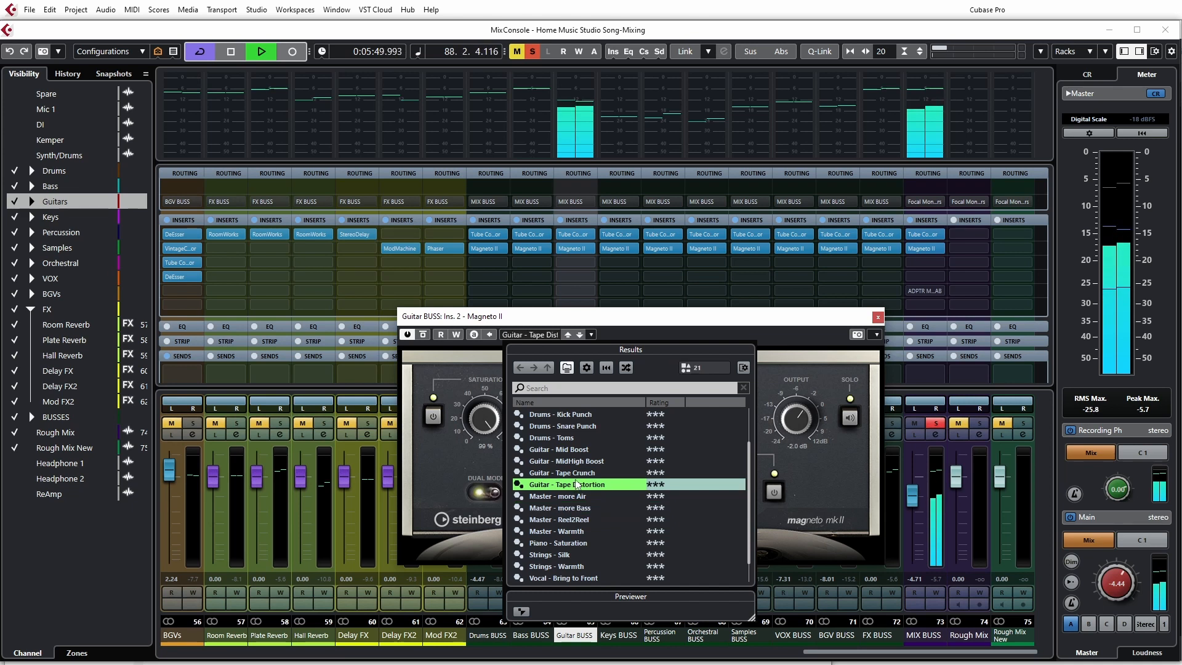
{"action": "left_click", "coordinate": [578, 474]}
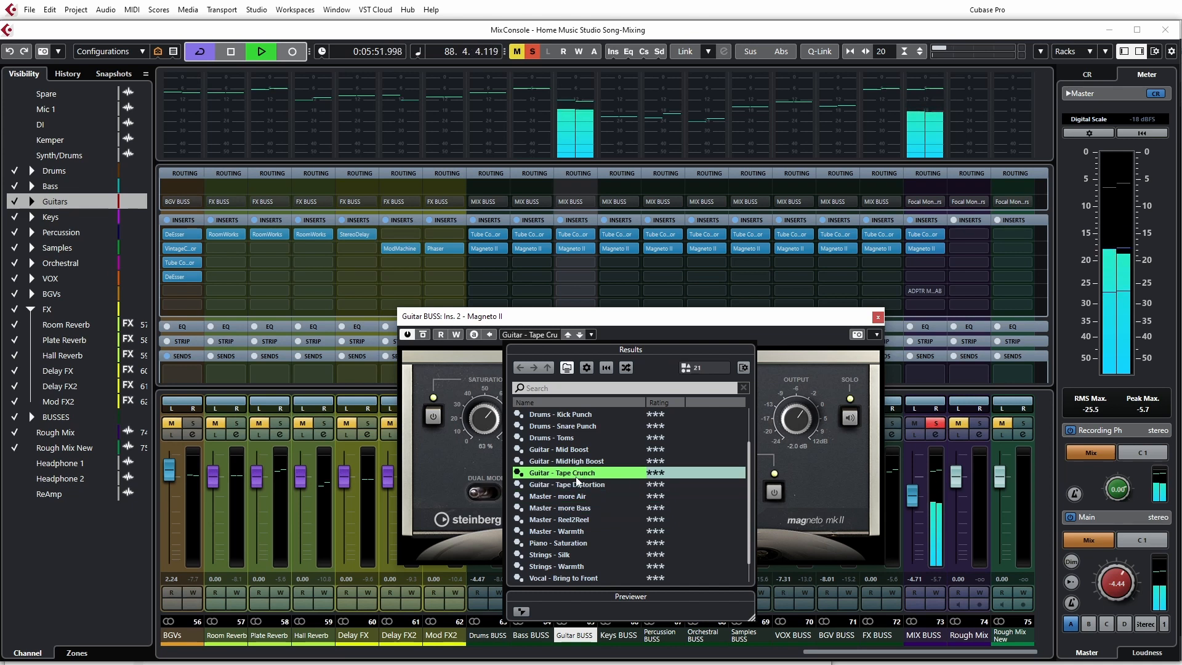
{"action": "left_click", "coordinate": [575, 463]}
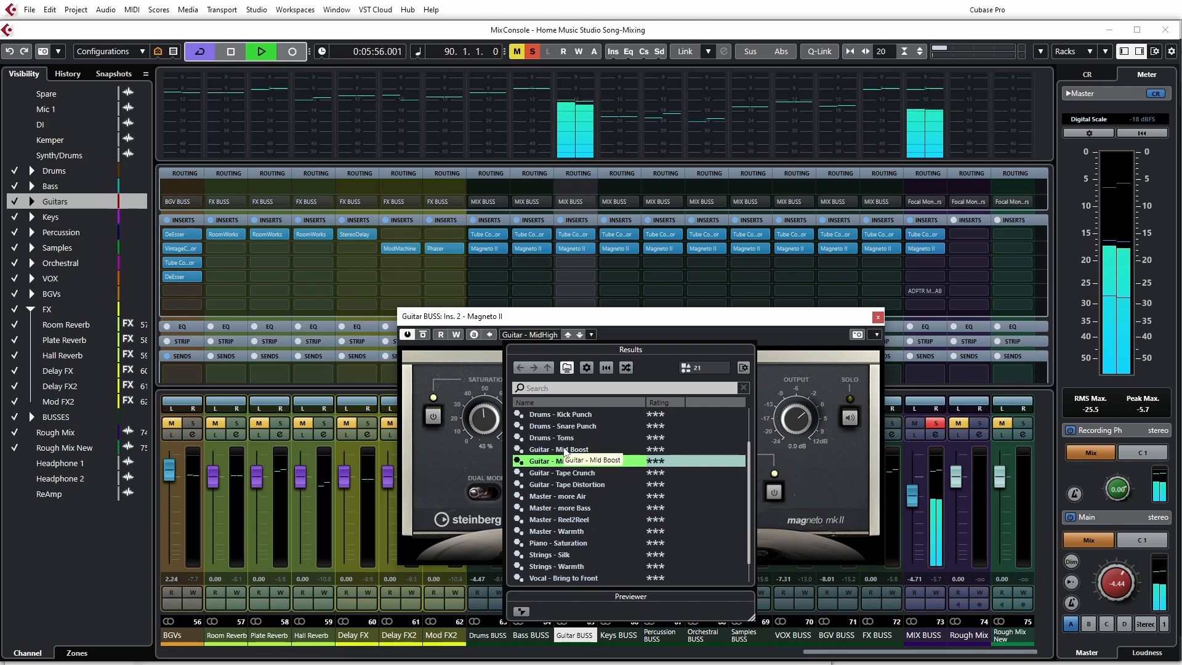
{"action": "left_click", "coordinate": [566, 450]}
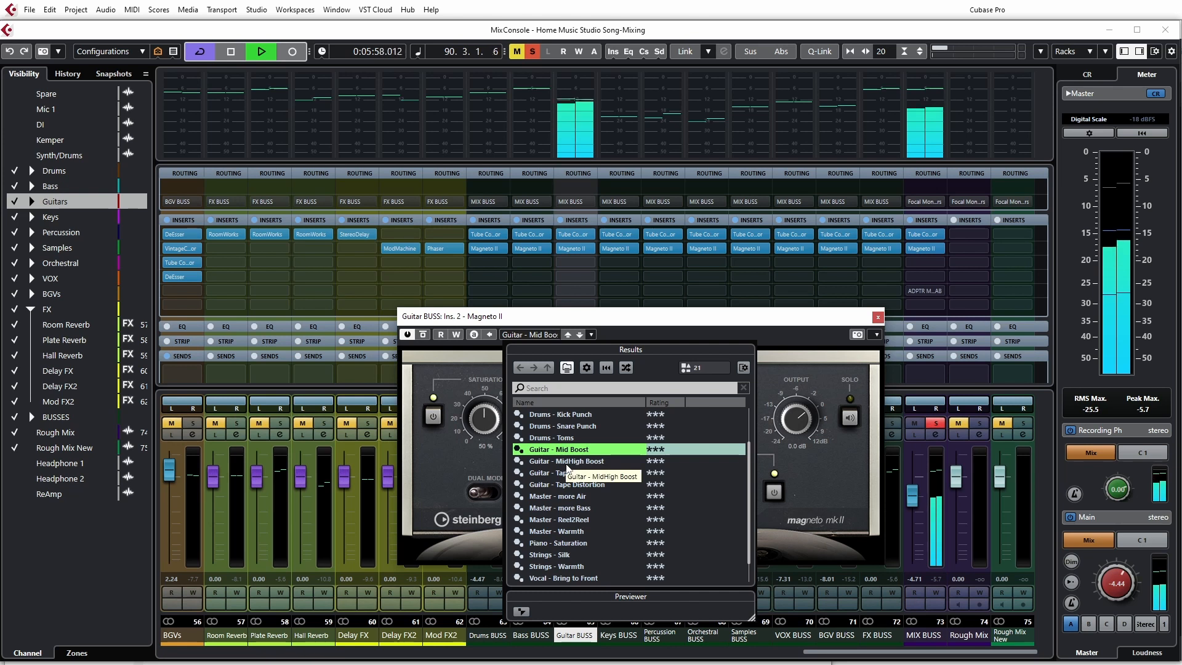
{"action": "left_click", "coordinate": [663, 327]}
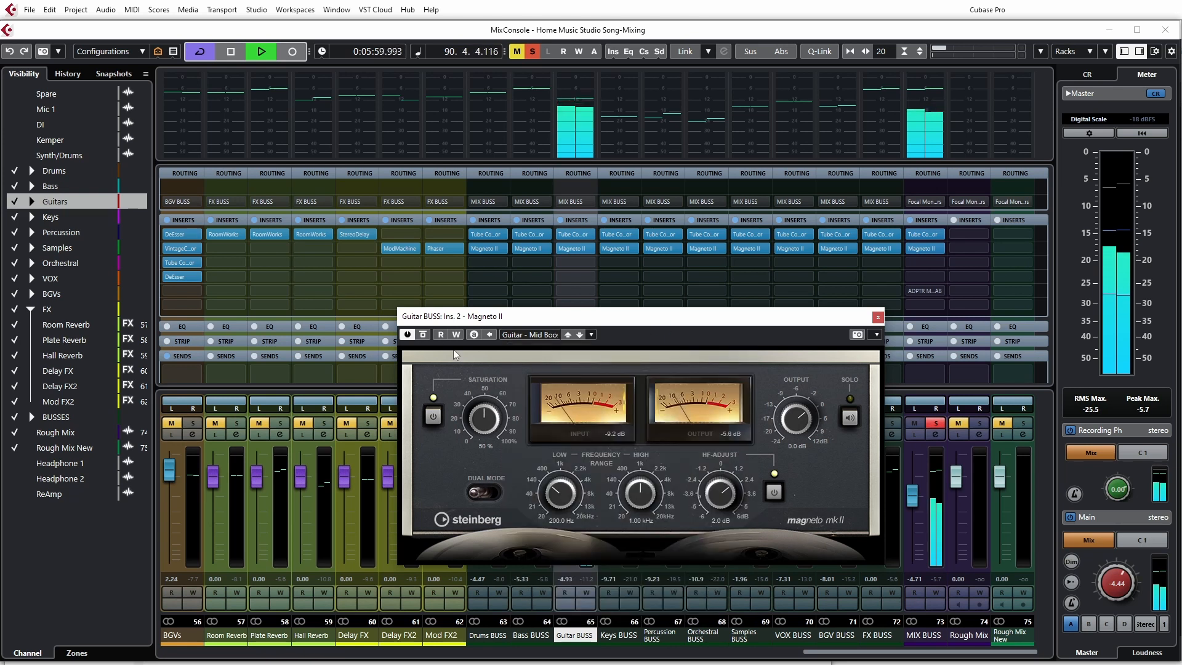
- Compare the soloed guitars with the Guitar BUSS's Magneto II bypassed and active, stop playback and close the plug-in
{"action": "left_click", "coordinate": [423, 335]}
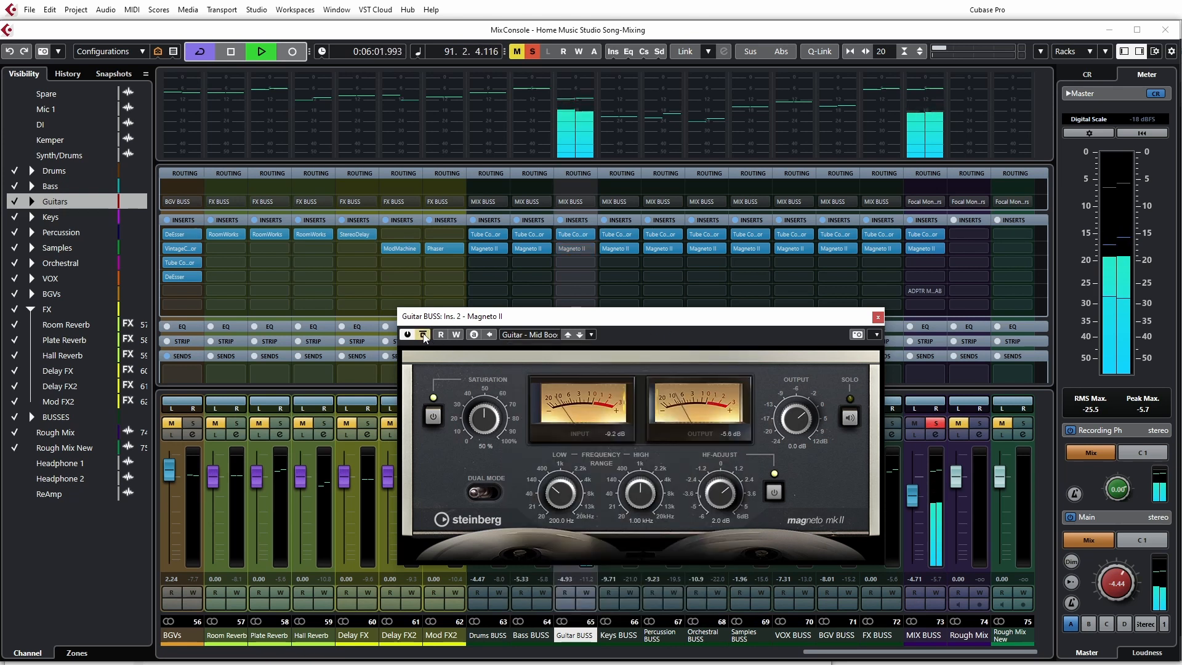
{"action": "left_click", "coordinate": [424, 335]}
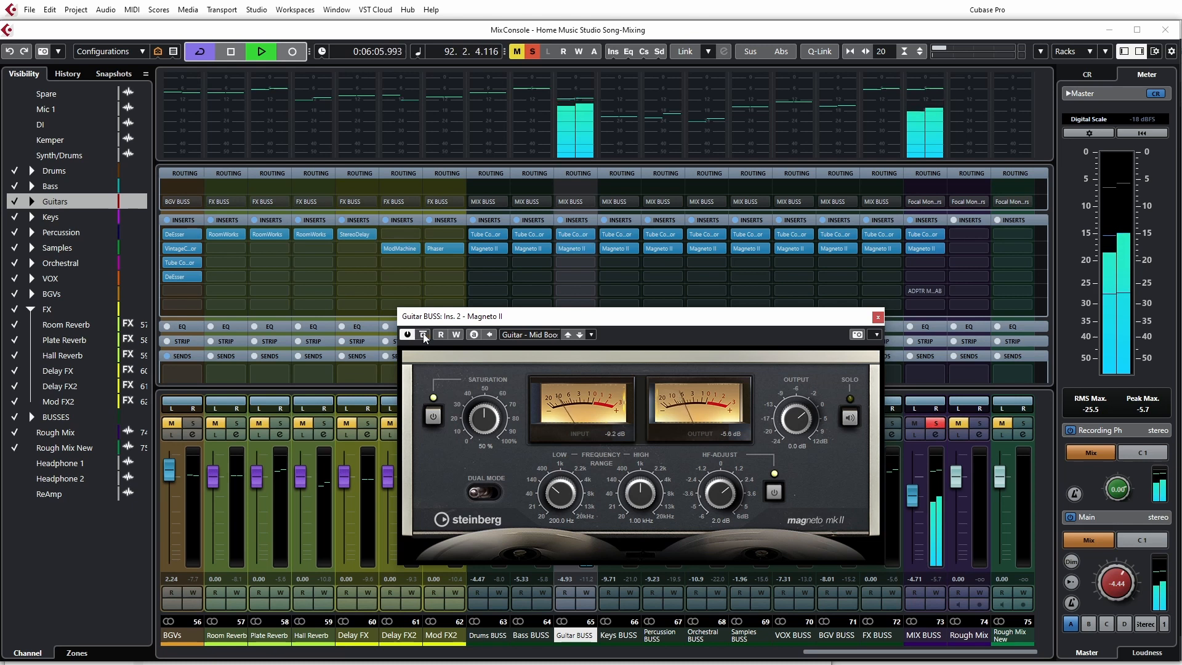
{"action": "left_click", "coordinate": [424, 336]}
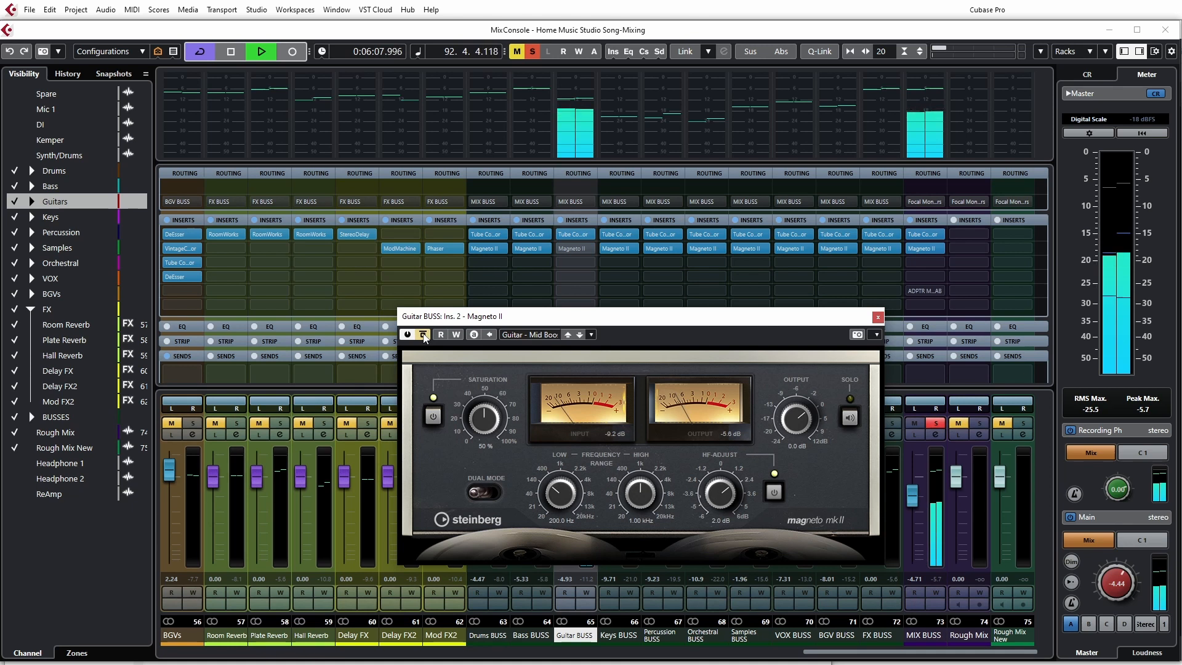
{"action": "left_click", "coordinate": [424, 335]}
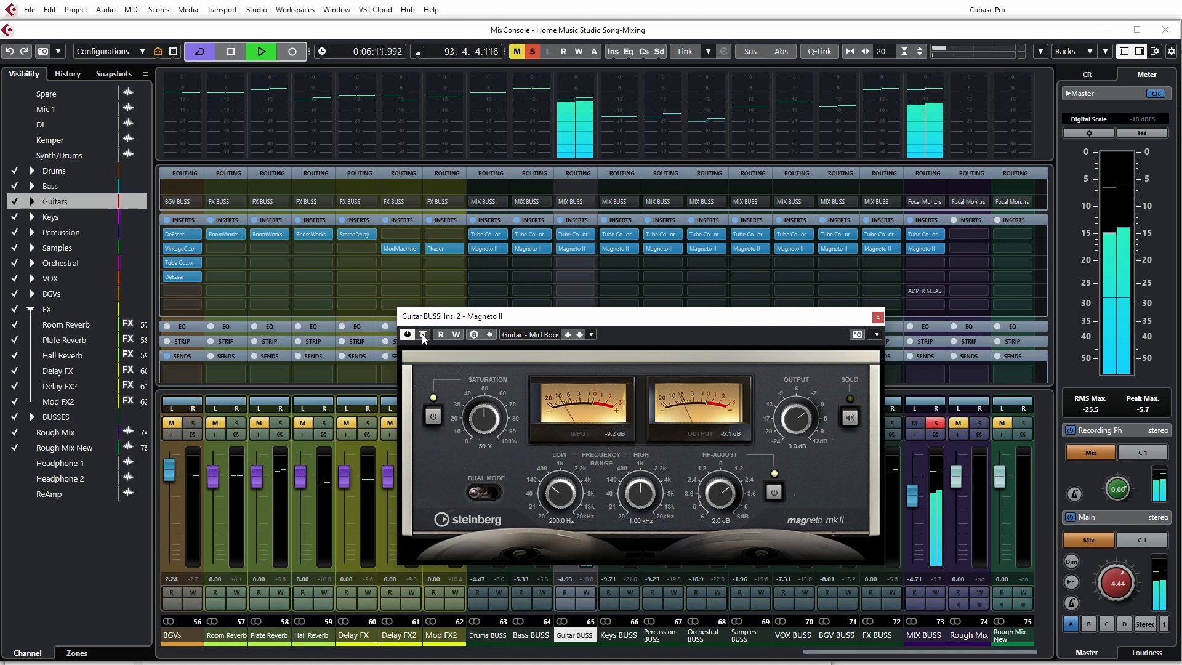
{"action": "left_click", "coordinate": [424, 336]}
{"action": "left_click", "coordinate": [423, 335]}
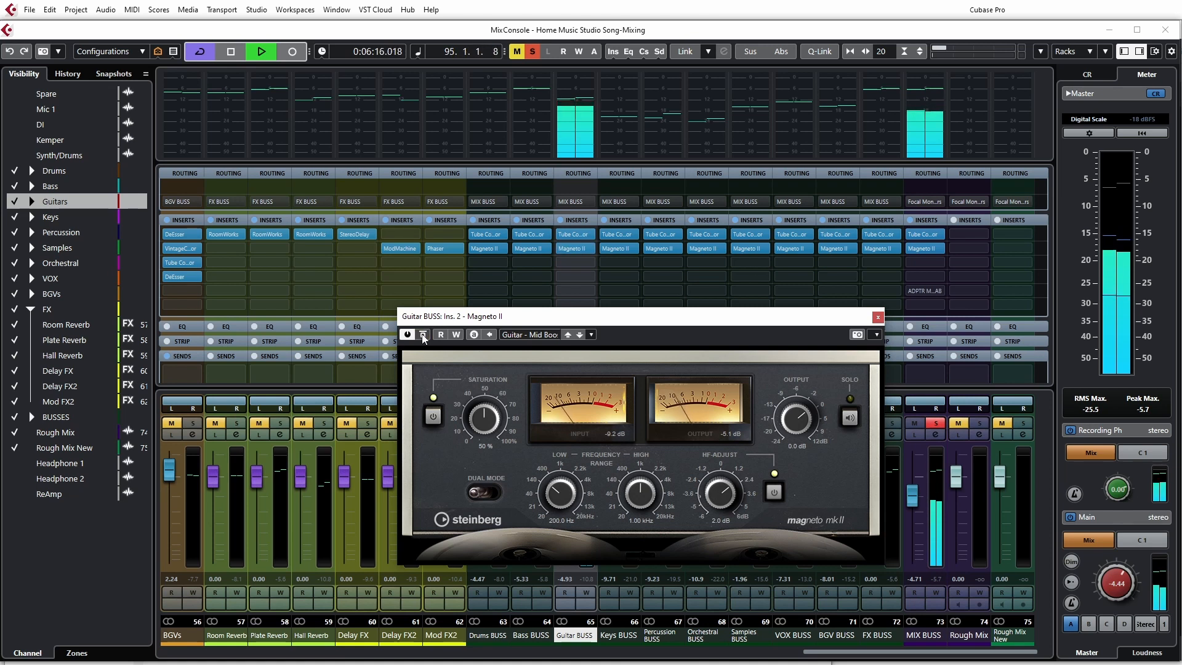
{"action": "left_click", "coordinate": [423, 335]}
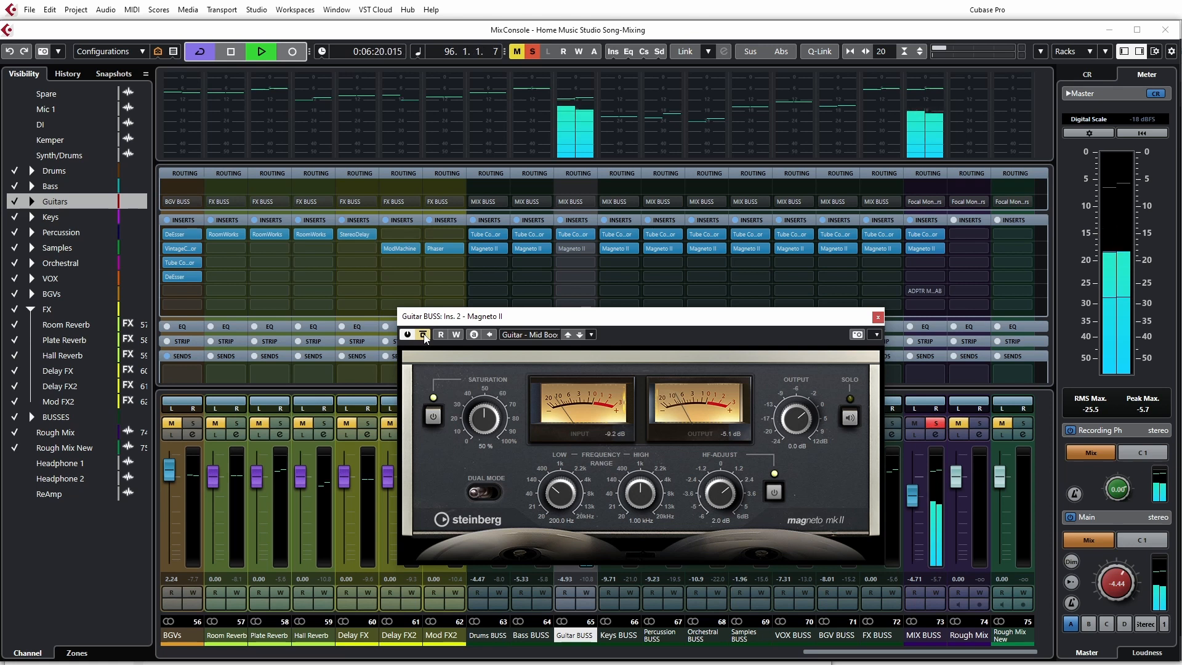
{"action": "left_click", "coordinate": [424, 336]}
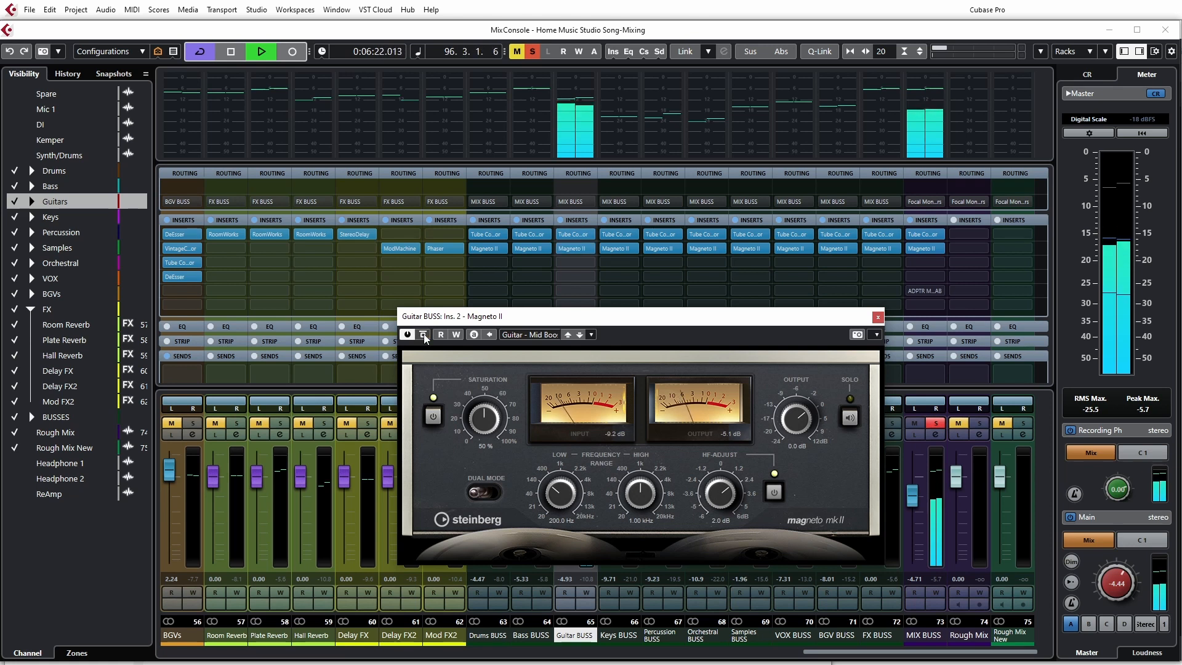
{"action": "key", "text": "space"}
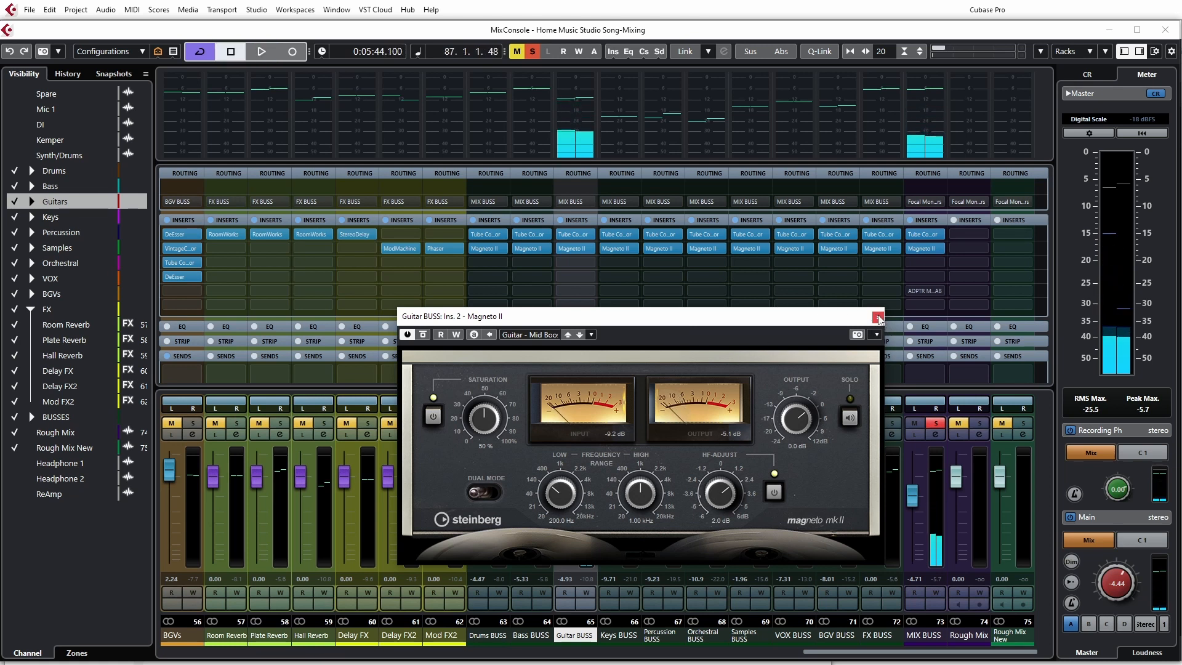
{"action": "left_click", "coordinate": [878, 317]}
- Move the solo from the Guitar BUSS to the Keys BUSS during playback from bar 87, and open the Keys BUSS's Magneto II
{"action": "left_click", "coordinate": [585, 421]}
{"action": "key", "text": "space"}
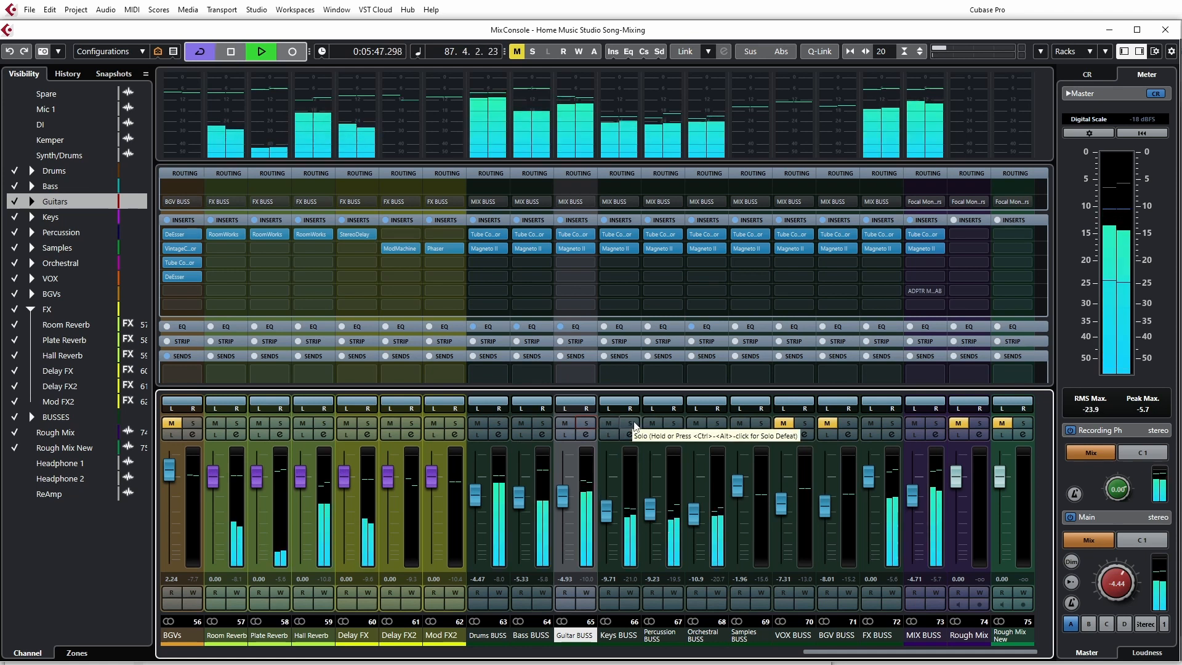
{"action": "left_click", "coordinate": [630, 423]}
{"action": "left_click", "coordinate": [619, 248]}
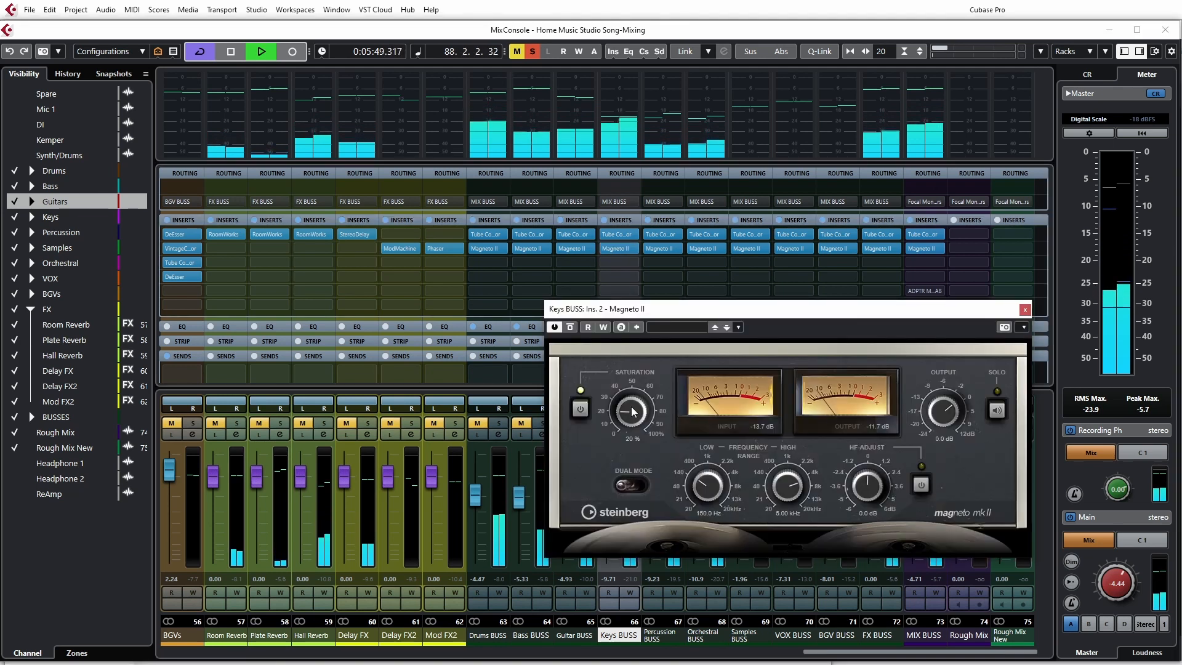
- Audition Magneto II's Piano - Saturation and Strings - Warmth presets on the Keys BUSS, and settle on Strings - Silk
{"action": "left_click", "coordinate": [672, 327]}
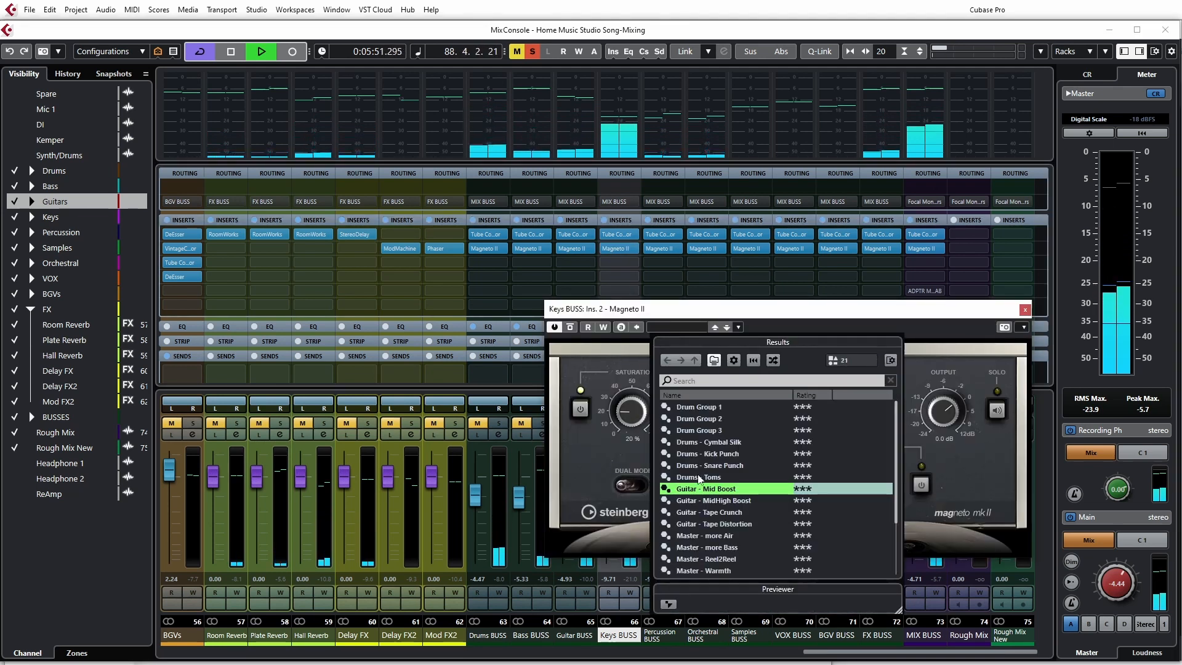
{"action": "scroll", "coordinate": [710, 483], "scroll_direction": "down", "scroll_amount": 2}
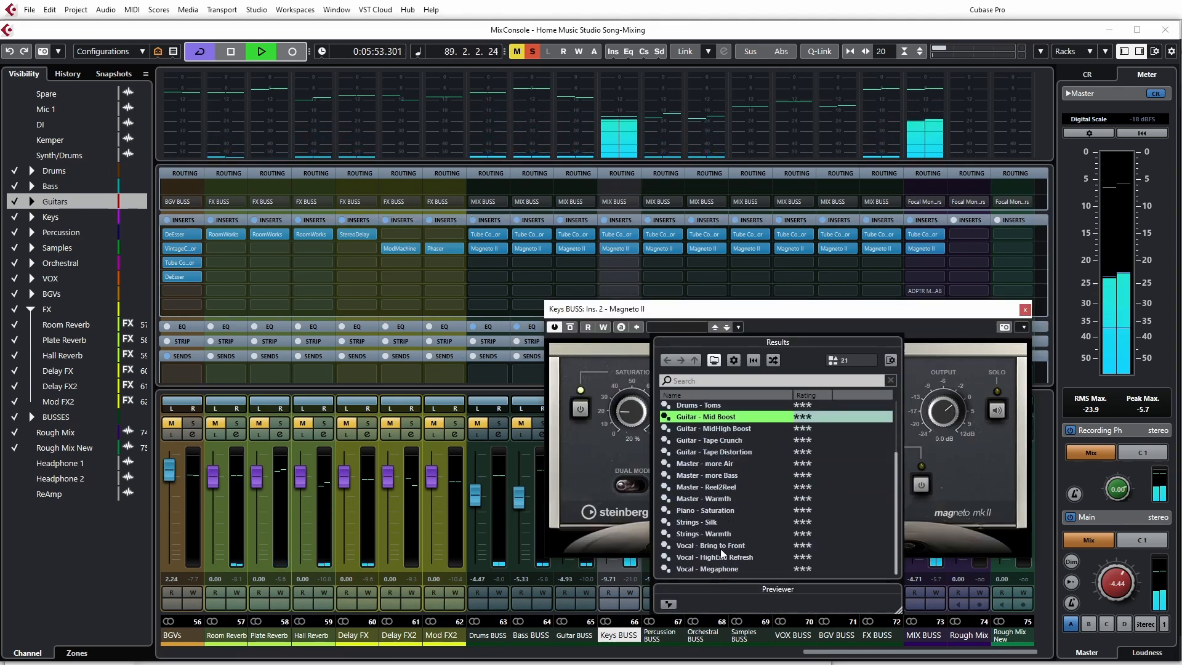
{"action": "left_click", "coordinate": [714, 533]}
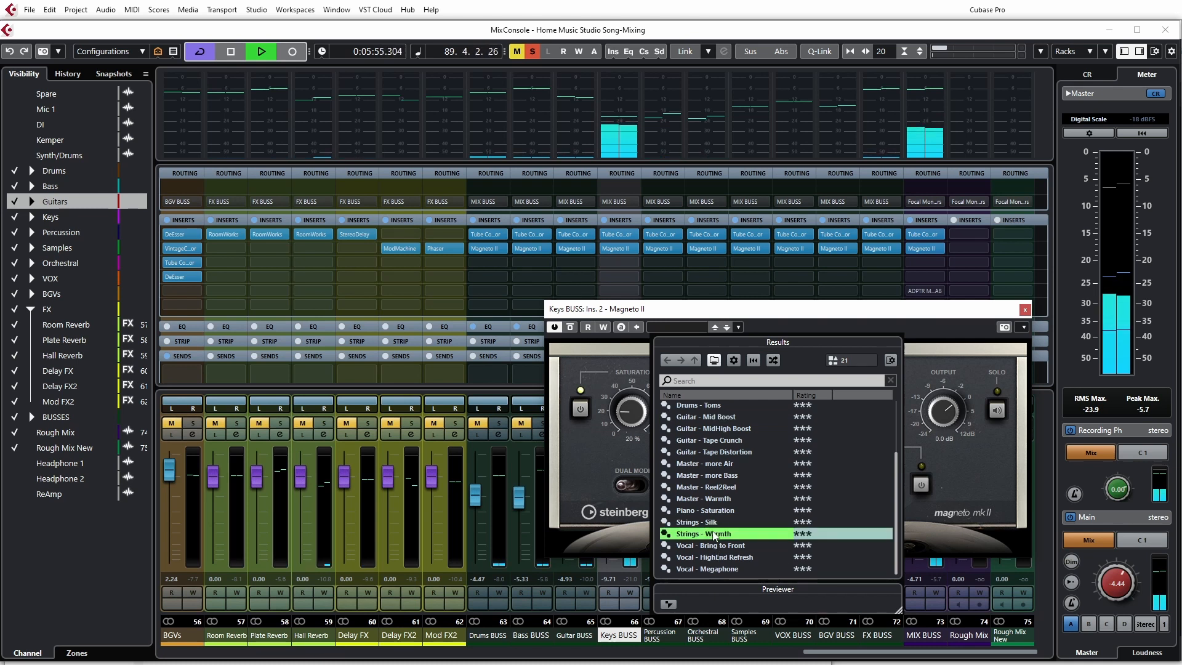
{"action": "left_click", "coordinate": [718, 511]}
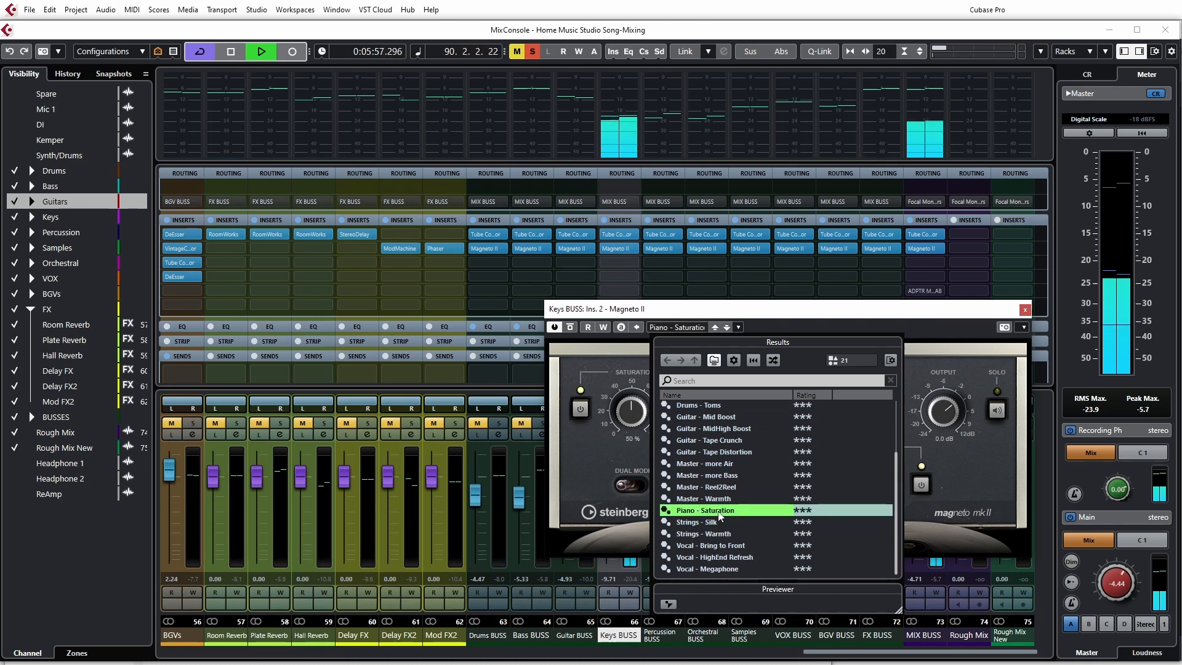
{"action": "left_click", "coordinate": [711, 522]}
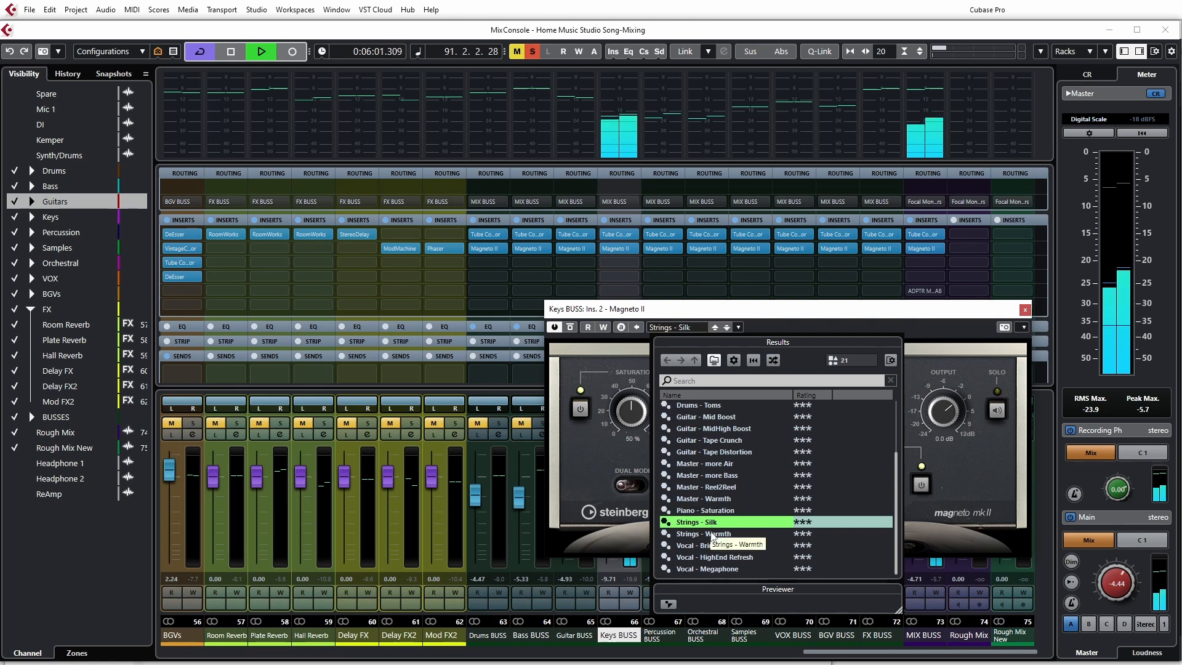
{"action": "left_click", "coordinate": [713, 534]}
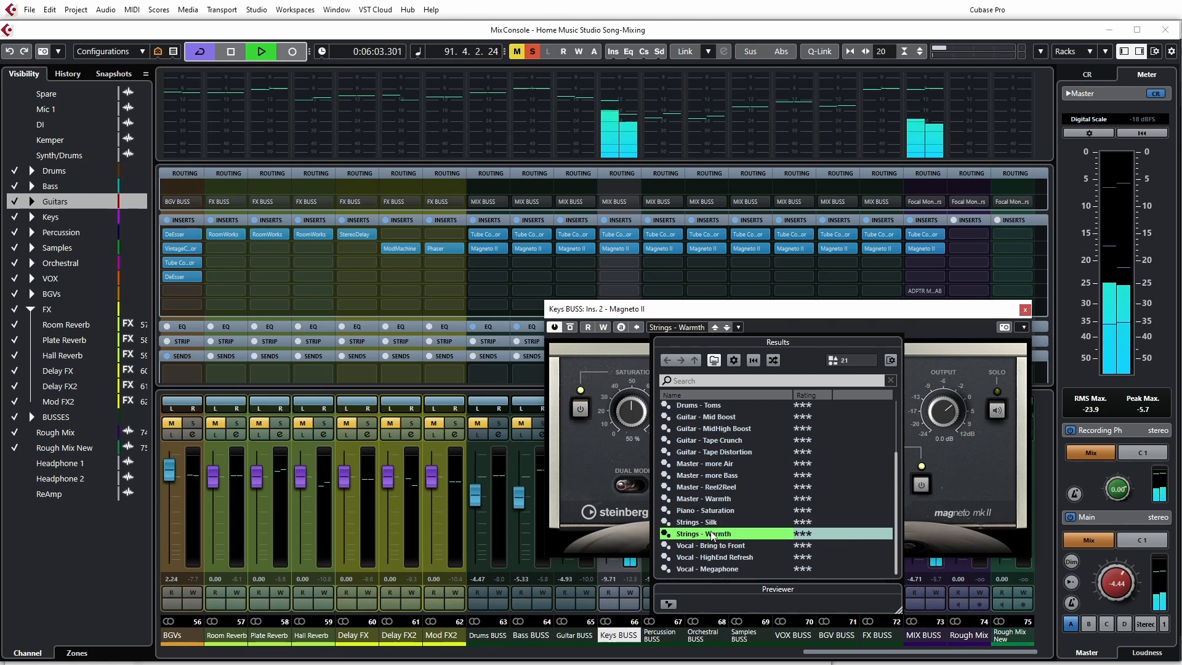
{"action": "left_click", "coordinate": [711, 524]}
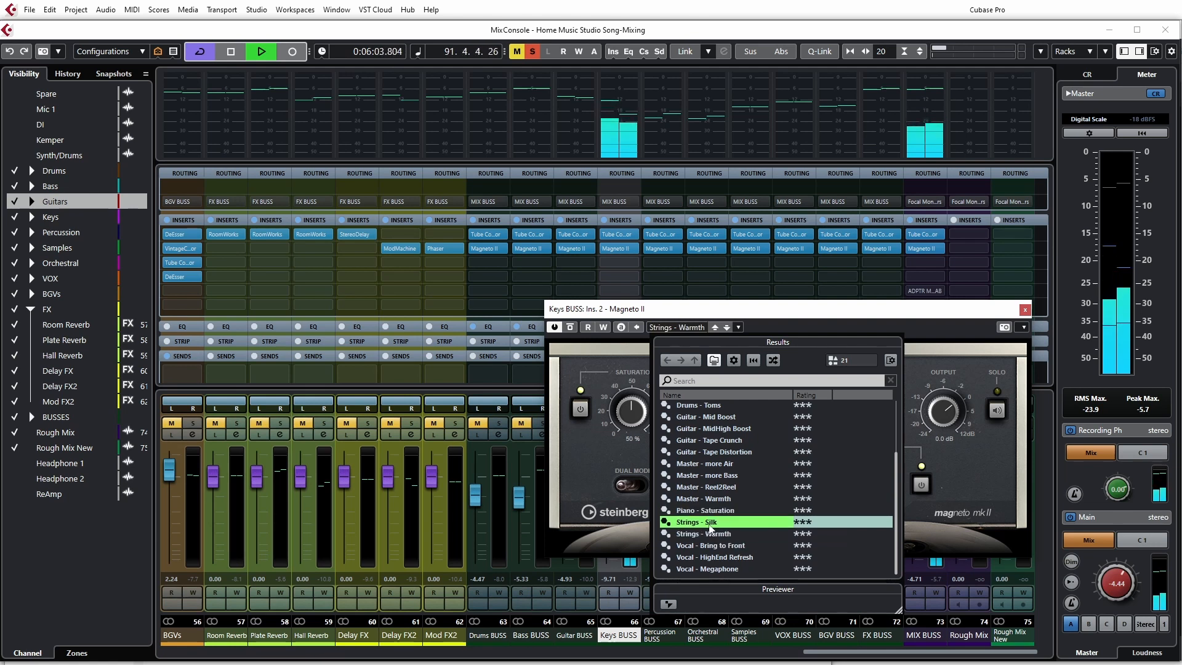
{"action": "left_click", "coordinate": [934, 337]}
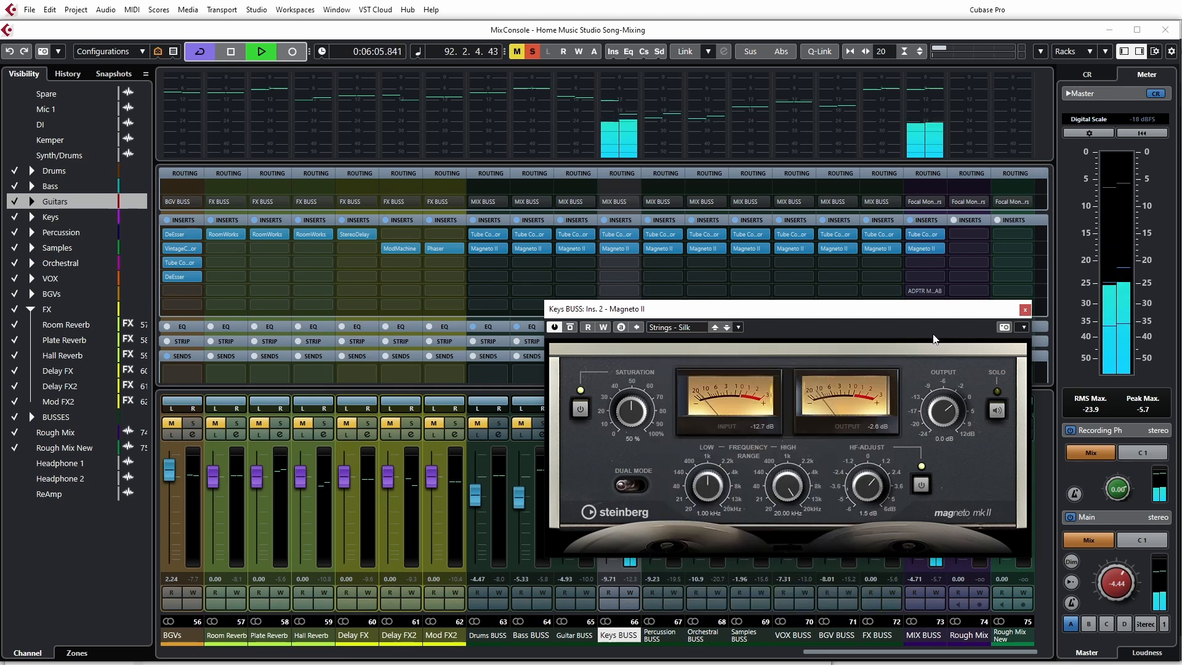
- Compare the soloed keys with the Keys BUSS's Magneto II bypassed and active, and close the plug-in
{"action": "left_click", "coordinate": [570, 329]}
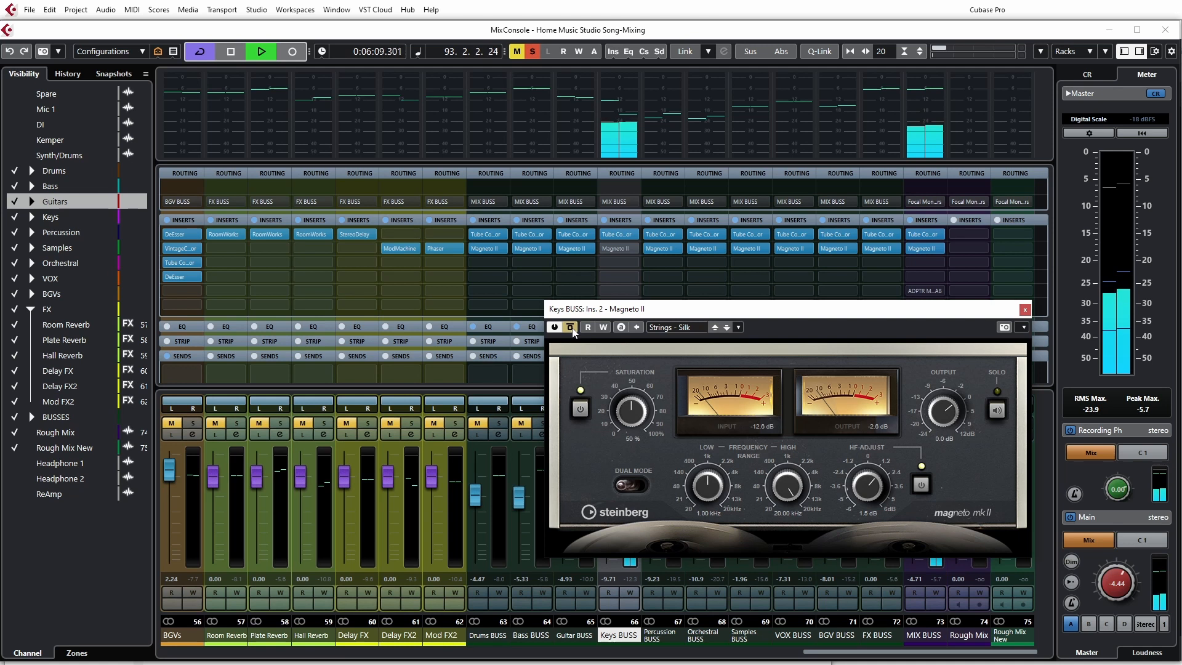
{"action": "left_click", "coordinate": [571, 329]}
{"action": "left_click", "coordinate": [1025, 309]}
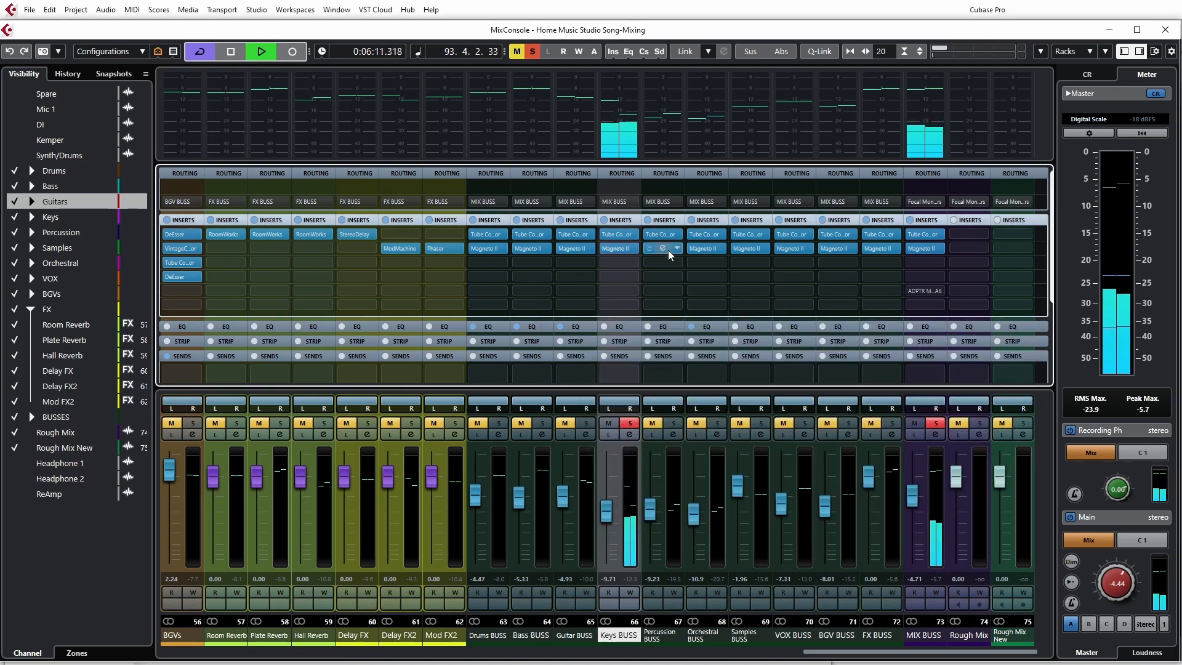
- Move the solo from the Keys BUSS to the Percussion BUSS and open the Percussion BUSS's Magneto II
{"action": "left_click", "coordinate": [674, 423]}
{"action": "left_click", "coordinate": [630, 423]}
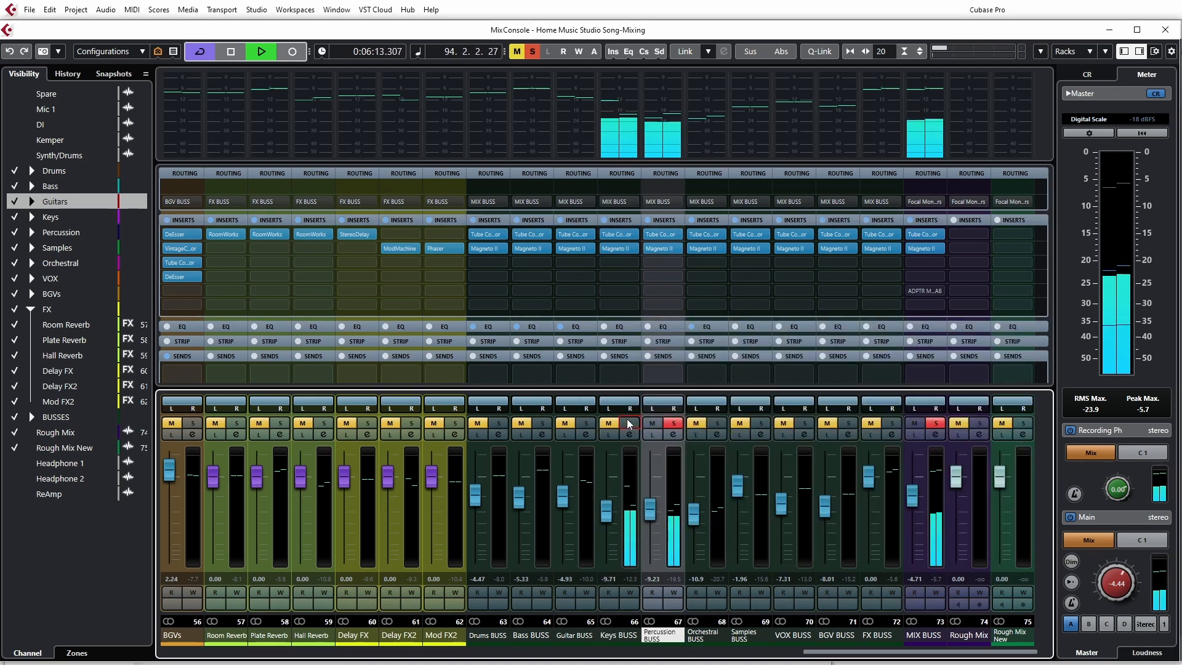
{"action": "left_click", "coordinate": [665, 248]}
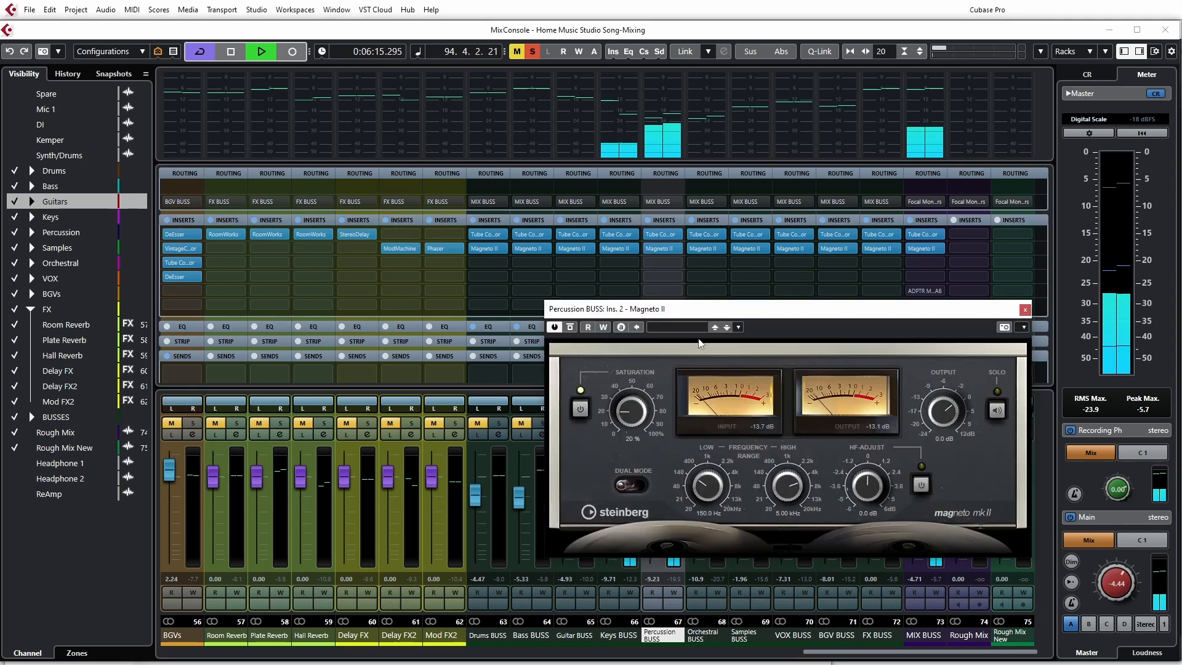
- Audition Magneto II's Drums - Snare Punch, Cymbal Silk and Kick Punch presets on the Percussion BUSS, and settle on Drums - Toms
{"action": "left_click", "coordinate": [671, 327]}
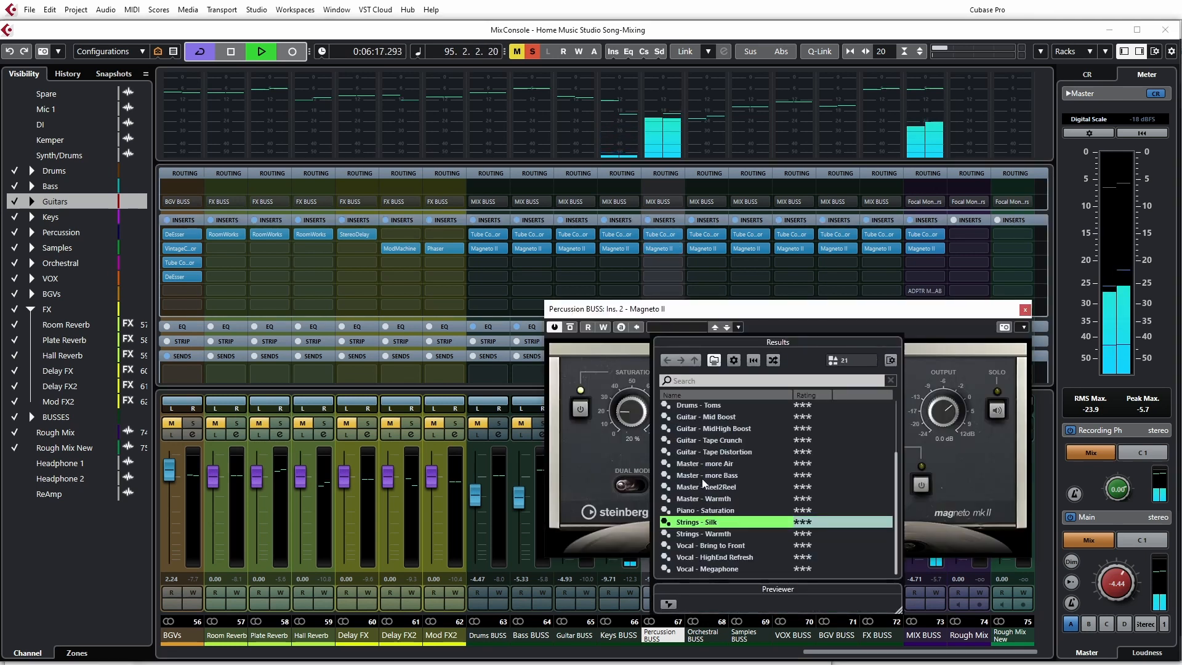
{"action": "scroll", "coordinate": [711, 522], "scroll_direction": "up", "scroll_amount": 2}
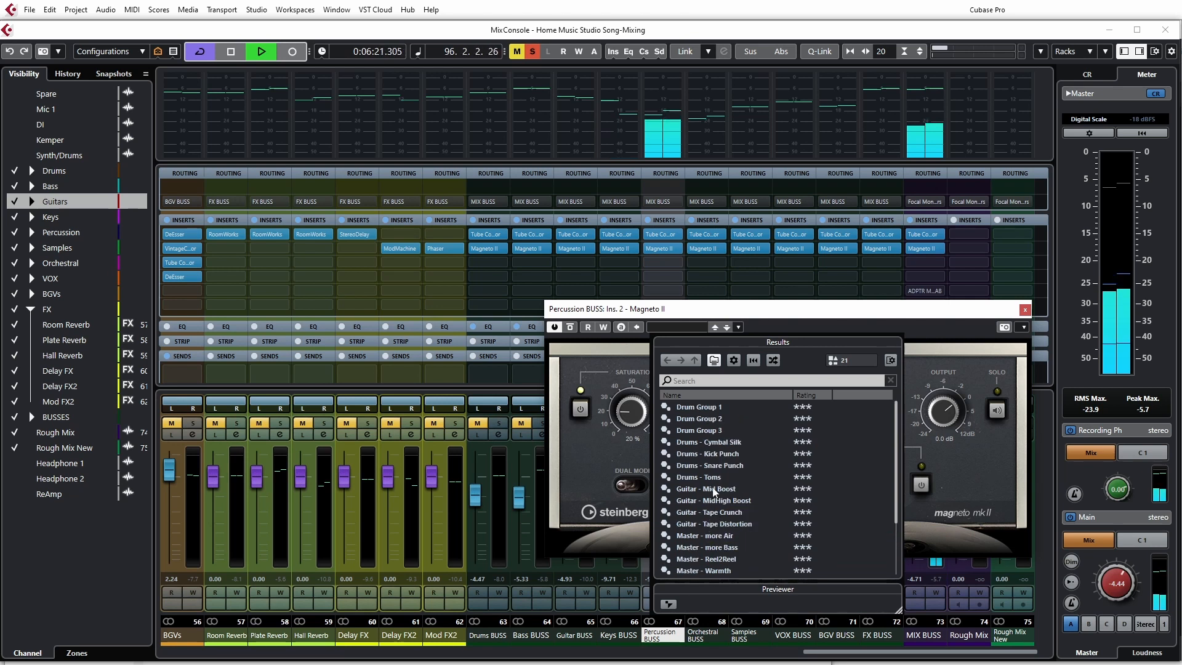
{"action": "left_click", "coordinate": [720, 483]}
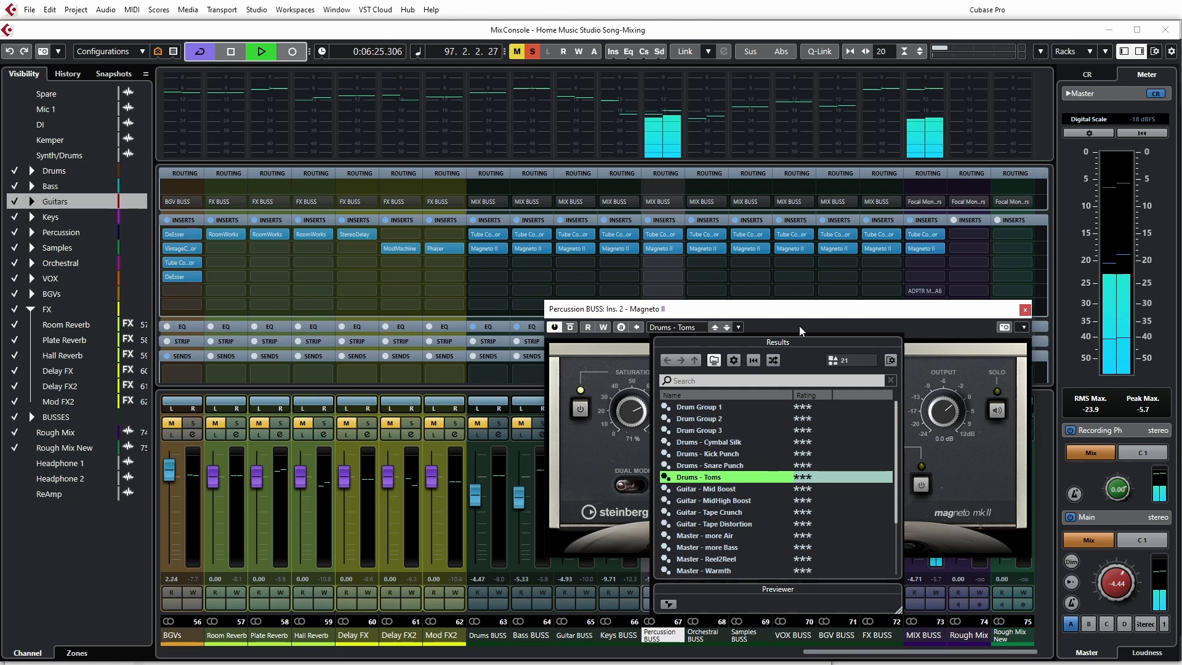
{"action": "left_click", "coordinate": [717, 466]}
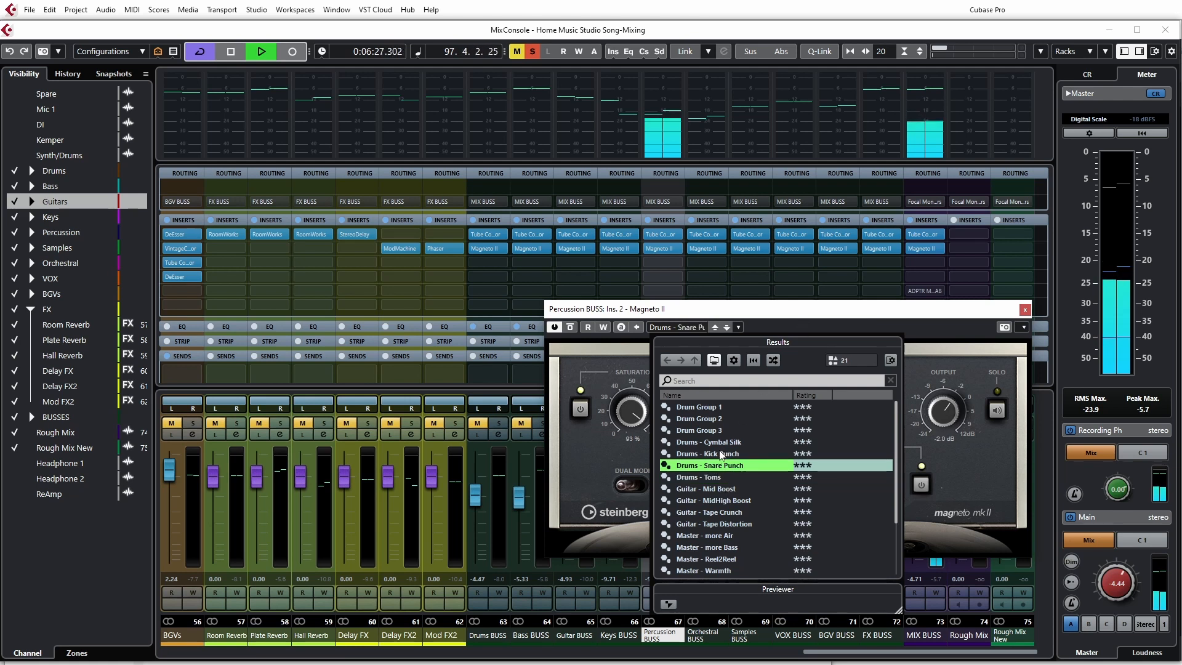
{"action": "left_click", "coordinate": [721, 444]}
{"action": "left_click", "coordinate": [719, 453]}
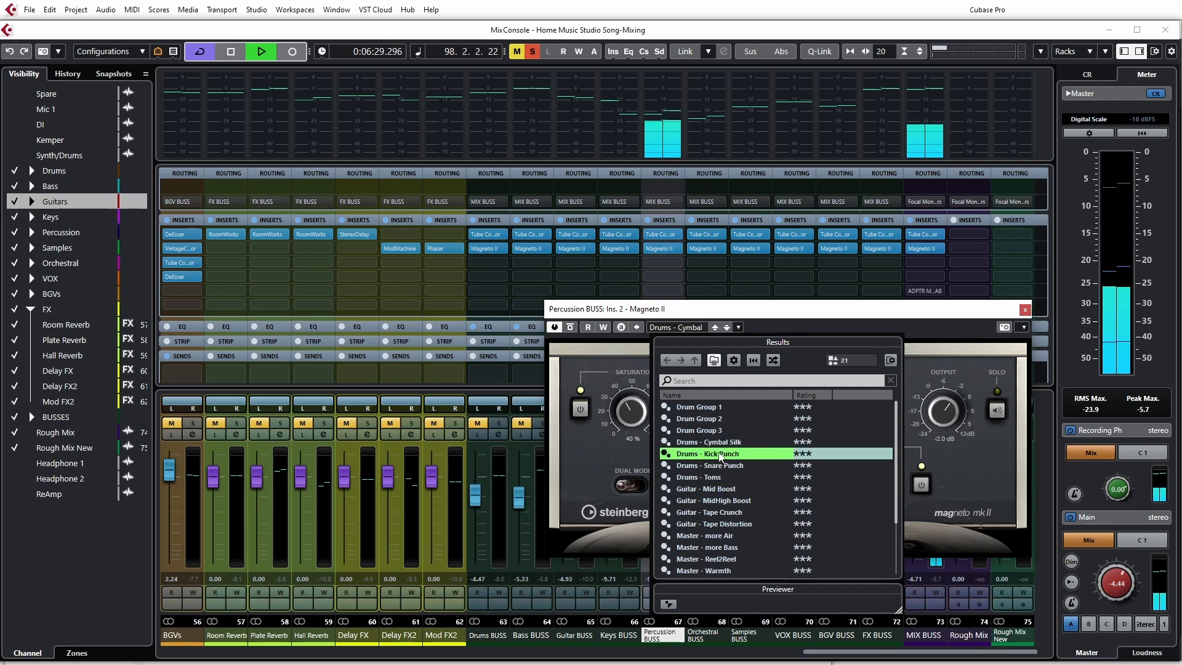
{"action": "left_click", "coordinate": [718, 477]}
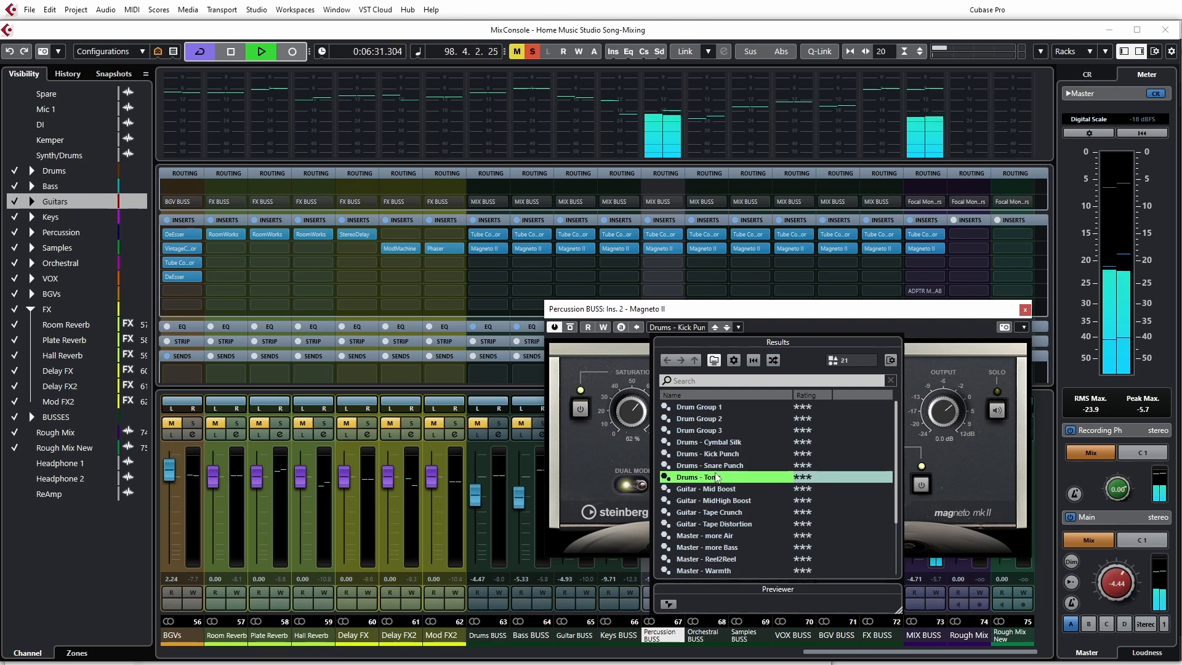
{"action": "scroll", "coordinate": [720, 536], "scroll_direction": "down", "scroll_amount": 3}
{"action": "key", "text": "space"}
{"action": "key", "text": "space"}
{"action": "scroll", "coordinate": [724, 553], "scroll_direction": "down", "scroll_amount": 3}
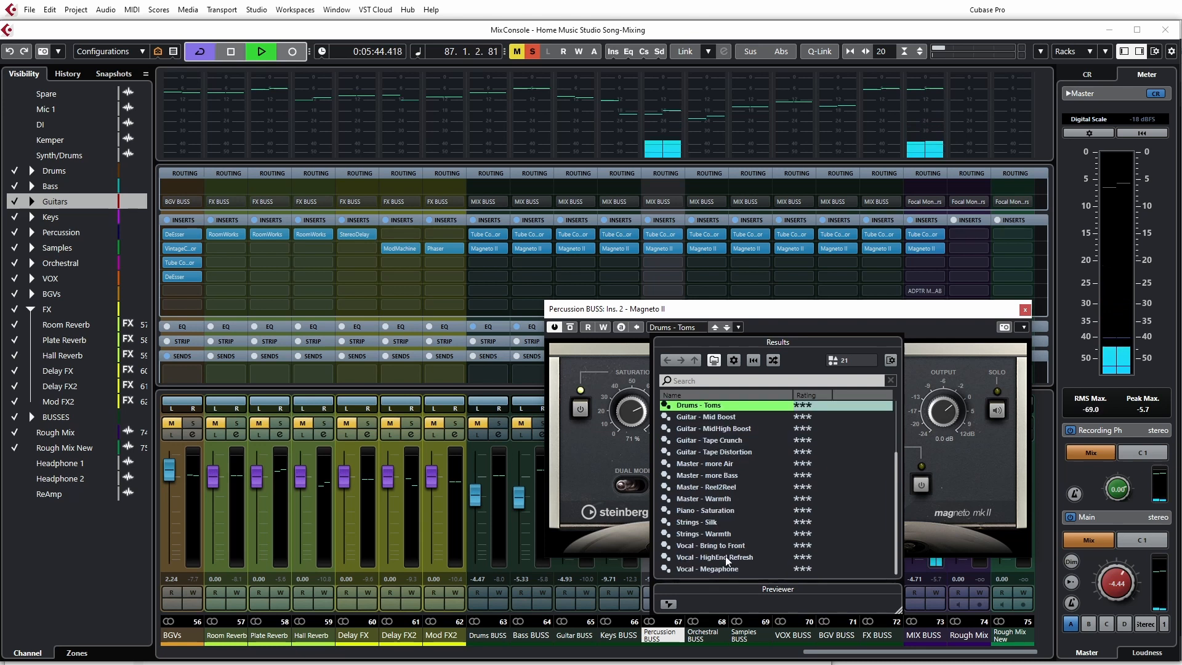
{"action": "scroll", "coordinate": [723, 554], "scroll_direction": "up", "scroll_amount": 6}
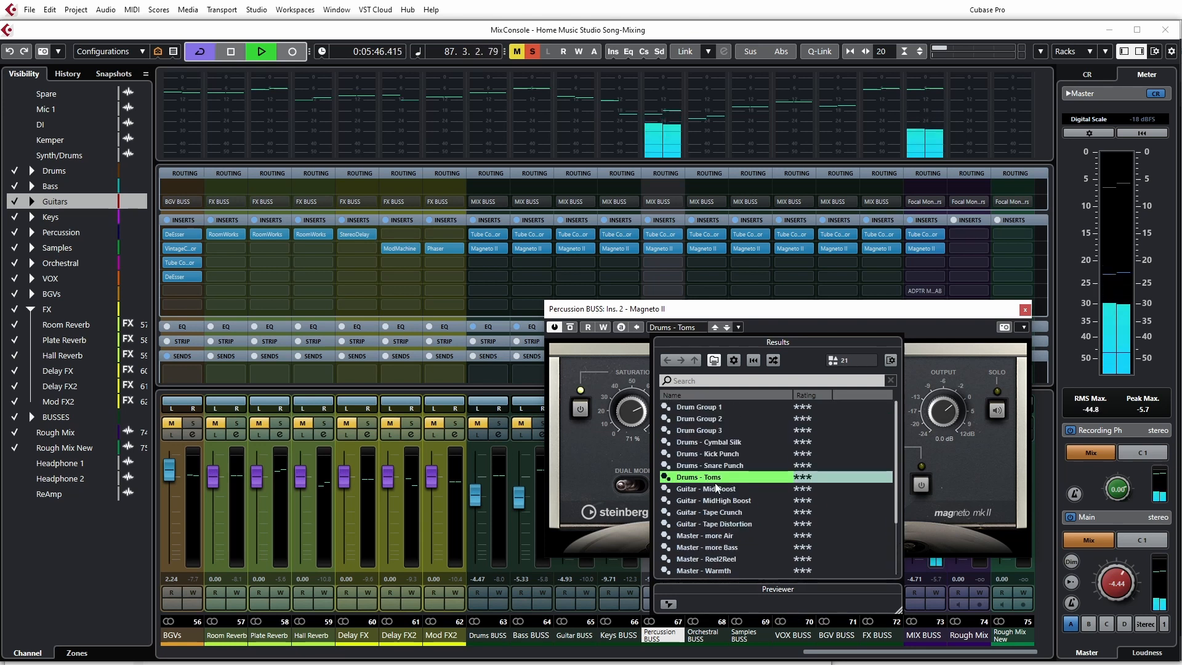
- Set the Percussion BUSS's Magneto II saturation to 38 %, compare the sound bypassed and active, and close the plug-in
{"action": "left_click", "coordinate": [765, 320]}
{"action": "left_click_drag", "start_coordinate": [631, 411], "coordinate": [629, 446]}
{"action": "left_click", "coordinate": [570, 328]}
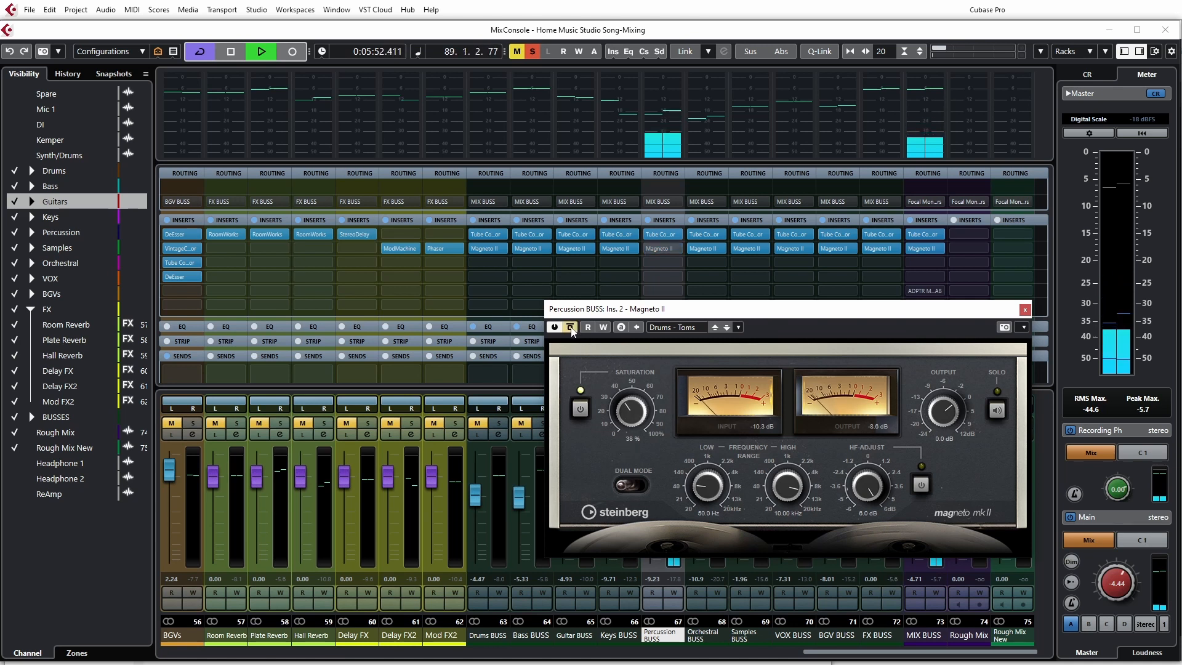
{"action": "left_click", "coordinate": [571, 327]}
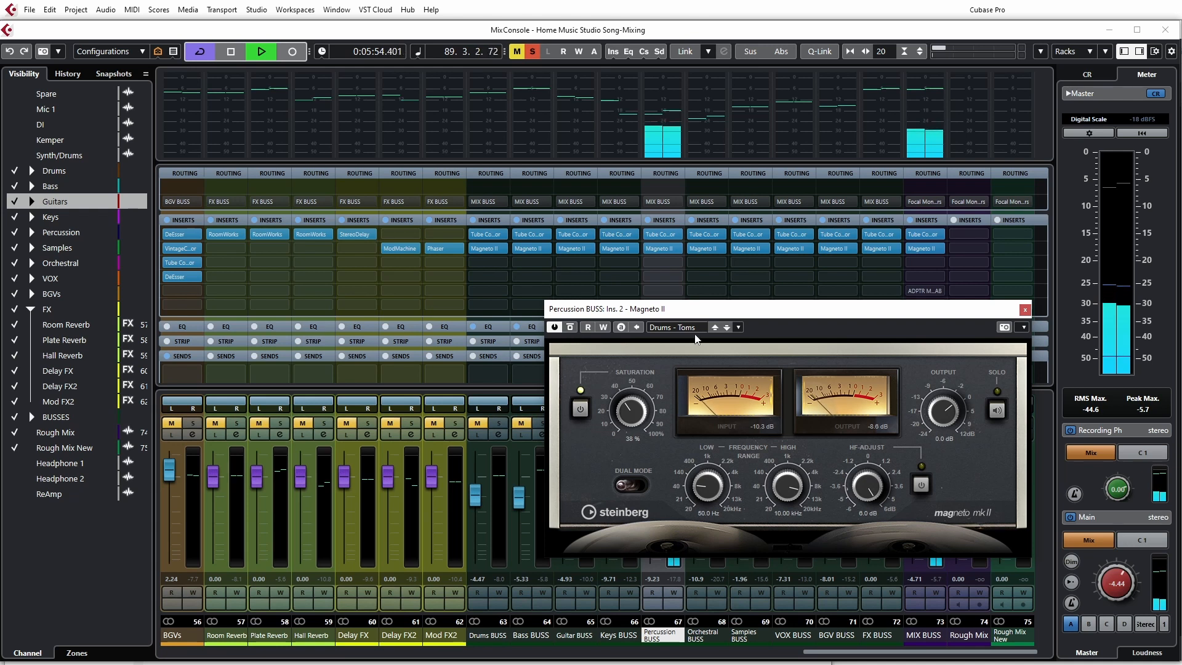
{"action": "left_click", "coordinate": [1025, 309]}
- Move the solo from the Percussion BUSS to the Orchestral BUSS, restart playback from bar 87, and open the Orchestral BUSS's Magneto II
{"action": "key", "text": "space"}
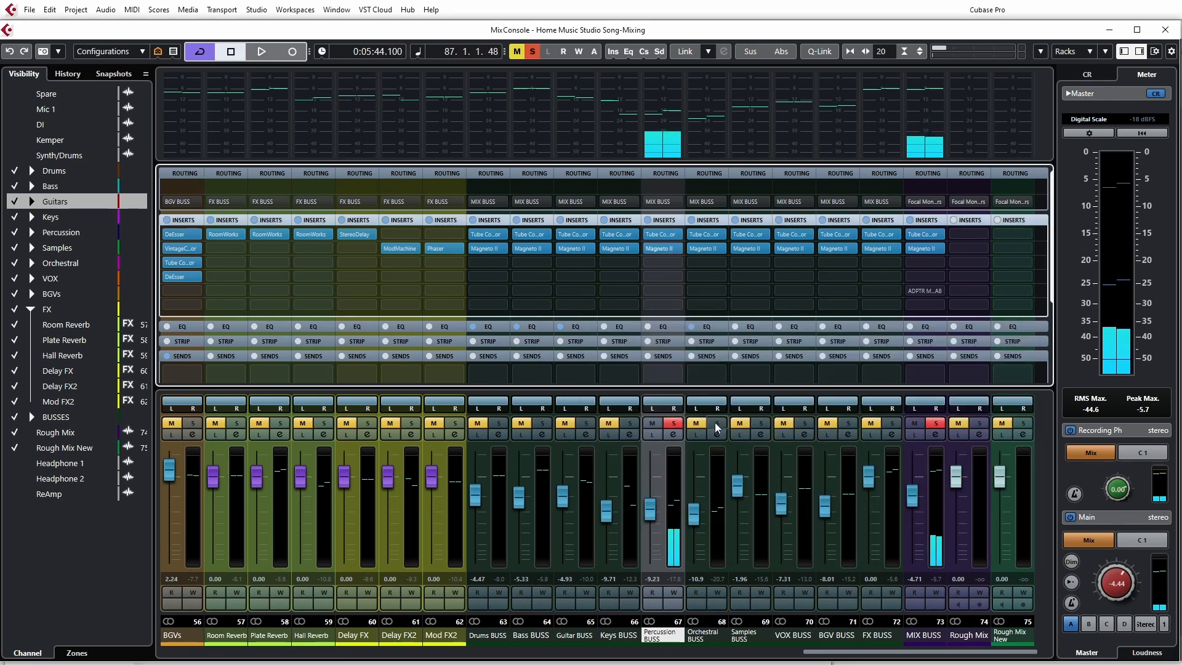
{"action": "left_click", "coordinate": [716, 423]}
{"action": "left_click", "coordinate": [669, 424]}
{"action": "key", "text": "space"}
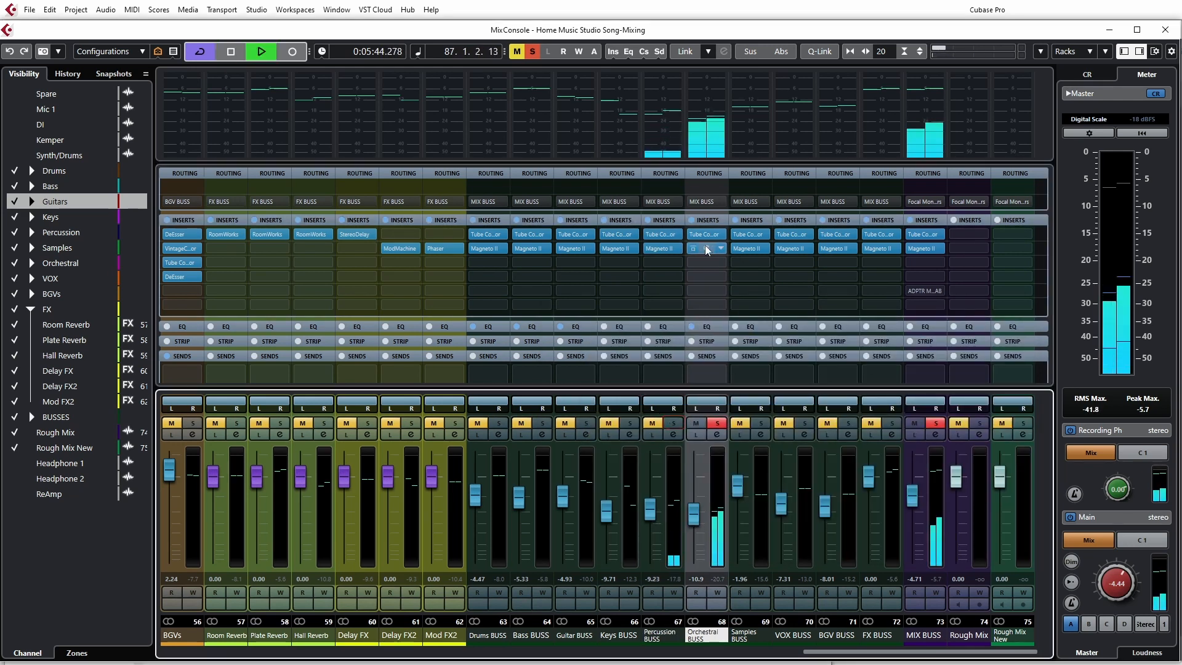
{"action": "left_click", "coordinate": [706, 249]}
- Load the Strings - Silk preset in the Orchestral BUSS's Magneto II, compare it with the plug-in bypassed, and close it
{"action": "left_click", "coordinate": [667, 328]}
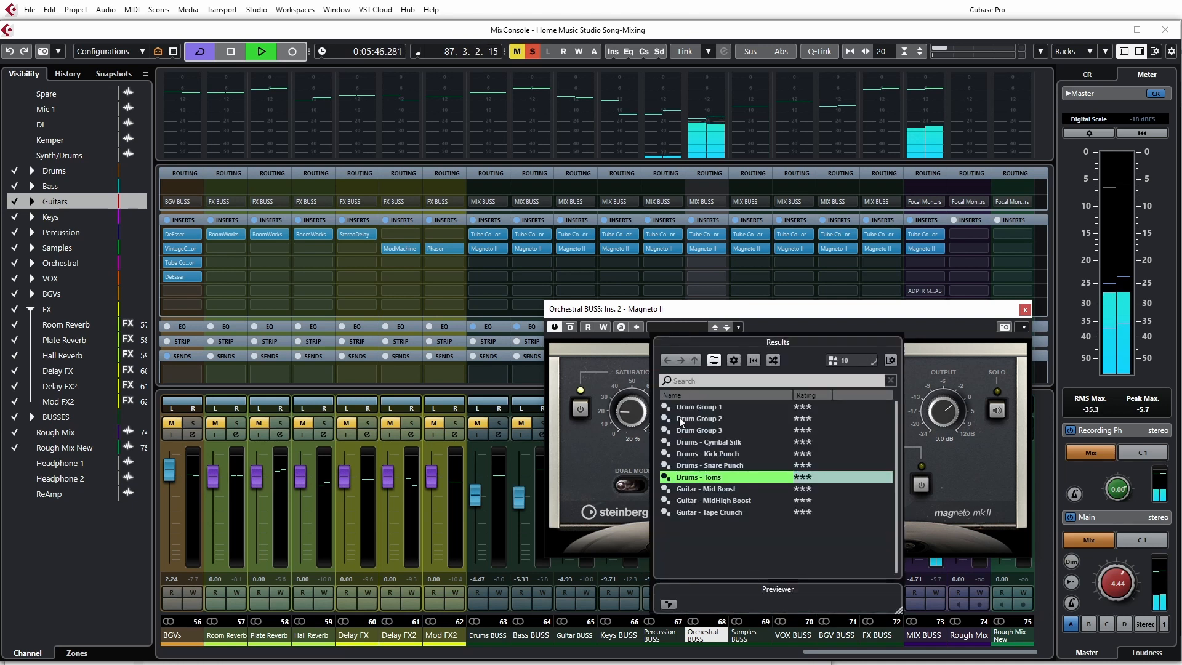
{"action": "scroll", "coordinate": [711, 538], "scroll_direction": "down", "scroll_amount": 2}
{"action": "left_click", "coordinate": [709, 523]}
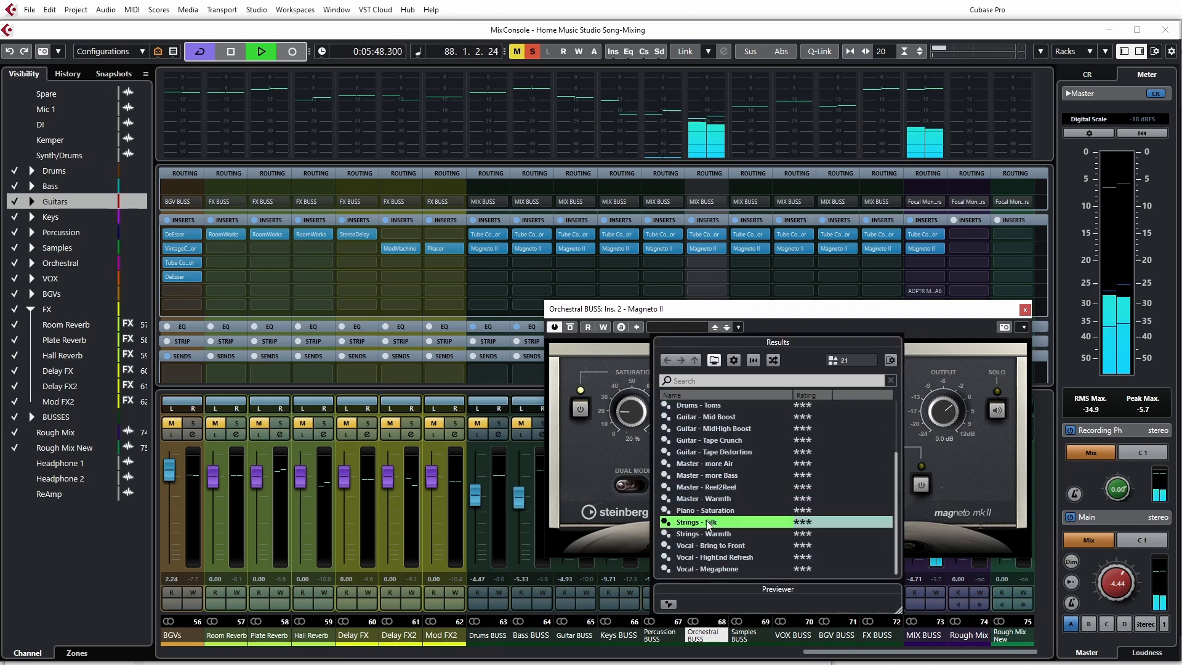
{"action": "left_click", "coordinate": [911, 327]}
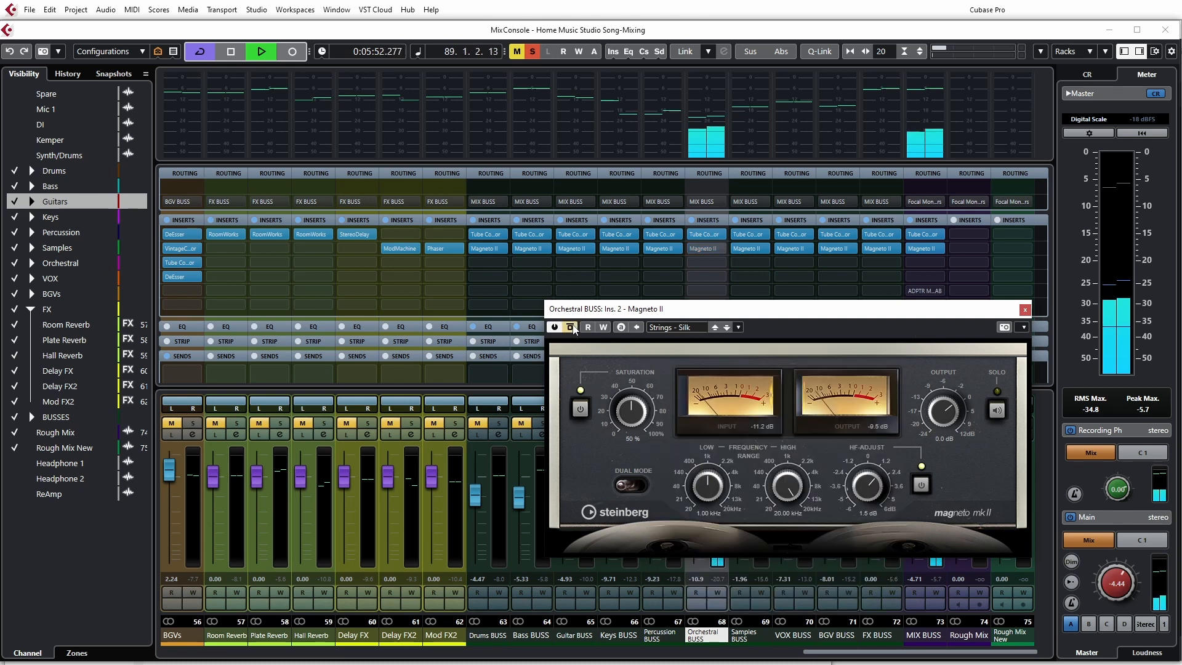
{"action": "left_click", "coordinate": [1025, 309]}
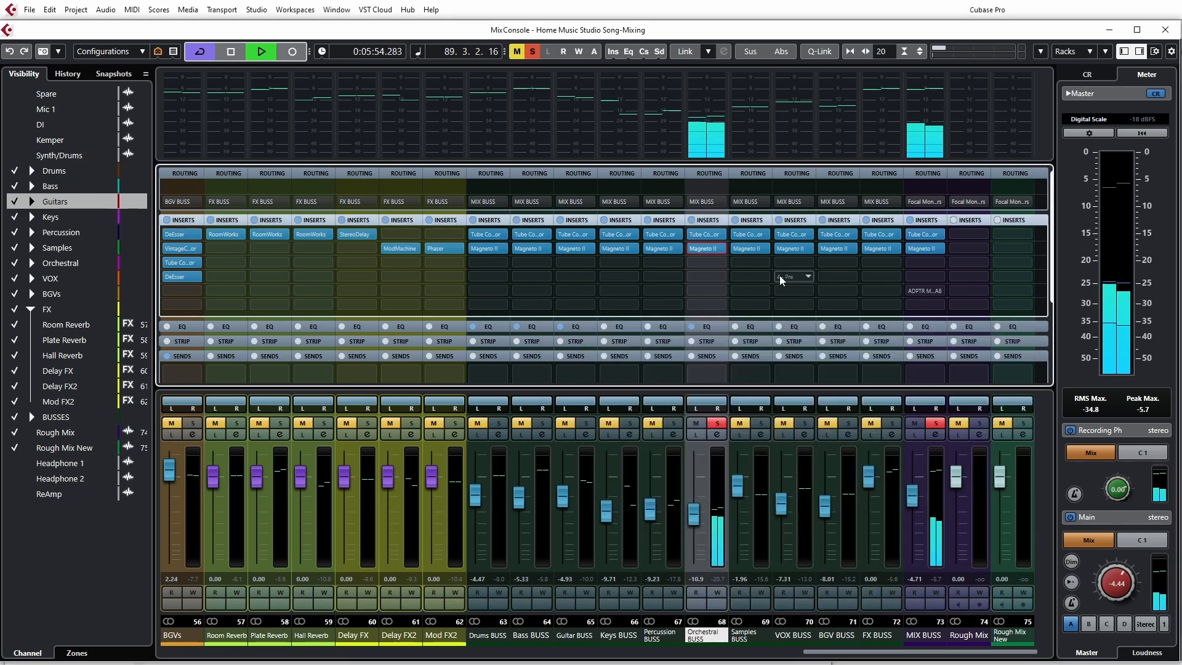
- Move the solo to the Samples BUSS, load the Strings - Silk preset in its Magneto II, and close the plug-in
{"action": "left_click", "coordinate": [758, 422], "text": "ctrl"}
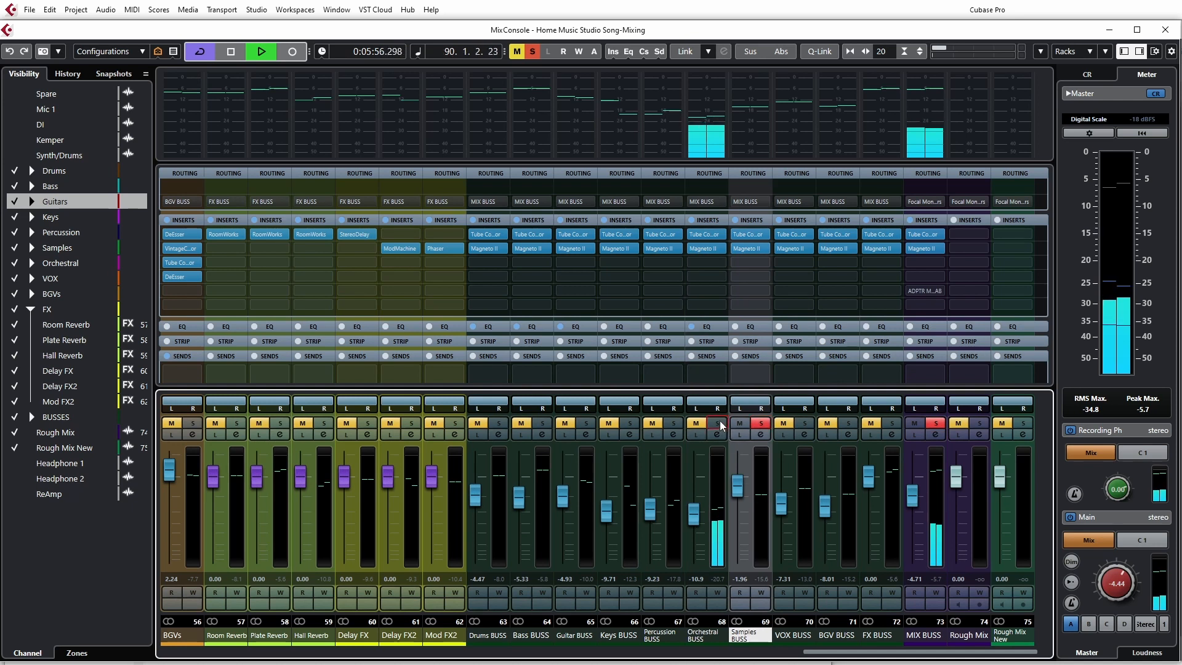
{"action": "left_click", "coordinate": [753, 248]}
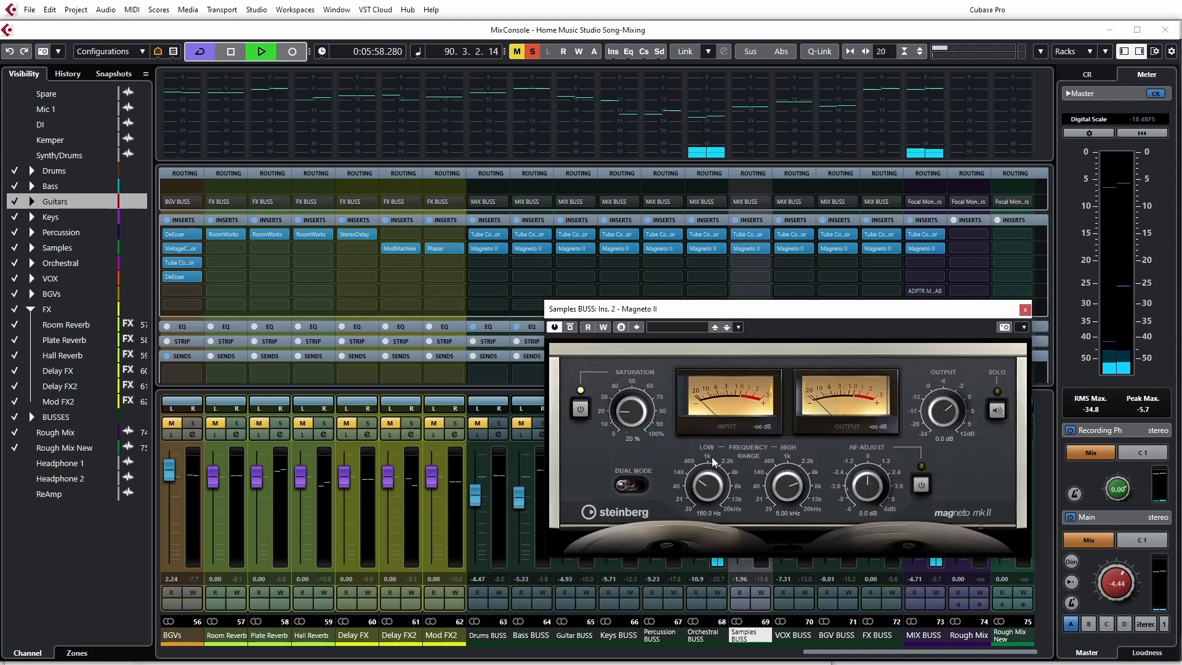
{"action": "left_click", "coordinate": [655, 327]}
{"action": "left_click", "coordinate": [734, 521]}
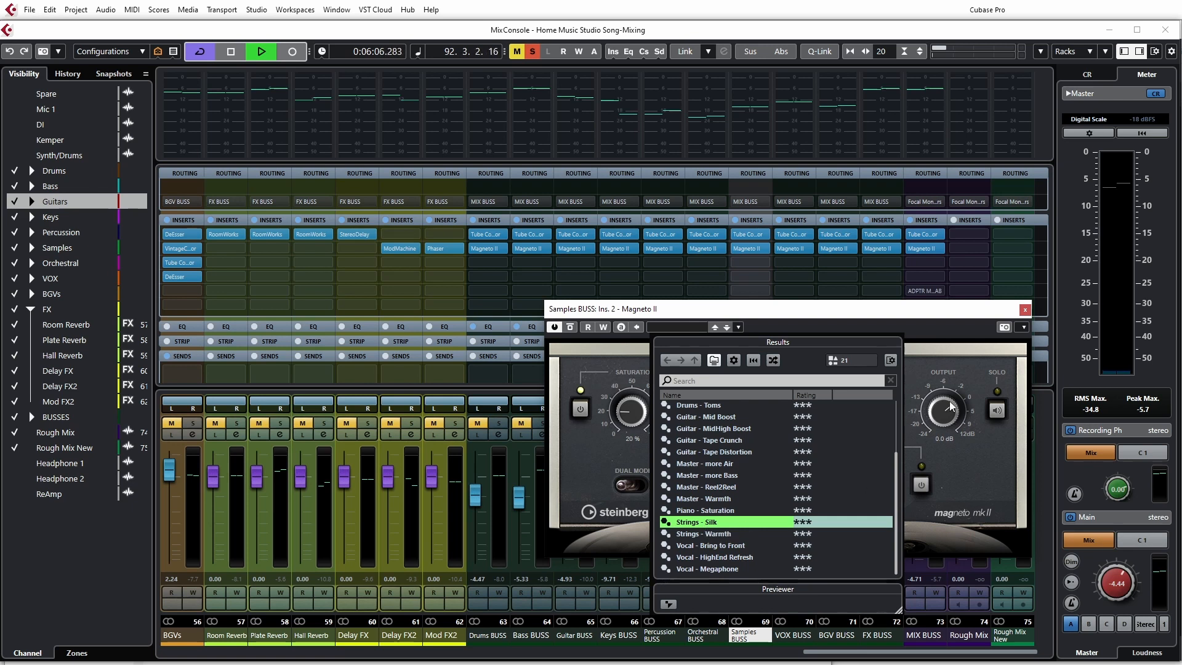
{"action": "double_click", "coordinate": [720, 524]}
{"action": "left_click", "coordinate": [1027, 313]}
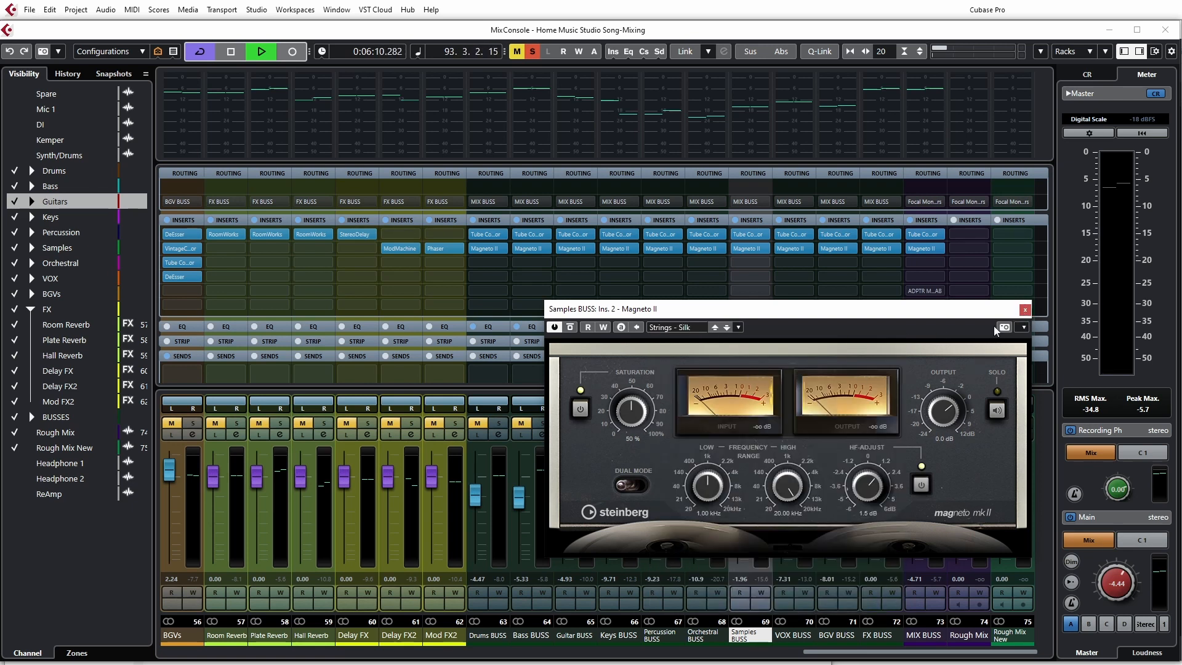
{"action": "left_click", "coordinate": [1026, 309]}
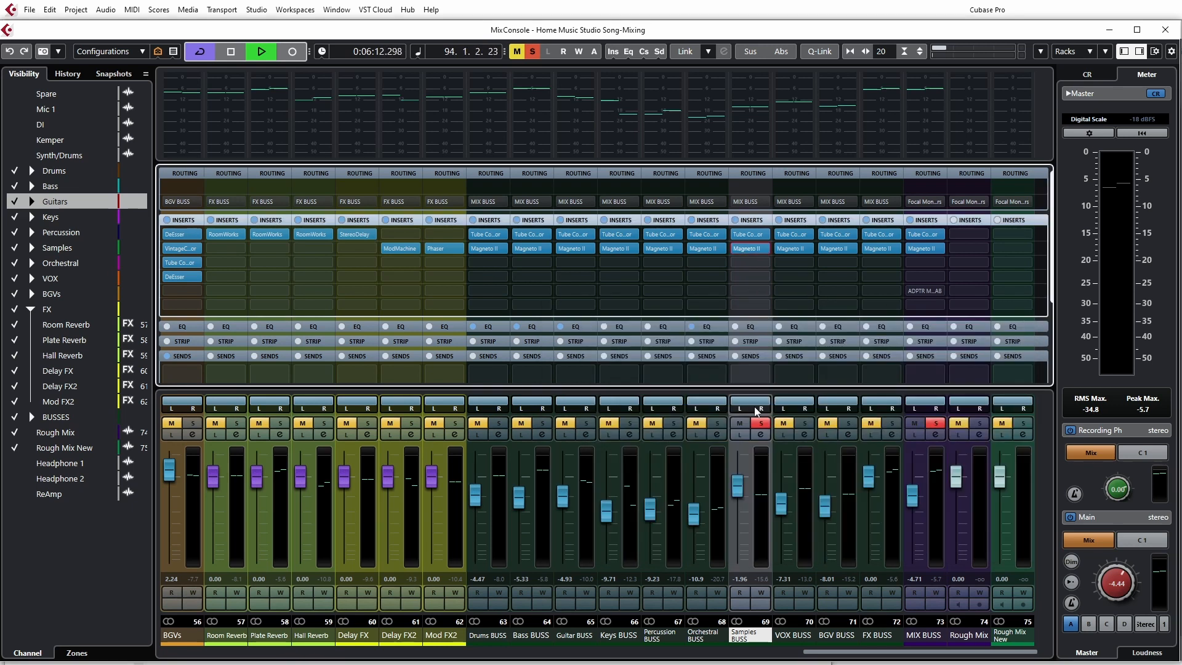
- Clear the channel solos and unmute the VOX BUSS, leaving it unsoloed
{"action": "left_click", "coordinate": [761, 423]}
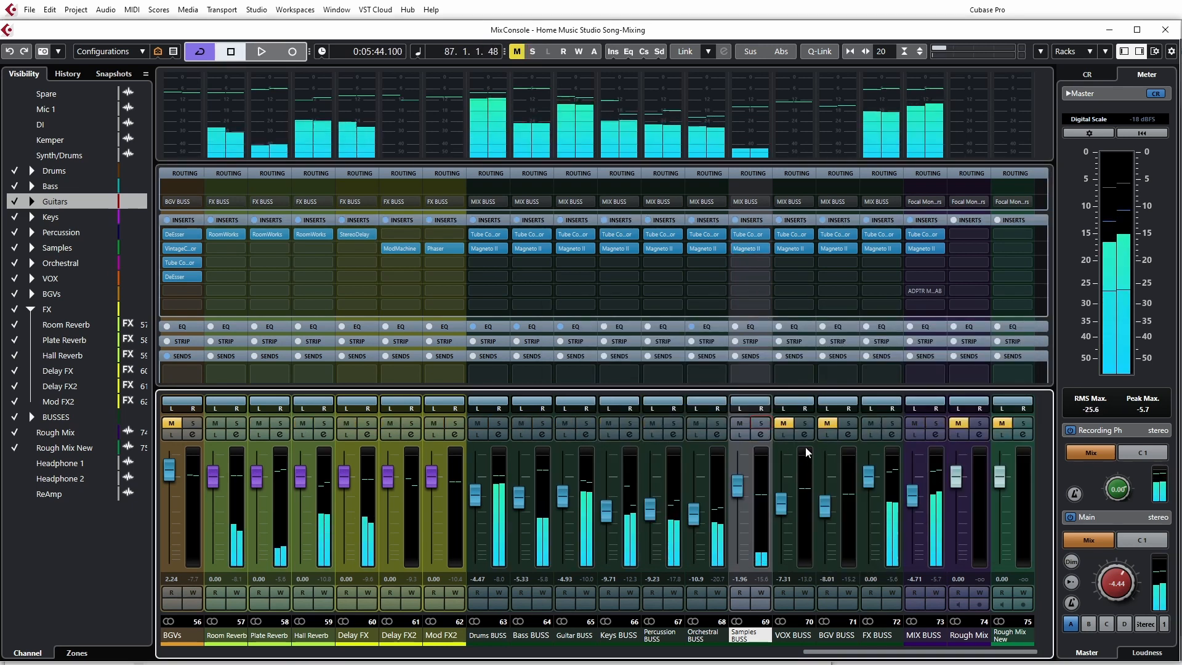
{"action": "left_click", "coordinate": [783, 423]}
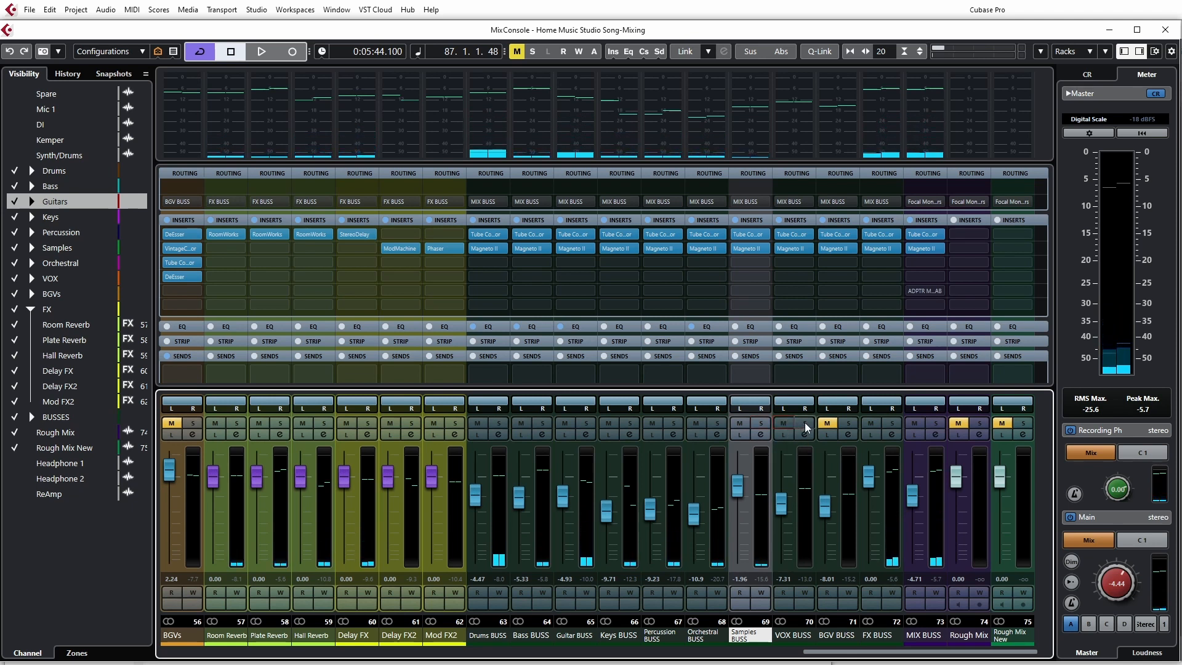
{"action": "left_click", "coordinate": [805, 424]}
{"action": "left_click", "coordinate": [806, 424]}
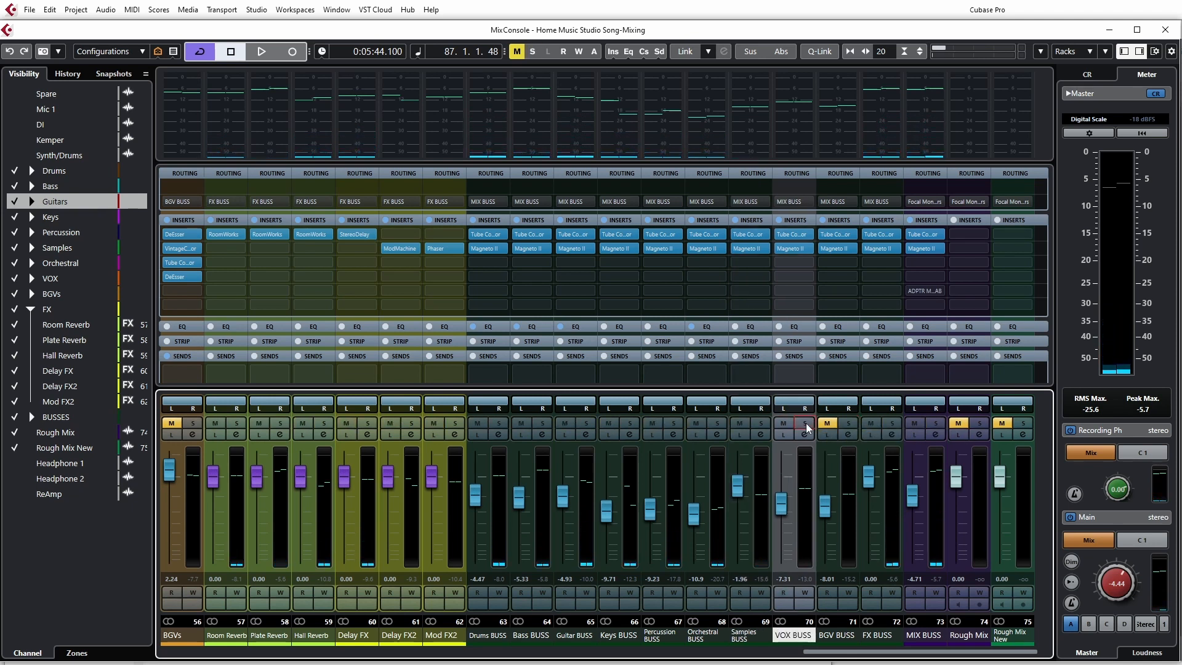
- Locate the first VOX section in the project window and start playback from there
{"action": "key", "text": "F3"}
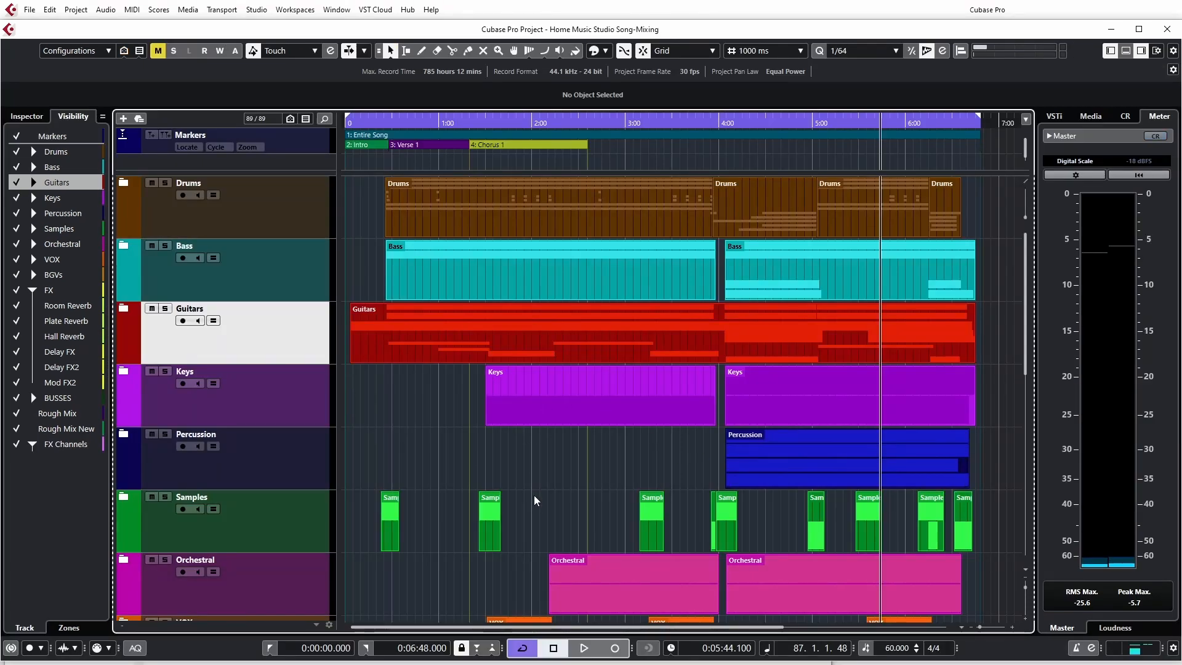
{"action": "scroll", "coordinate": [536, 500], "scroll_direction": "down", "scroll_amount": 5}
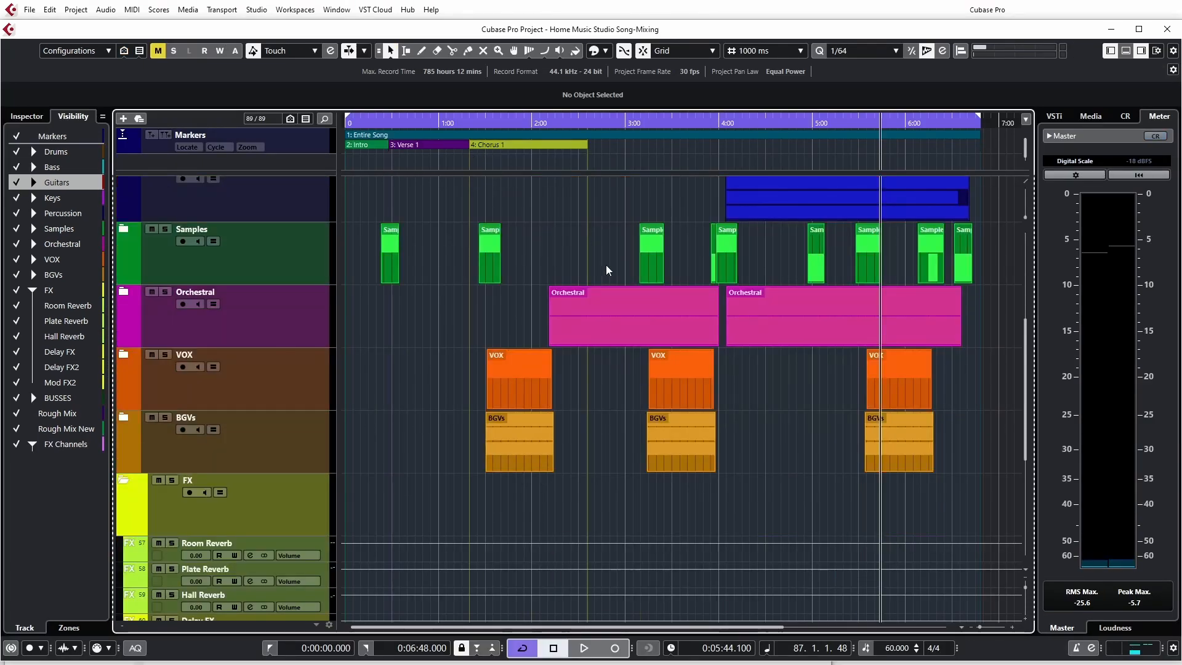
{"action": "left_click", "coordinate": [488, 164]}
{"action": "key", "text": "space"}
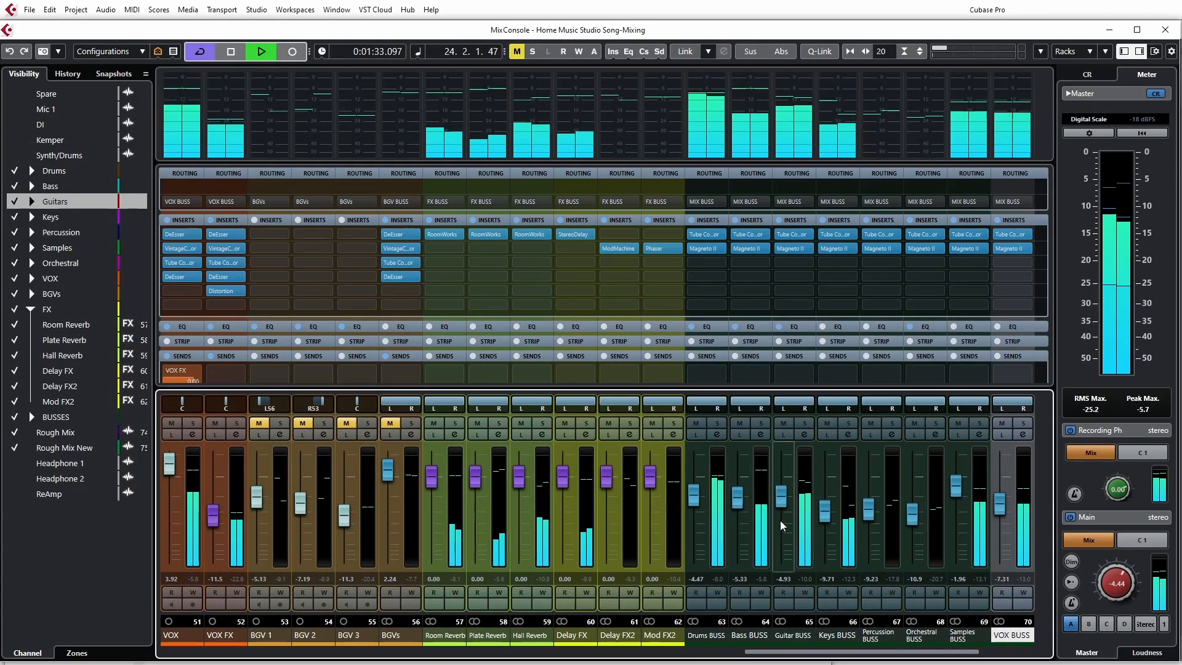
- Open the VOX BUSS's Magneto II, audition Vocal - HighEnd Refresh and Vocal - Megaphone, and load Vocal - Bring to Front
{"action": "left_click_drag", "start_coordinate": [891, 652], "coordinate": [963, 654]}
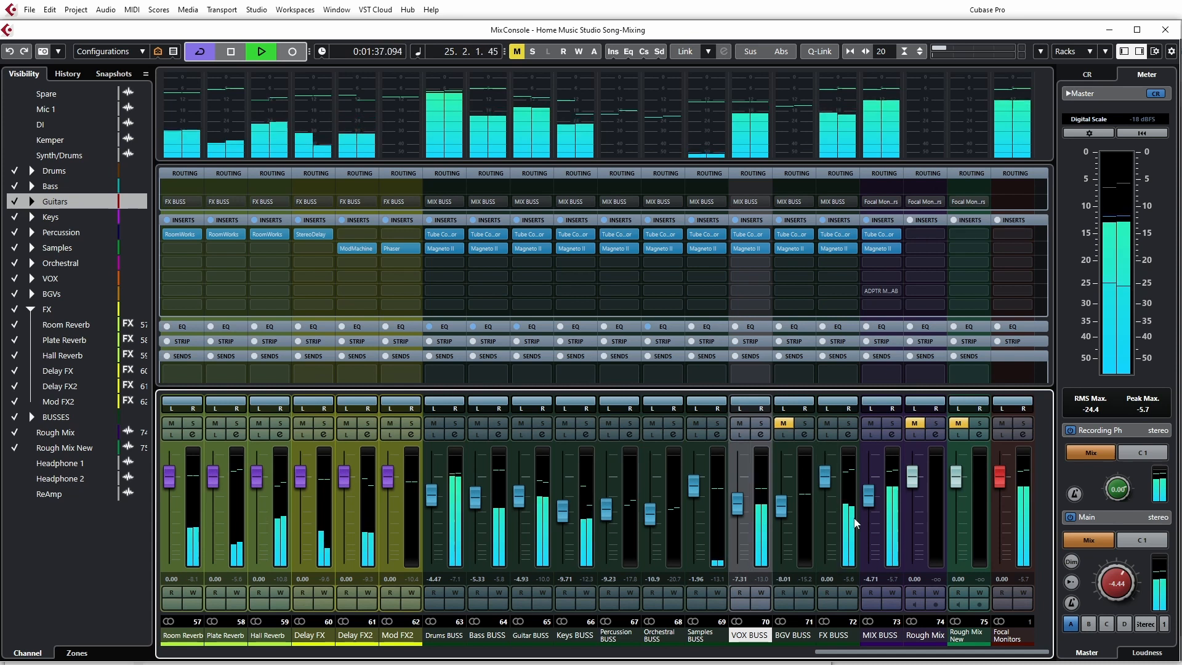
{"action": "left_click", "coordinate": [749, 246]}
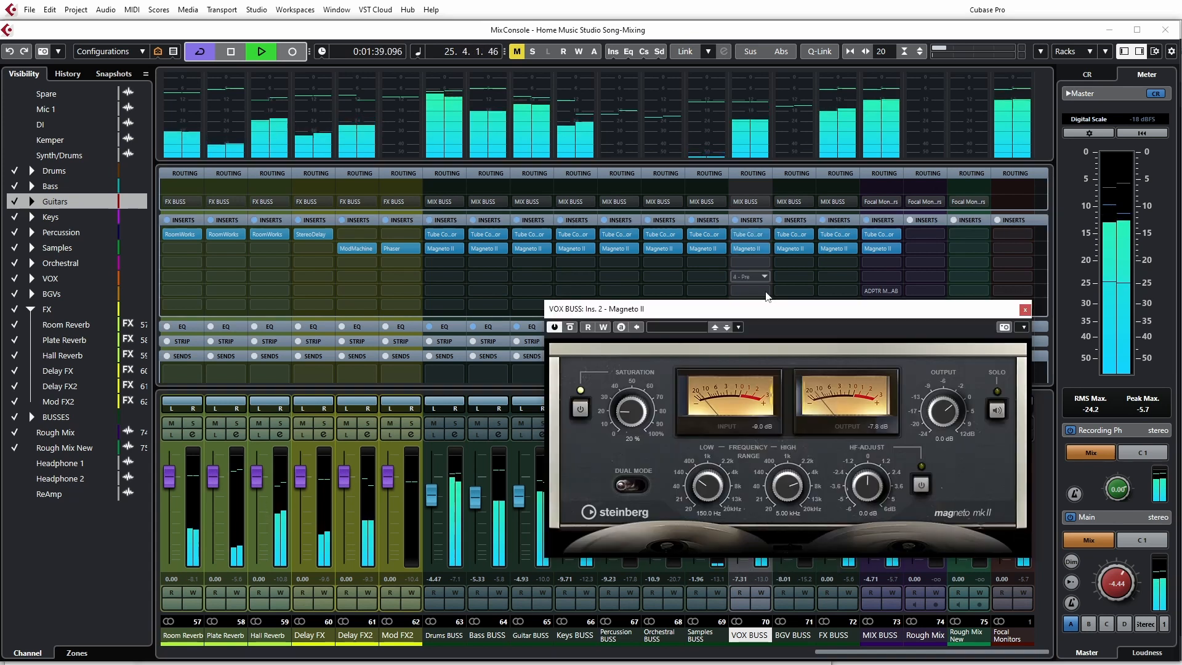
{"action": "left_click", "coordinate": [671, 329]}
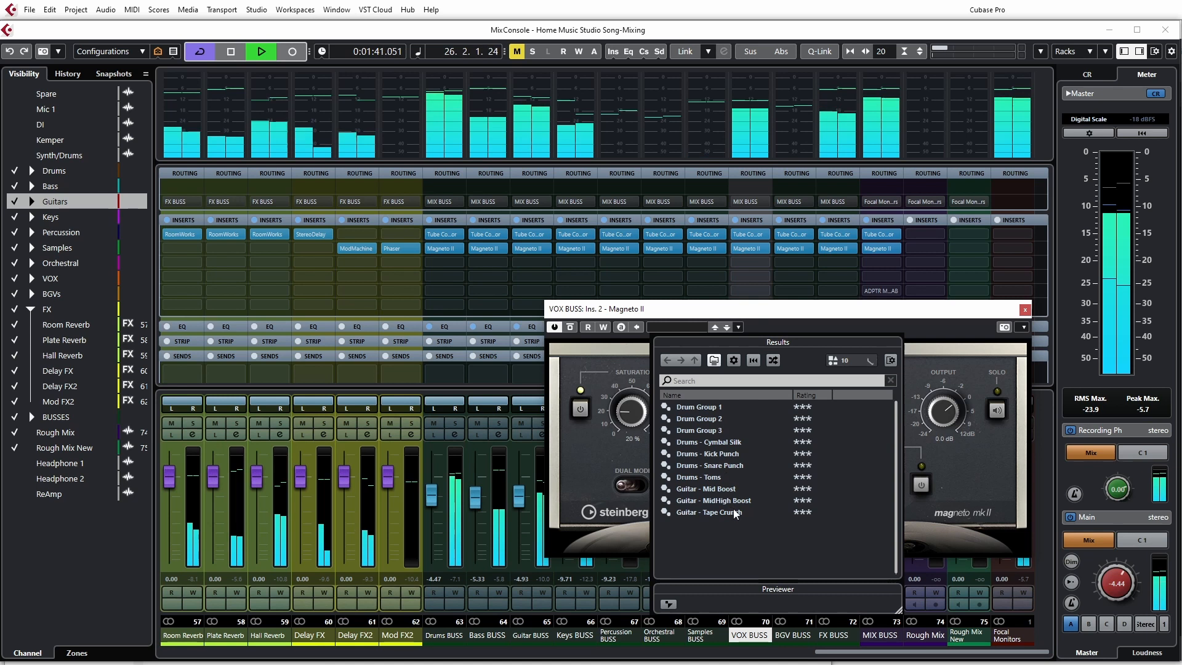
{"action": "scroll", "coordinate": [735, 521], "scroll_direction": "down", "scroll_amount": 3}
{"action": "left_click", "coordinate": [737, 525]}
{"action": "left_click", "coordinate": [730, 548]}
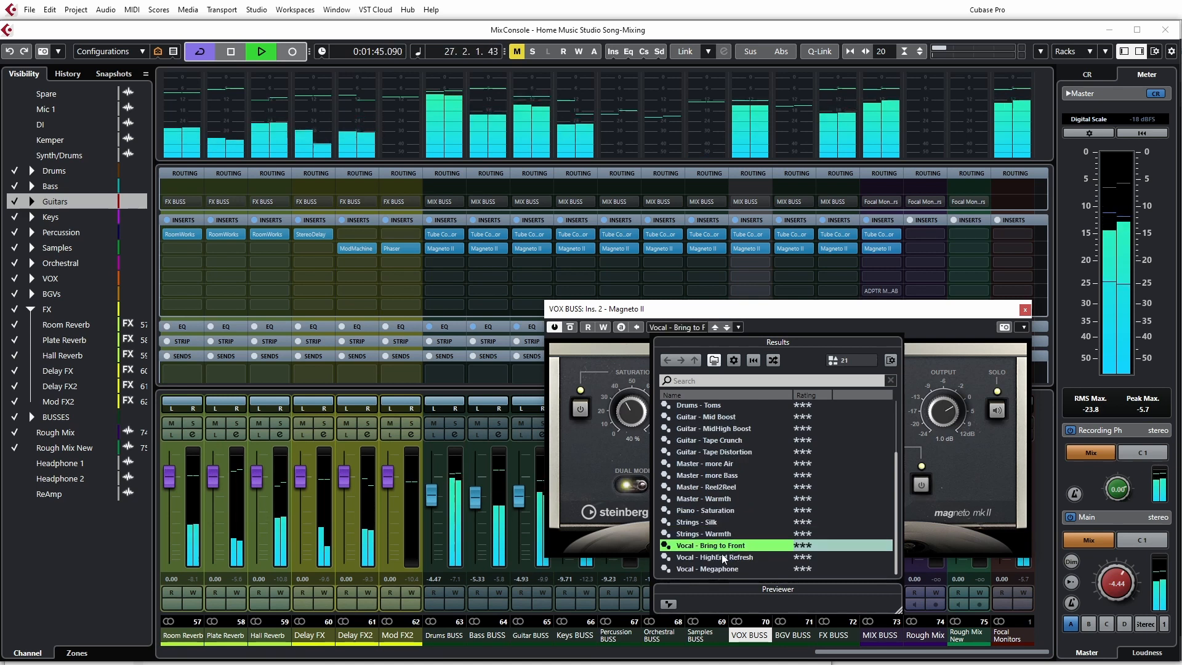
{"action": "left_click", "coordinate": [724, 558]}
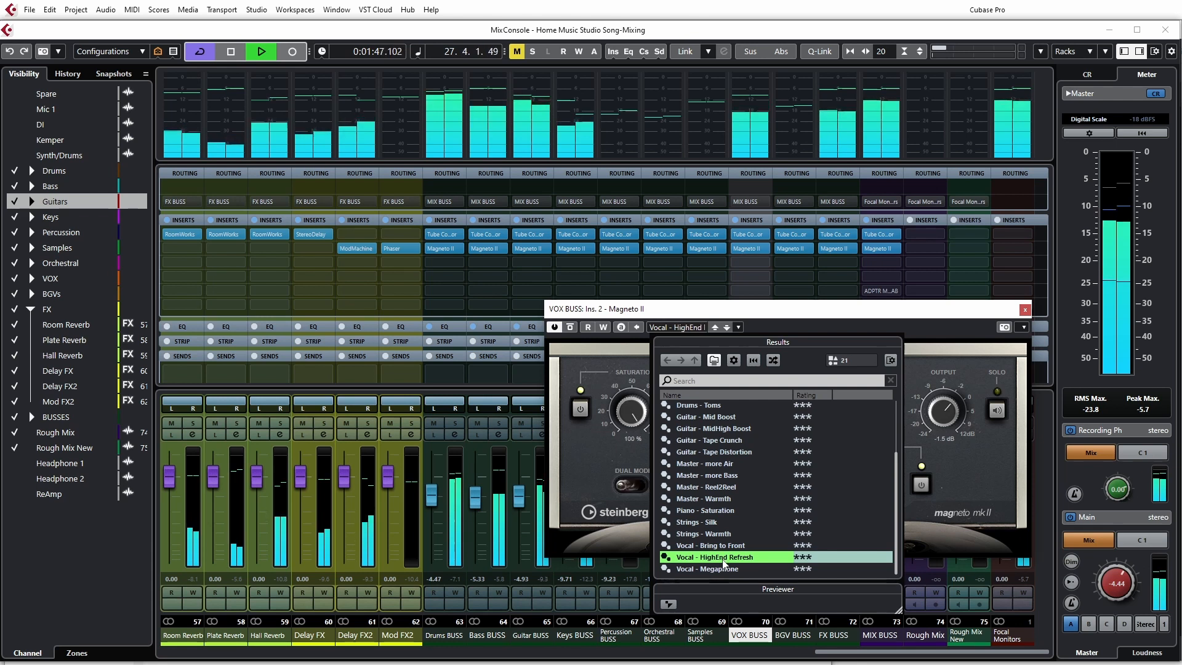
{"action": "left_click", "coordinate": [714, 570]}
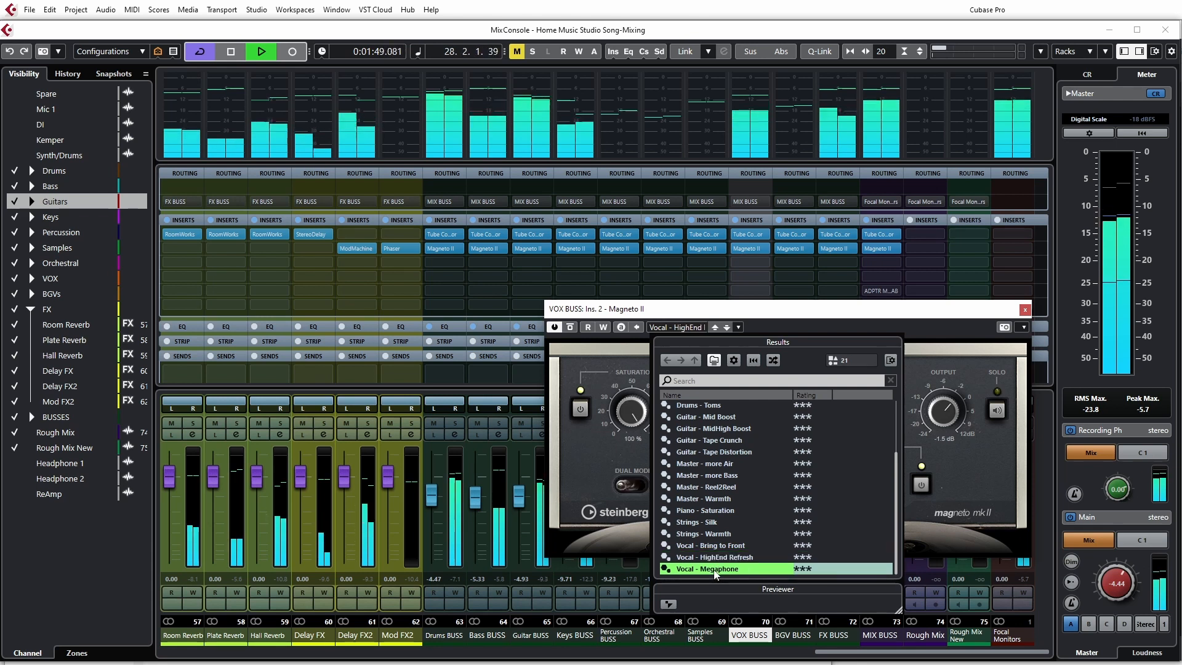
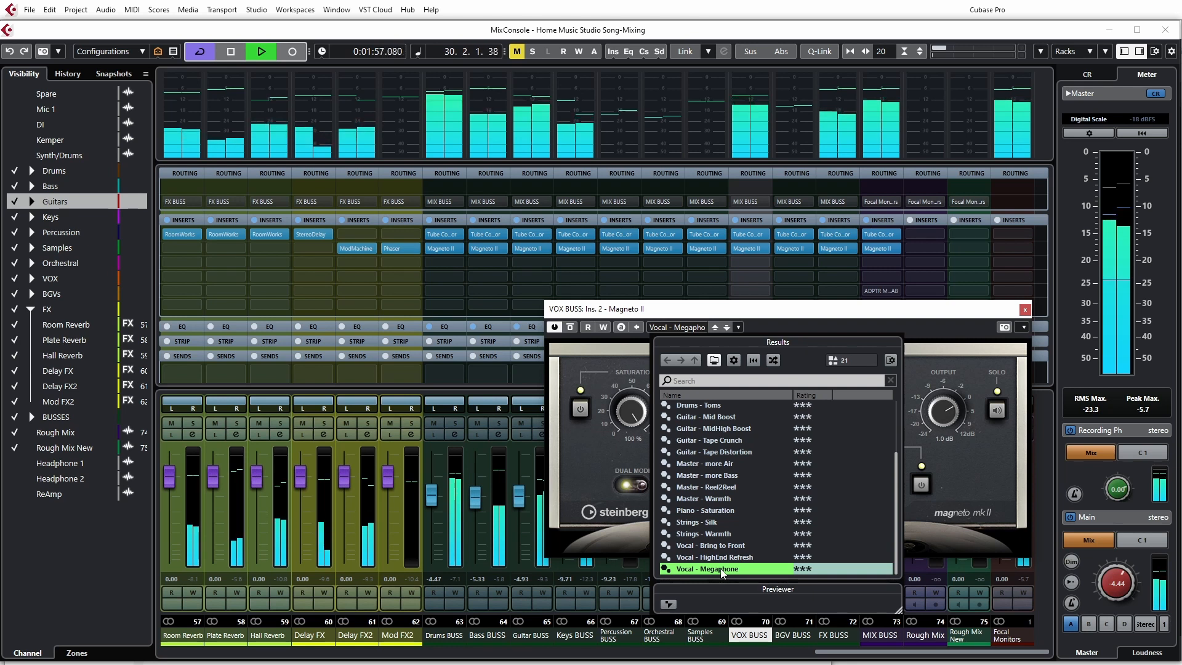
{"action": "left_click", "coordinate": [721, 546]}
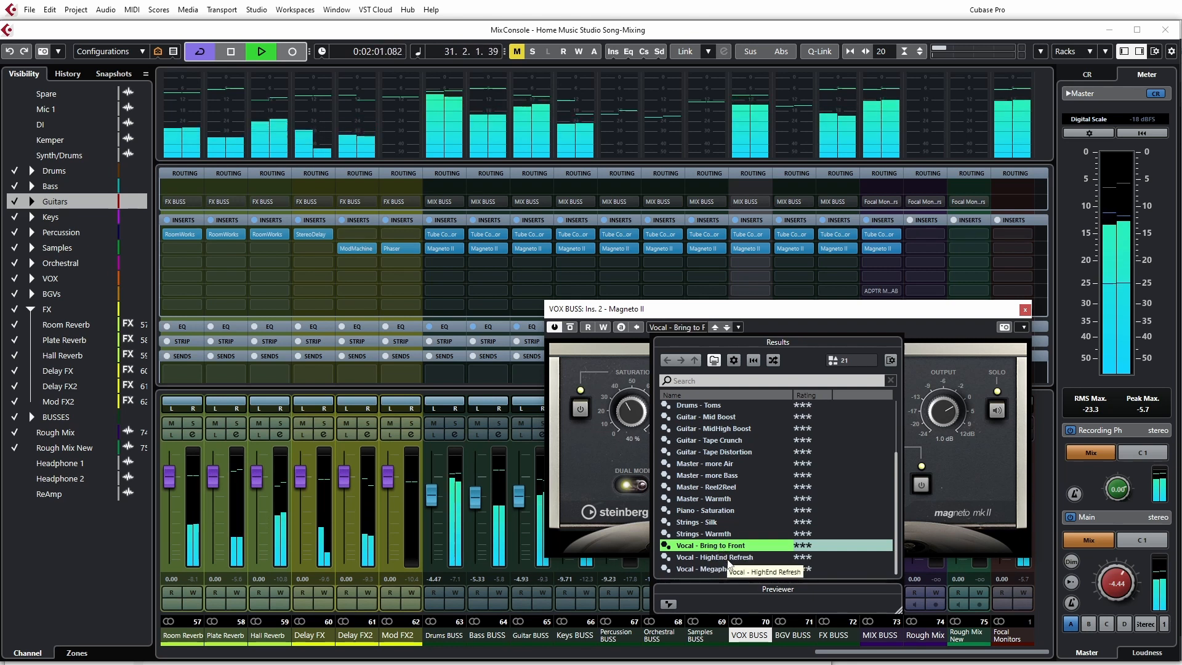
- Compare the VOX BUSS sound with Magneto II bypassed and active, leave it active, and close the plug-in
{"action": "left_click", "coordinate": [794, 329]}
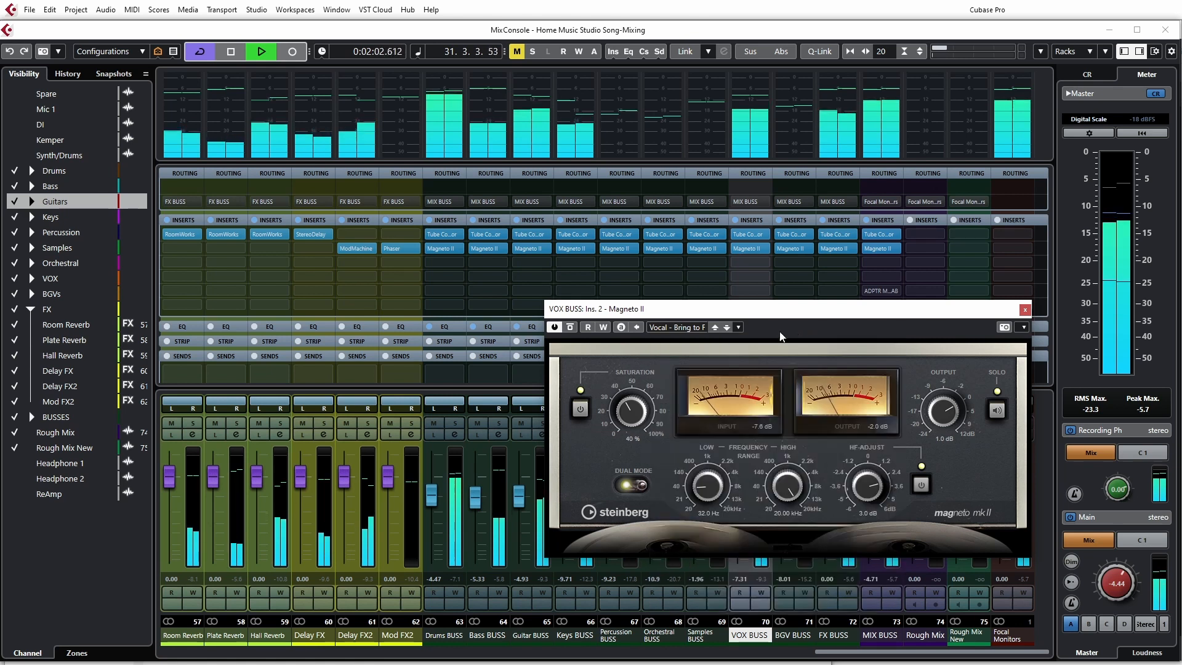
{"action": "left_click", "coordinate": [571, 327]}
{"action": "left_click", "coordinate": [571, 327]}
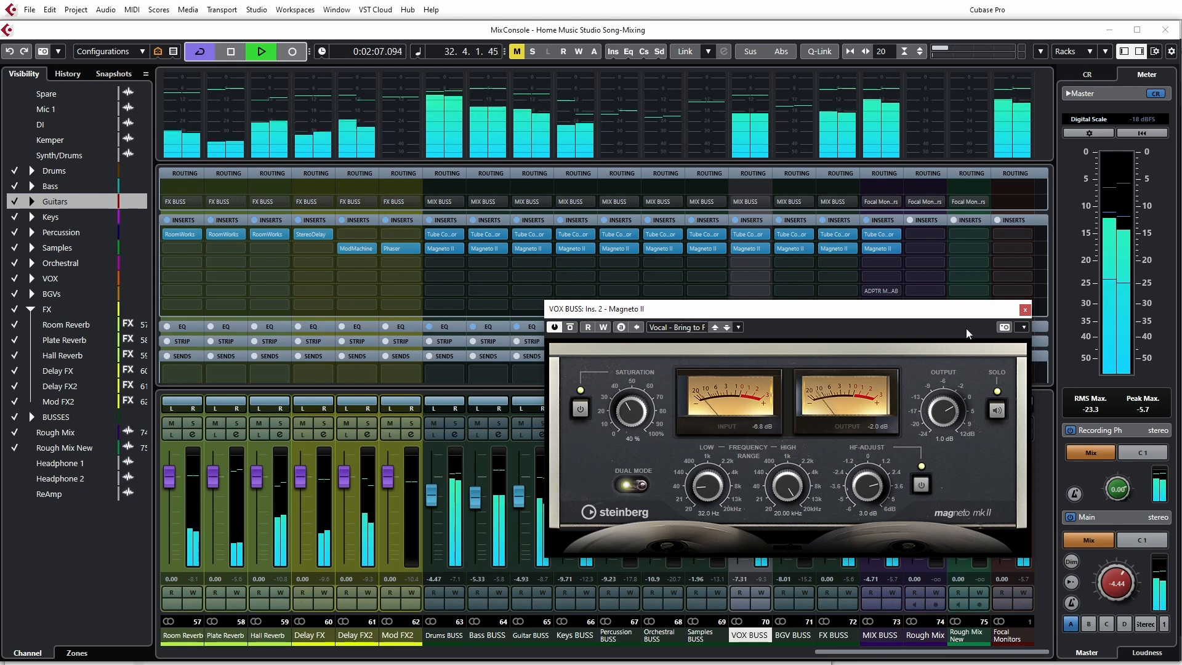
{"action": "left_click", "coordinate": [1025, 309]}
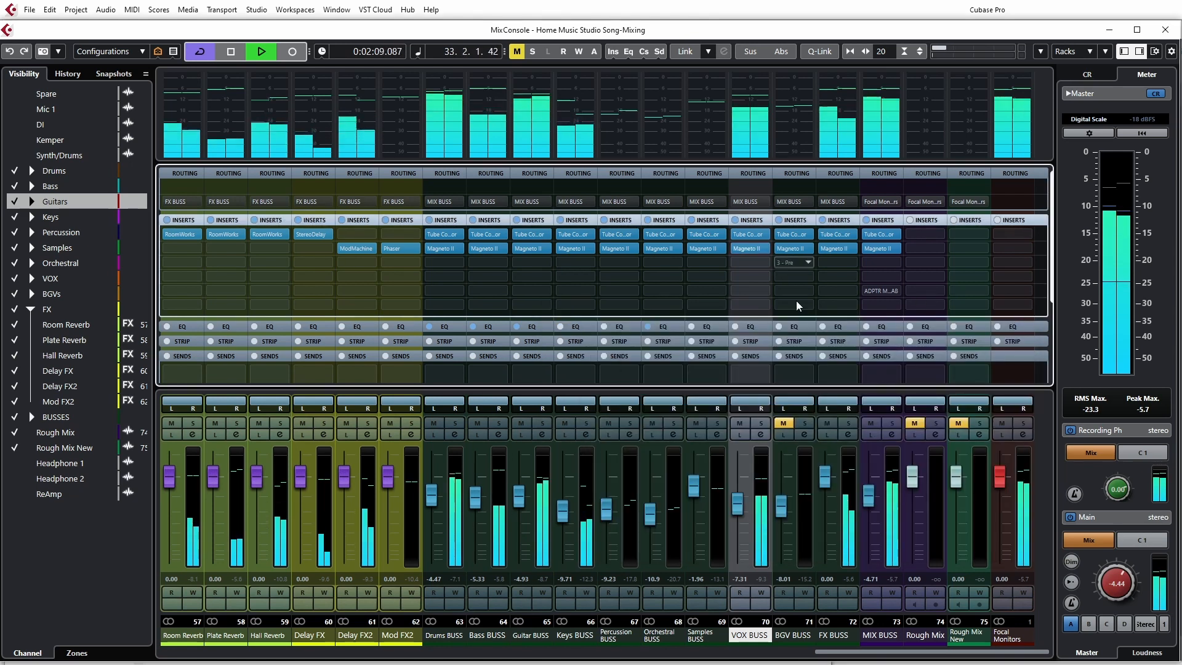
- Unmute the BGV BUSS, leaving it unsoloed, and stop playback
{"action": "left_click", "coordinate": [798, 423]}
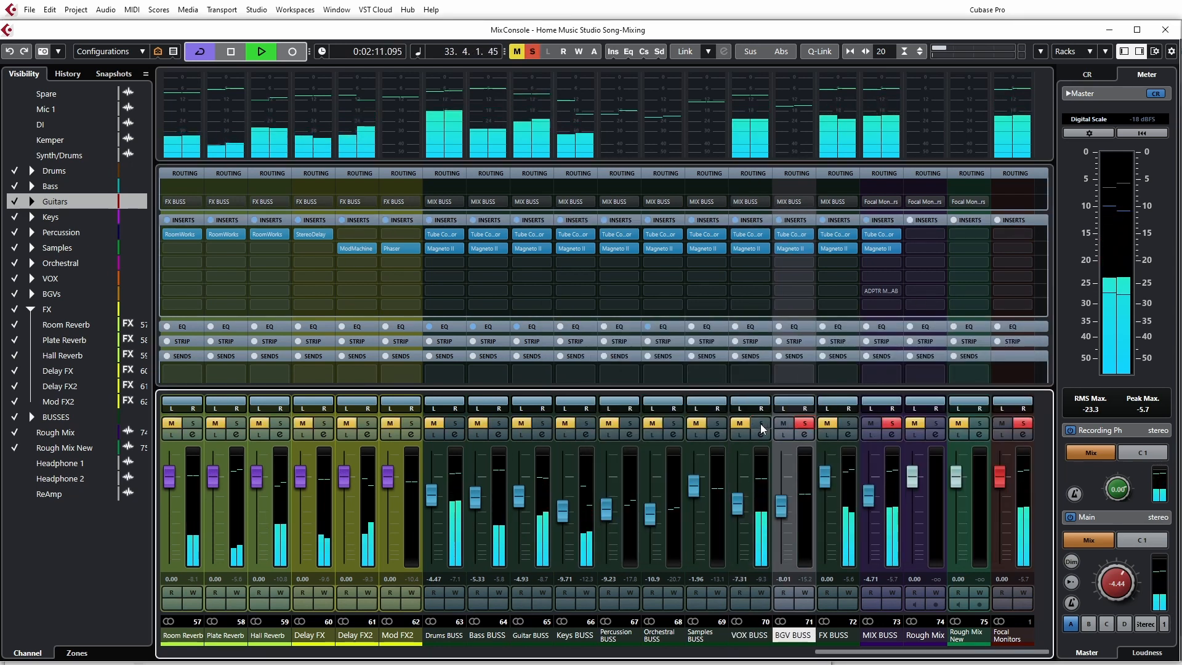
{"action": "left_click", "coordinate": [804, 423]}
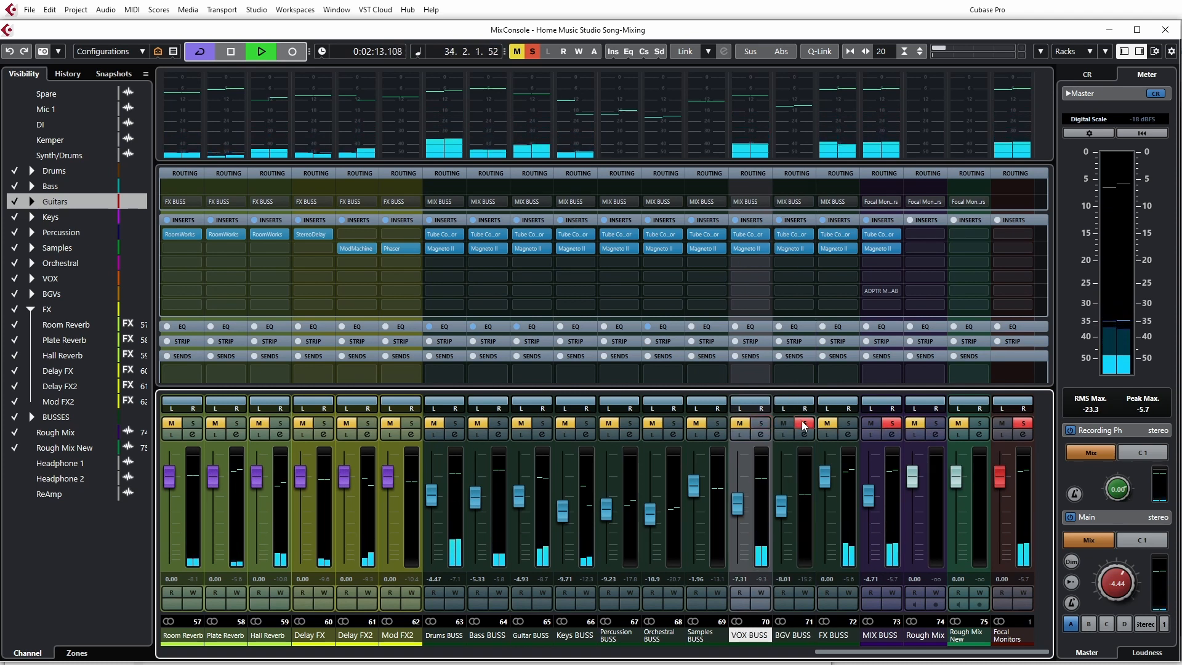
{"action": "left_click", "coordinate": [784, 423]}
{"action": "key", "text": "space"}
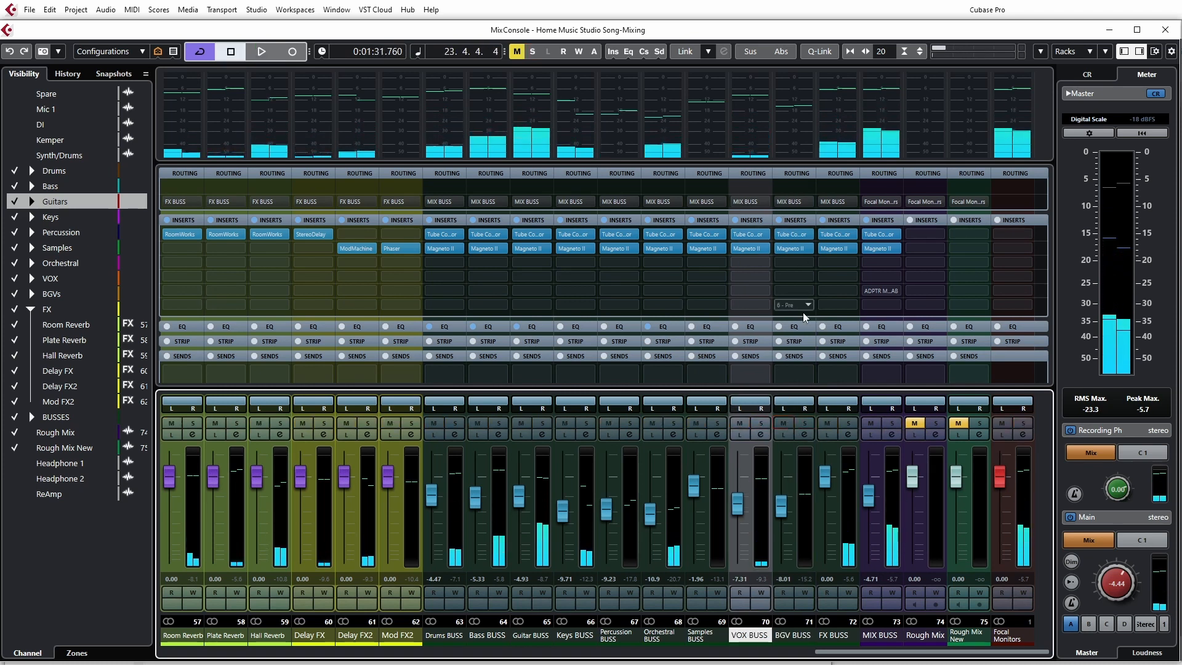
- During playback, audition Vocal - Megaphone and Vocal - Bring to Front in the BGV BUSS's Magneto II, load Vocal - HighEnd Refresh, and close the plug-in
{"action": "left_click", "coordinate": [790, 248]}
{"action": "key", "text": "space"}
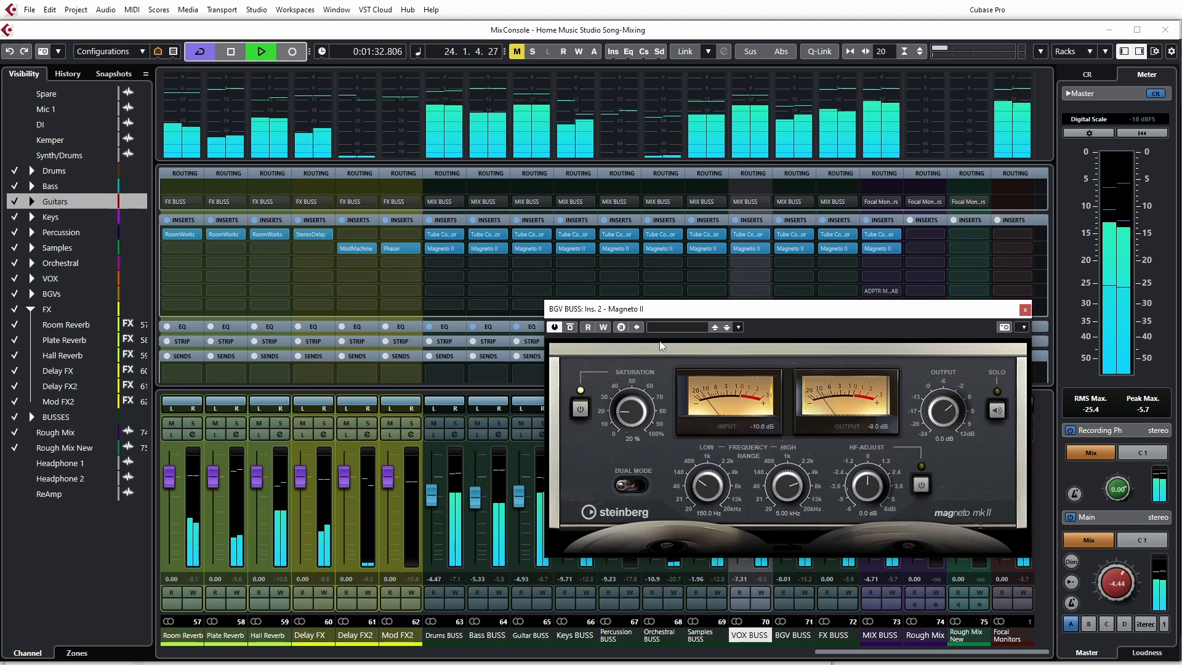
{"action": "left_click", "coordinate": [671, 326]}
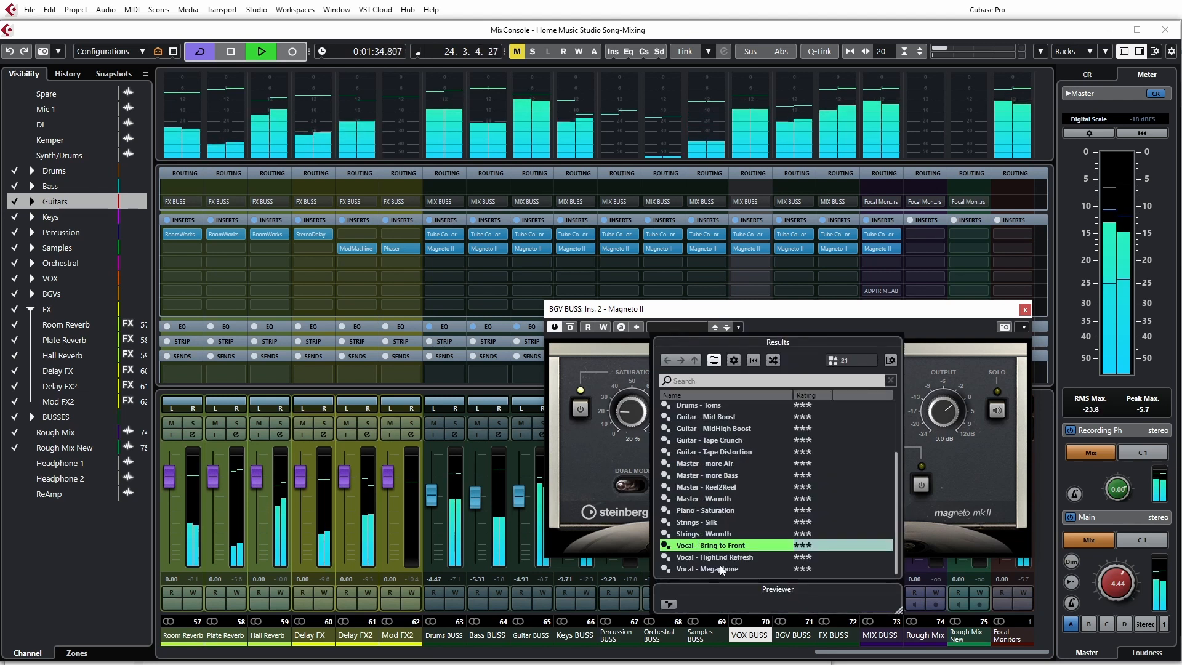
{"action": "left_click", "coordinate": [720, 570]}
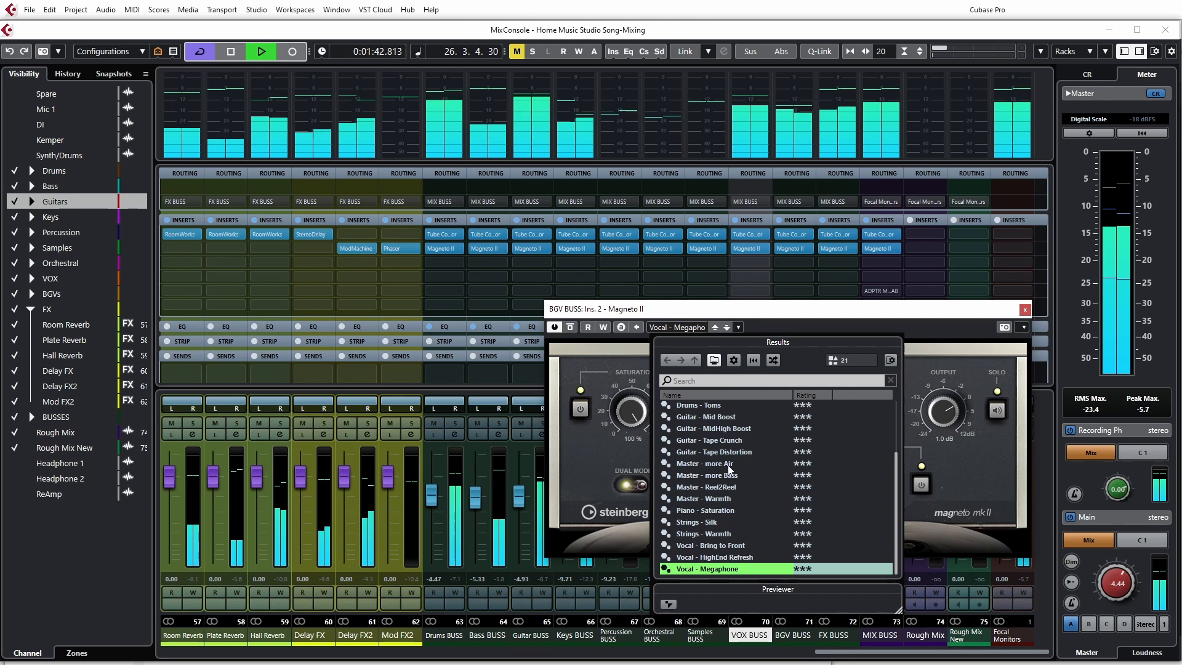
{"action": "left_click", "coordinate": [721, 548]}
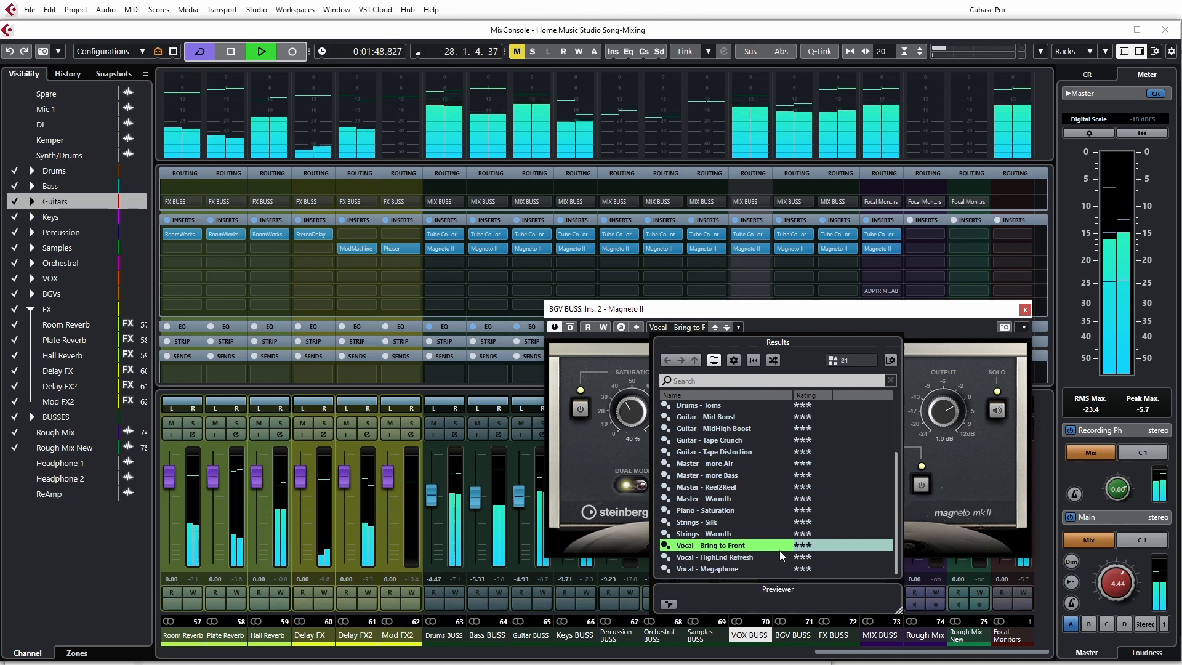
{"action": "left_click", "coordinate": [744, 558]}
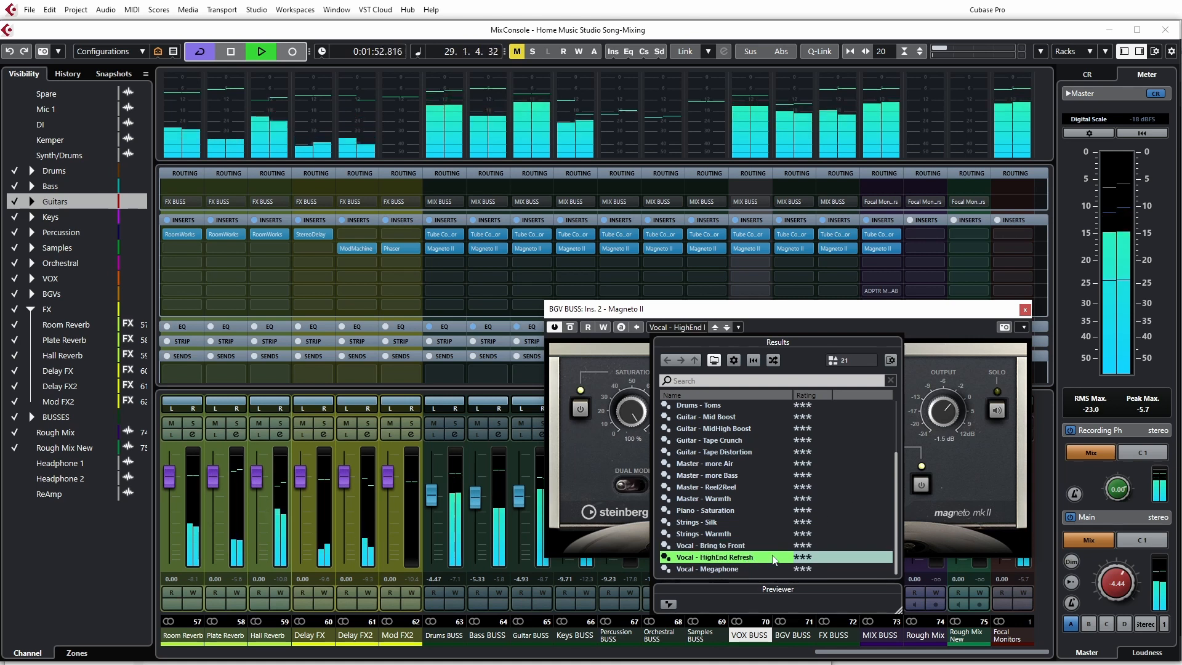
{"action": "left_click", "coordinate": [946, 333]}
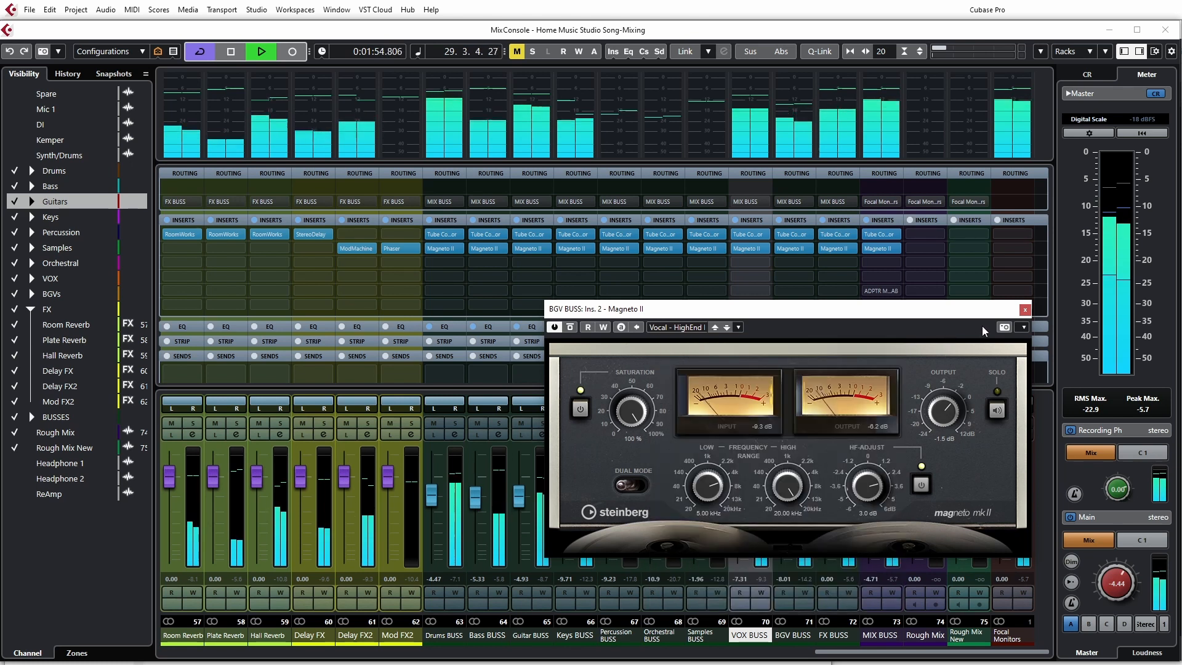
{"action": "left_click", "coordinate": [1025, 309]}
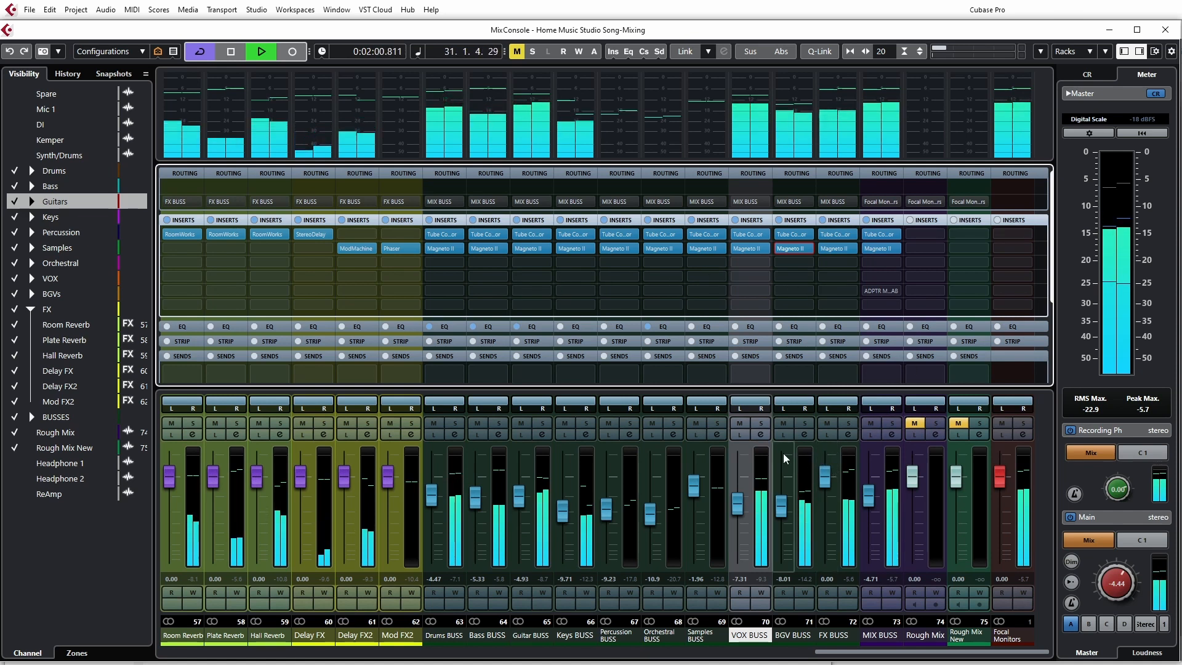
- Bypass Magneto II on the VOX BUSS and BGV BUSS for comparison, and reactivate it on both
{"action": "left_click", "coordinate": [737, 249]}
{"action": "left_click", "coordinate": [779, 247]}
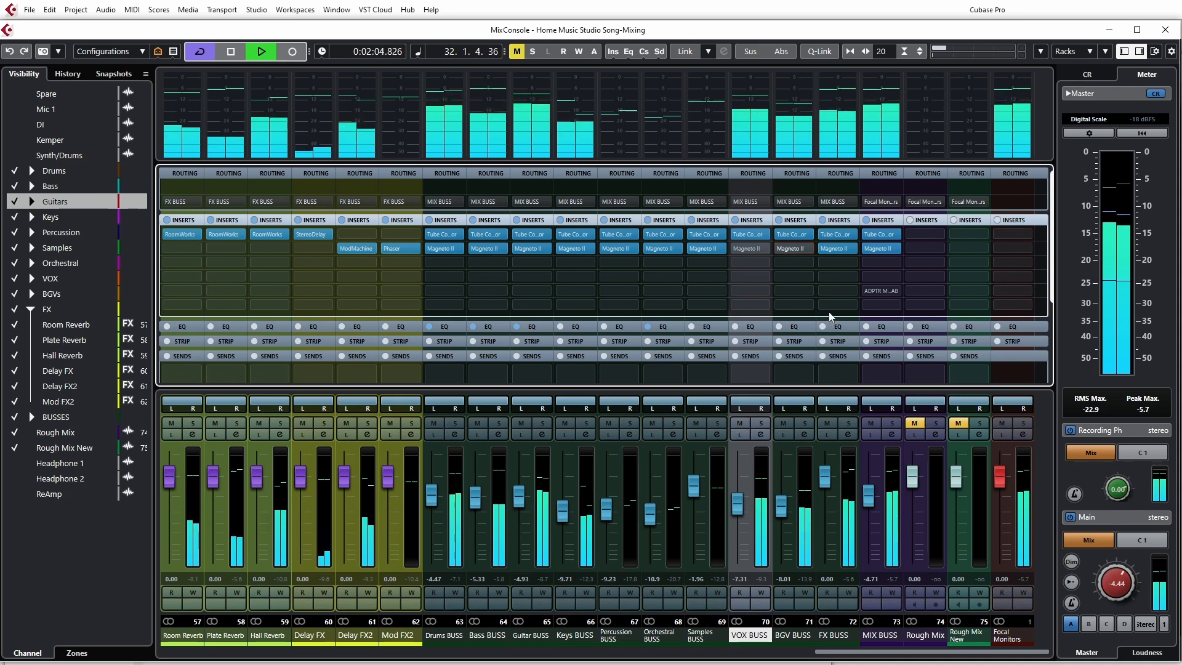
{"action": "left_click", "coordinate": [781, 249]}
{"action": "left_click", "coordinate": [737, 249]}
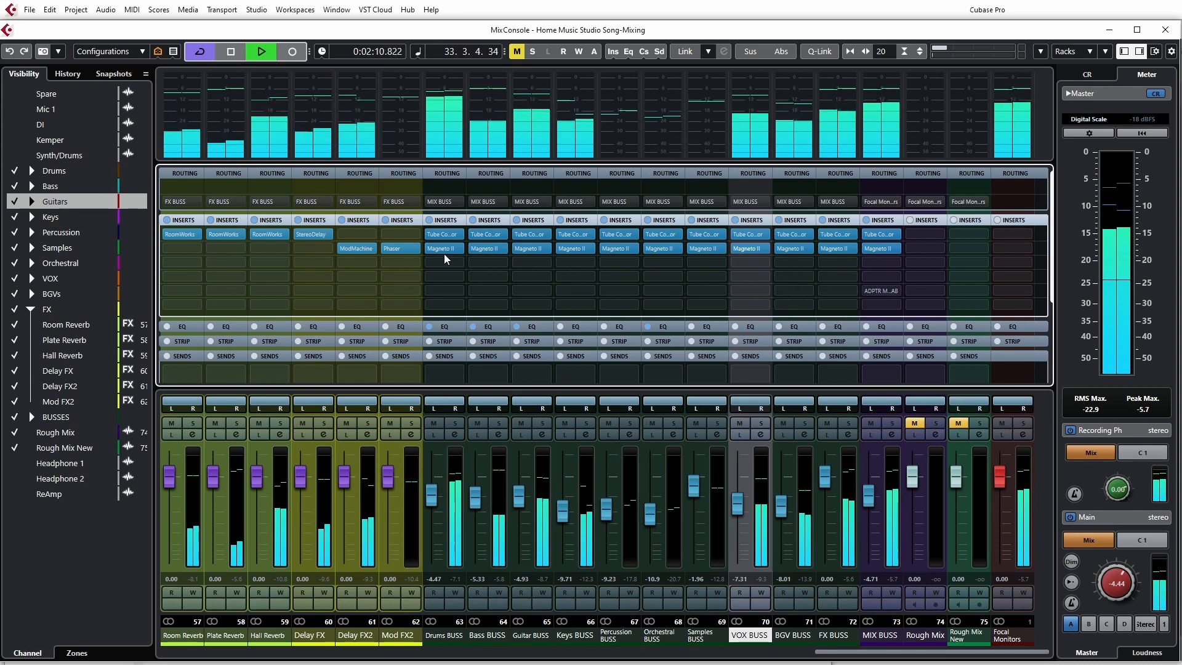
- With playback stopped, move ModMachine and Phaser to the first insert slot on their FX channels, and select all channels from Drums BUSS to MIX BUSS
{"action": "key", "text": "space"}
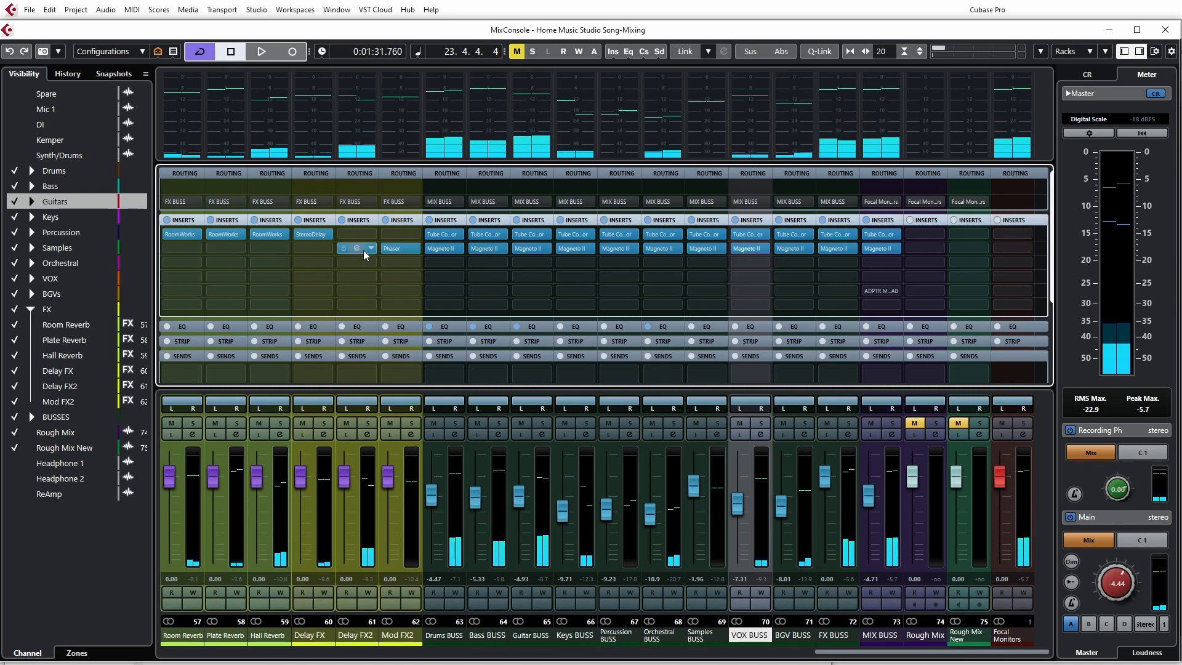
{"action": "left_click_drag", "start_coordinate": [363, 249], "coordinate": [405, 233]}
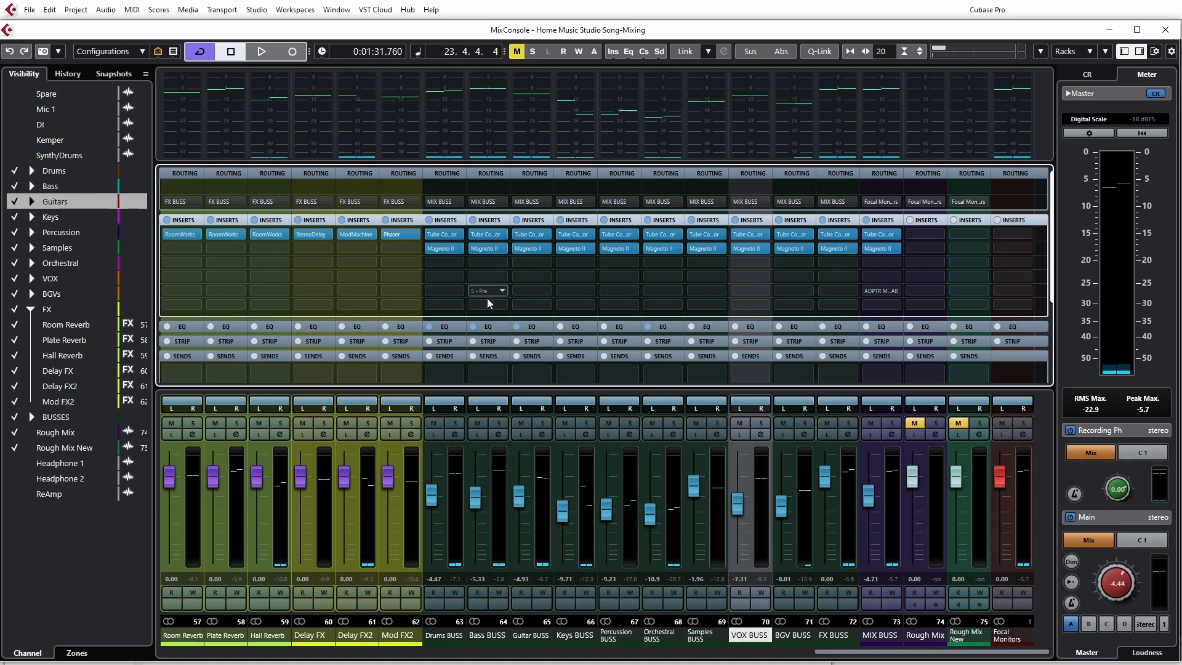
{"action": "left_click", "coordinate": [444, 634]}
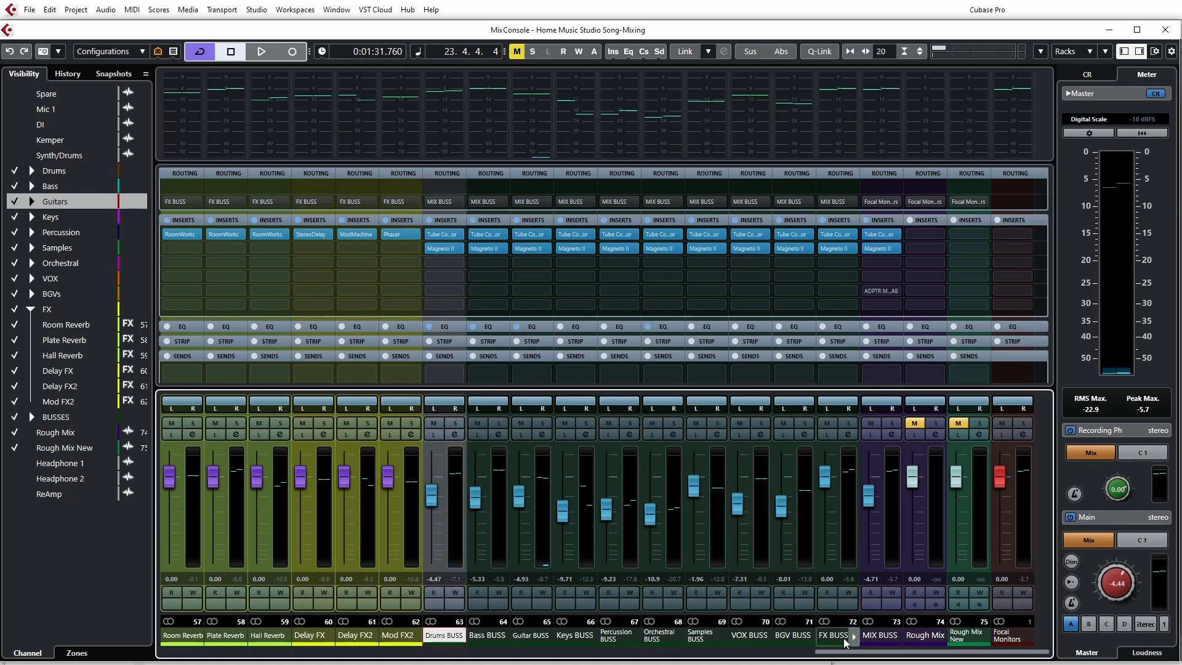
{"action": "left_click", "coordinate": [874, 635], "text": "shift"}
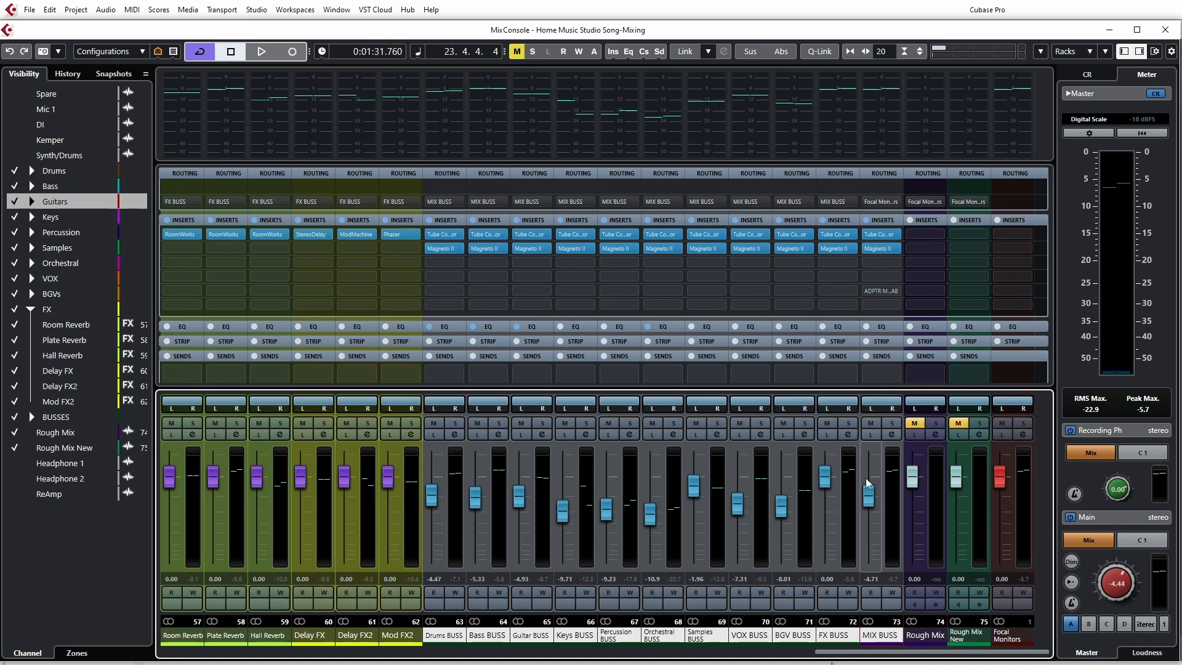
- Load the Strings - Silk preset in the FX BUSS's Magneto II and close the plug-in
{"action": "left_click", "coordinate": [838, 252]}
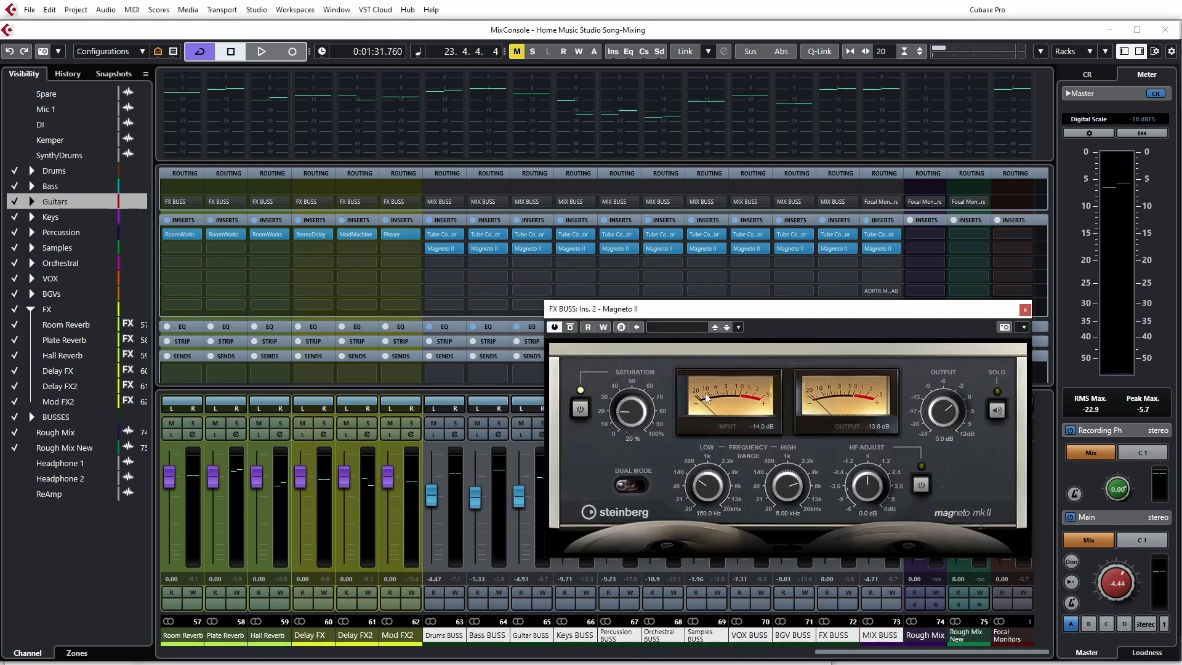
{"action": "left_click", "coordinate": [675, 326]}
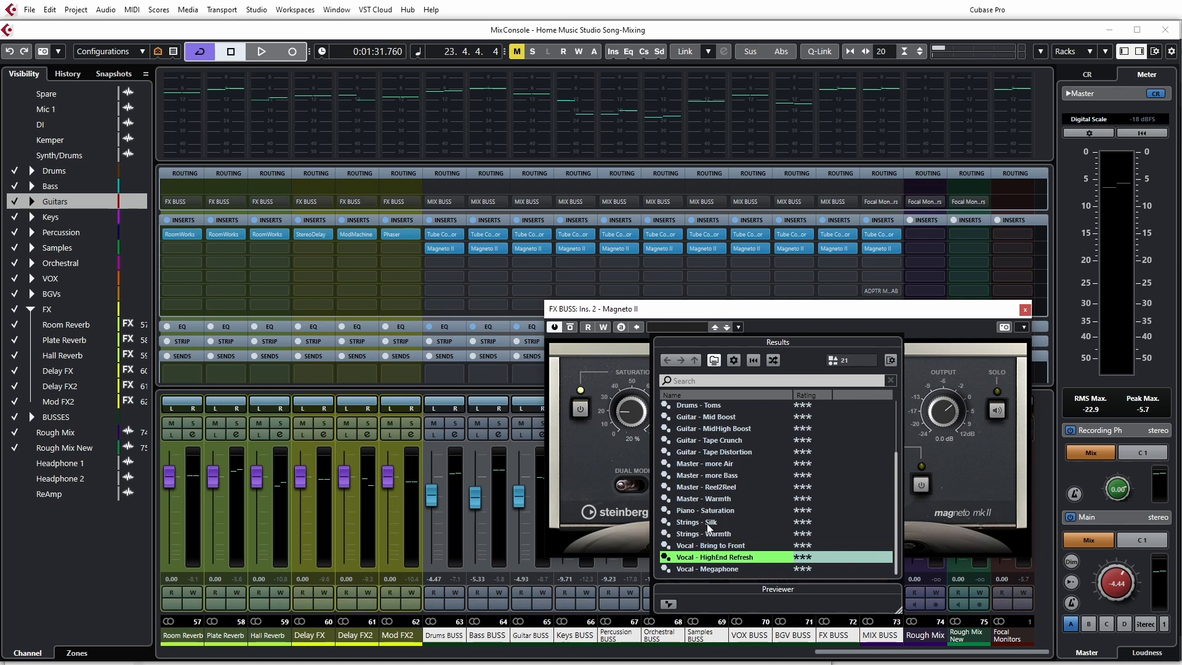
{"action": "left_click", "coordinate": [708, 524]}
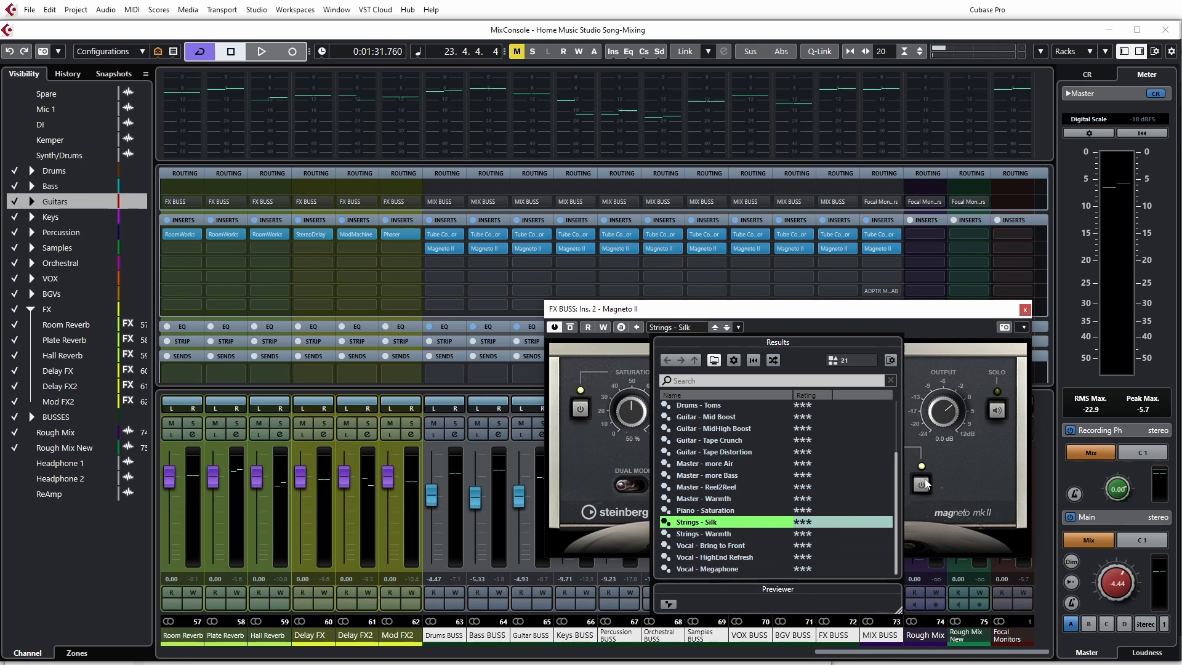
{"action": "left_click", "coordinate": [922, 314]}
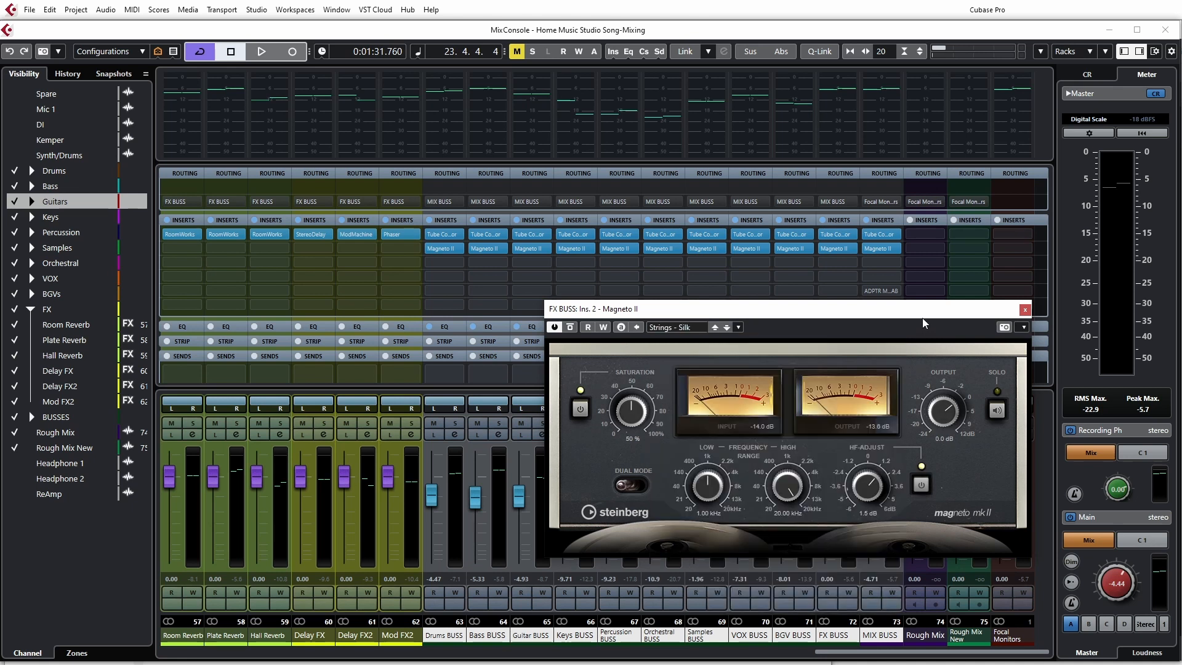
{"action": "left_click", "coordinate": [1025, 311]}
- Set the FX BUSS Magneto II's saturation to 20%, close the open plug-in windows, and start playback
{"action": "key", "text": "space"}
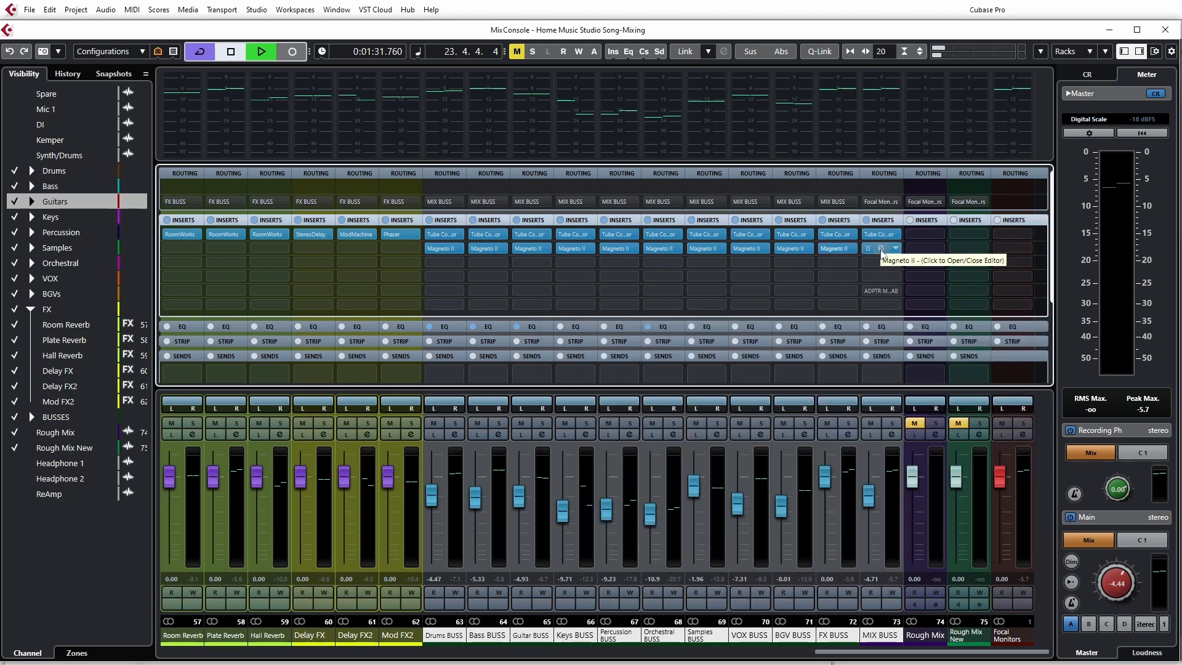
{"action": "key", "text": "space"}
{"action": "left_click", "coordinate": [880, 250]}
{"action": "left_click", "coordinate": [880, 249]}
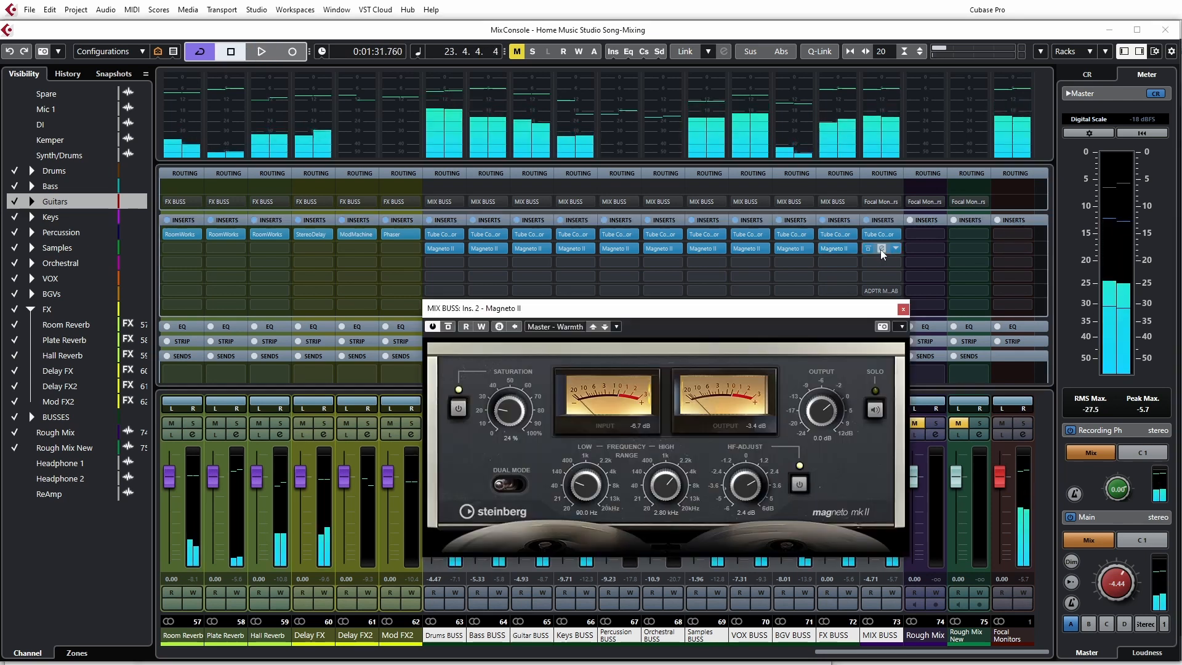
{"action": "left_click", "coordinate": [841, 248]}
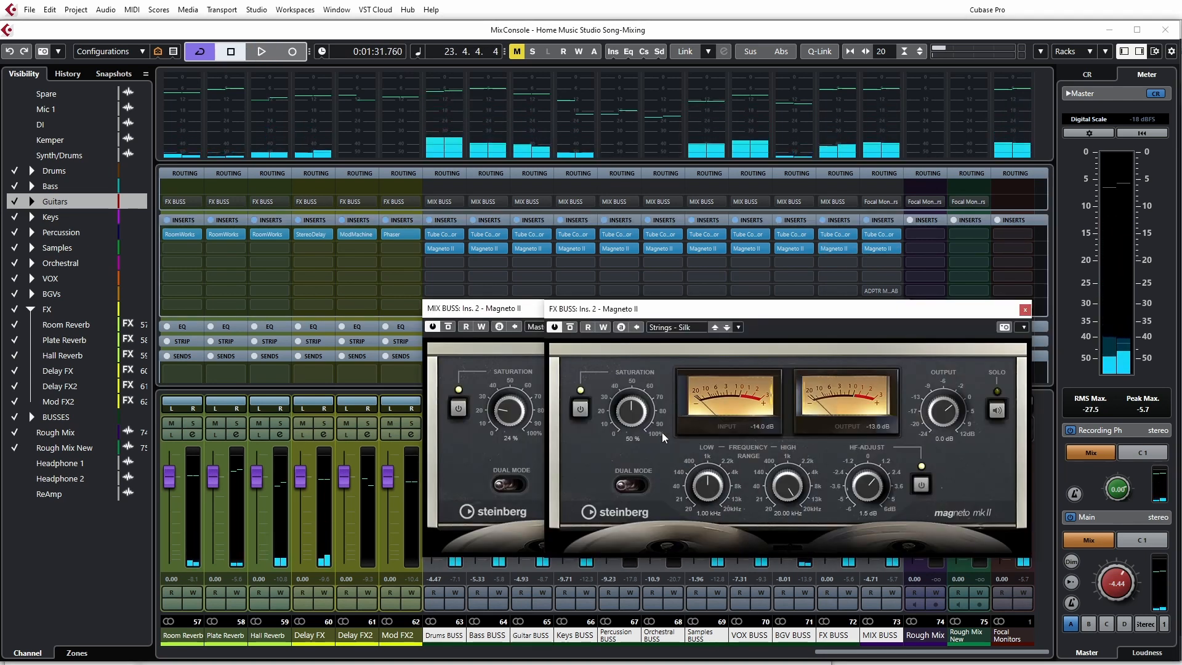
{"action": "left_click_drag", "start_coordinate": [629, 411], "coordinate": [635, 448]}
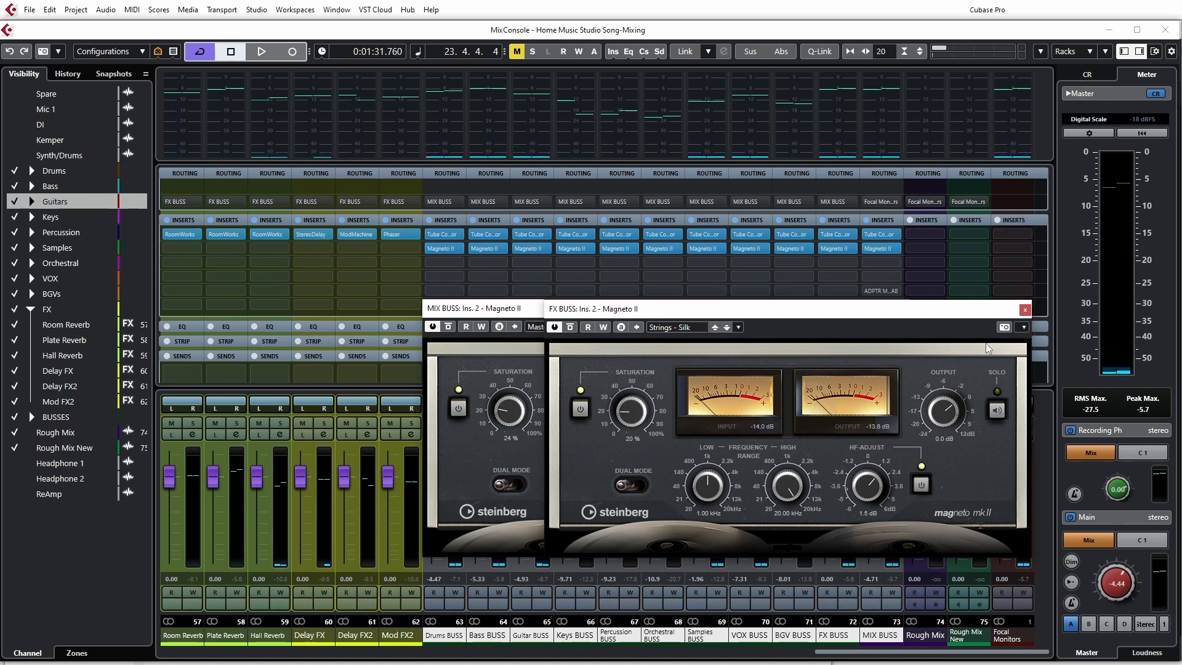
{"action": "left_click", "coordinate": [1025, 310]}
{"action": "key", "text": "space"}
{"action": "left_click", "coordinate": [904, 309]}
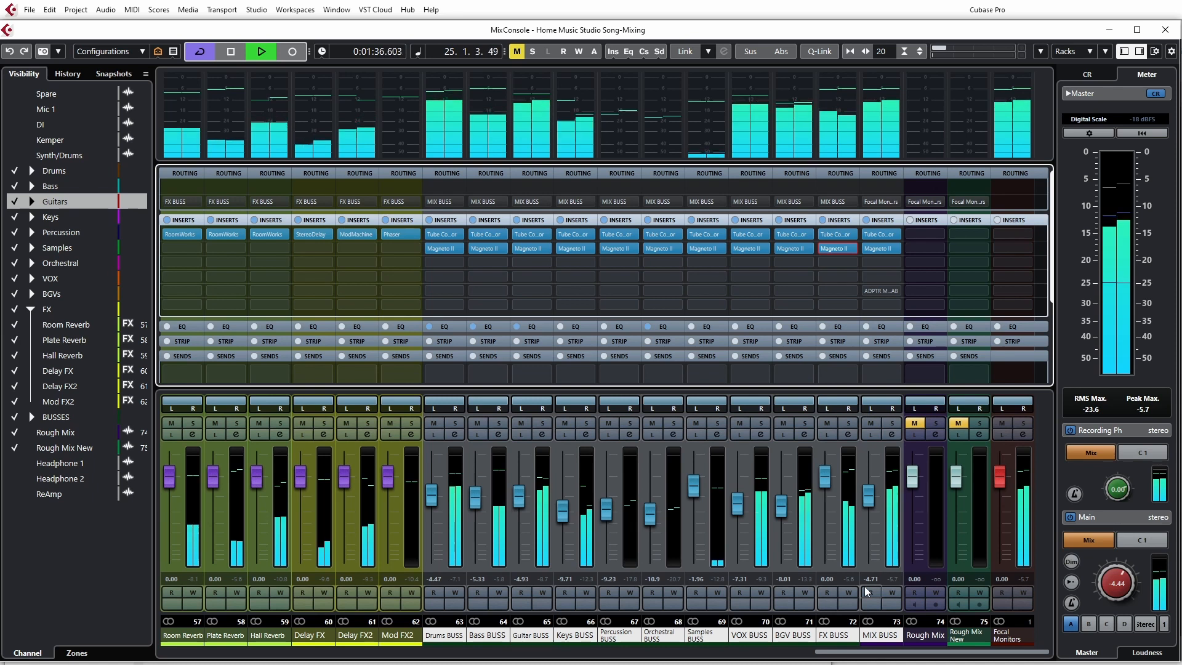
- Stop playback and bypass Magneto II simultaneously on all selected busses using temporary Q-Link
{"action": "key", "text": "space"}
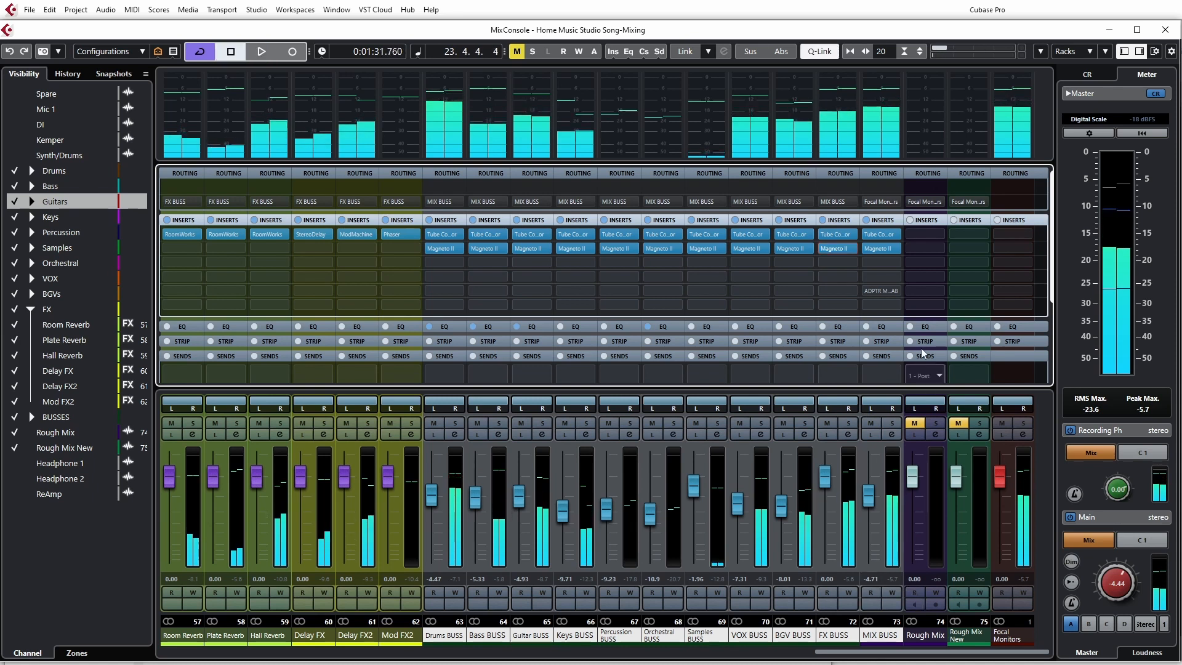
{"action": "left_click", "coordinate": [882, 248]}
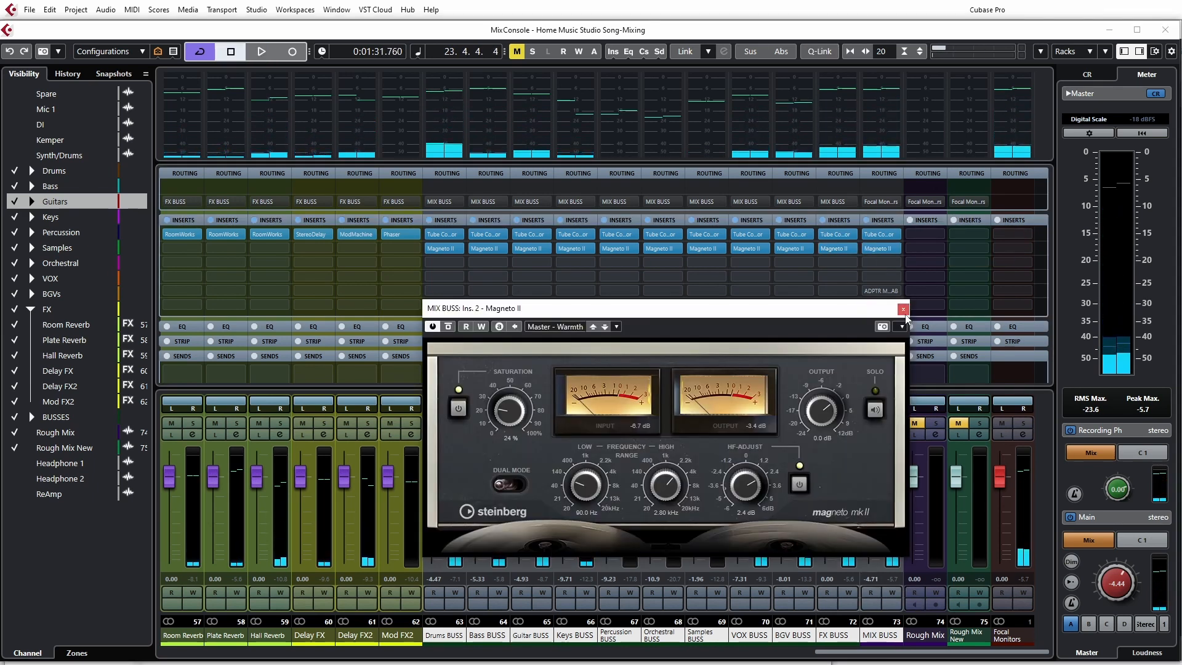
{"action": "left_click", "coordinate": [882, 248]}
{"action": "left_click", "coordinate": [870, 249], "text": "alt+shift"}
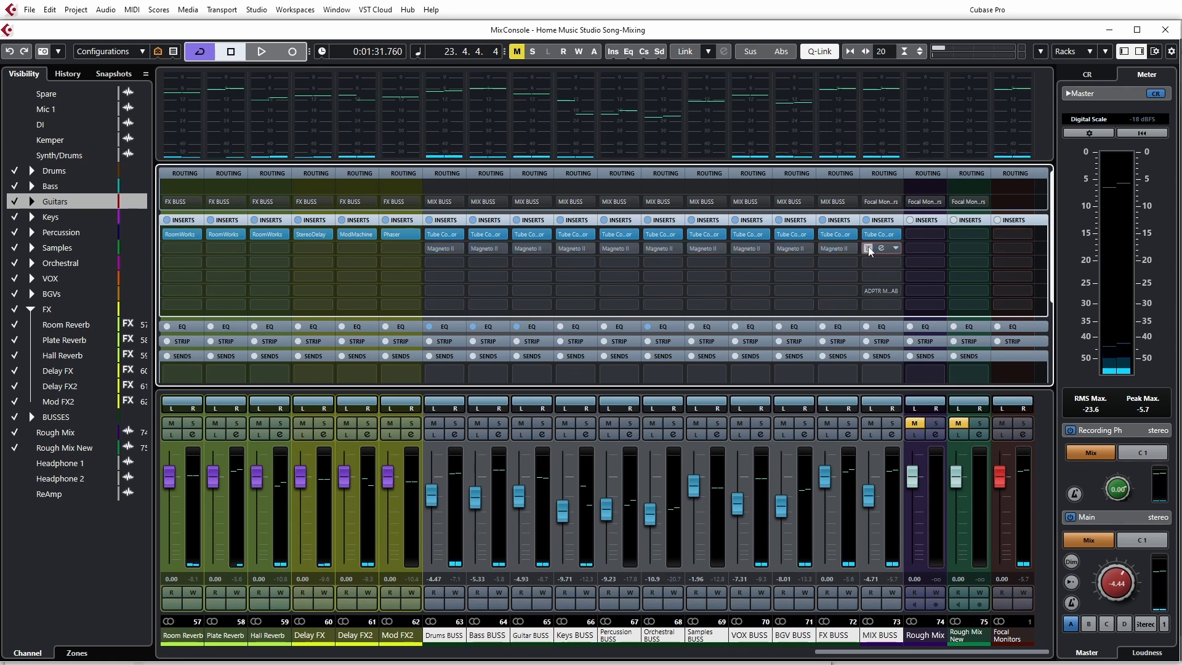
- Play the mix and toggle Magneto II's bypass on all selected busses together to compare the sound with and without saturation
{"action": "left_click_drag", "start_coordinate": [847, 654], "coordinate": [950, 658]}
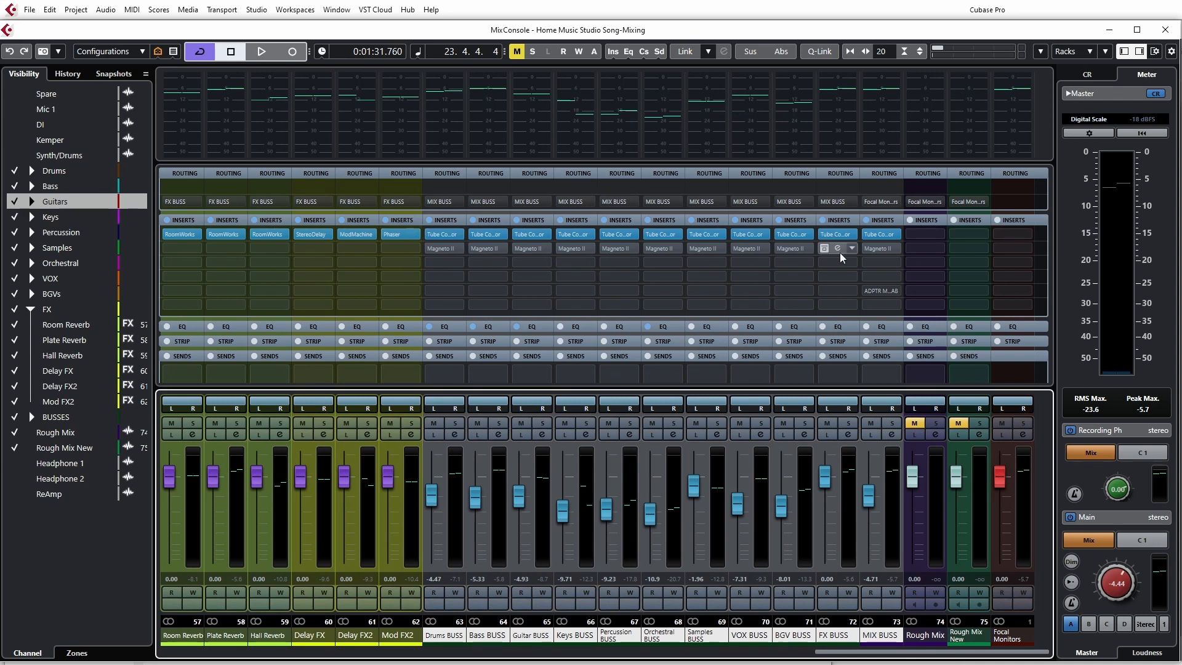
{"action": "key", "text": "space"}
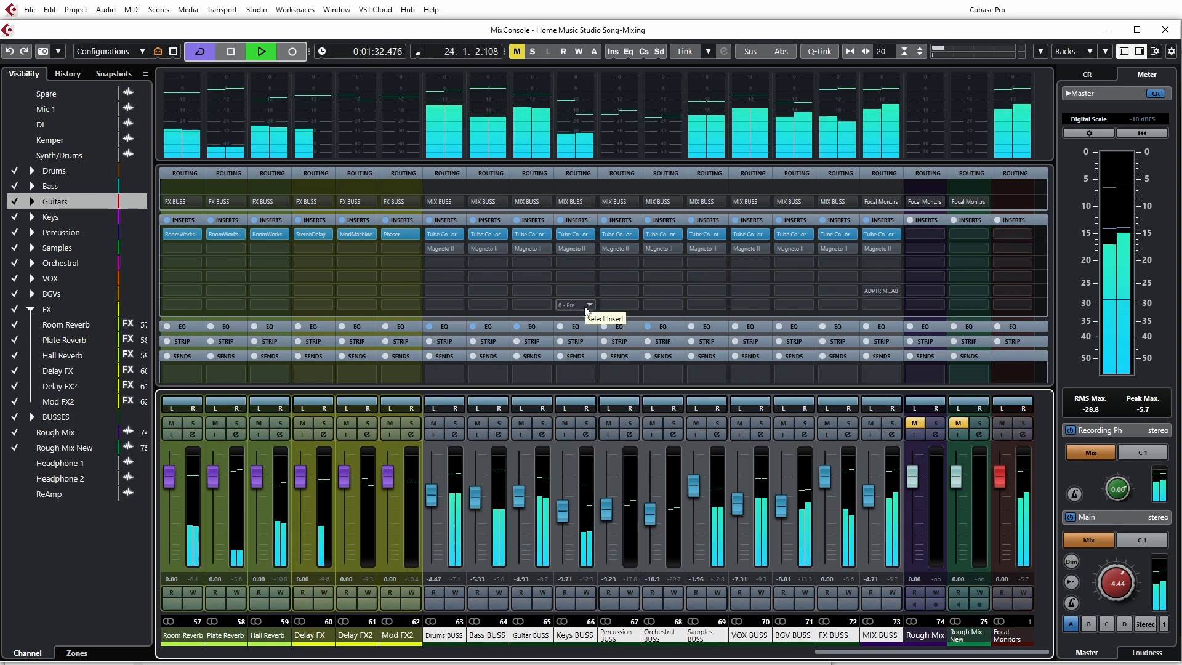
{"action": "left_click", "coordinate": [430, 249]}
{"action": "left_click", "coordinate": [429, 249], "text": "alt+shift"}
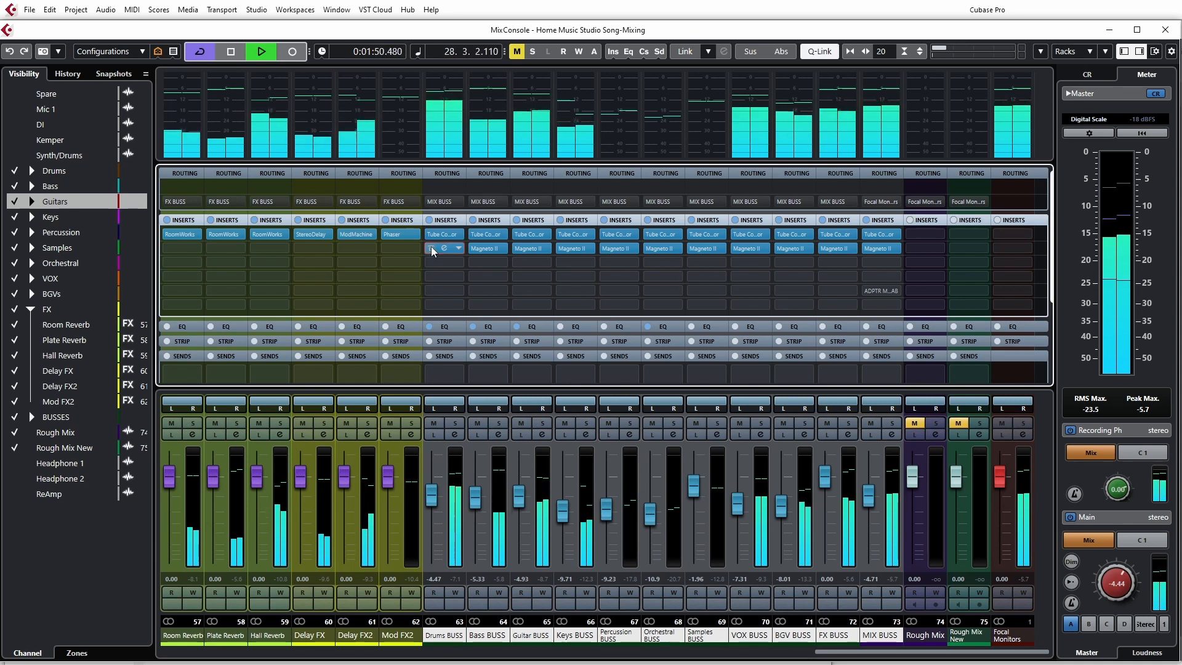
{"action": "left_click", "coordinate": [431, 248], "text": "alt+shift"}
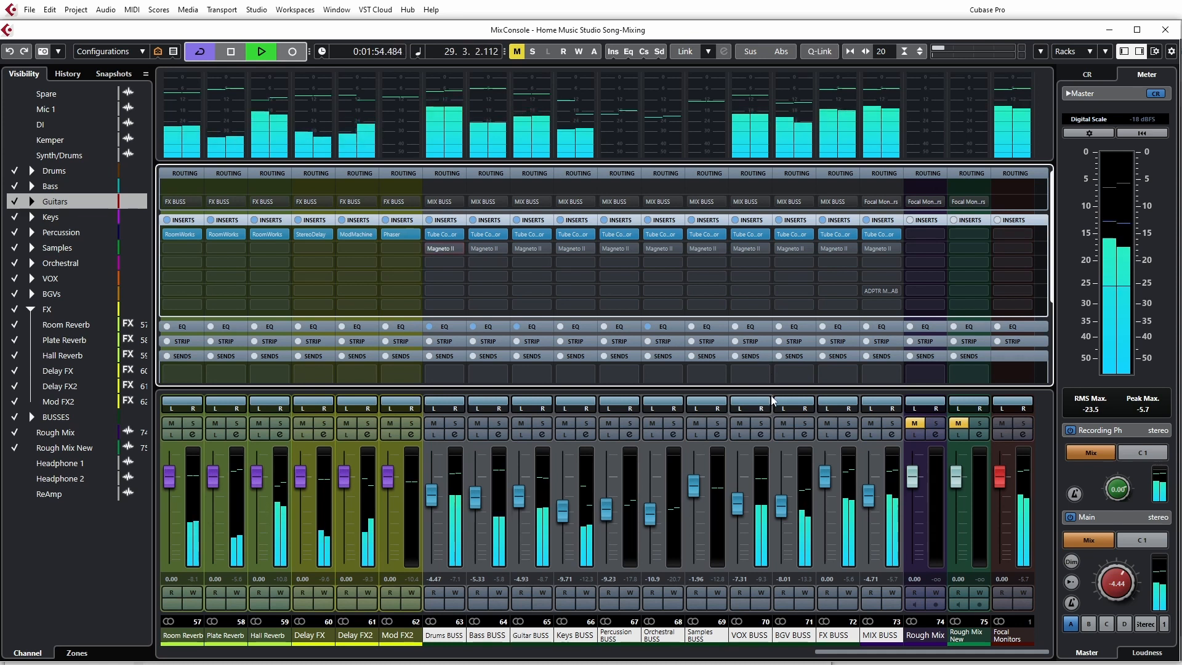
- Stop playback and mute the VOX BUSS and BGV BUSS
{"action": "key", "text": "space"}
{"action": "left_click", "coordinate": [740, 423]}
{"action": "left_click", "coordinate": [783, 423]}
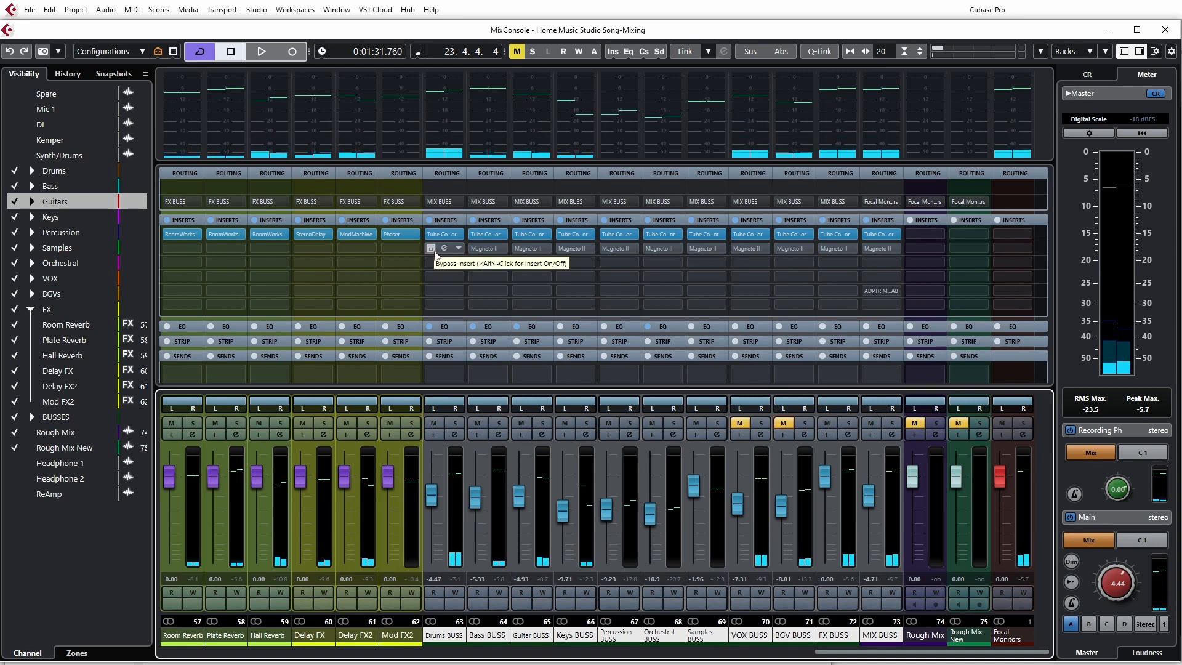
- Compare the instrumental mix during playback by toggling Magneto II on all selected busses together, then stop with Magneto II active
{"action": "key", "text": "space"}
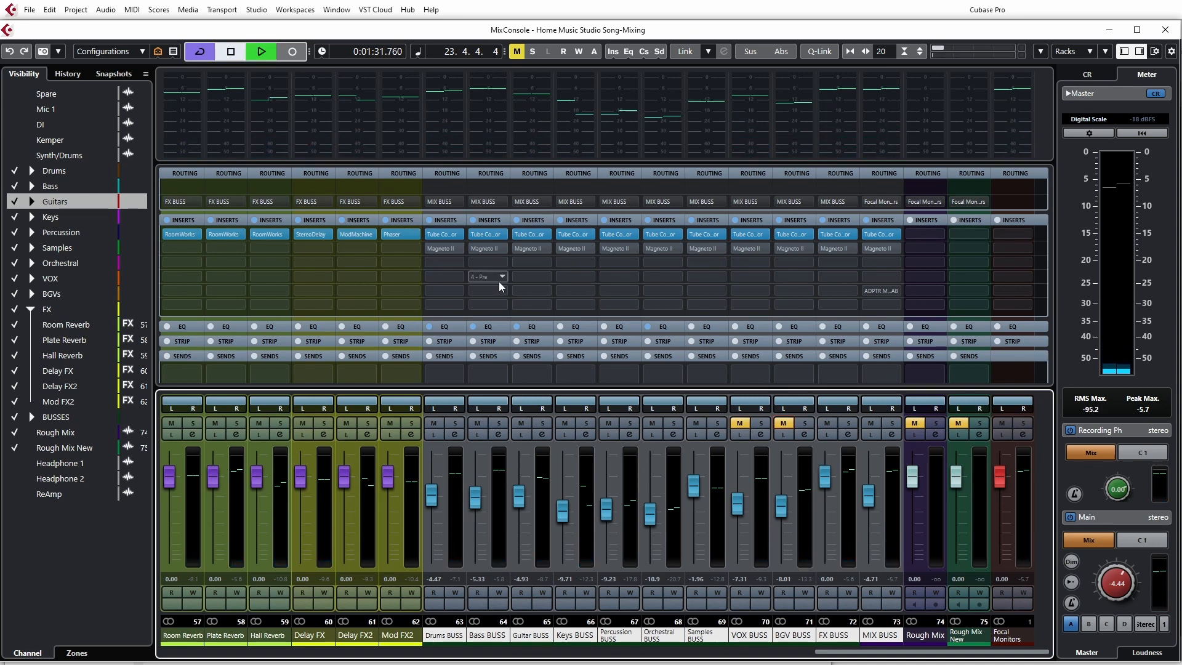
{"action": "key", "text": "alt+shift"}
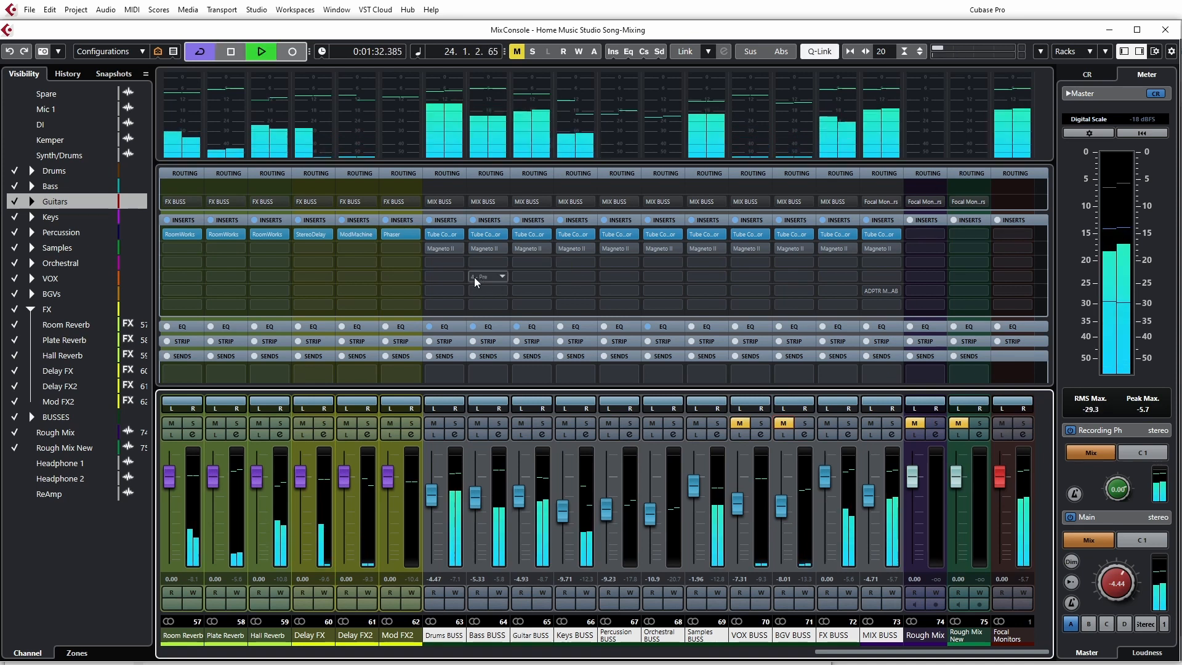
{"action": "left_click", "coordinate": [431, 249], "text": "alt+shift"}
{"action": "left_click", "coordinate": [431, 248]}
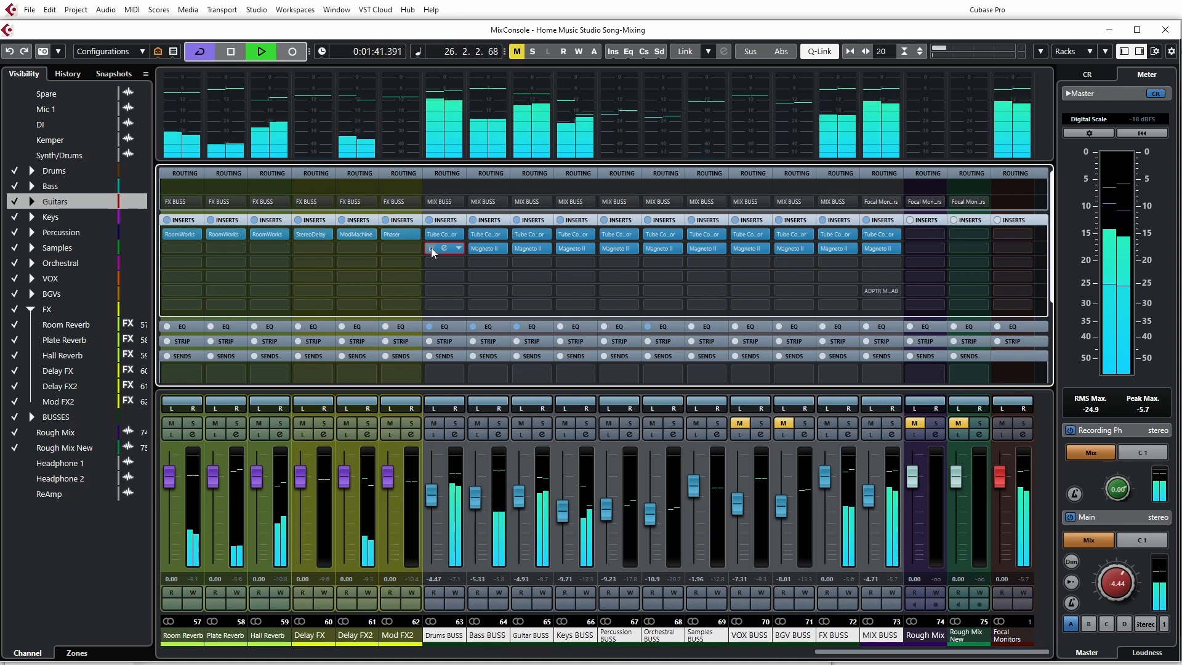
{"action": "left_click", "coordinate": [431, 248]}
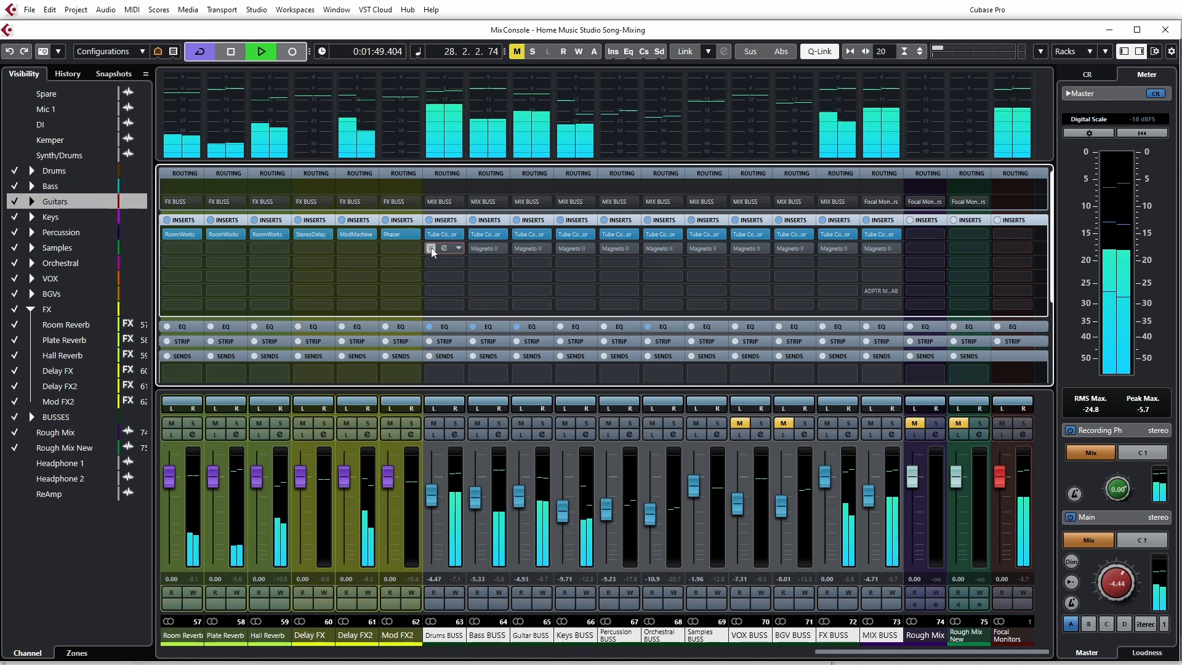
{"action": "left_click", "coordinate": [431, 248]}
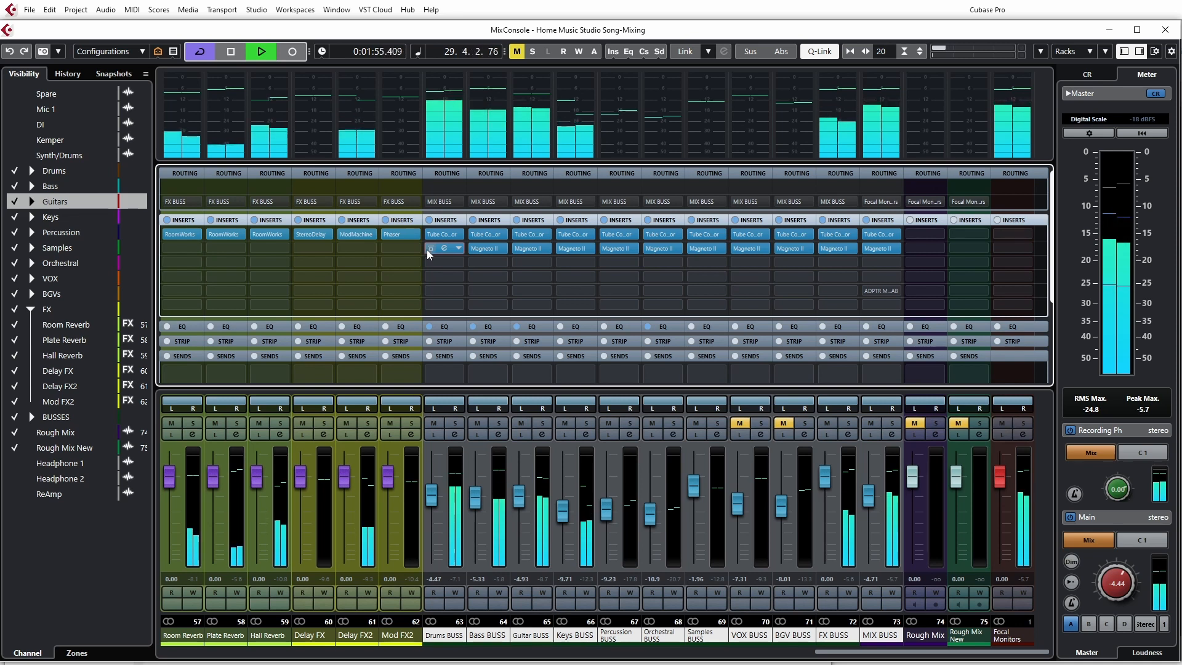
{"action": "left_click", "coordinate": [431, 248]}
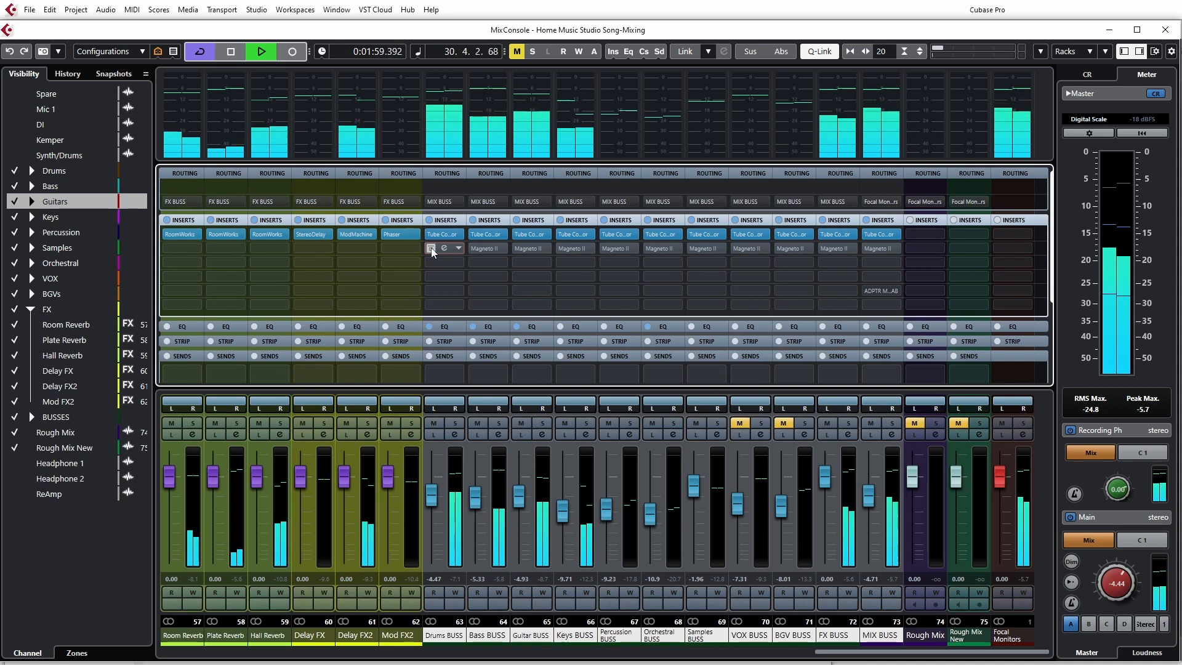
{"action": "left_click", "coordinate": [431, 249]}
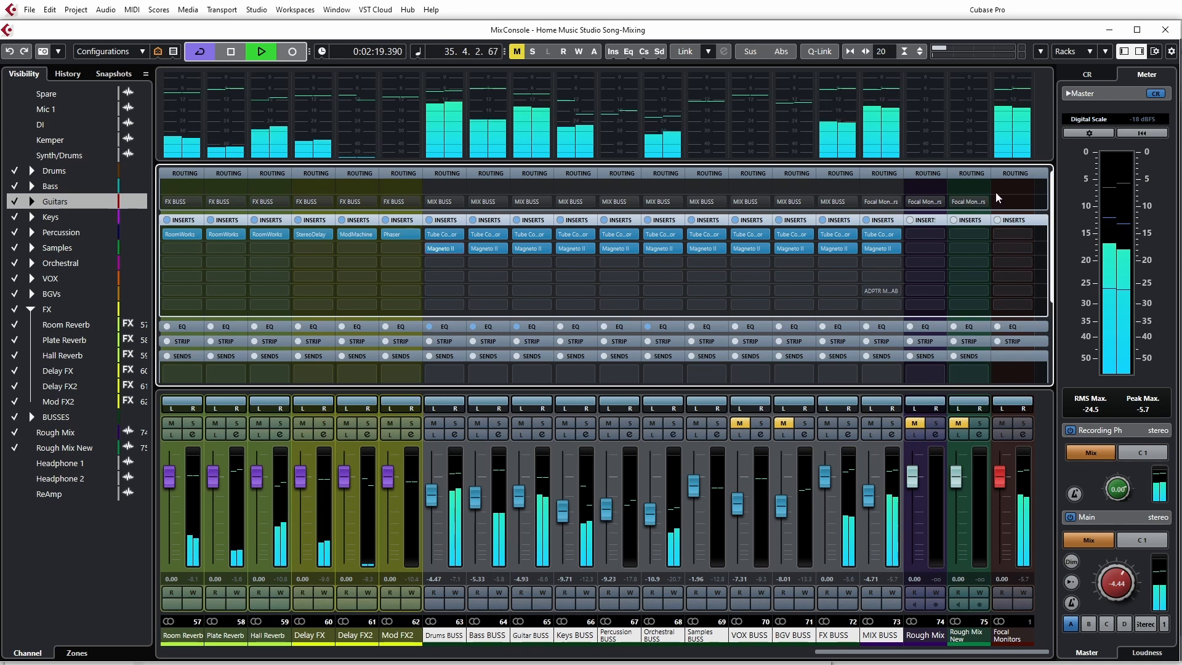
{"action": "key", "text": "space"}
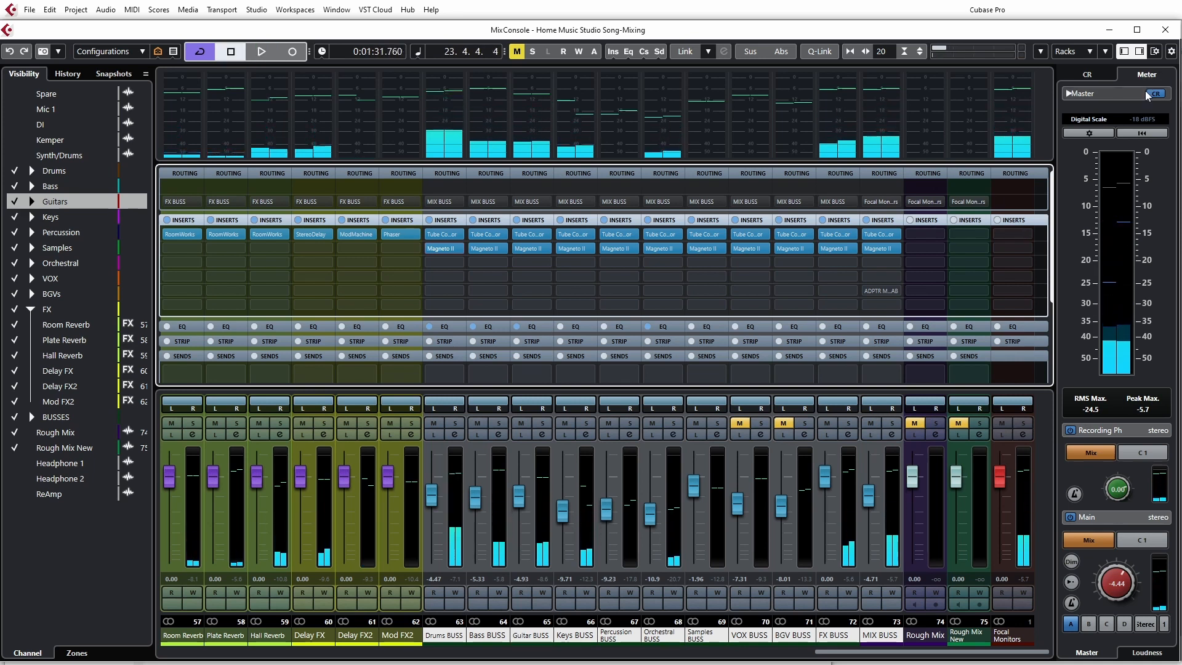
- Put away the MixConsole and collapse the FX folder track in the project window
{"action": "mouse_move", "coordinate": [887, 255]}
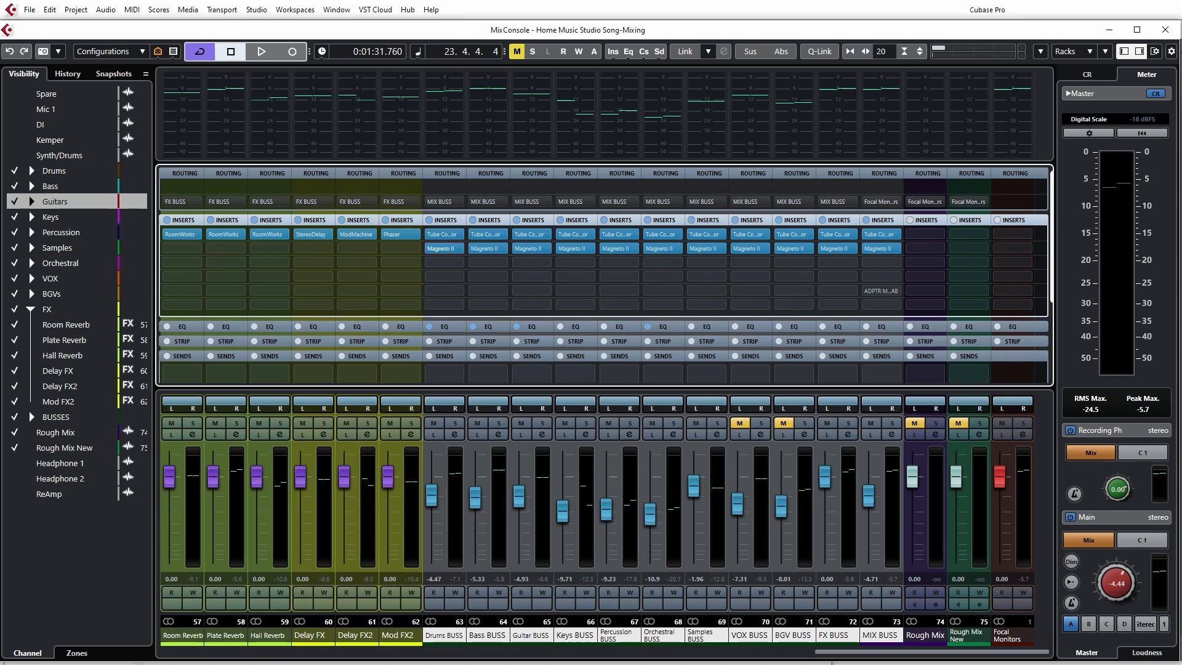
{"action": "left_click", "coordinate": [1173, 29]}
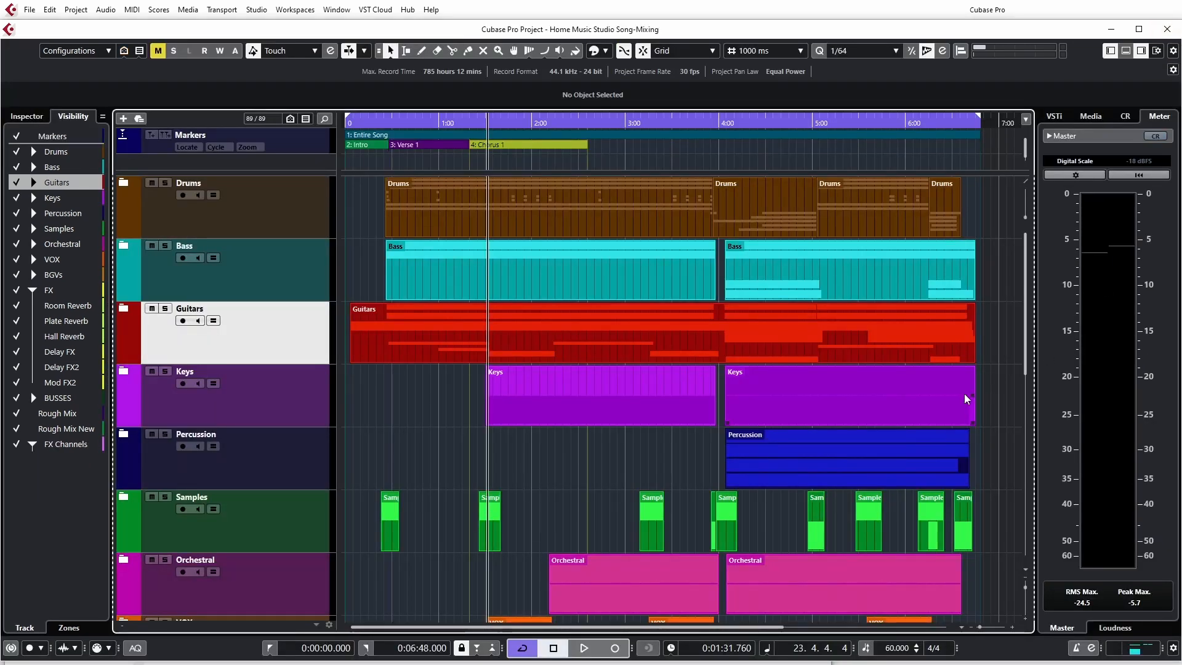
{"action": "scroll", "coordinate": [552, 500], "scroll_direction": "down", "scroll_amount": 6}
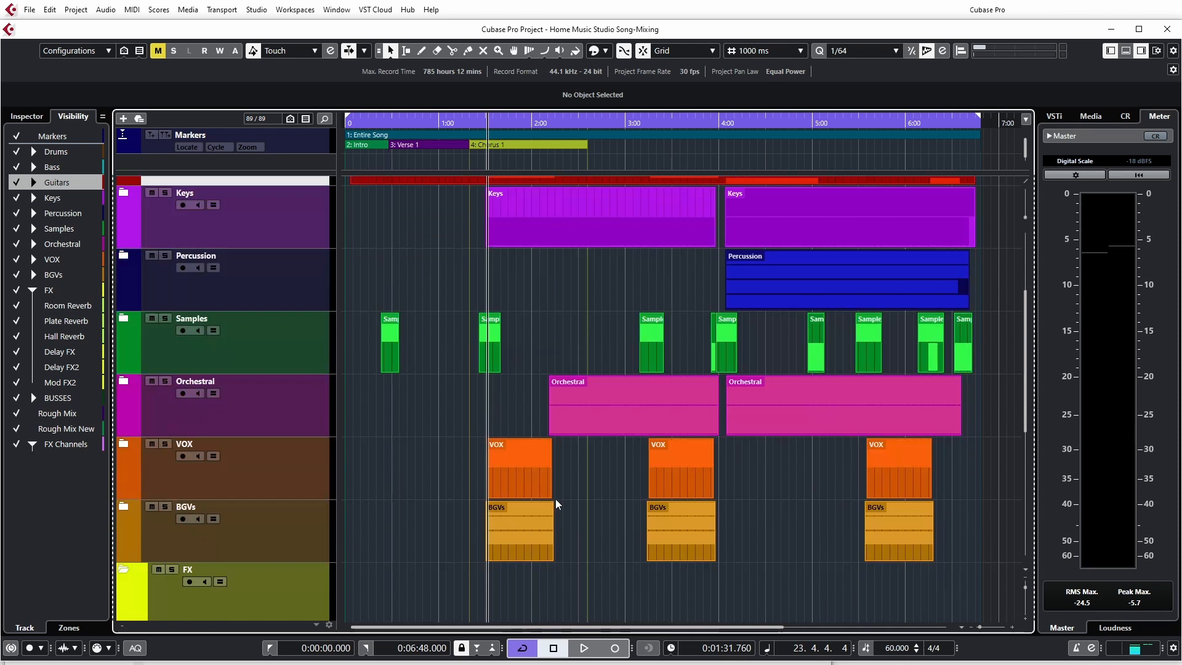
{"action": "scroll", "coordinate": [550, 494], "scroll_direction": "down", "scroll_amount": 4}
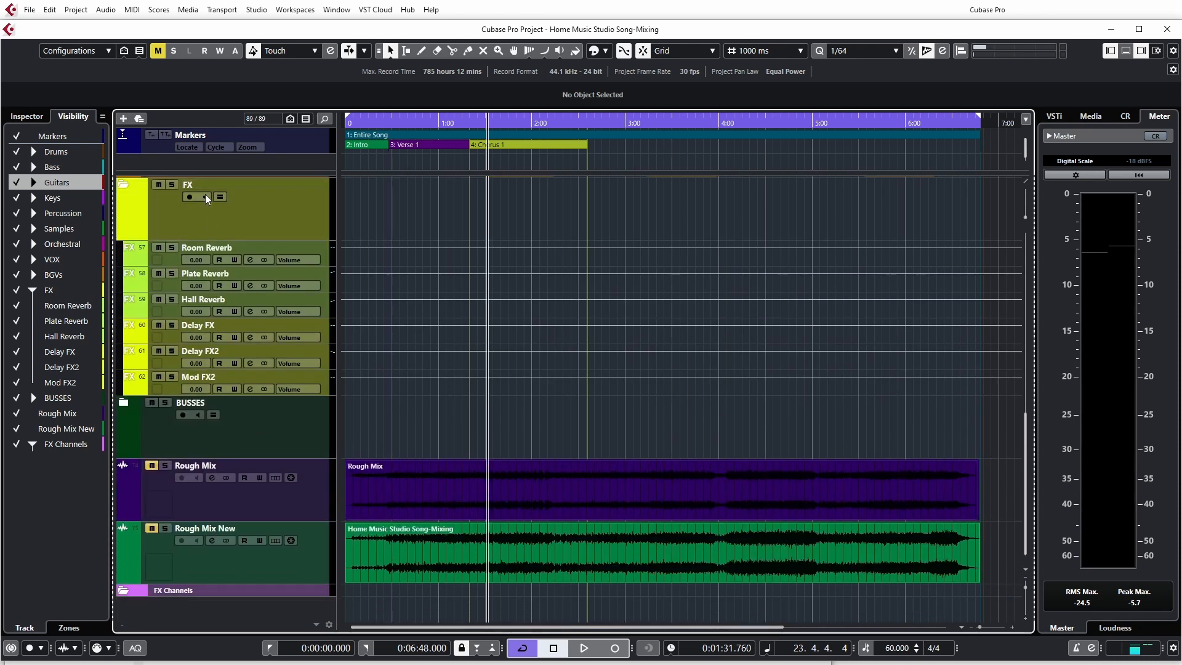
{"action": "left_click", "coordinate": [123, 185]}
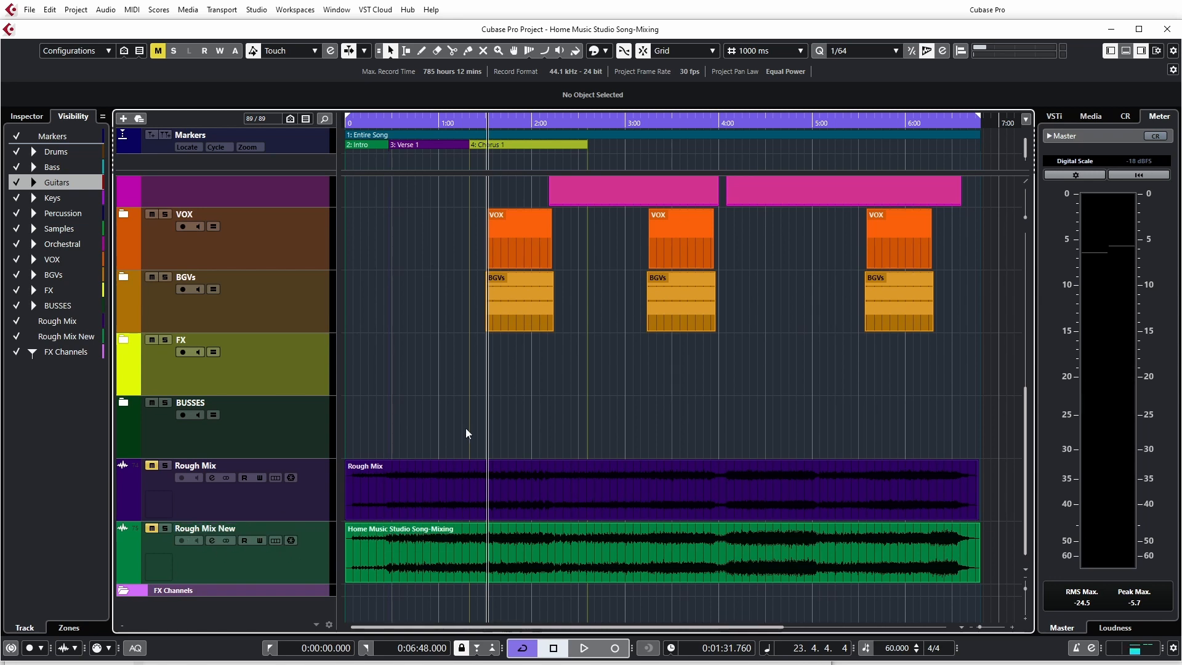
- Start playback near the beginning of Verse 1, at about 0:32
{"action": "scroll", "coordinate": [502, 511], "scroll_direction": "up", "scroll_amount": 4}
{"action": "scroll", "coordinate": [494, 521], "scroll_direction": "down", "scroll_amount": 3}
{"action": "scroll", "coordinate": [434, 374], "scroll_direction": "up", "scroll_amount": 3}
{"action": "scroll", "coordinate": [433, 374], "scroll_direction": "up", "scroll_amount": 2}
{"action": "left_click", "coordinate": [395, 168]}
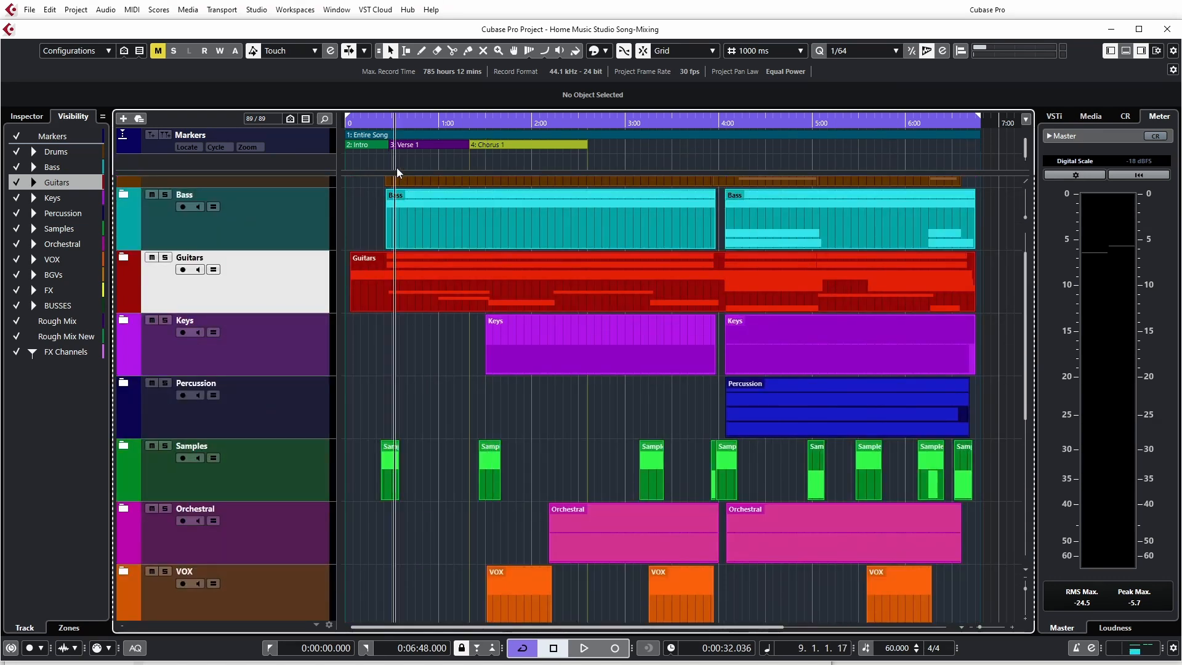
{"action": "key", "text": "space"}
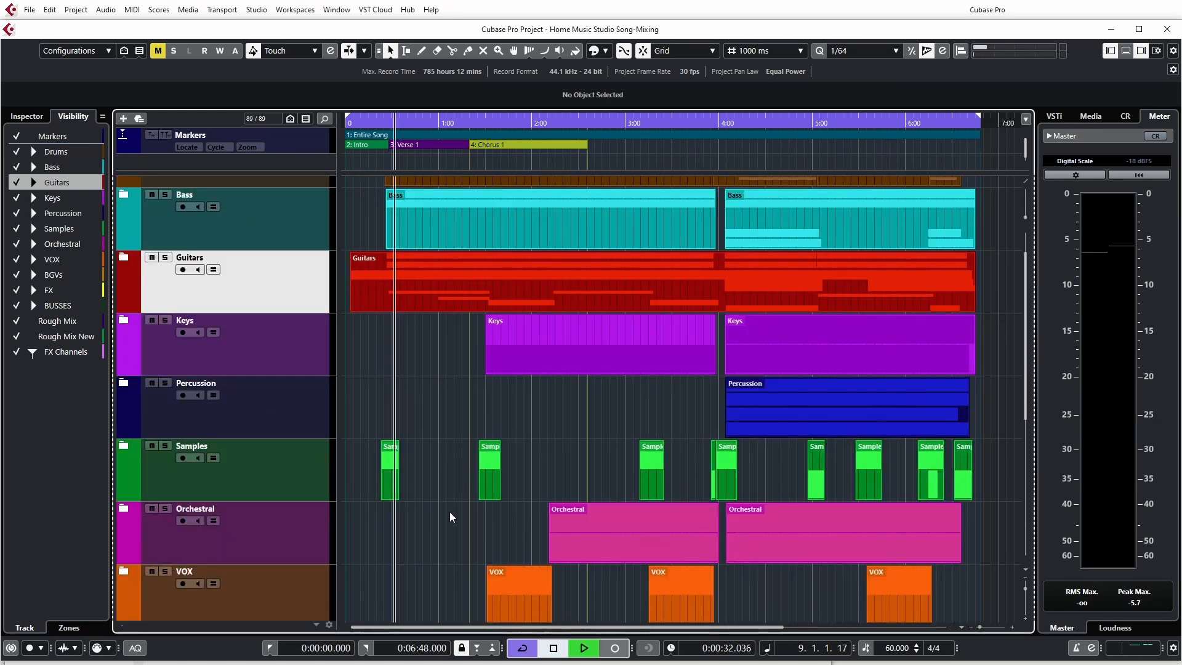
- Toggle solo on the Rough Mix New track during playback to compare the earlier rough mix with the current mix
{"action": "scroll", "coordinate": [450, 511], "scroll_direction": "down", "scroll_amount": 8}
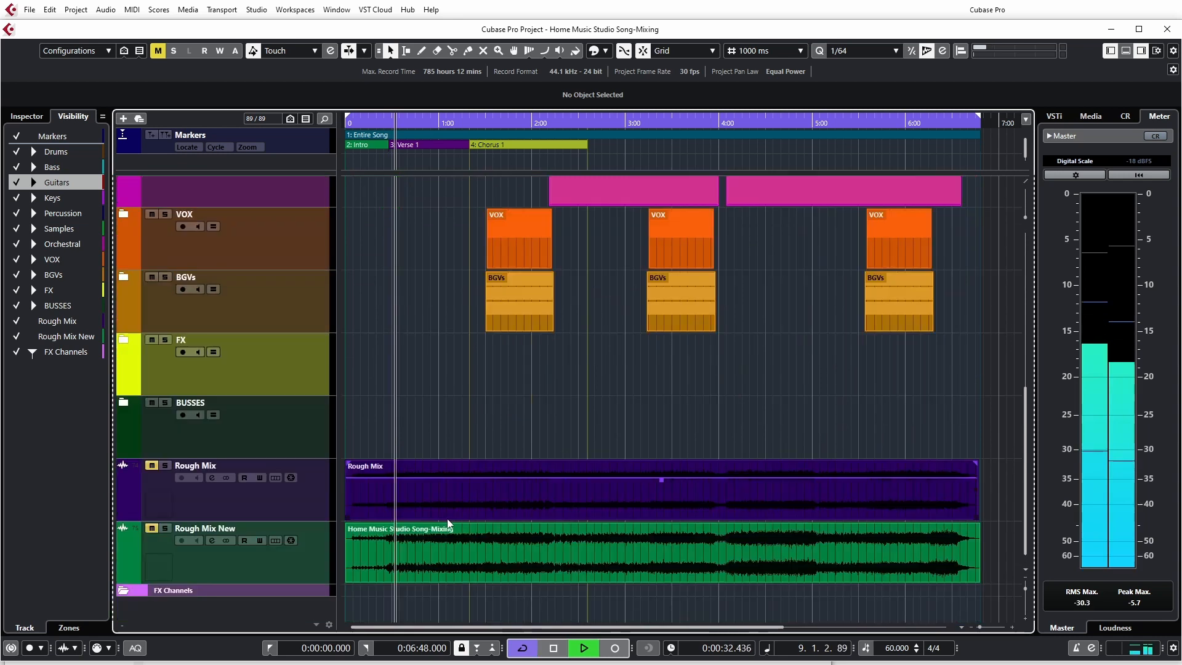
{"action": "left_click", "coordinate": [165, 528]}
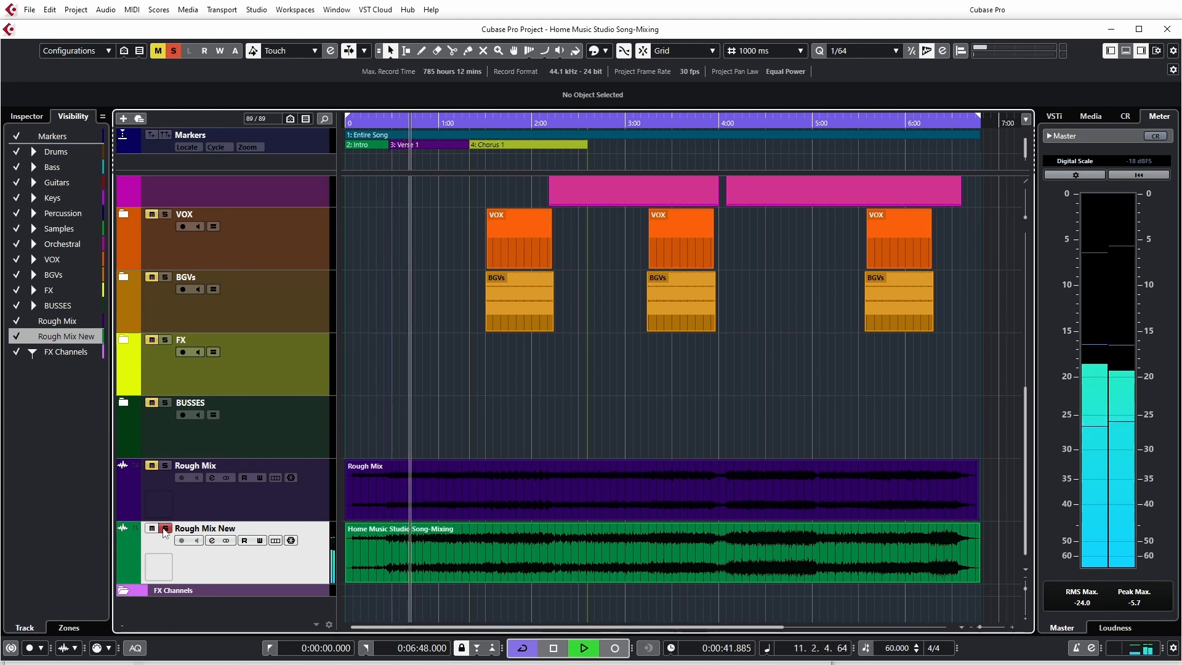
{"action": "left_click", "coordinate": [165, 528]}
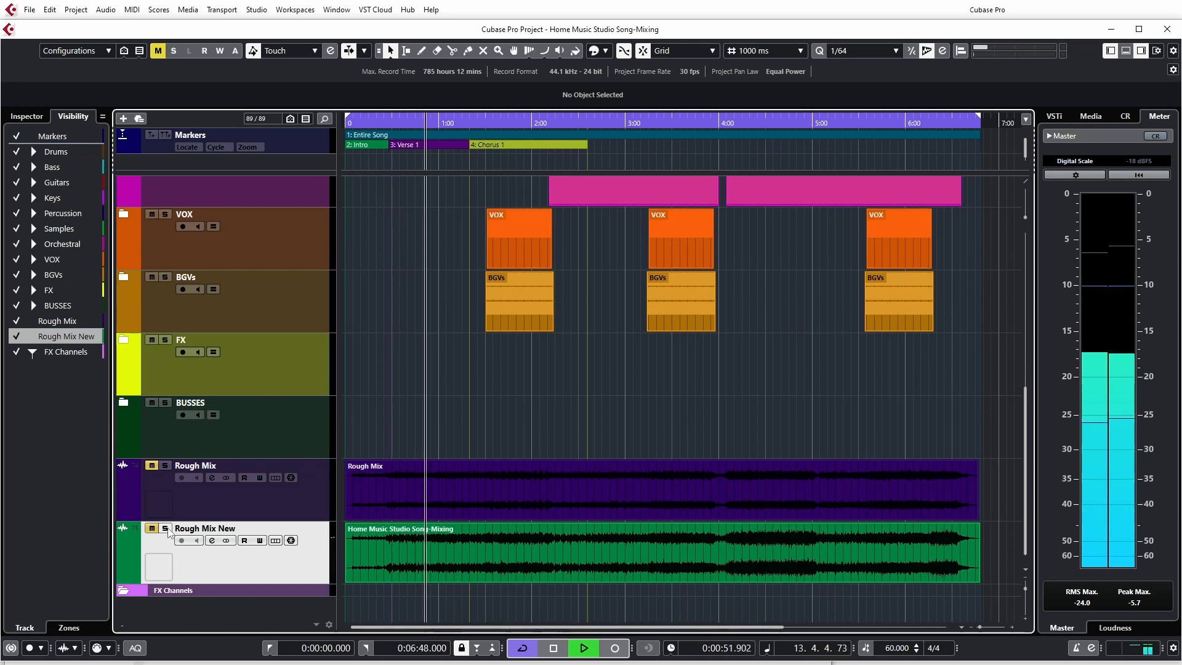
{"action": "left_click", "coordinate": [165, 528]}
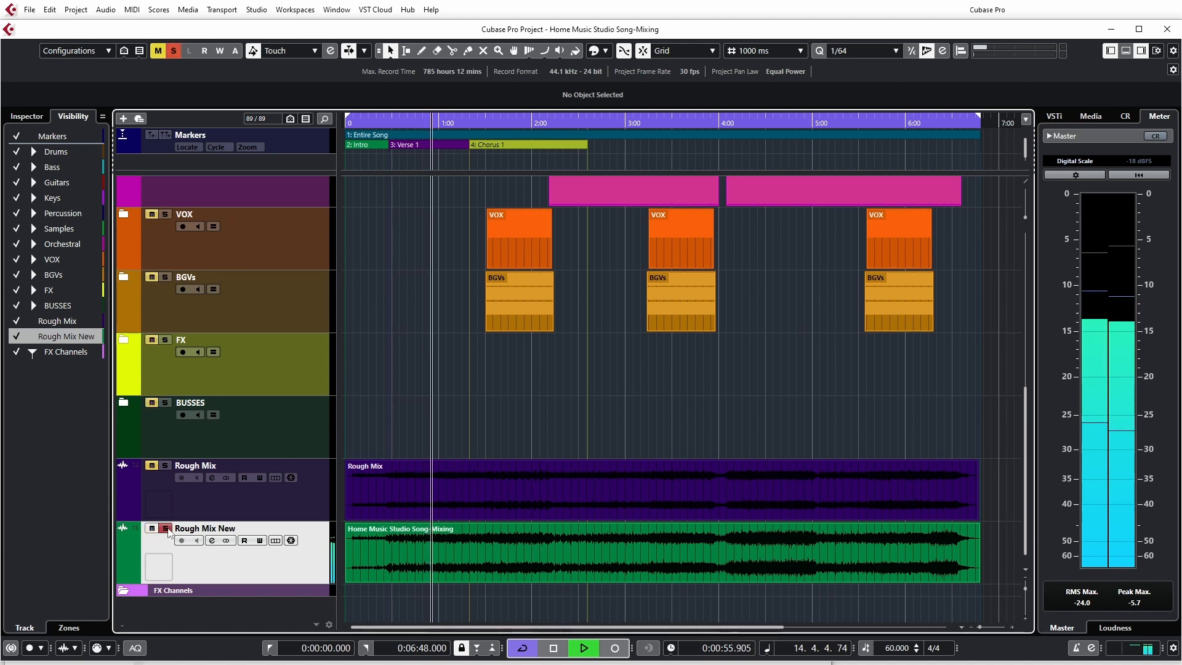
{"action": "left_click", "coordinate": [165, 528]}
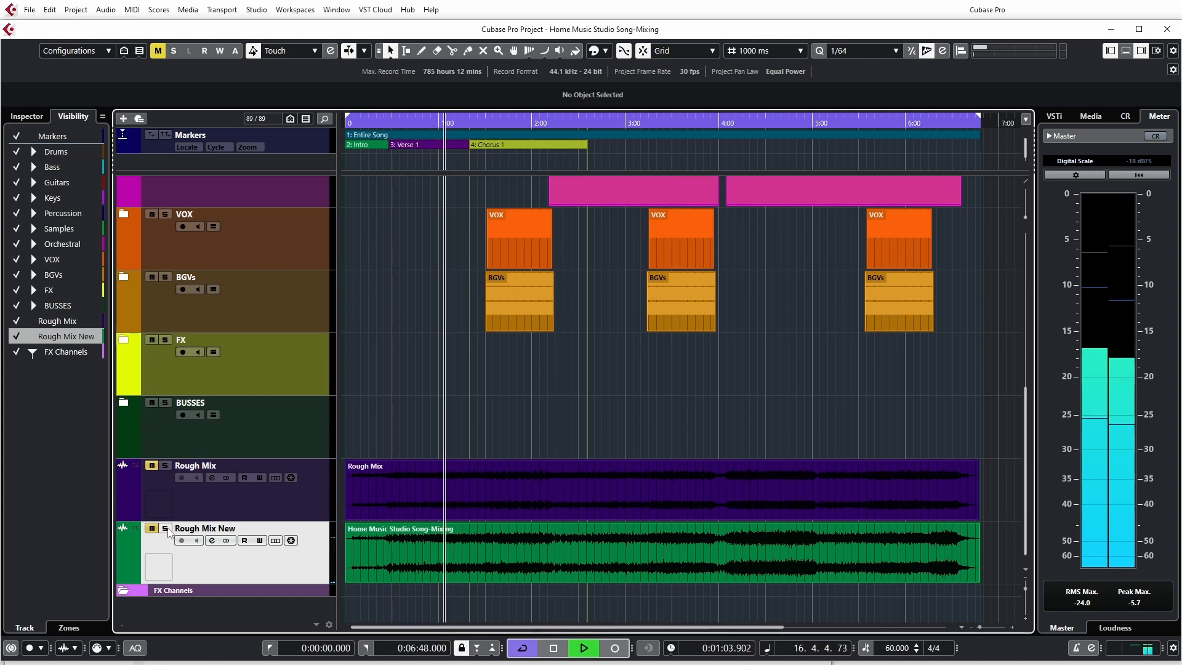
{"action": "left_click", "coordinate": [166, 529]}
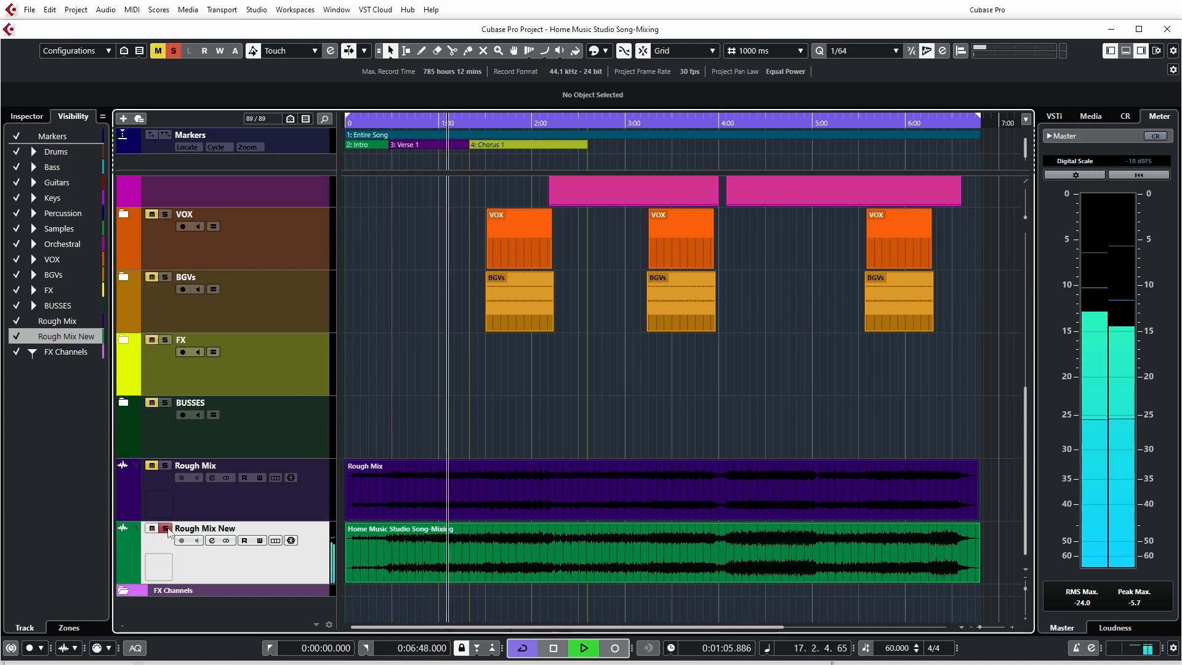
{"action": "left_click", "coordinate": [167, 529]}
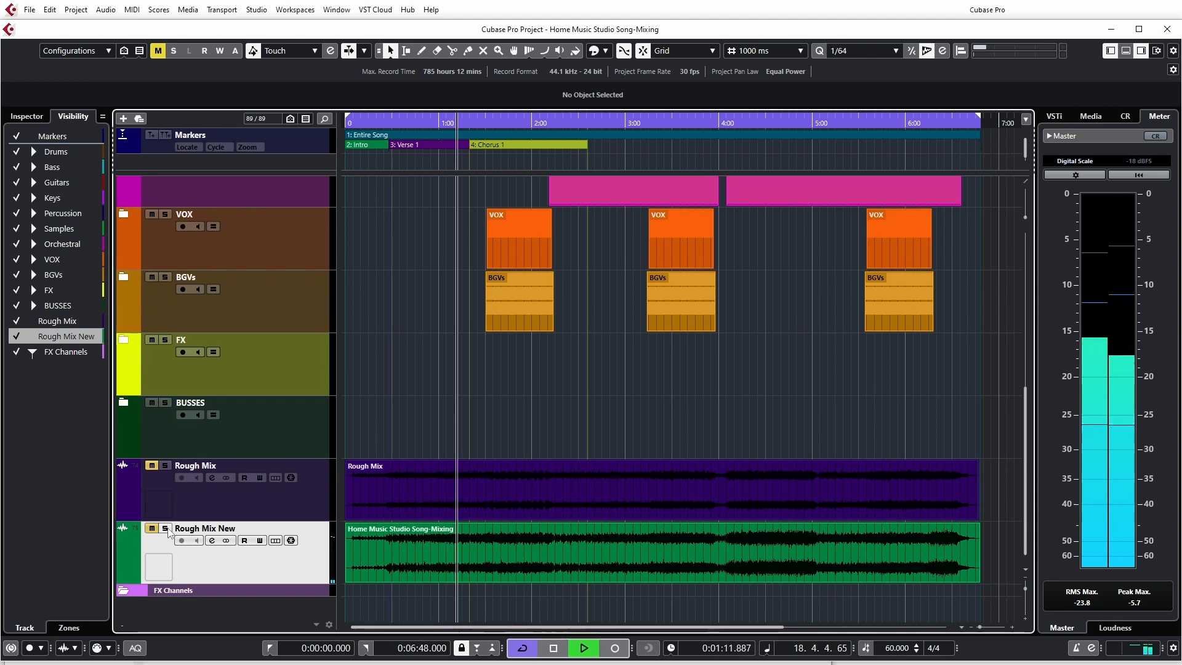
{"action": "left_click", "coordinate": [165, 529]}
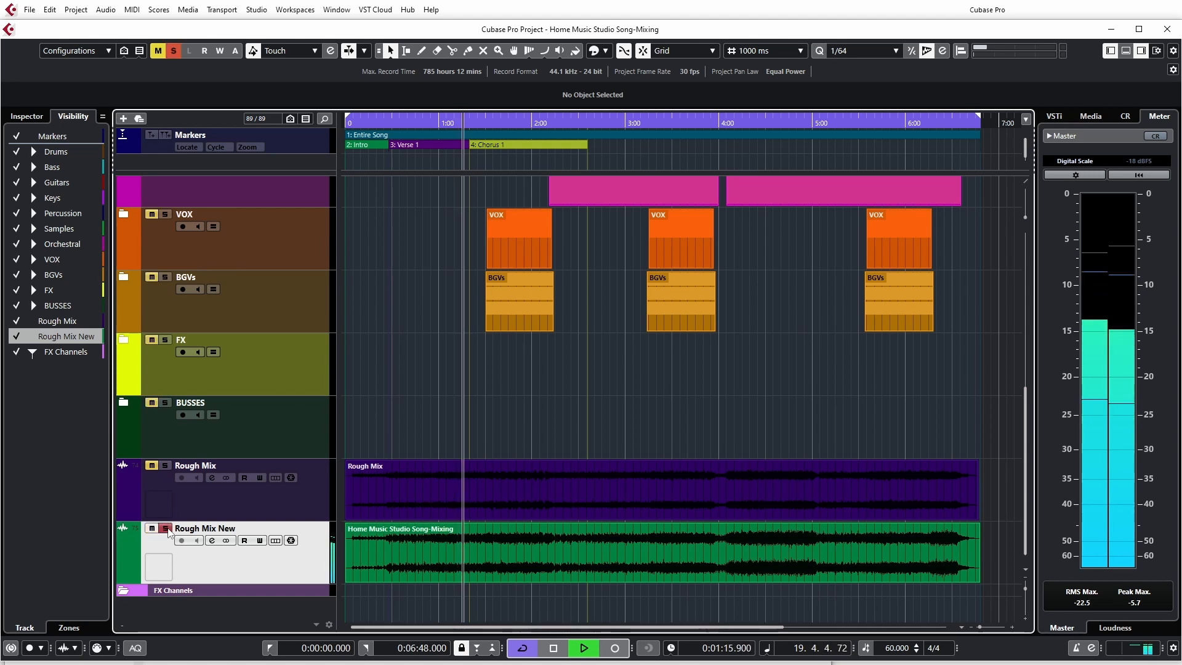
{"action": "left_click", "coordinate": [166, 529]}
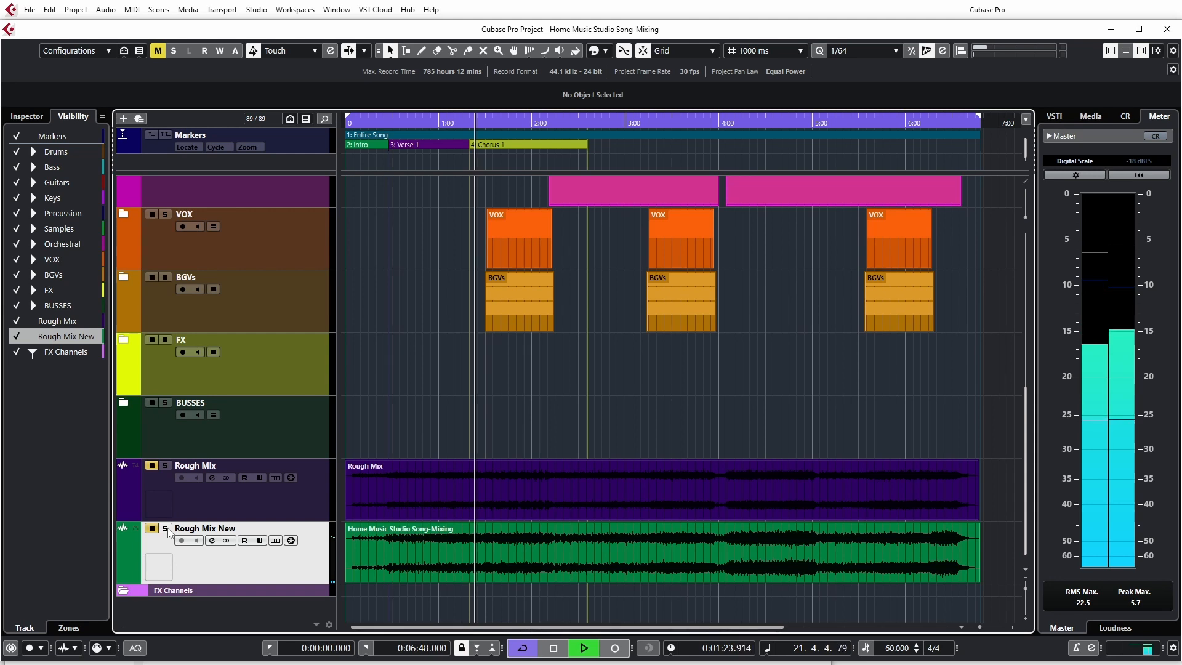
{"action": "left_click", "coordinate": [166, 529]}
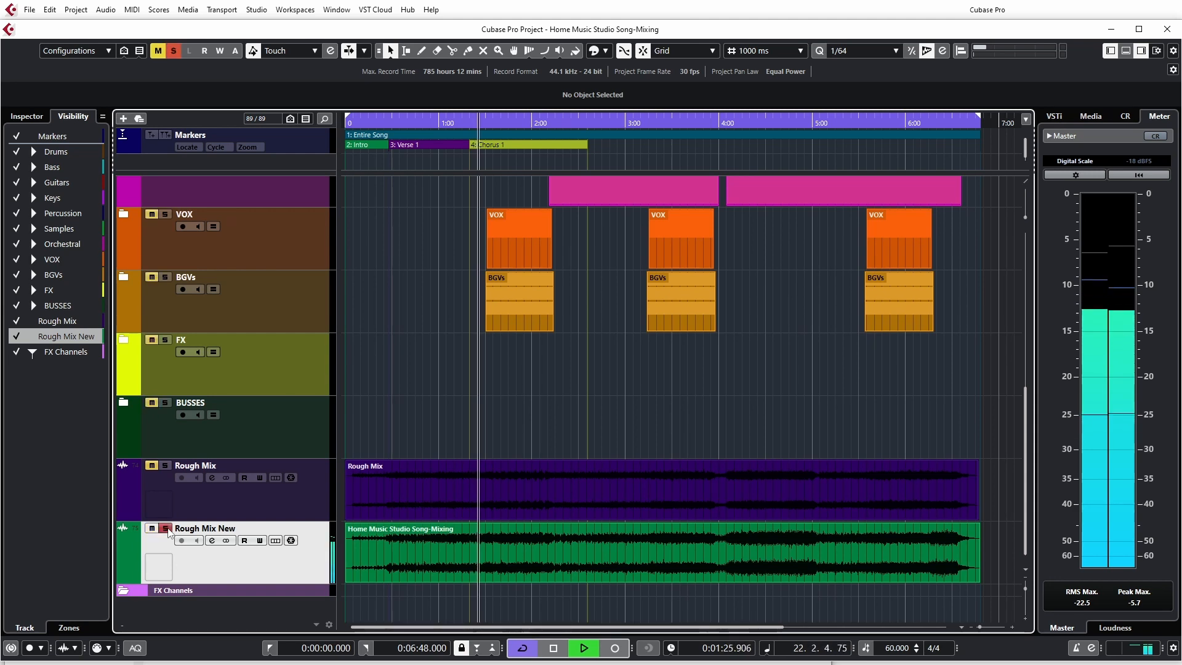
{"action": "left_click", "coordinate": [165, 529]}
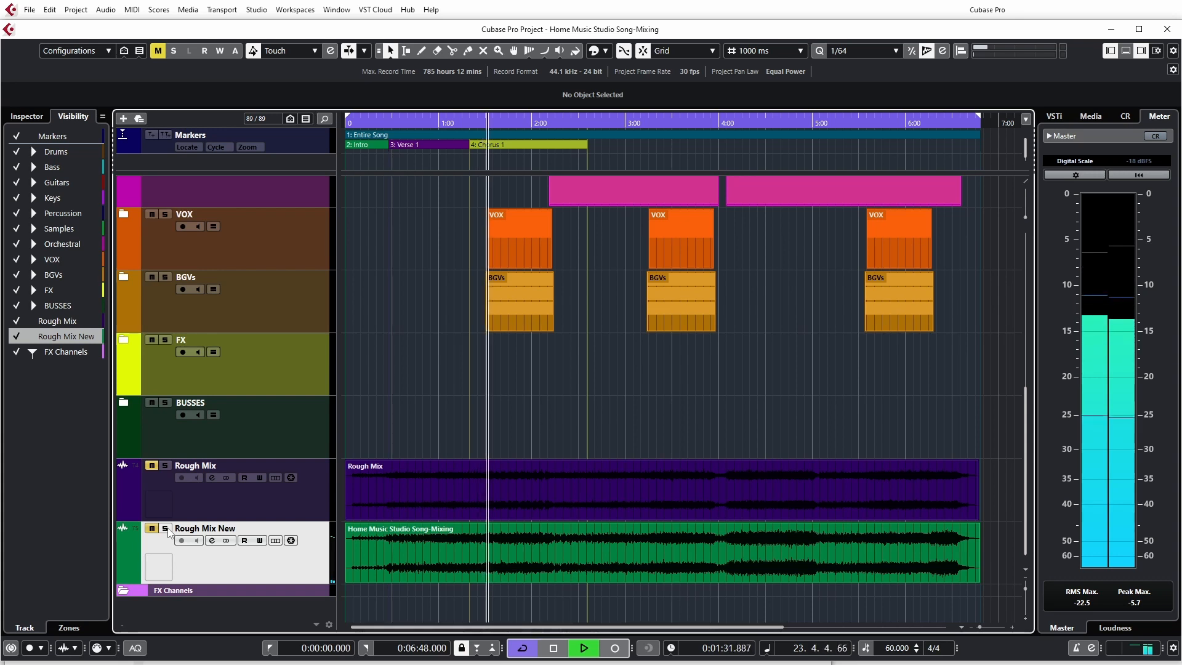
{"action": "left_click", "coordinate": [165, 529]}
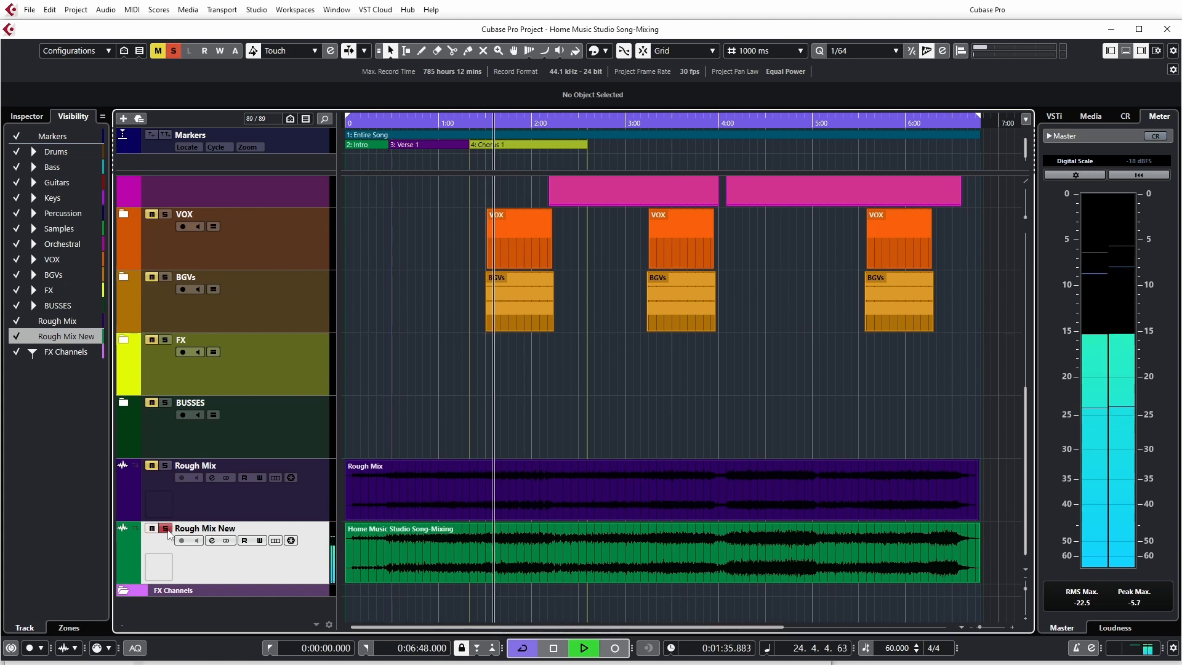
{"action": "left_click", "coordinate": [165, 529]}
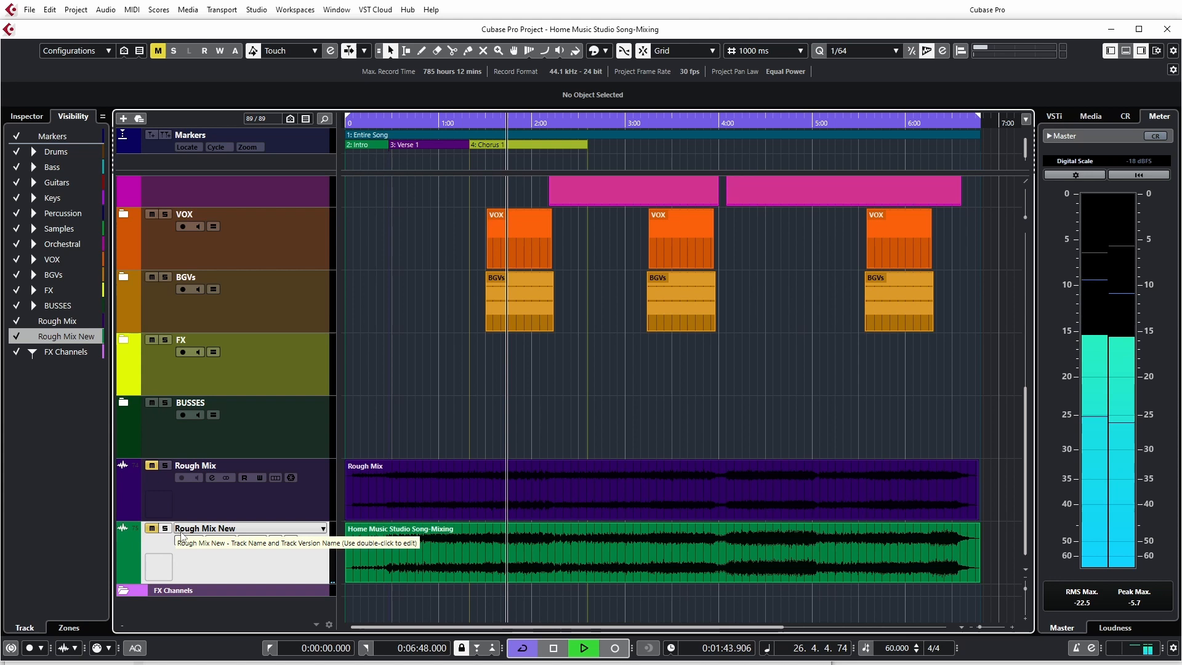
{"action": "left_click", "coordinate": [165, 529]}
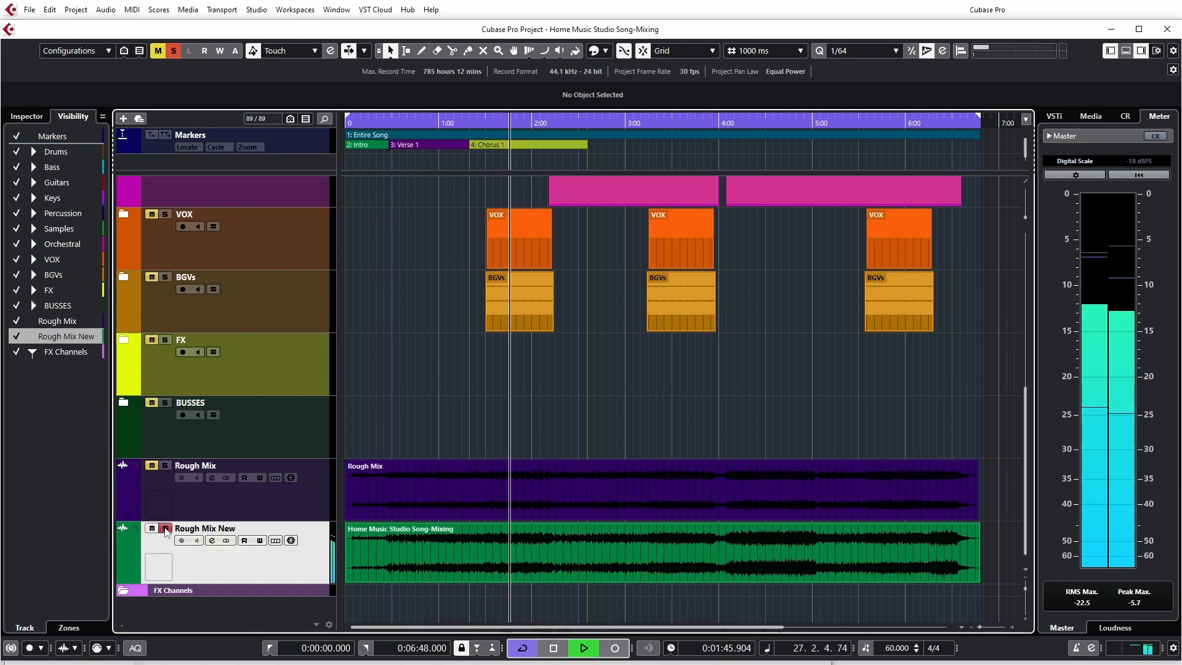
{"action": "left_click", "coordinate": [165, 530]}
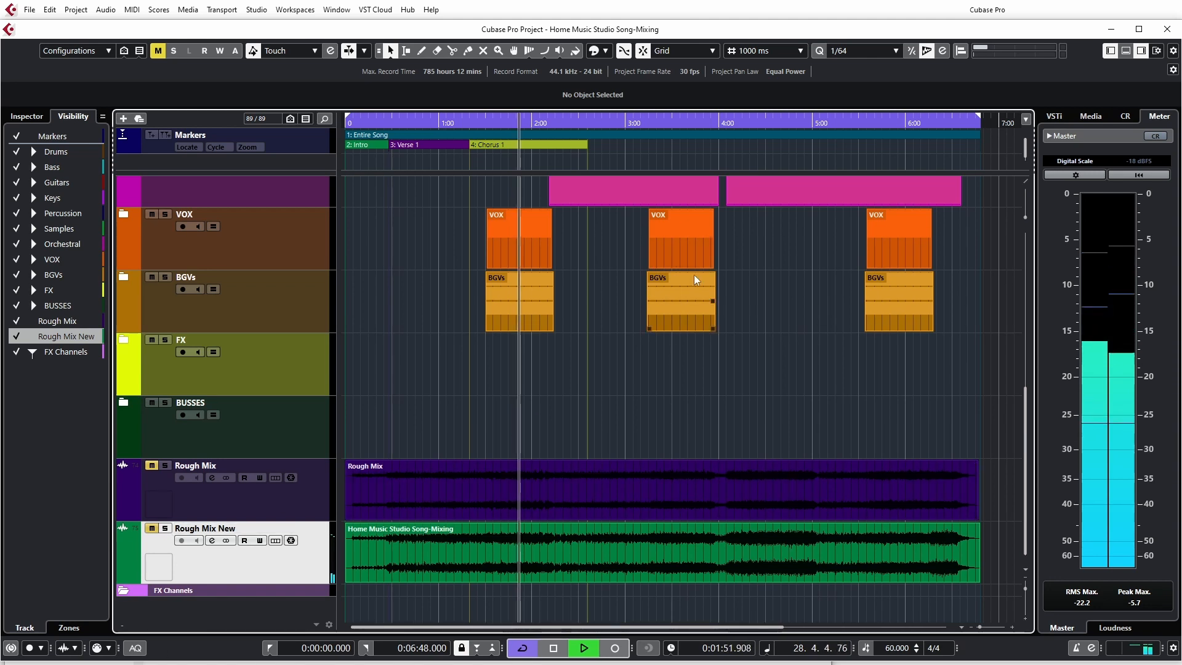
- Continue playback from about 3:55 and repeatedly toggle solo on the Rough Mix New track to compare it with the current mix
{"action": "left_click", "coordinate": [711, 168]}
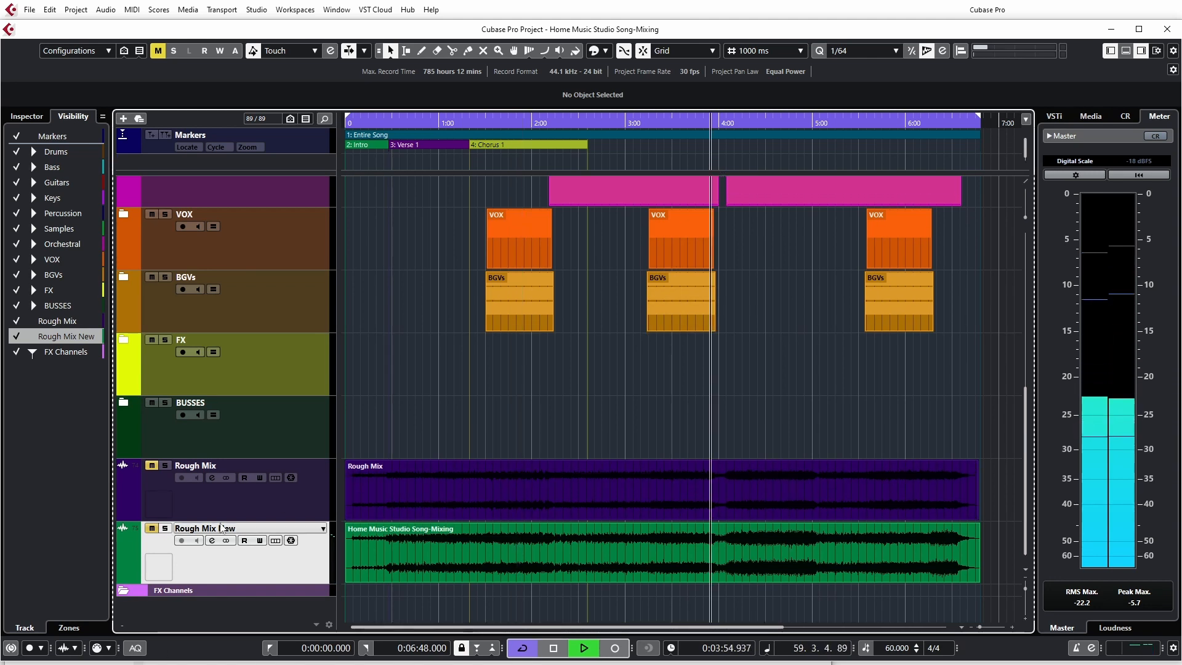
{"action": "left_click", "coordinate": [167, 531]}
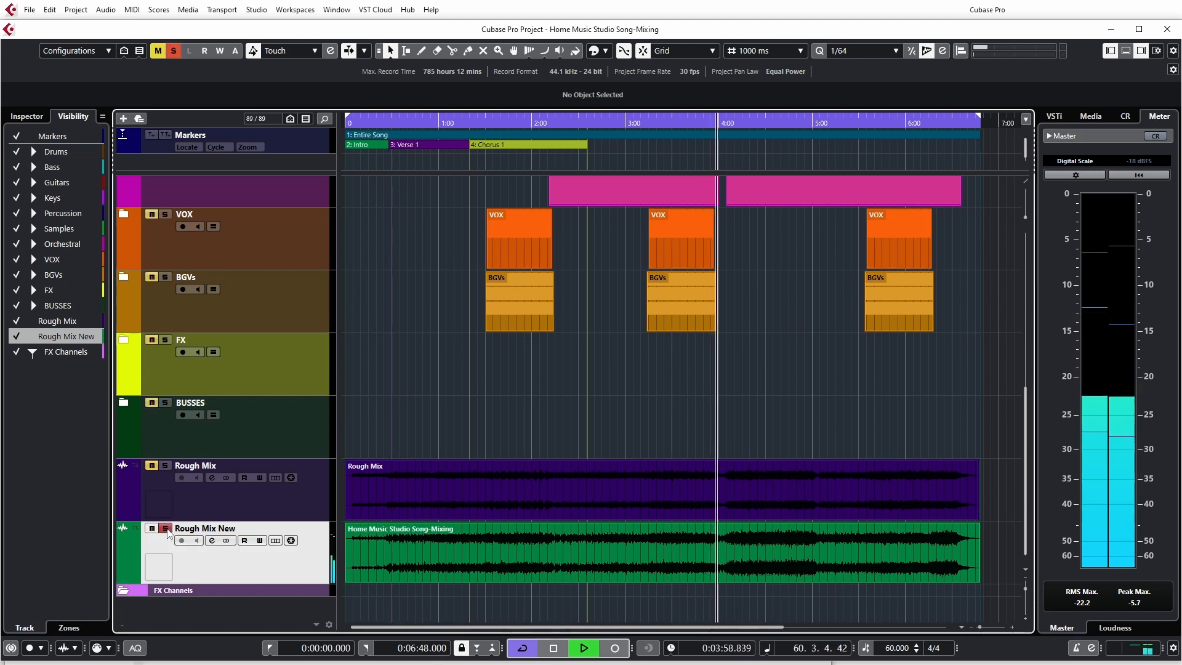
{"action": "left_click", "coordinate": [165, 529]}
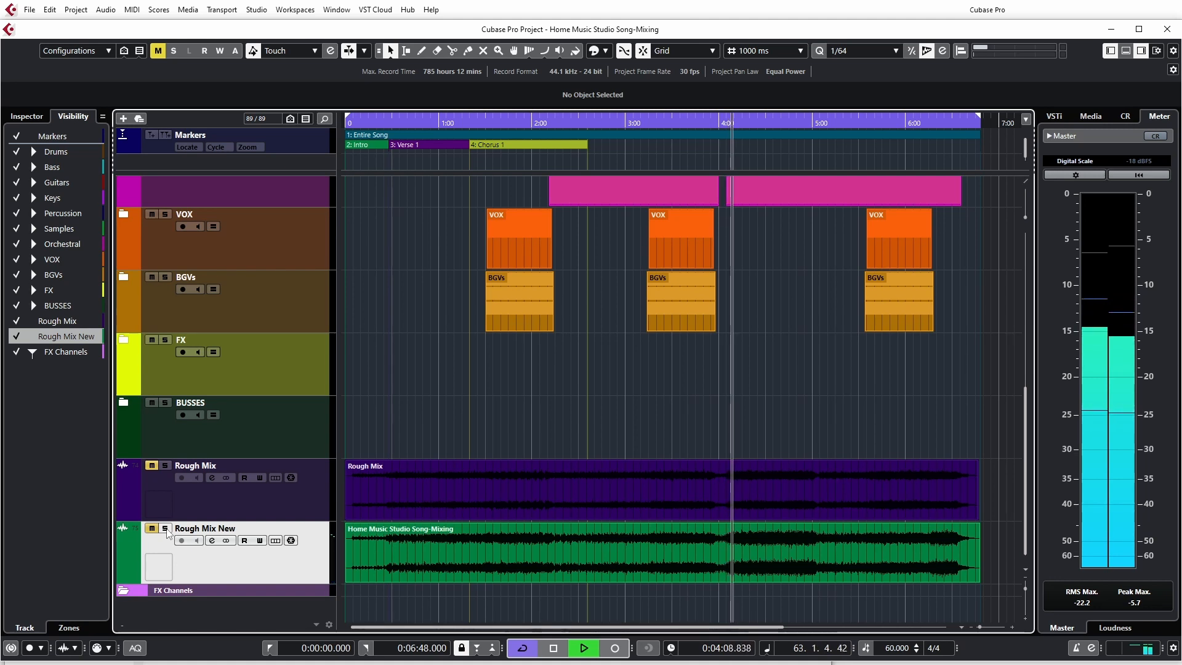
{"action": "left_click", "coordinate": [165, 528]}
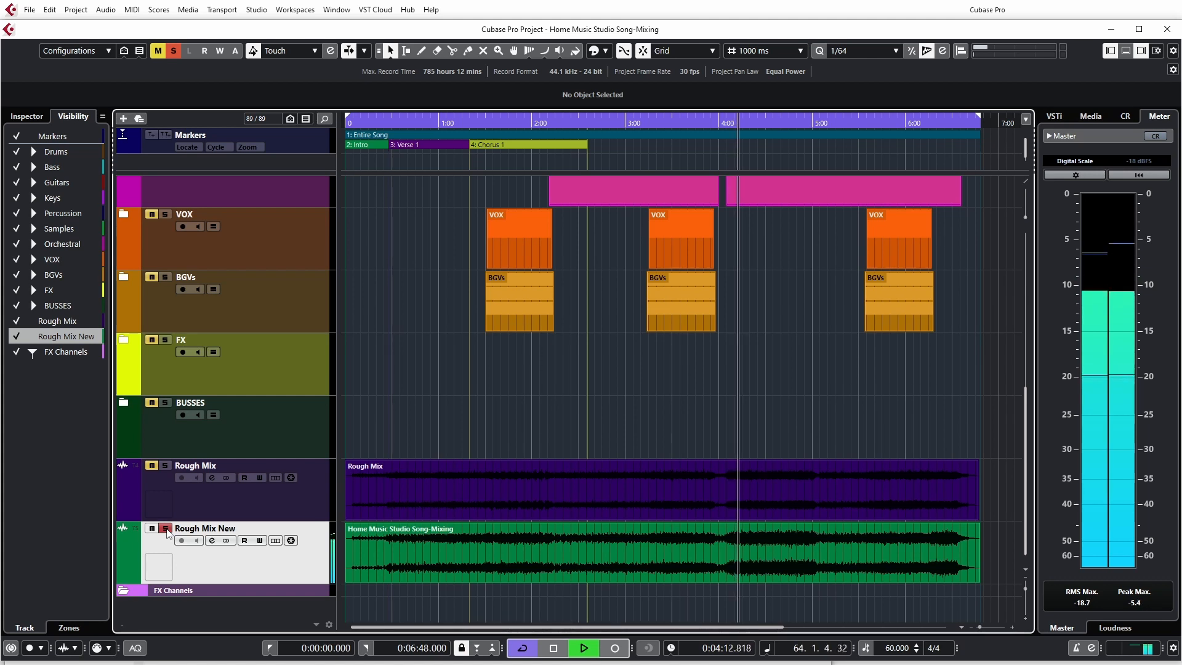
{"action": "left_click", "coordinate": [165, 528]}
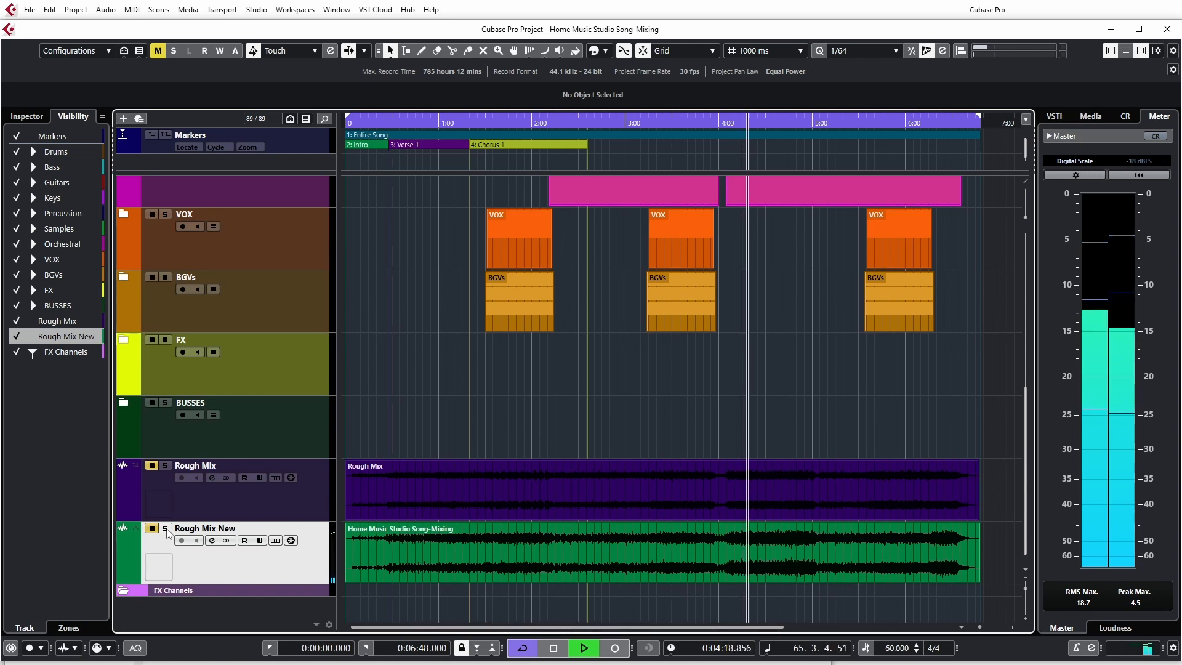
{"action": "left_click", "coordinate": [165, 528]}
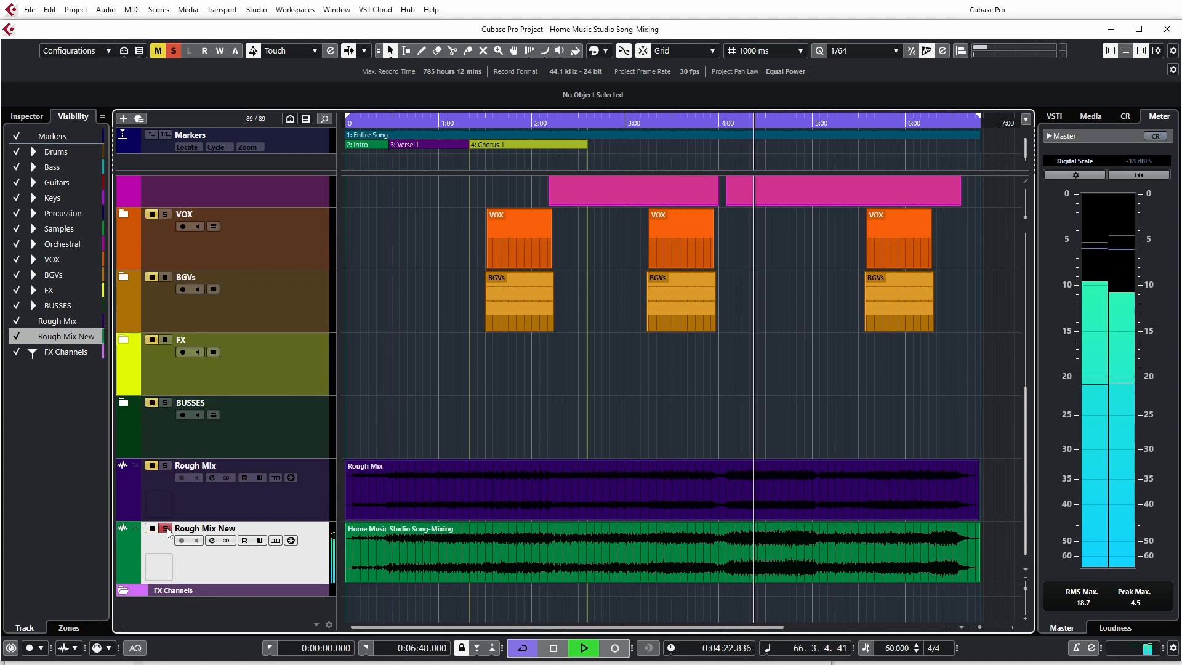
{"action": "left_click", "coordinate": [165, 528]}
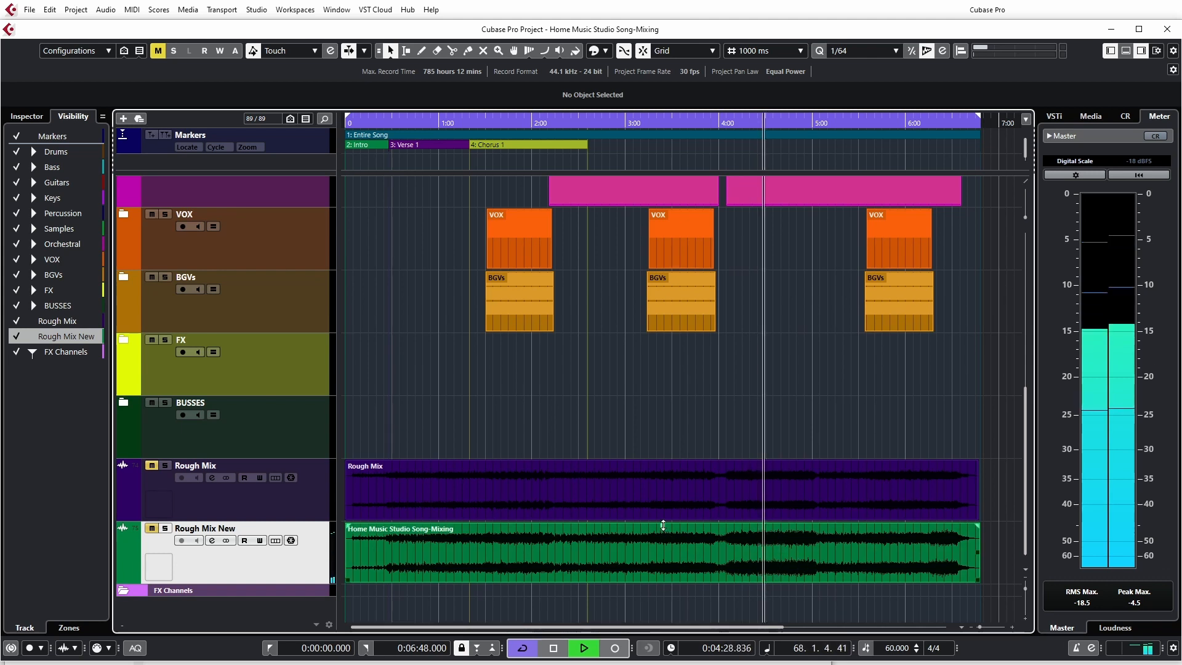
- Lower the volume of the Rough Mix New audio event slightly and compare it with the current mix by toggling its solo until playback is stopped
{"action": "left_click_drag", "start_coordinate": [664, 536], "coordinate": [664, 543]}
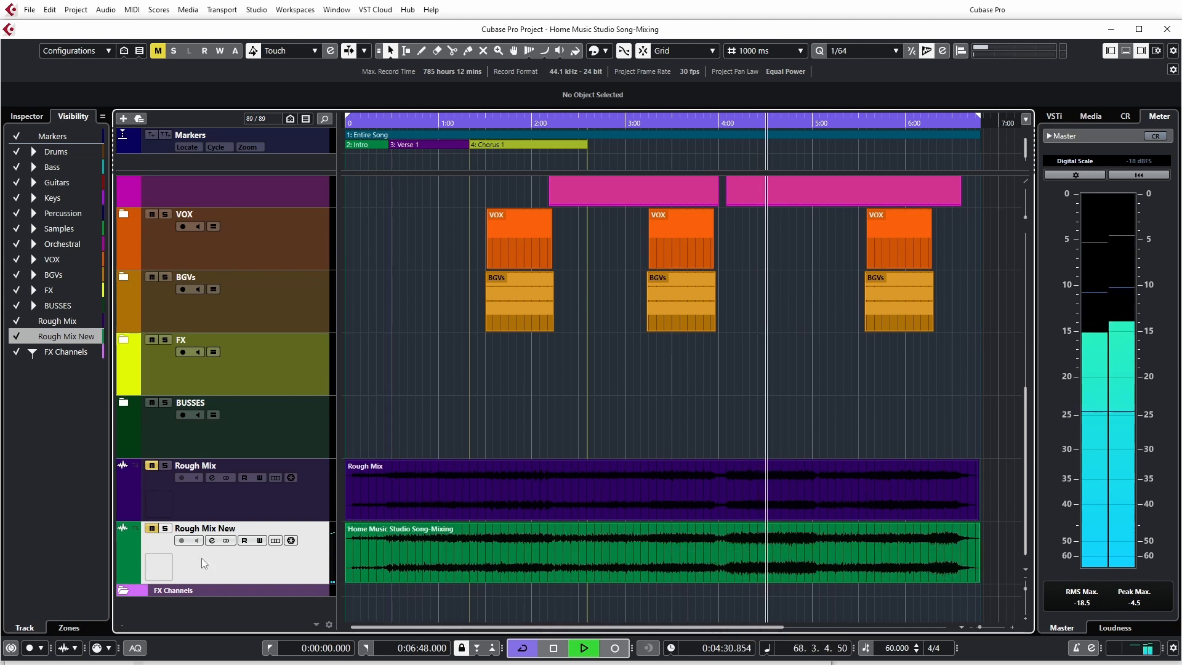
{"action": "left_click", "coordinate": [165, 529]}
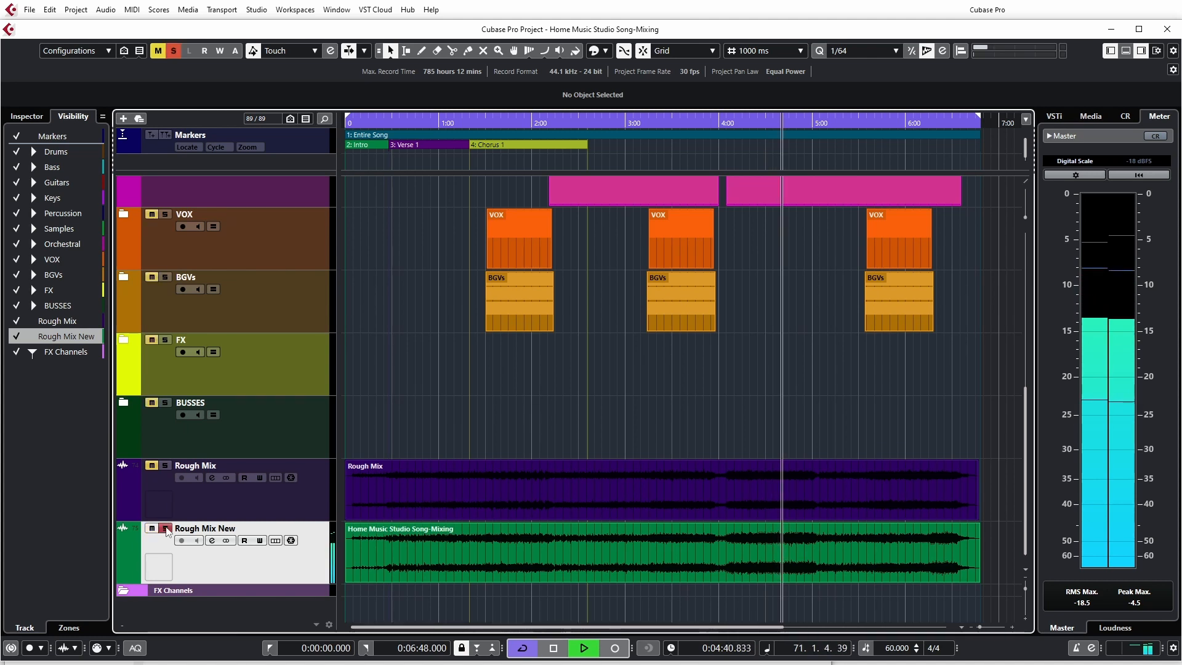
{"action": "left_click", "coordinate": [165, 528]}
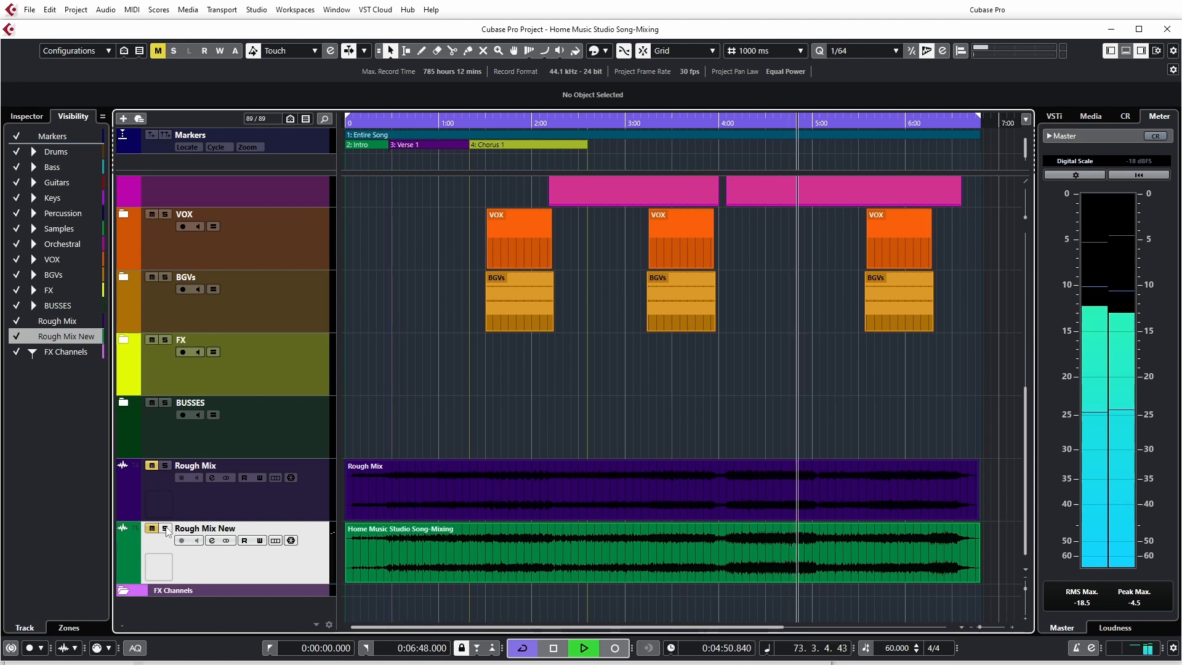
{"action": "left_click", "coordinate": [165, 528]}
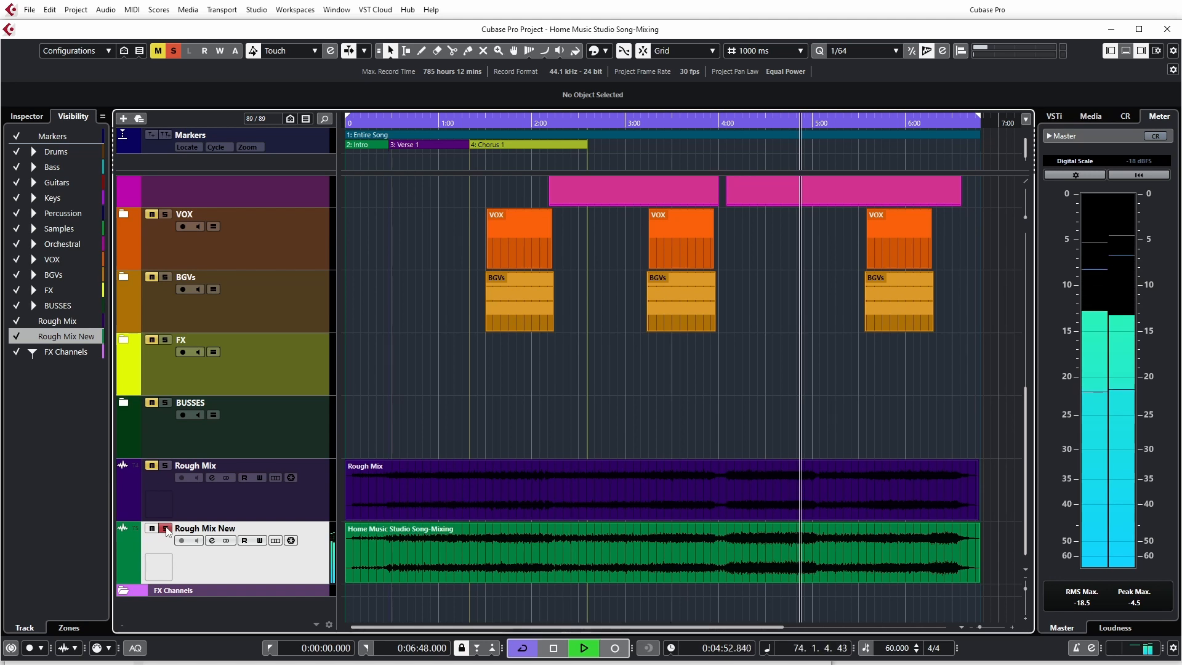
{"action": "left_click", "coordinate": [165, 528]}
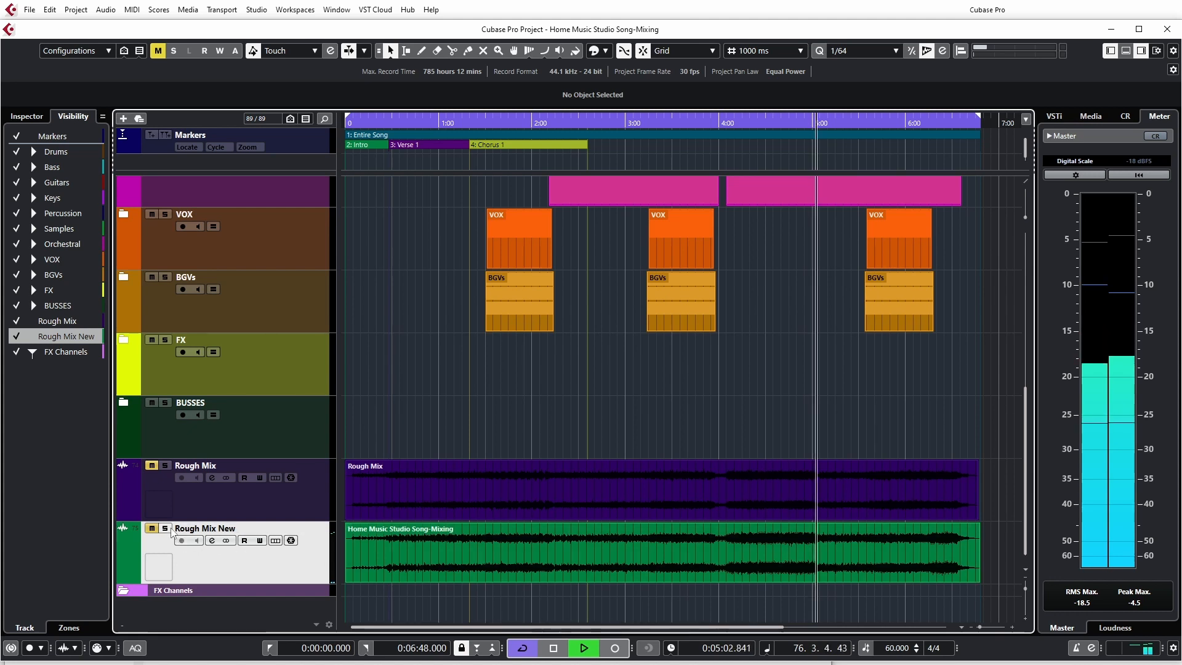
{"action": "key", "text": "space"}
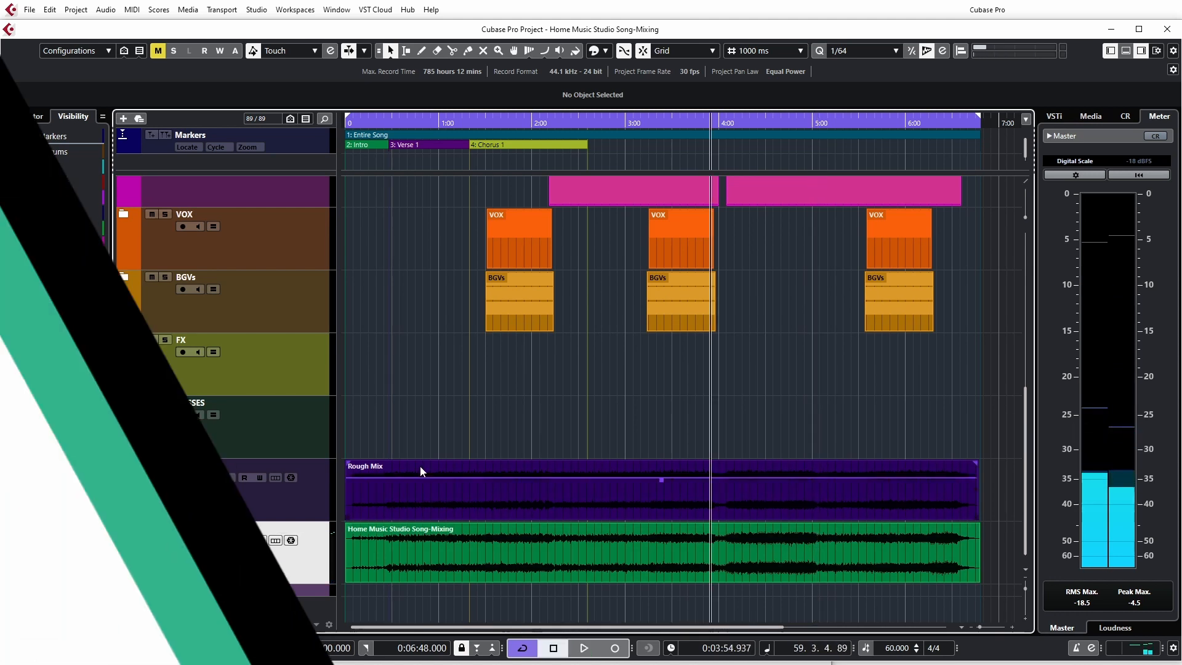